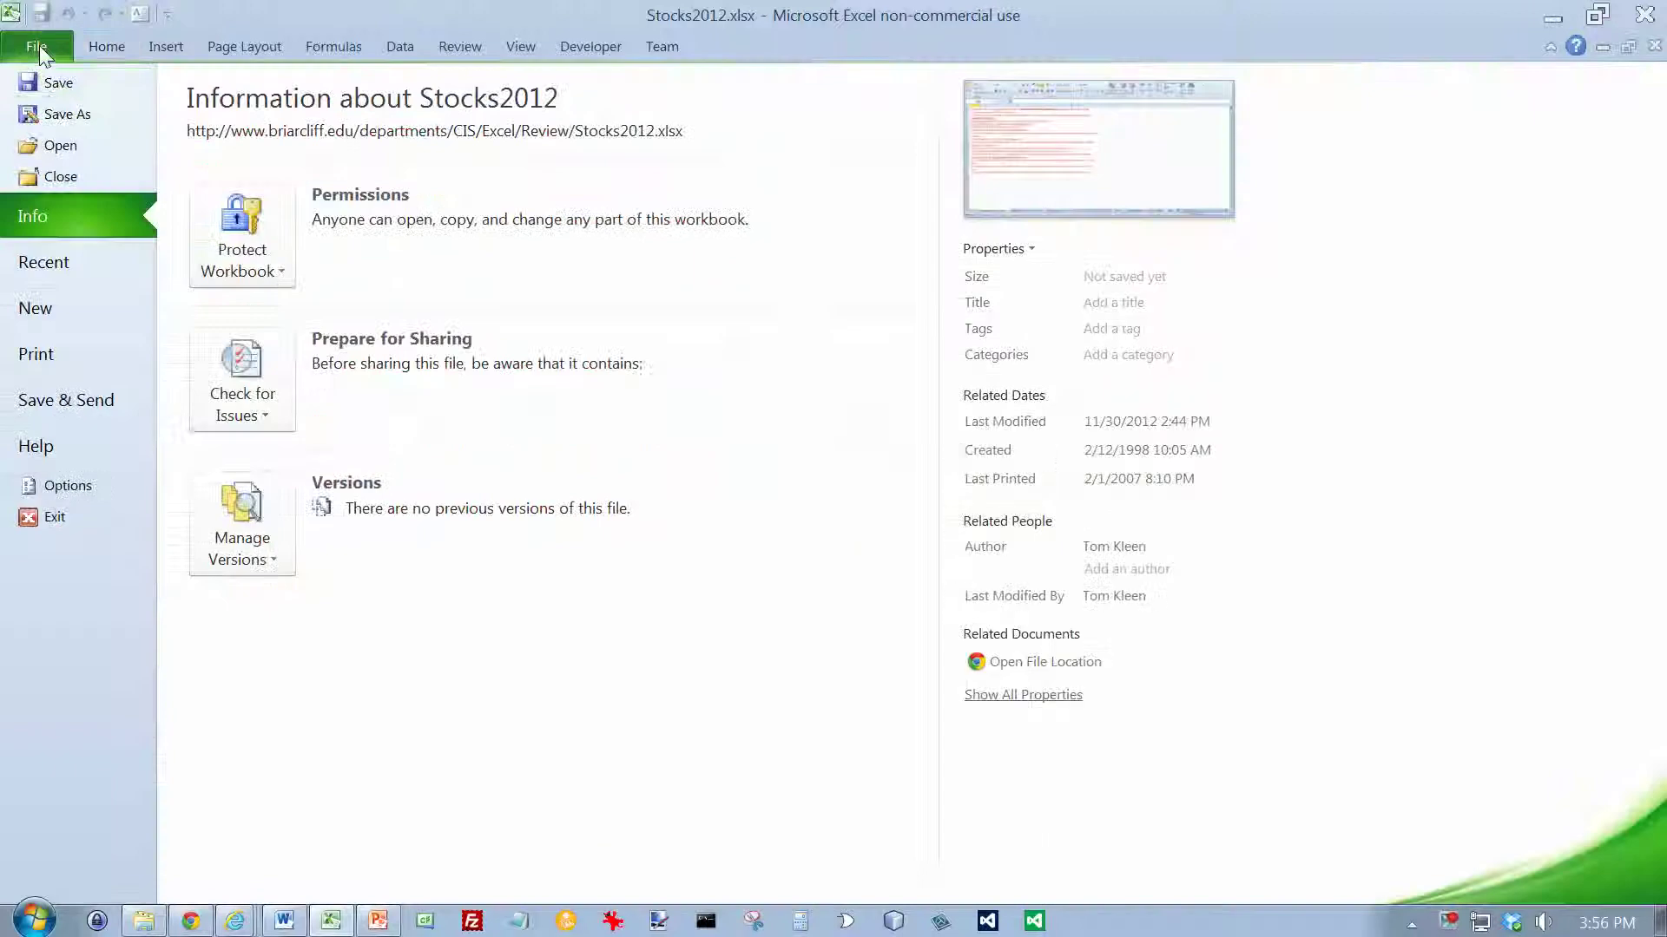
Start saving the workbook under a new name and sign in to the web server with the account password.
click(48, 75)
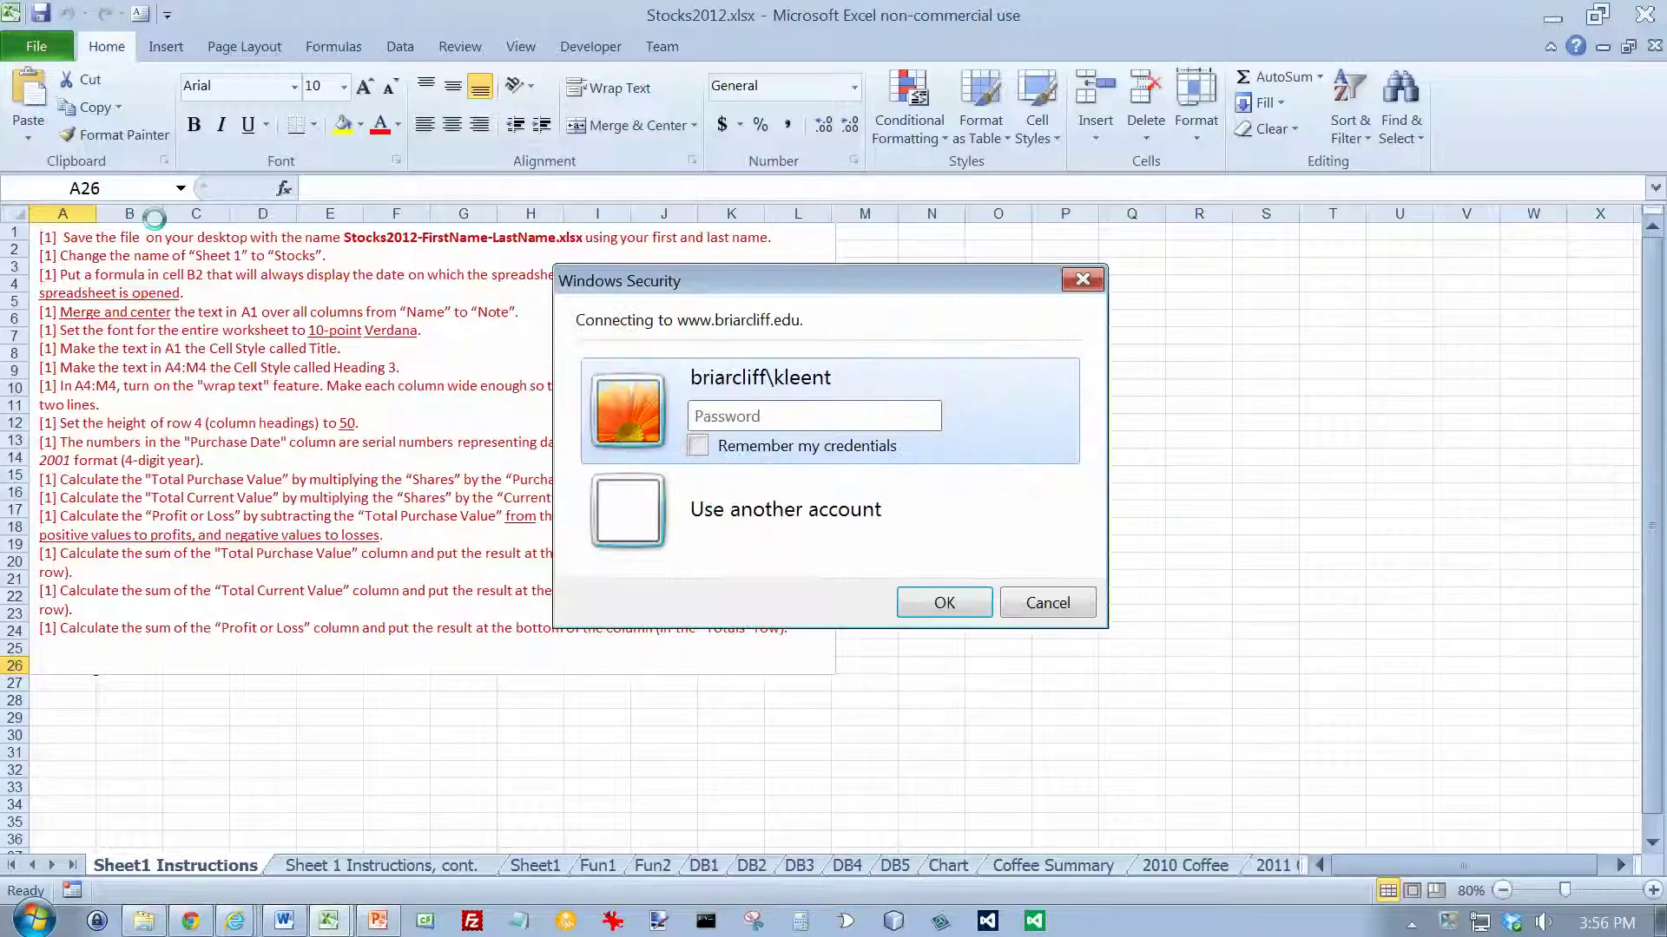
text(********)
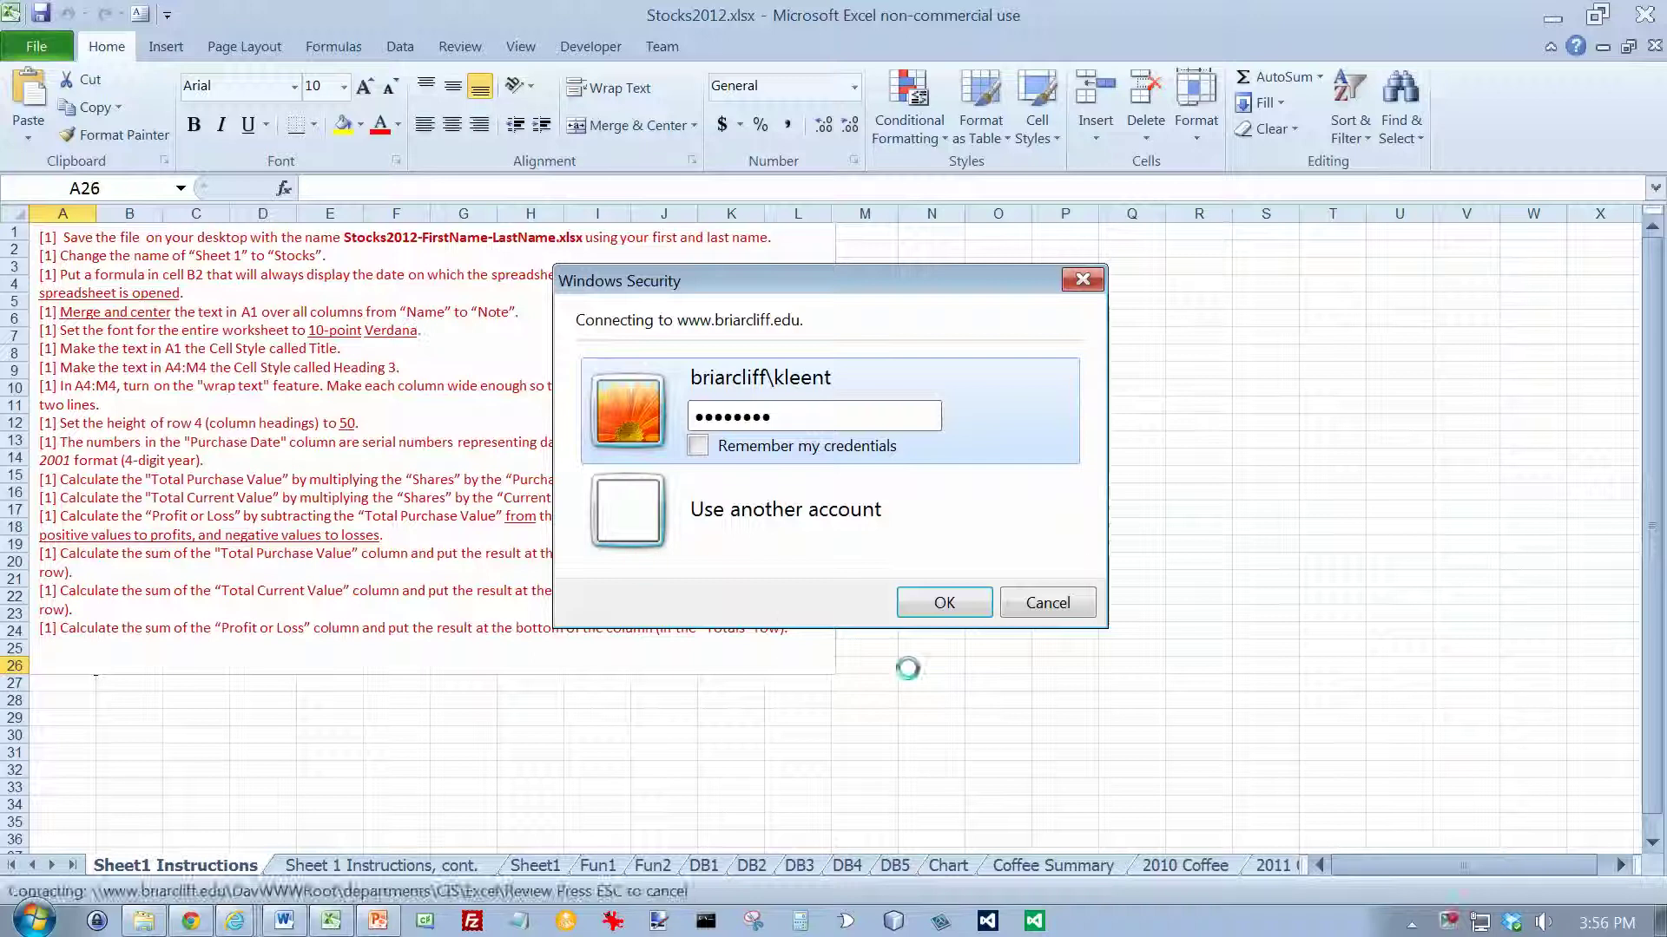
click(963, 607)
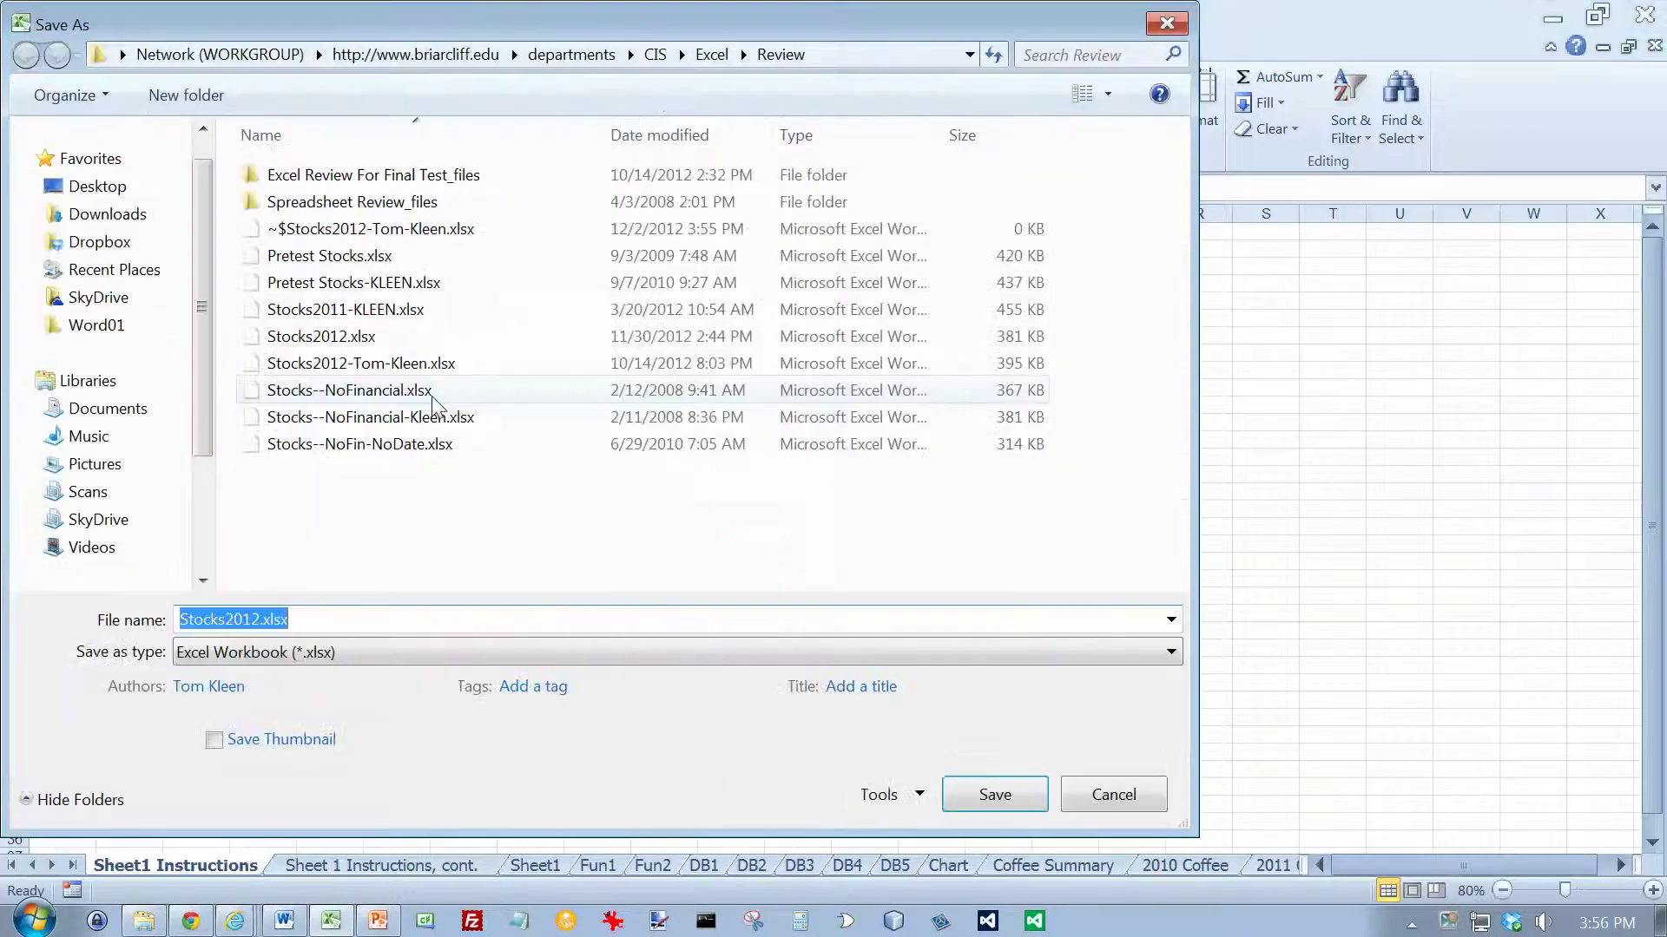
Try to save the workbook to the desktop as Stocks2012 followed by the hyphenated first and last name.
click(81, 224)
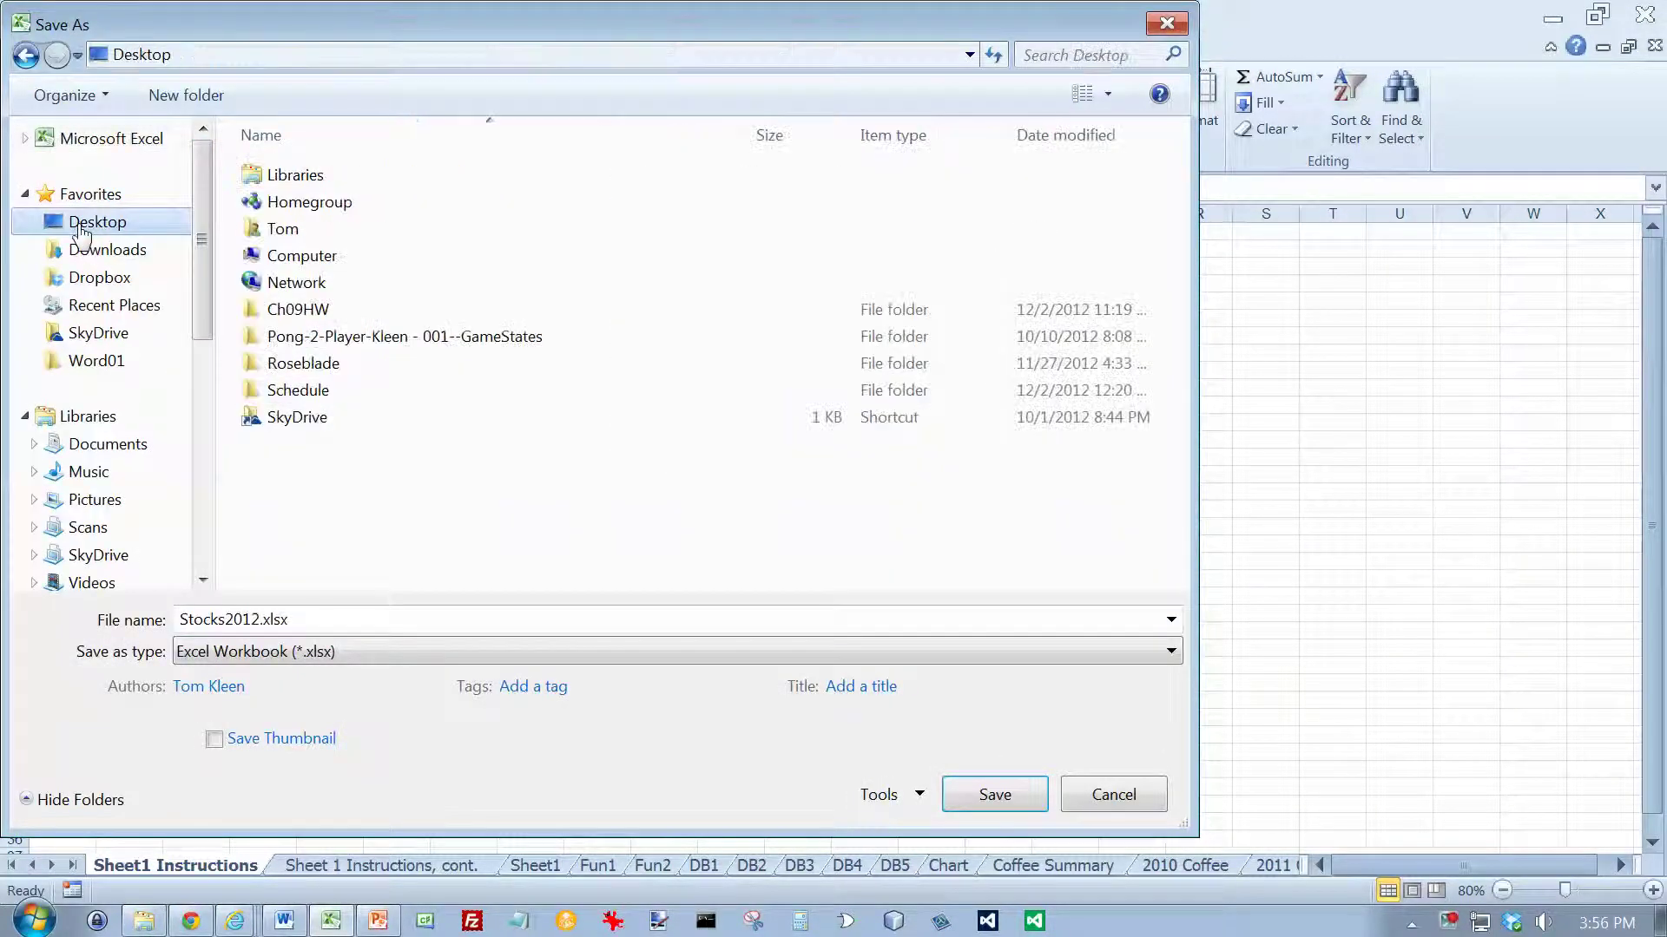
click(258, 624)
text(-Tom-)
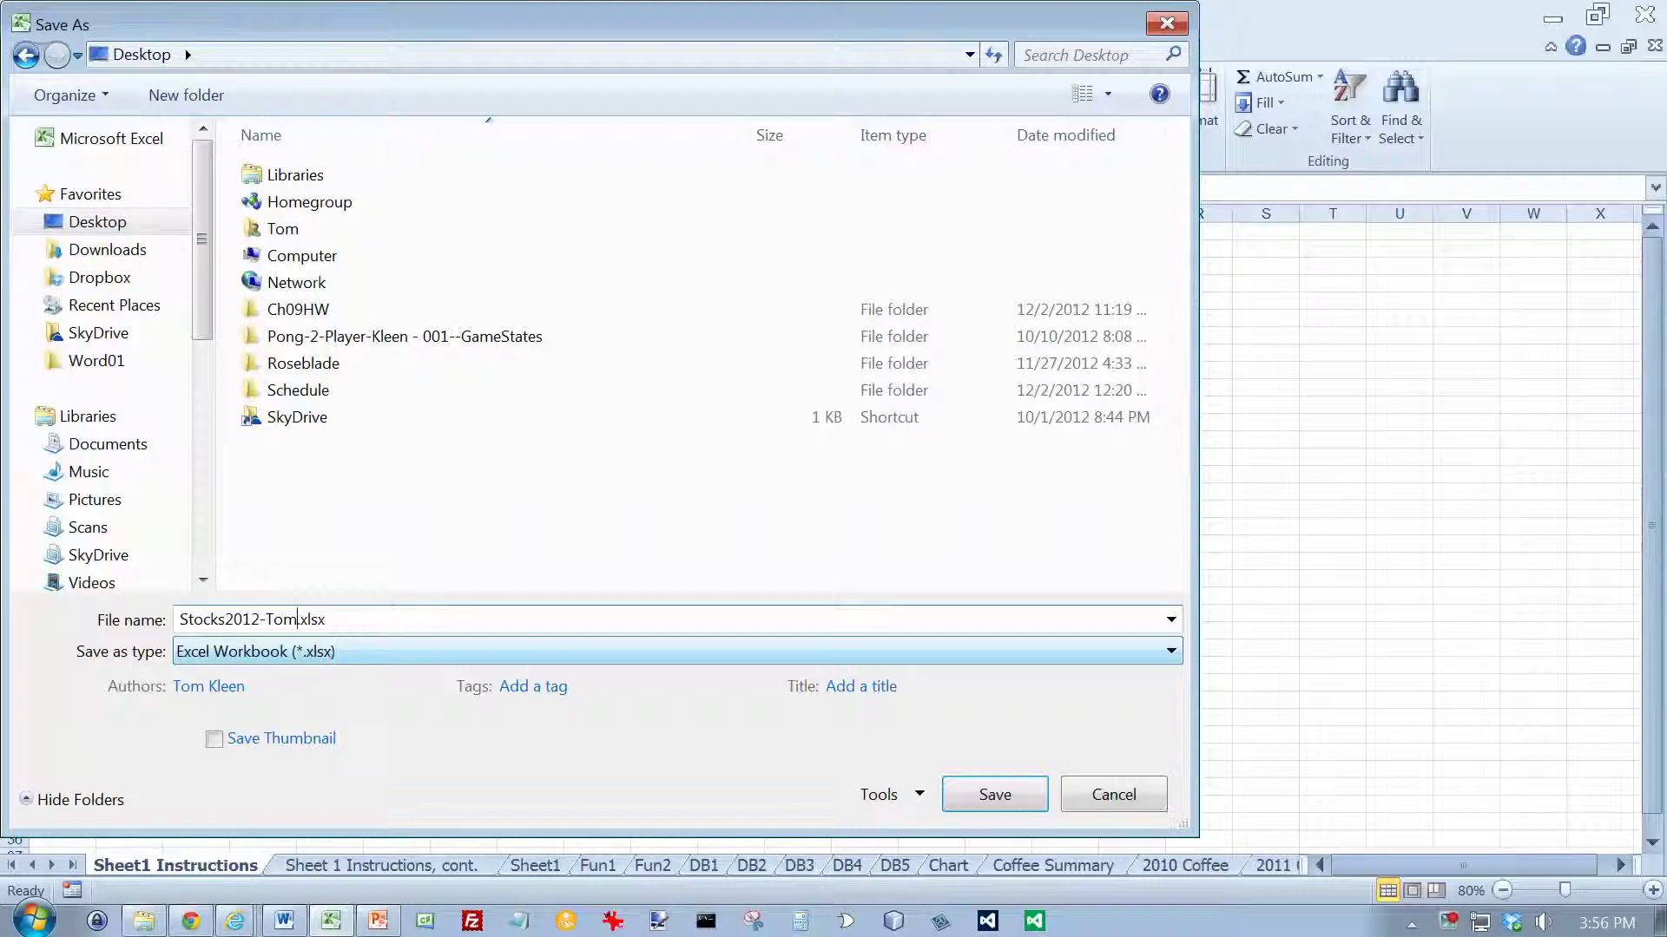
key(Return)
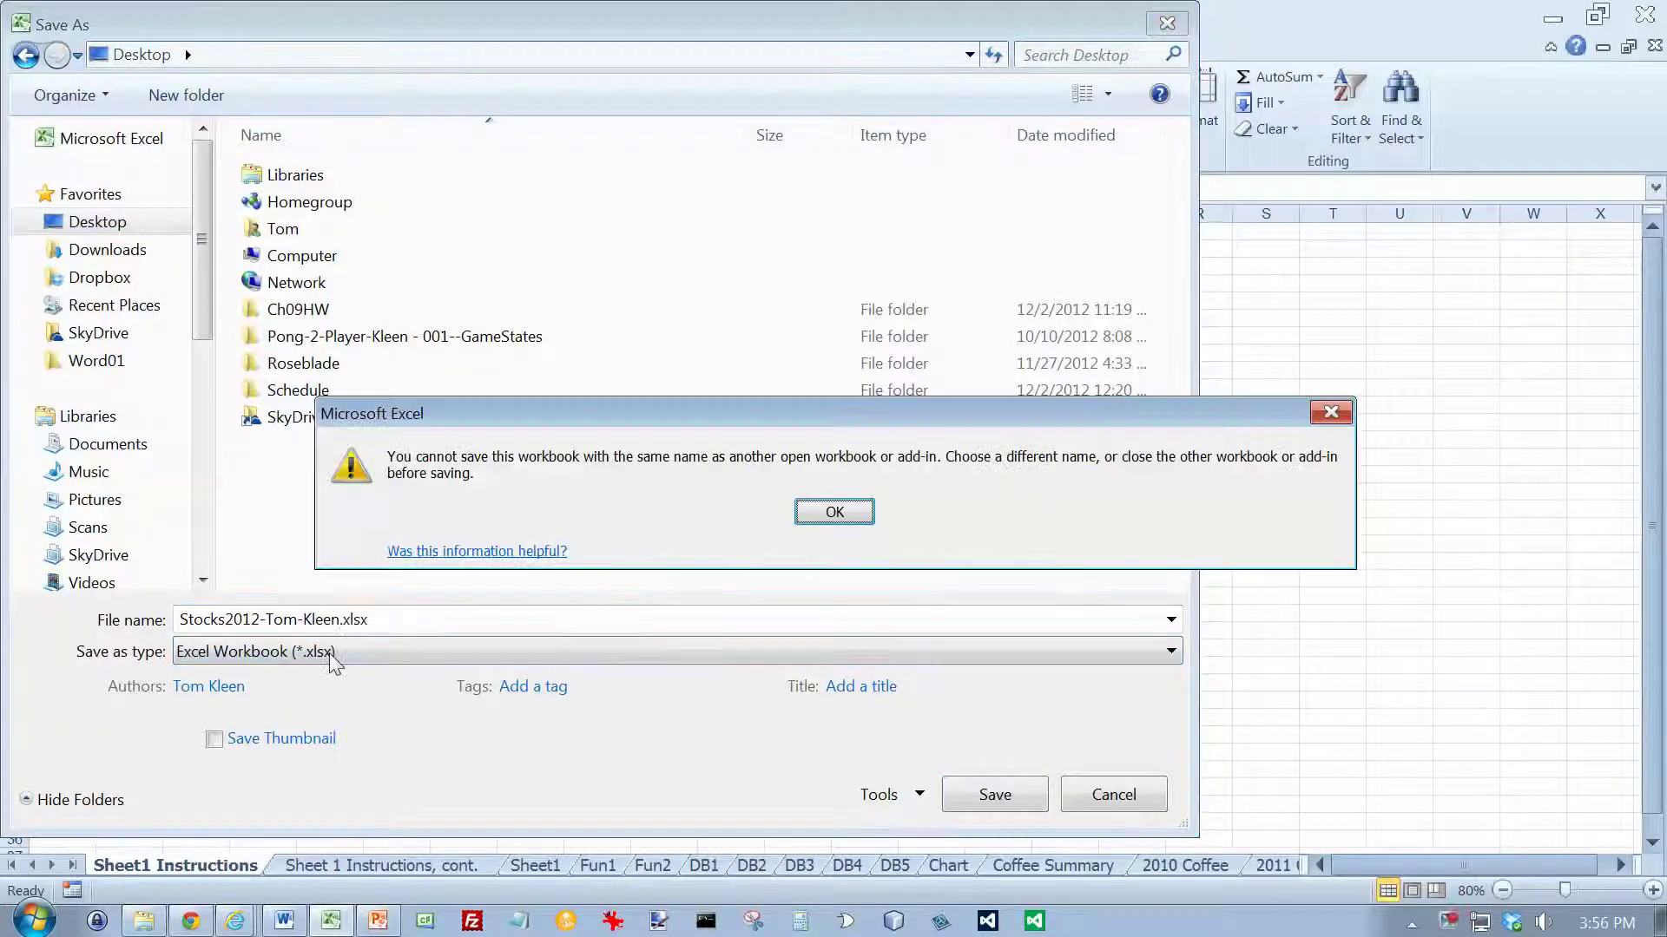
Append 2 to the end of the new file name and save the workbook on the desktop.
click(852, 515)
click(340, 619)
text(2)
click(993, 795)
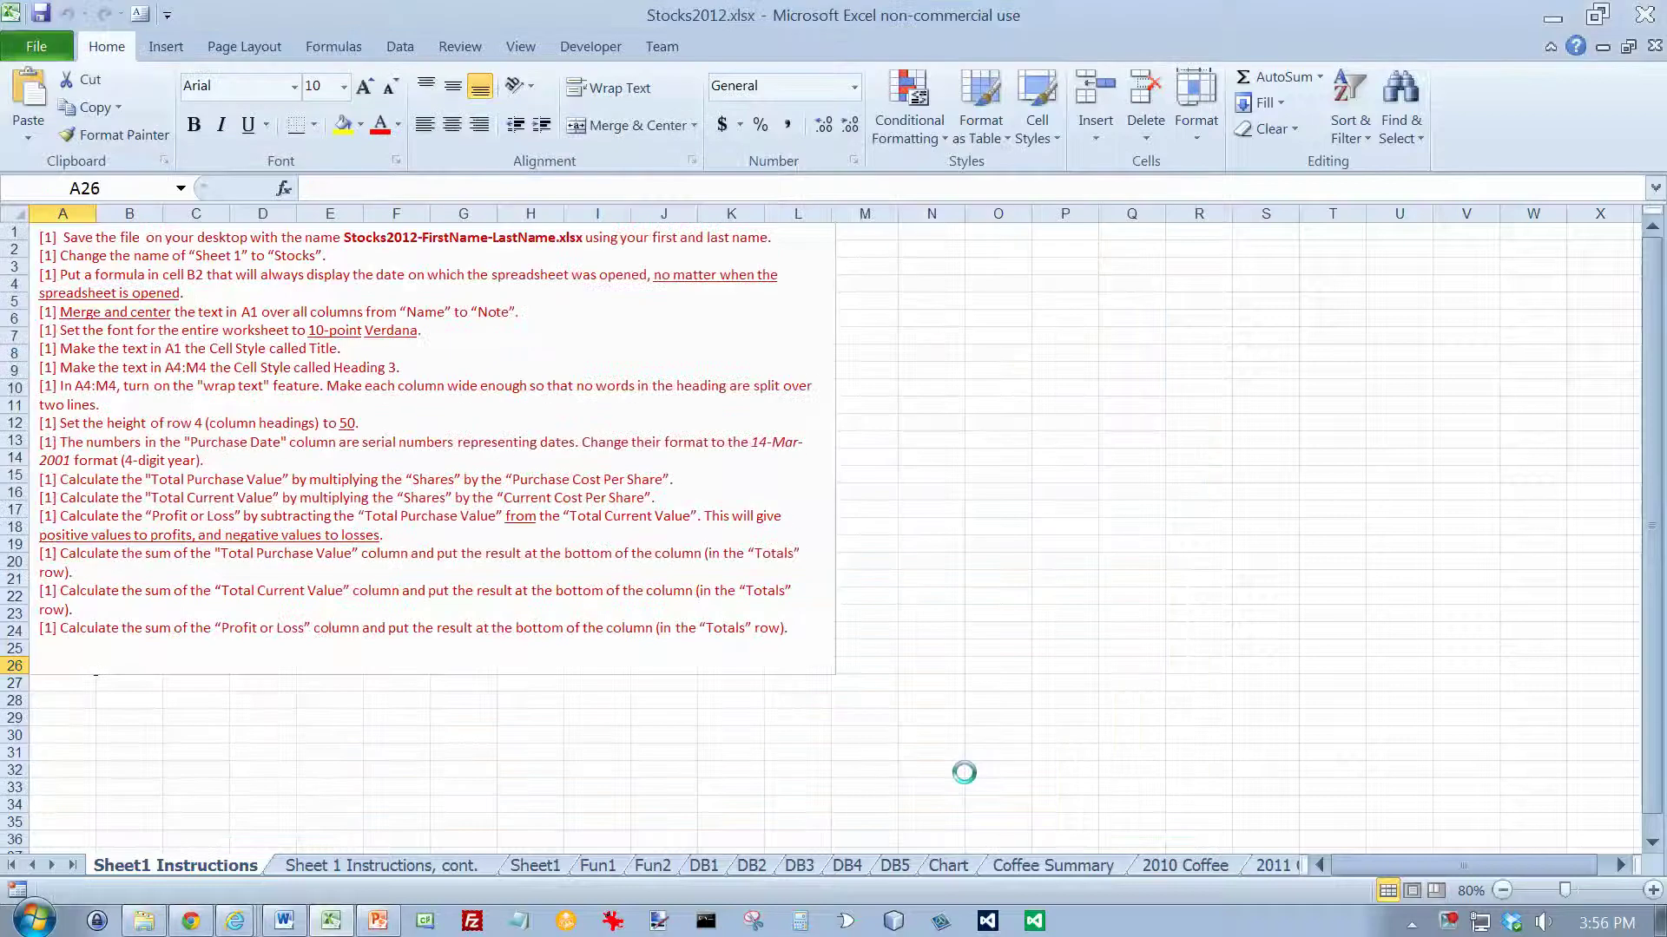
Set the first instruction, about saving the file, to the Automatic font color.
drag(35, 239, 805, 241)
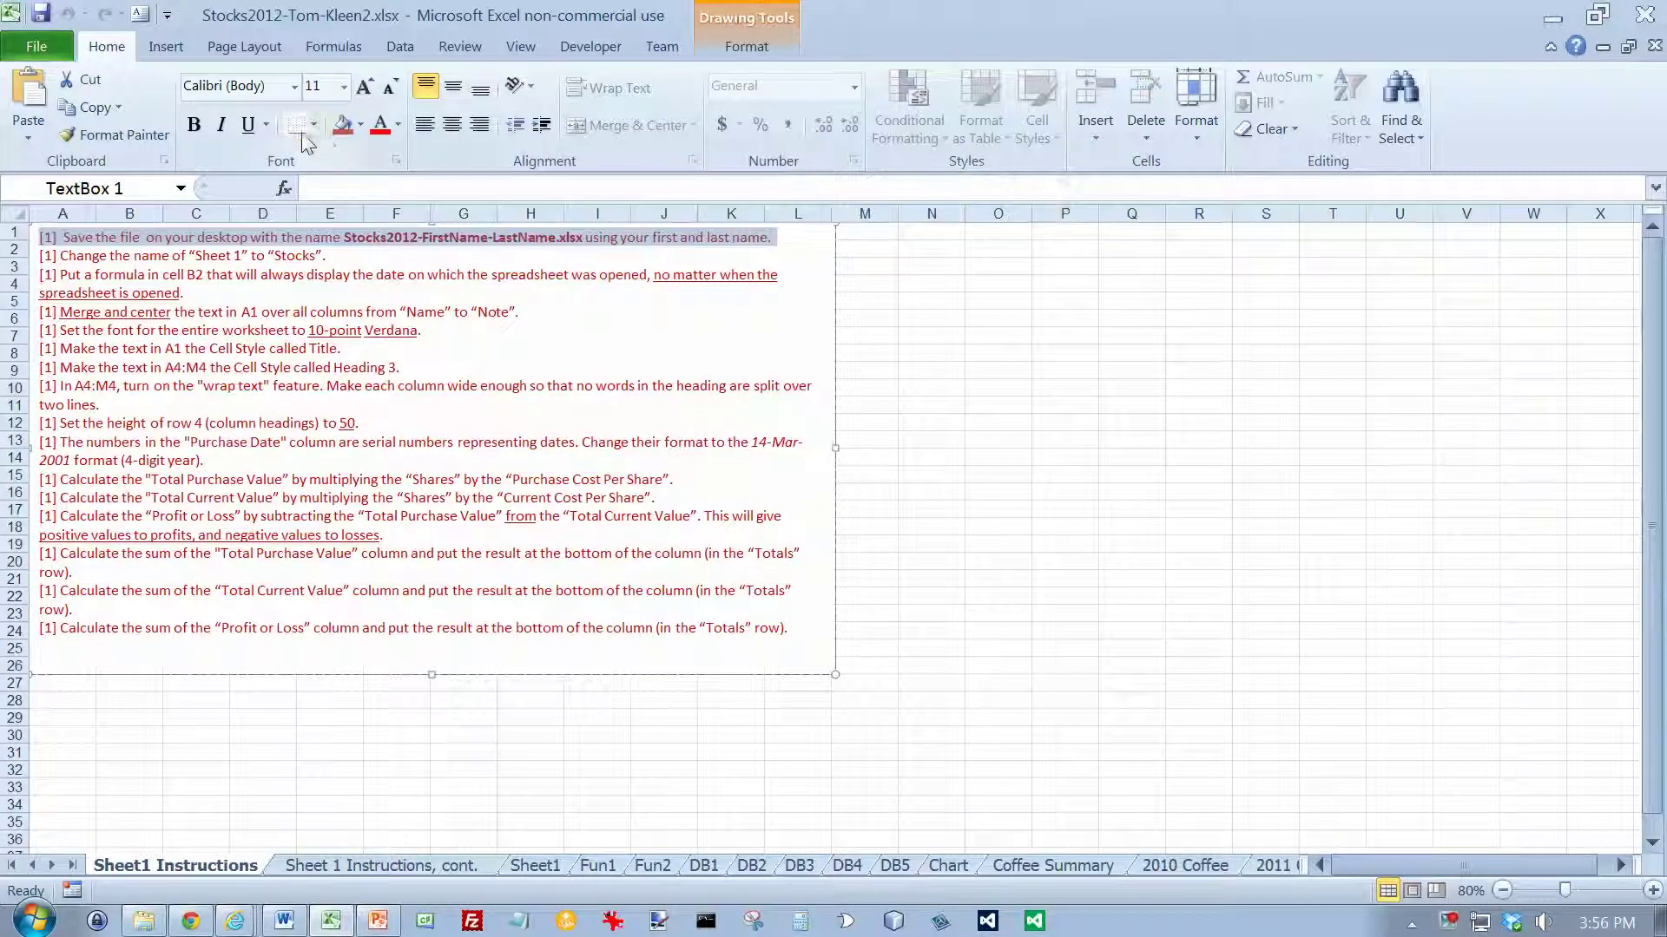
click(398, 129)
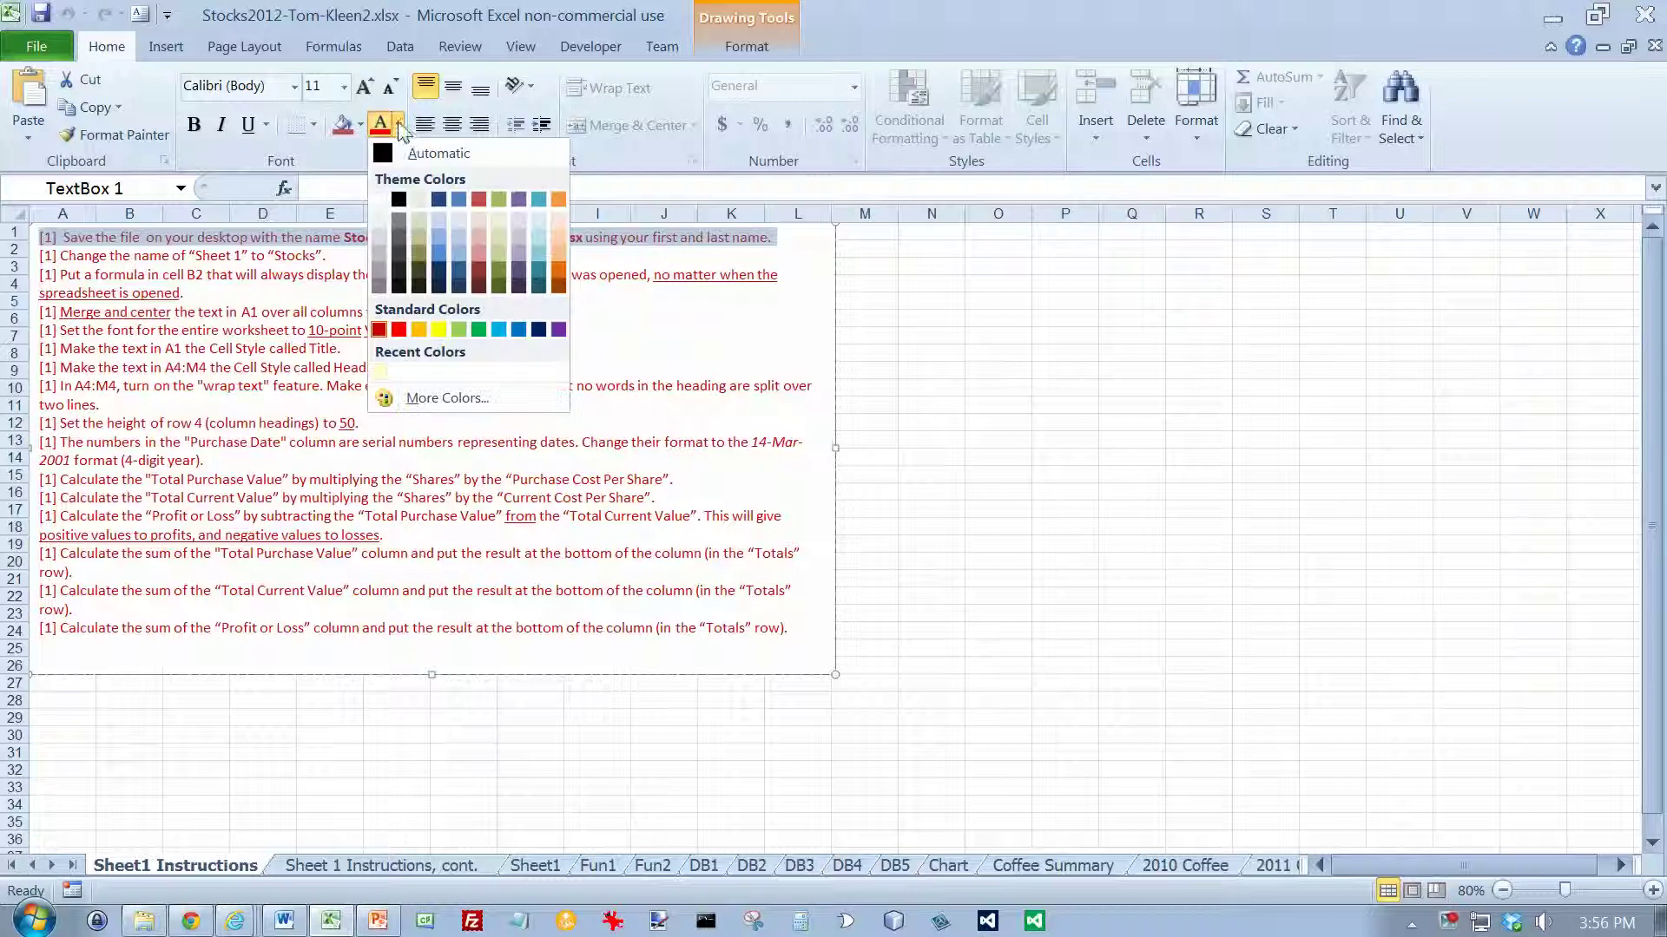
click(401, 149)
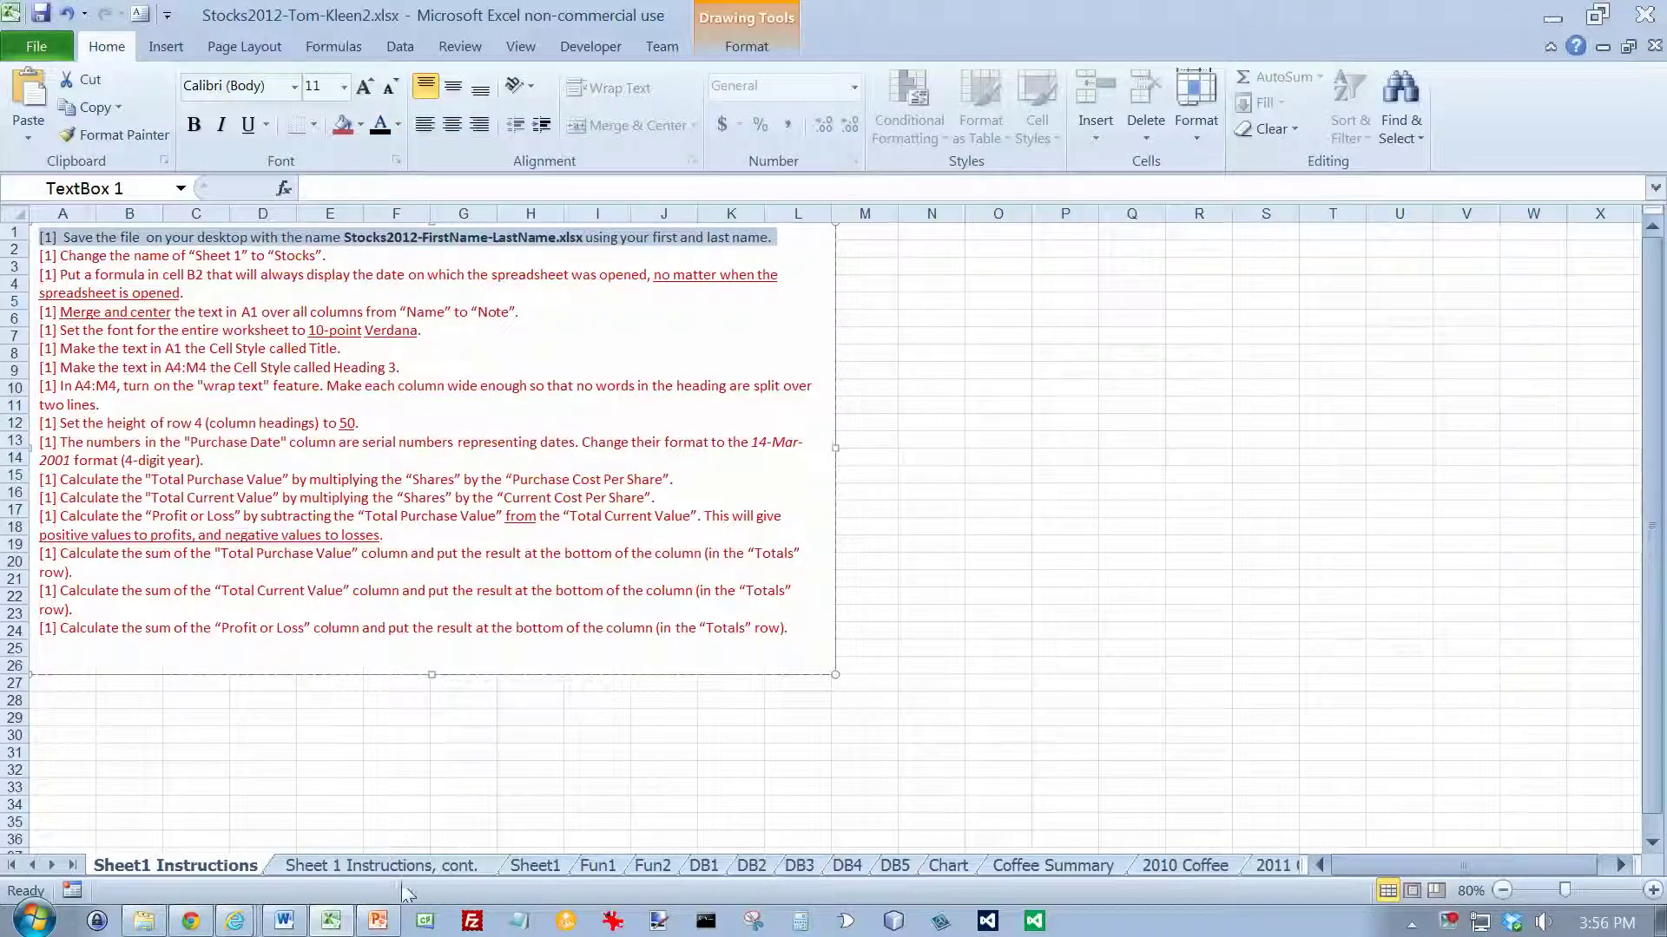
Rename the Sheet1 worksheet as Stocks.
click(540, 865)
drag(544, 865, 573, 851)
text(Stocks)
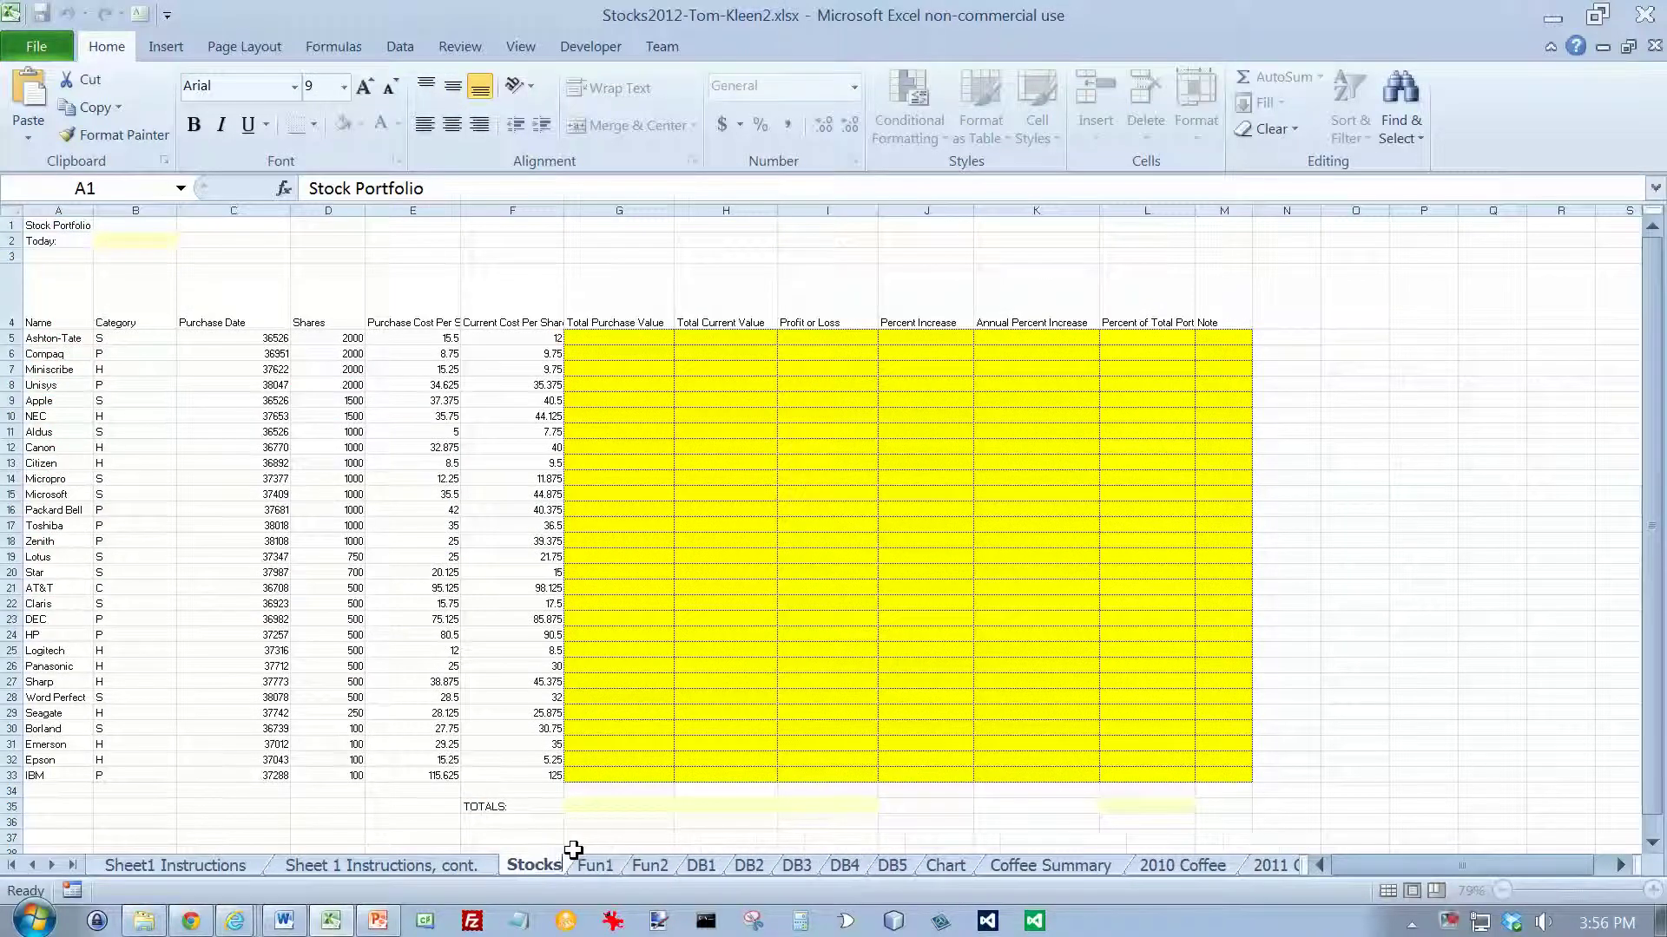
key(Return)
right_click(566, 866)
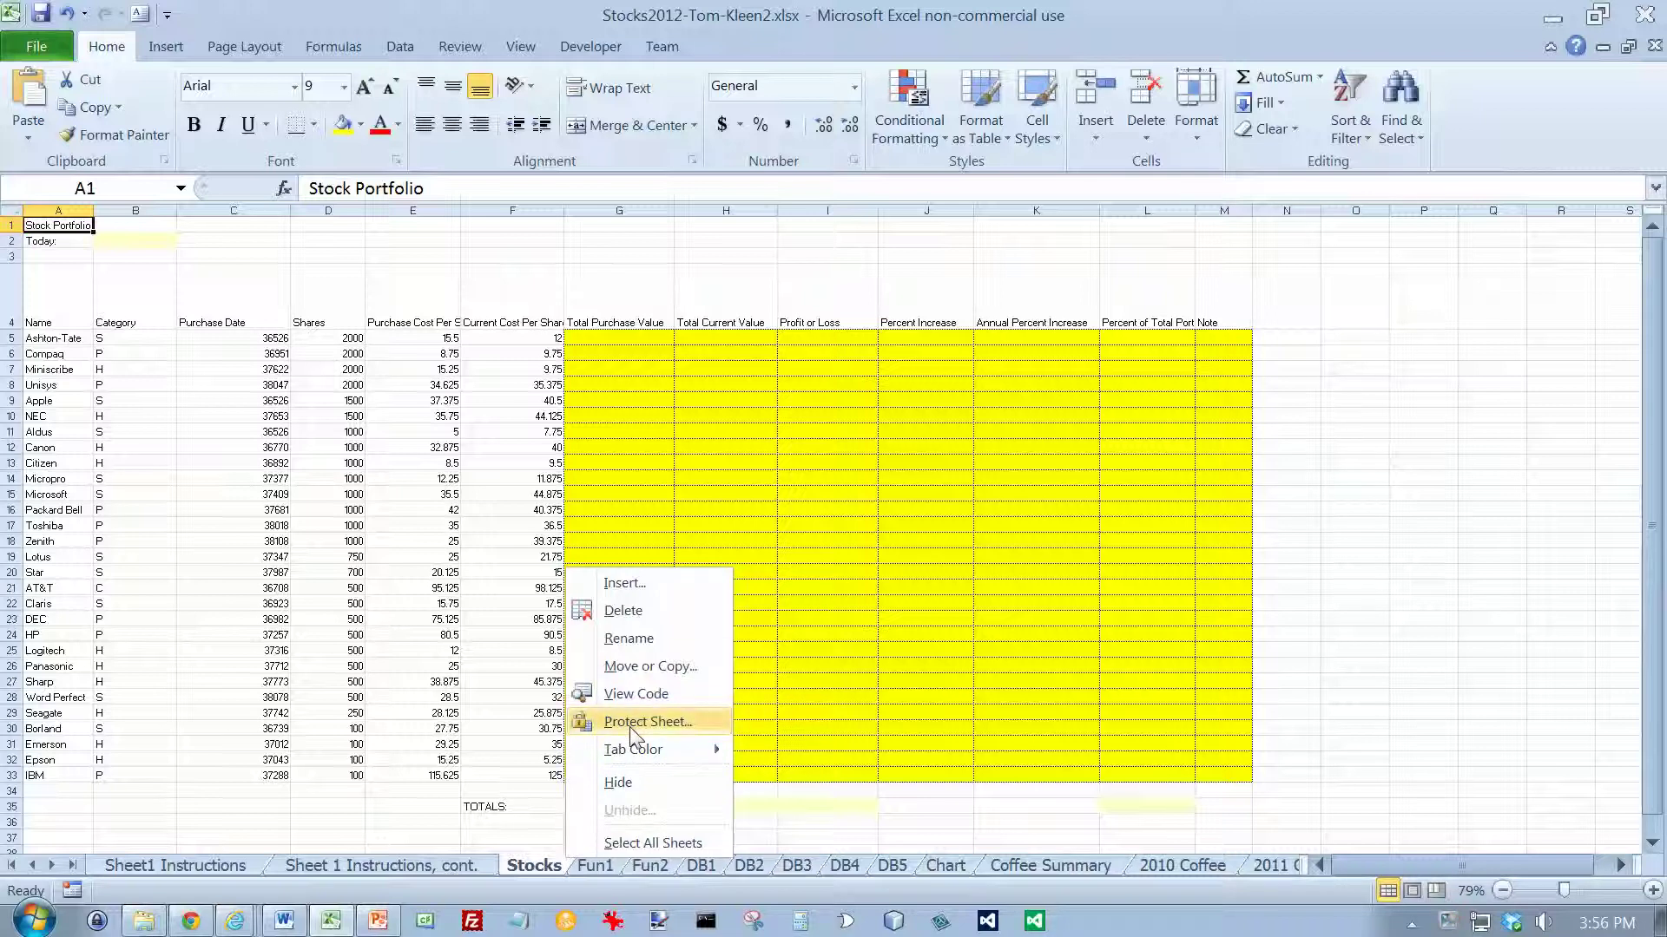
click(216, 869)
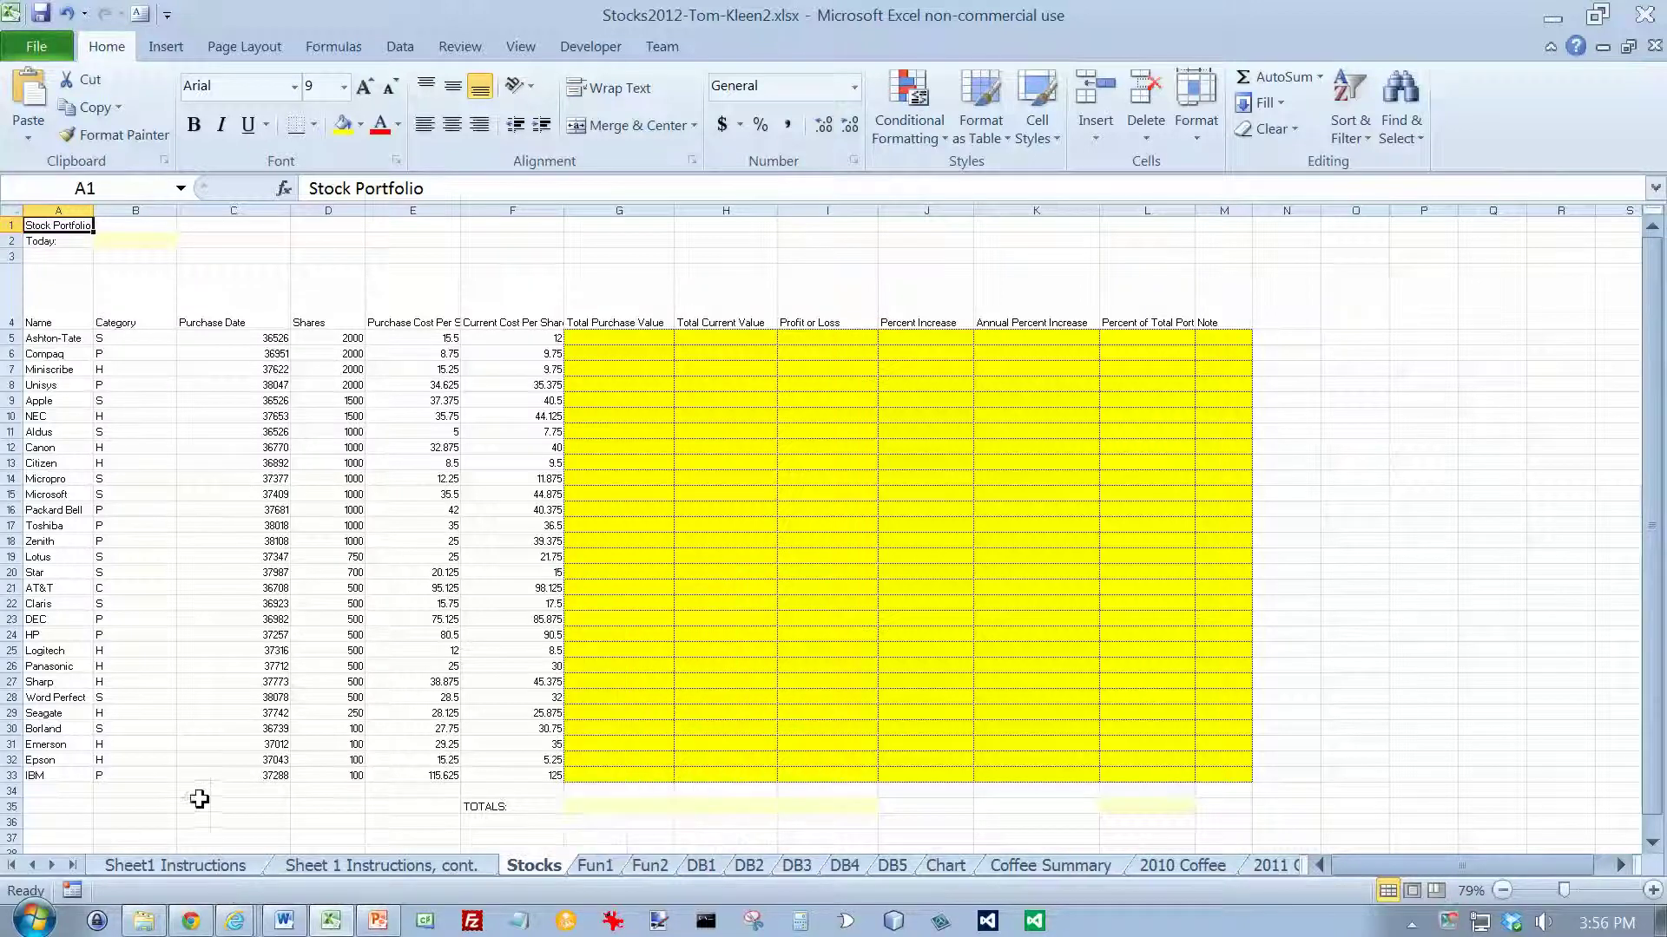
Recolor the sheet-renaming instruction on Sheet1 Instructions to black as completed.
click(215, 868)
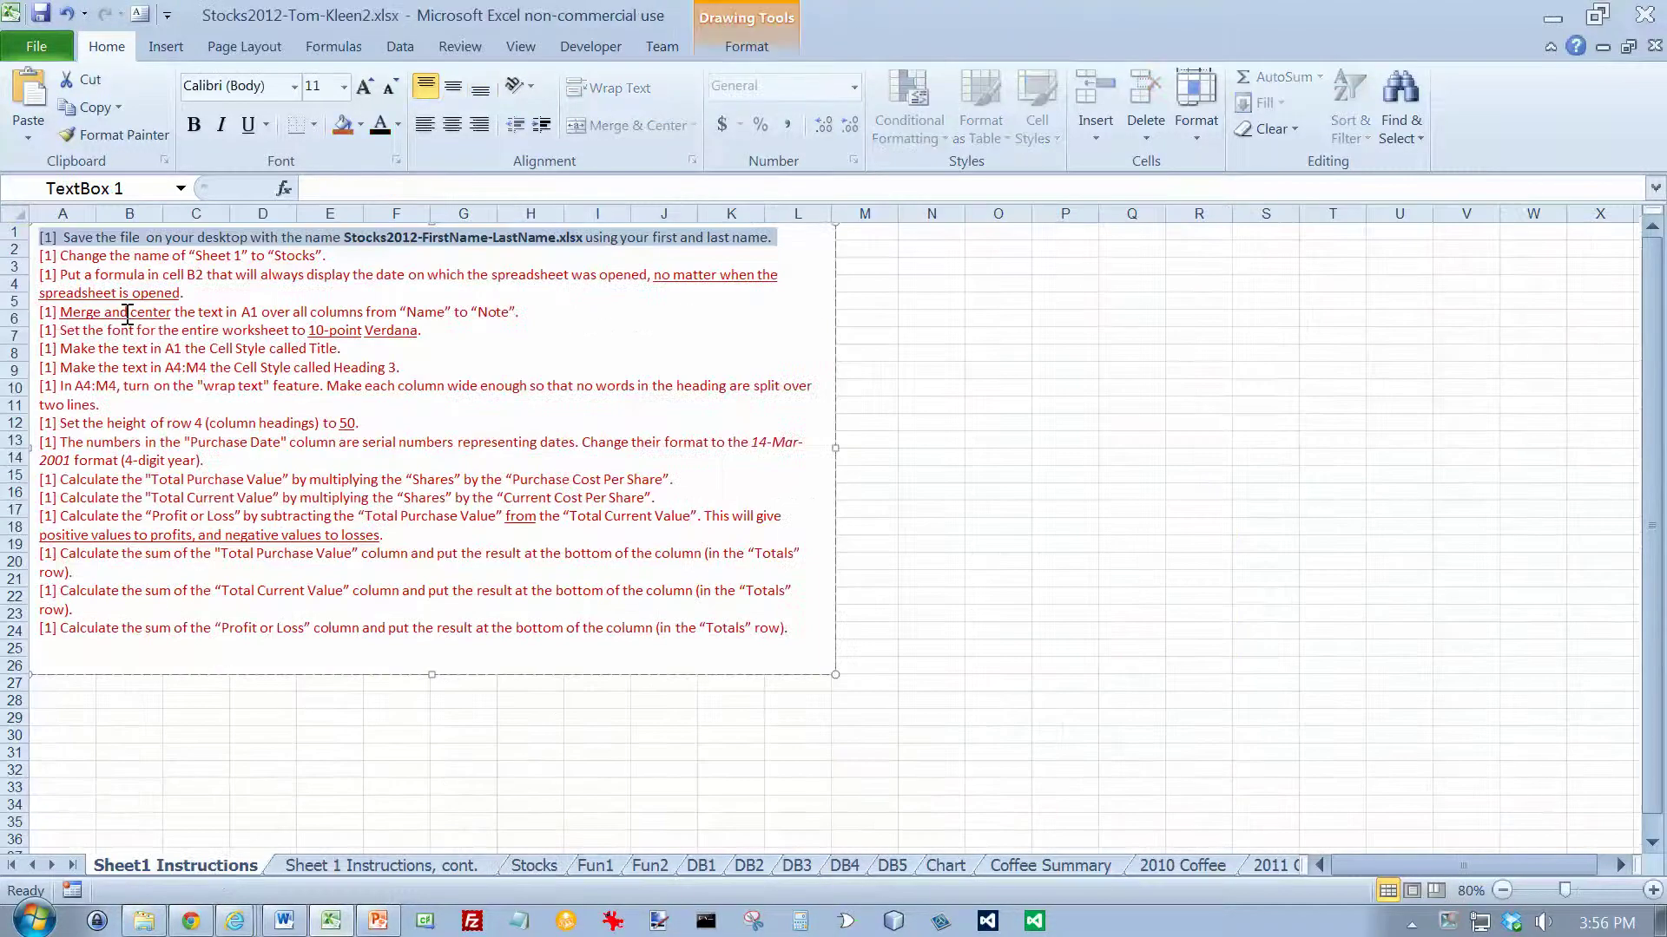
drag(38, 256, 328, 257)
click(379, 124)
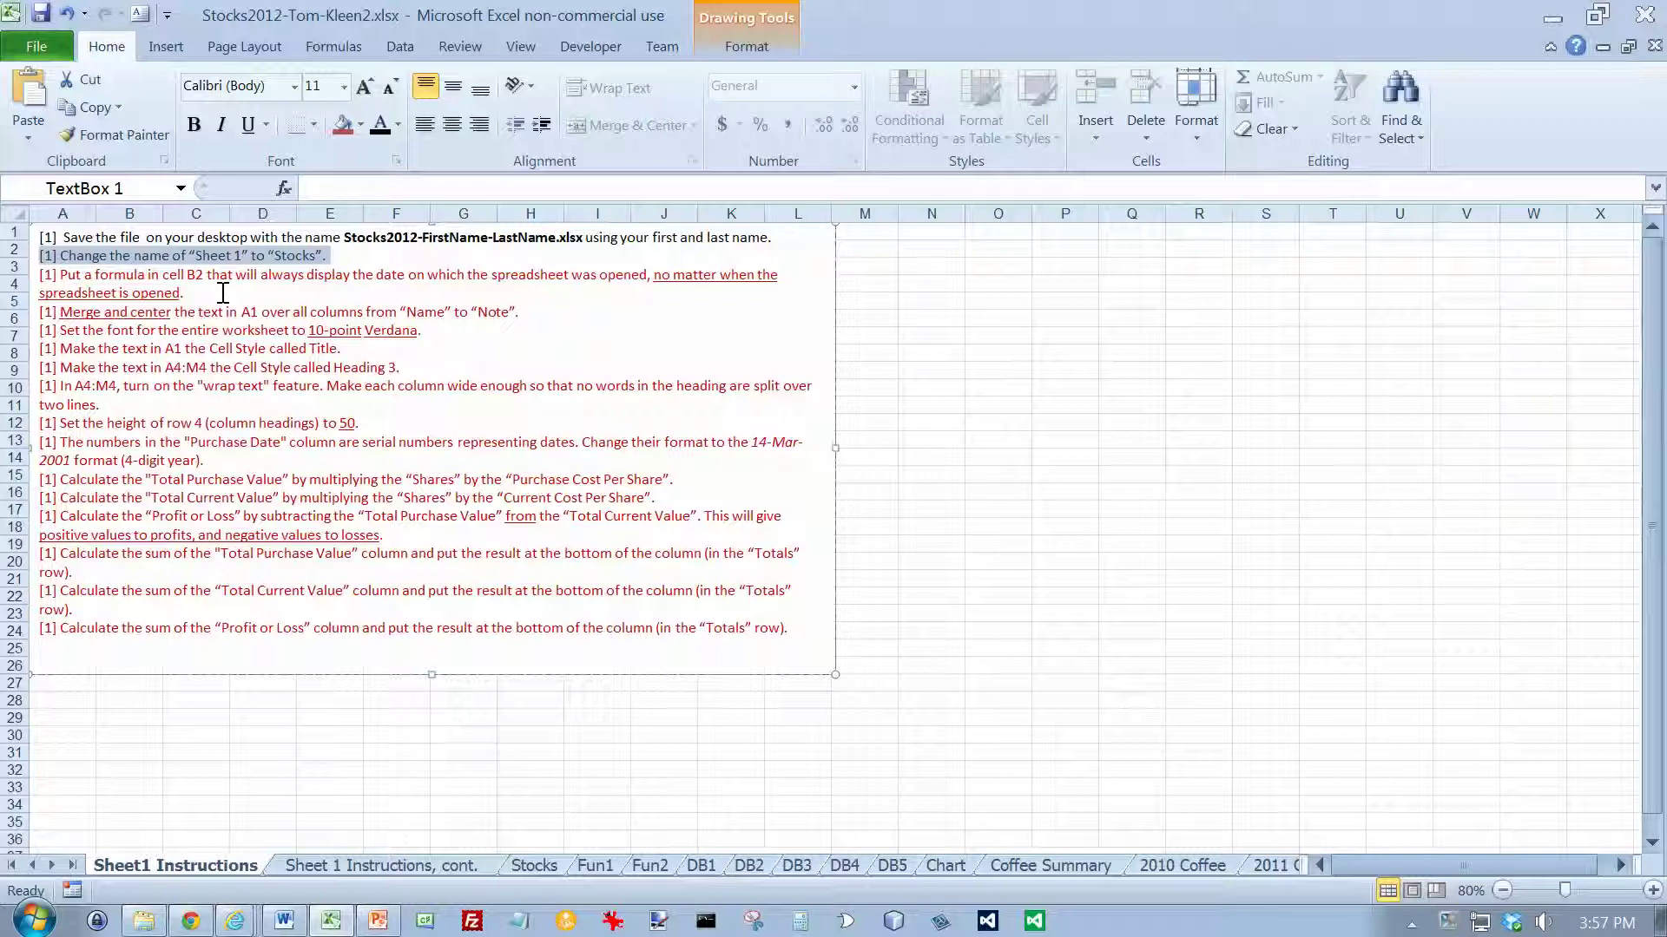
Enter the formula =today() in cell B2 of the Stocks sheet.
click(545, 870)
click(126, 241)
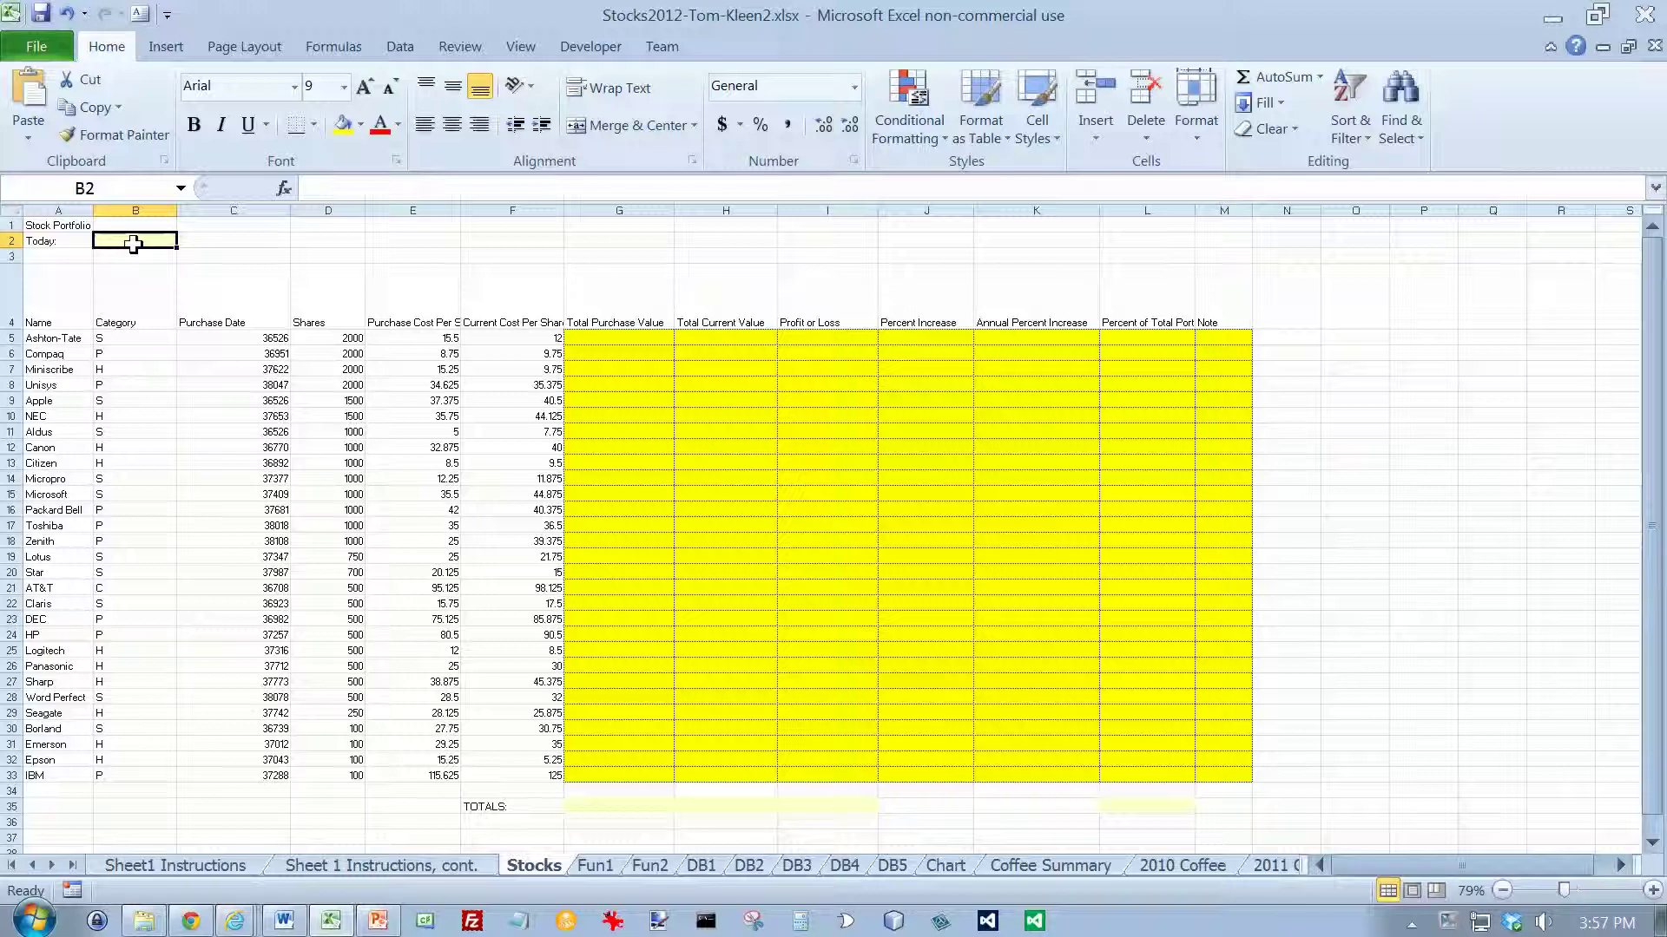
text(=today())
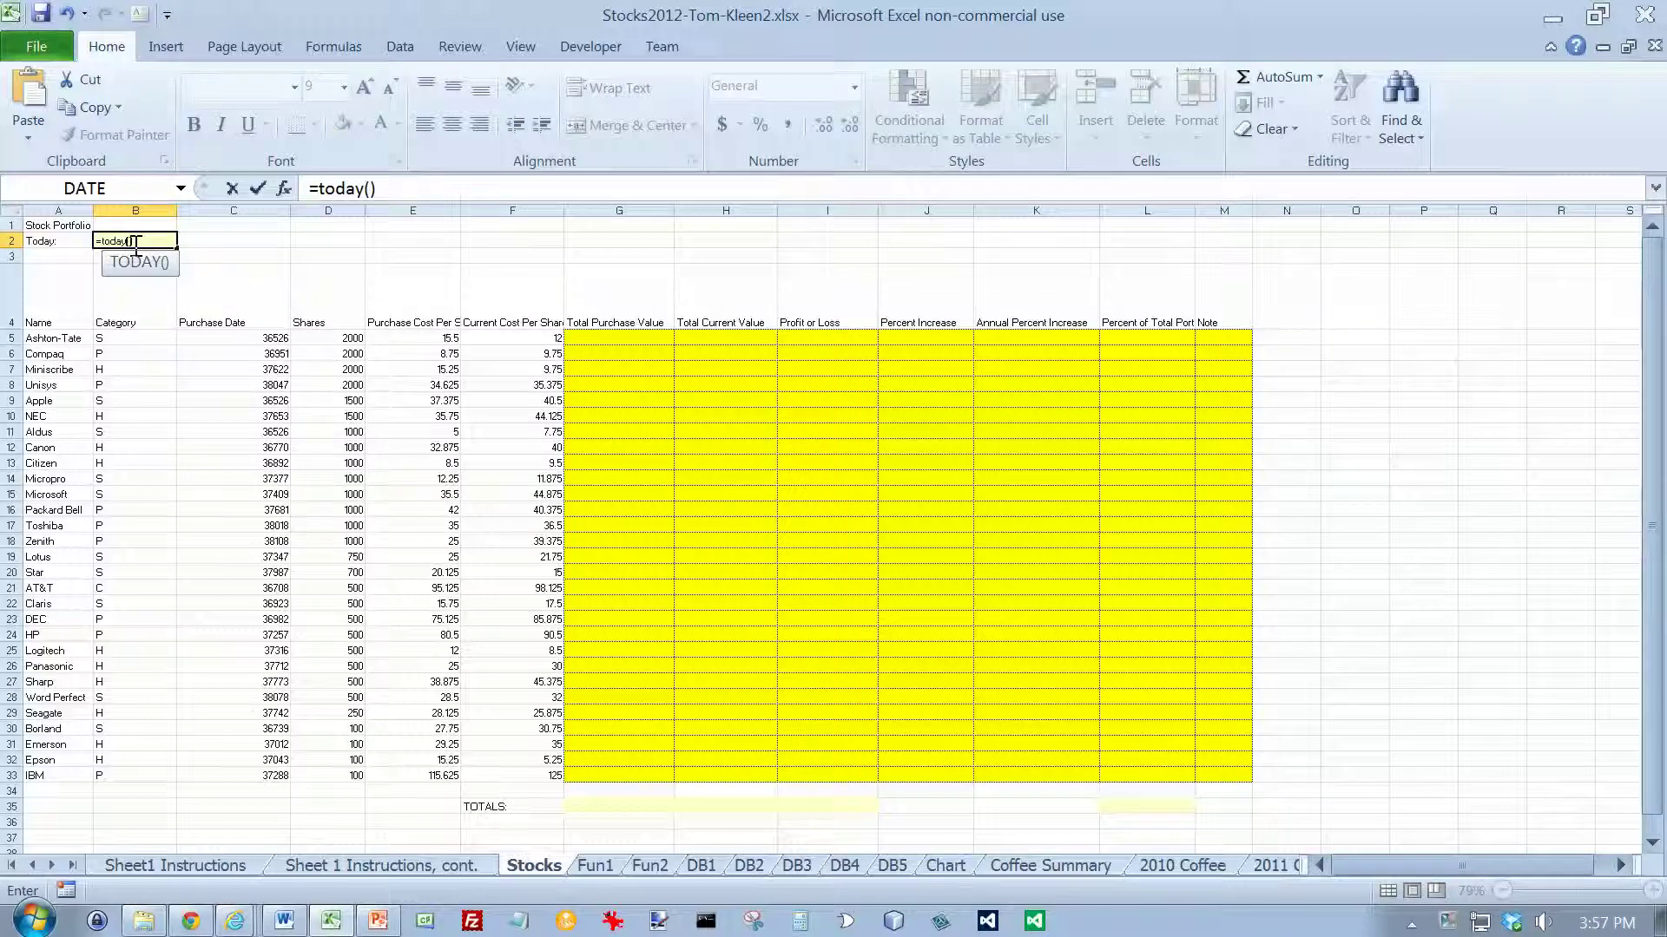
key(Return)
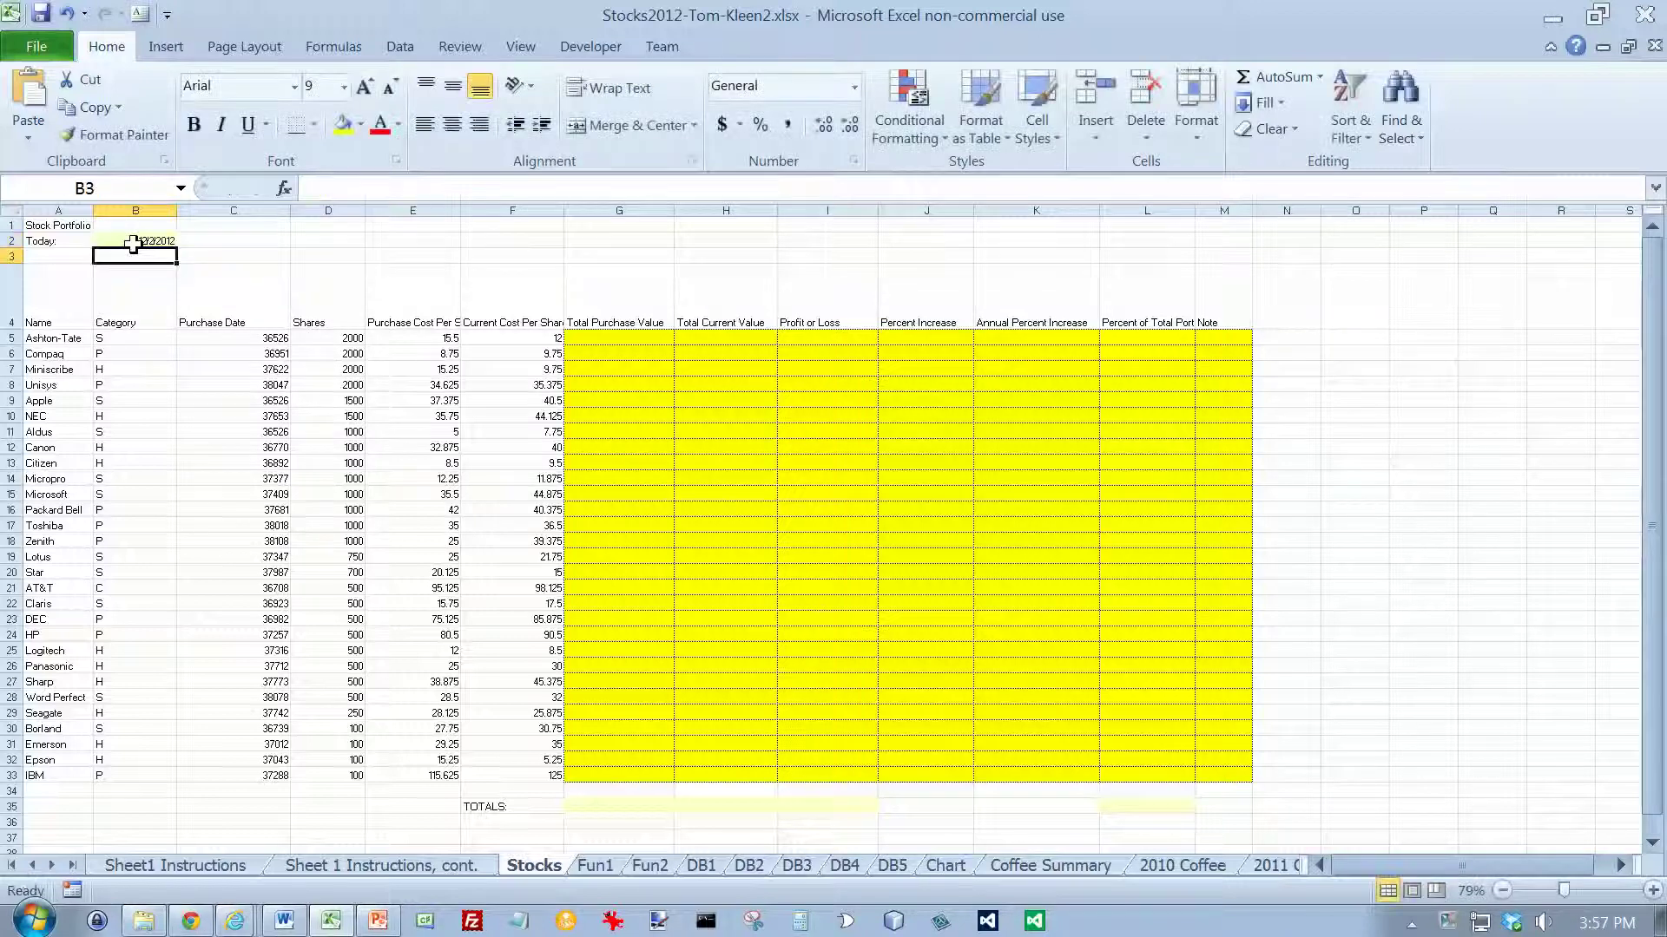
Recolor the B2 date formula instruction on Sheet1 Instructions to black and select the merge and center instruction.
click(251, 866)
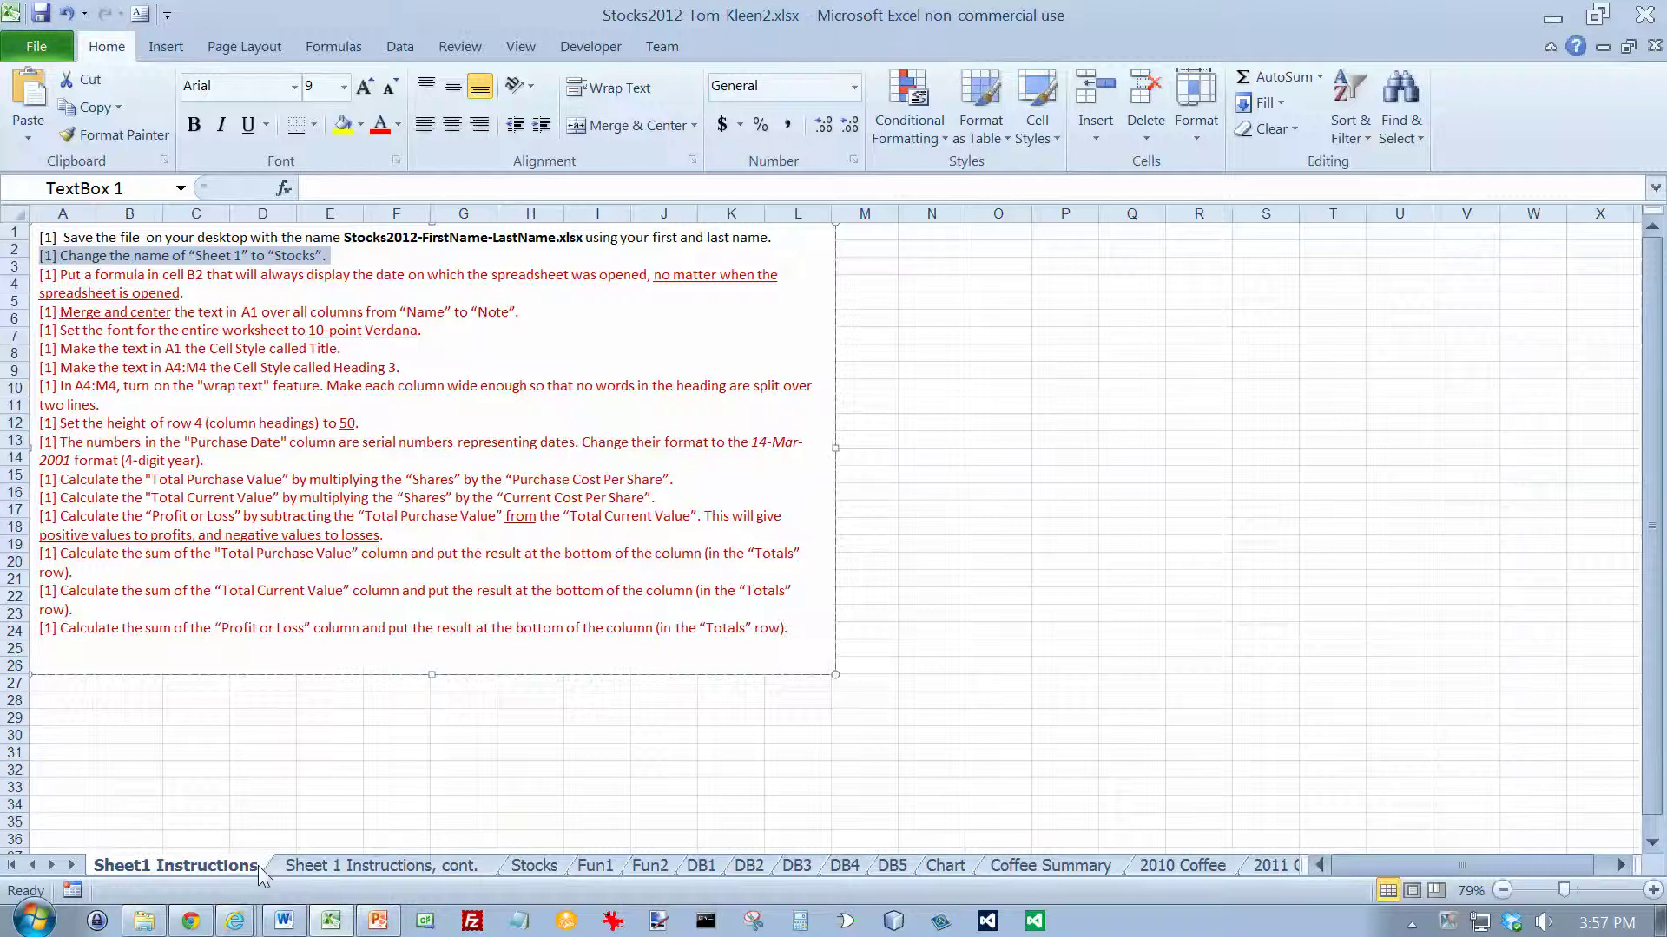
triple_click(43, 276)
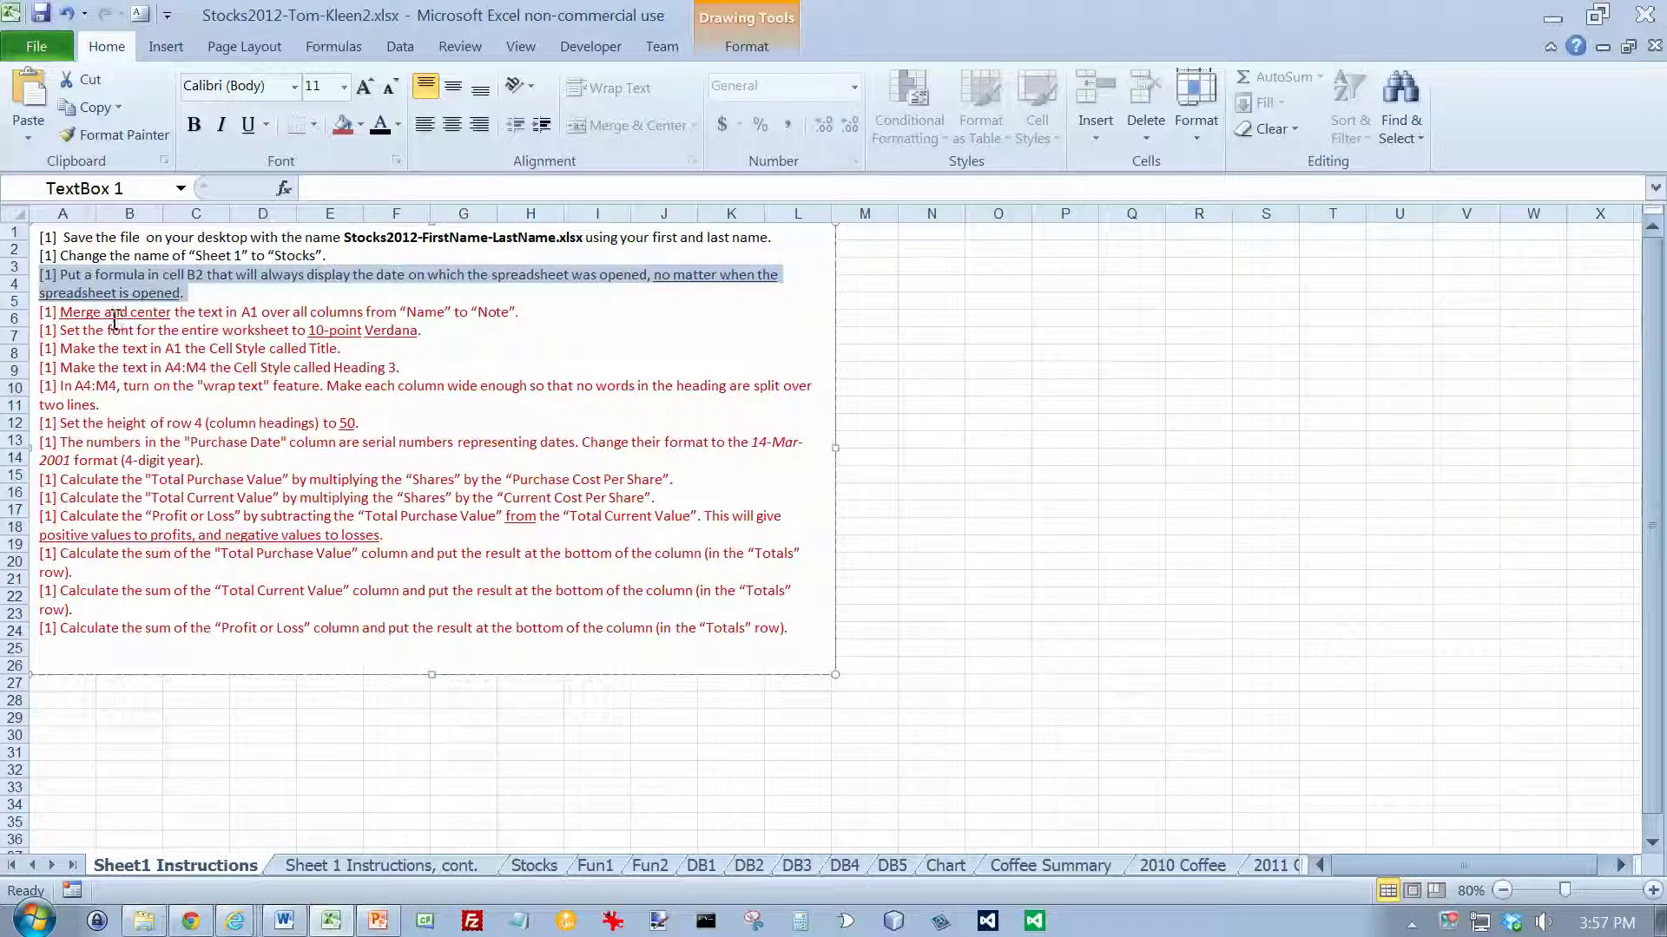
triple_click(39, 315)
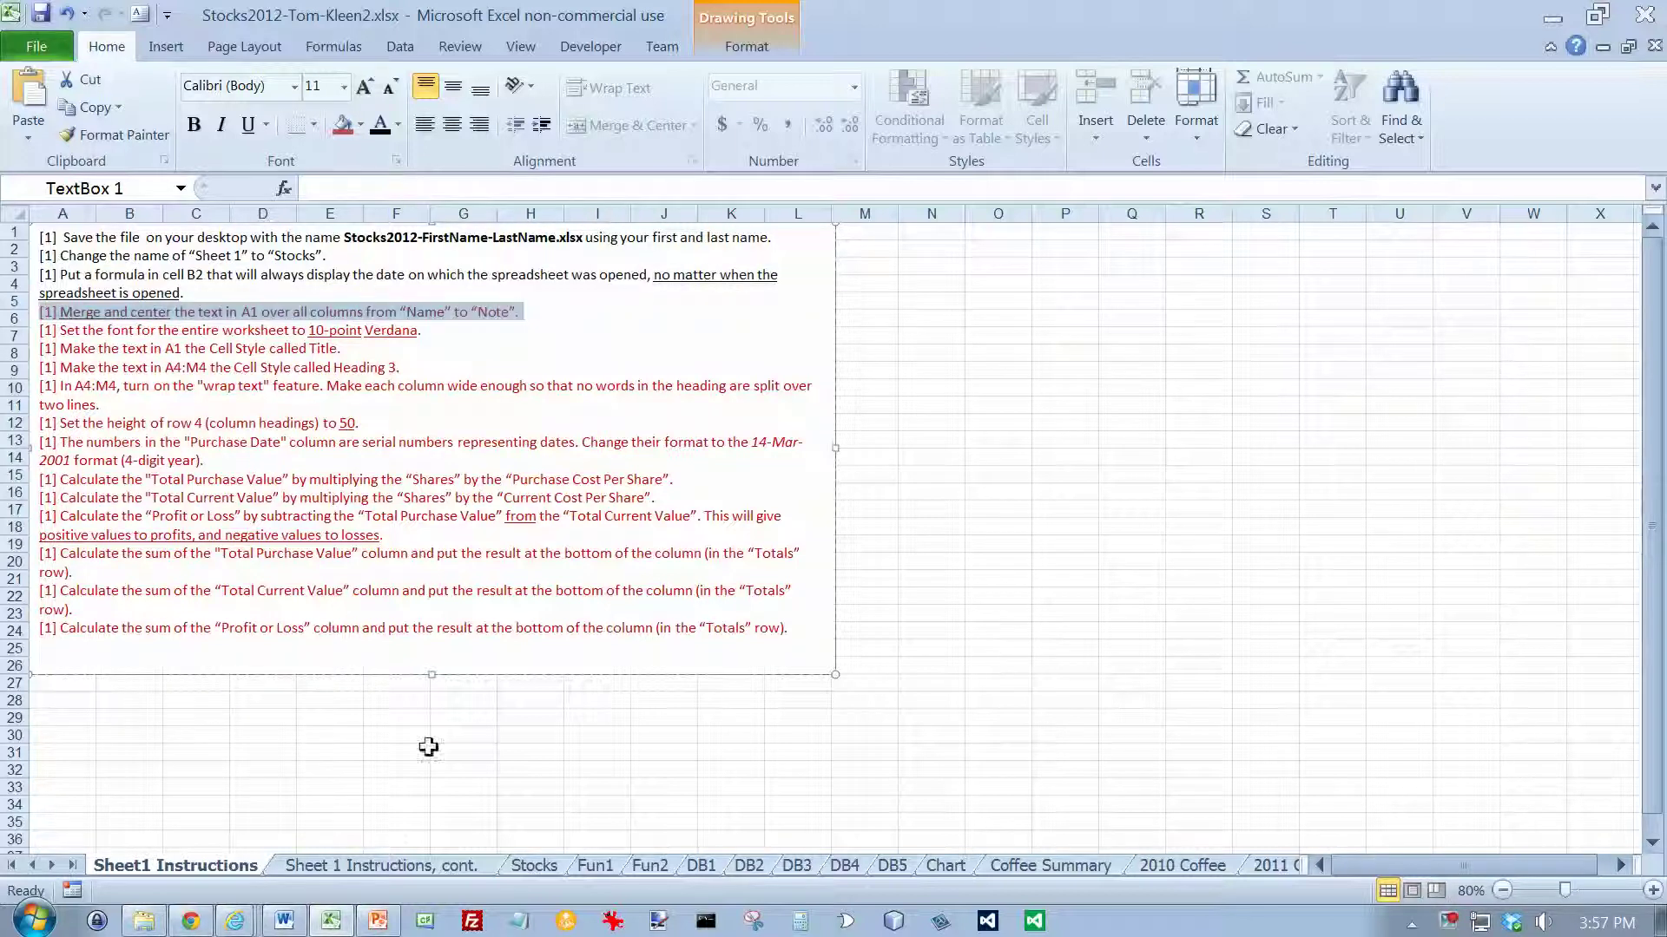
Merge and center the Stock Portfolio title across A1:M1 on the Stocks sheet.
click(534, 866)
drag(63, 225, 1211, 224)
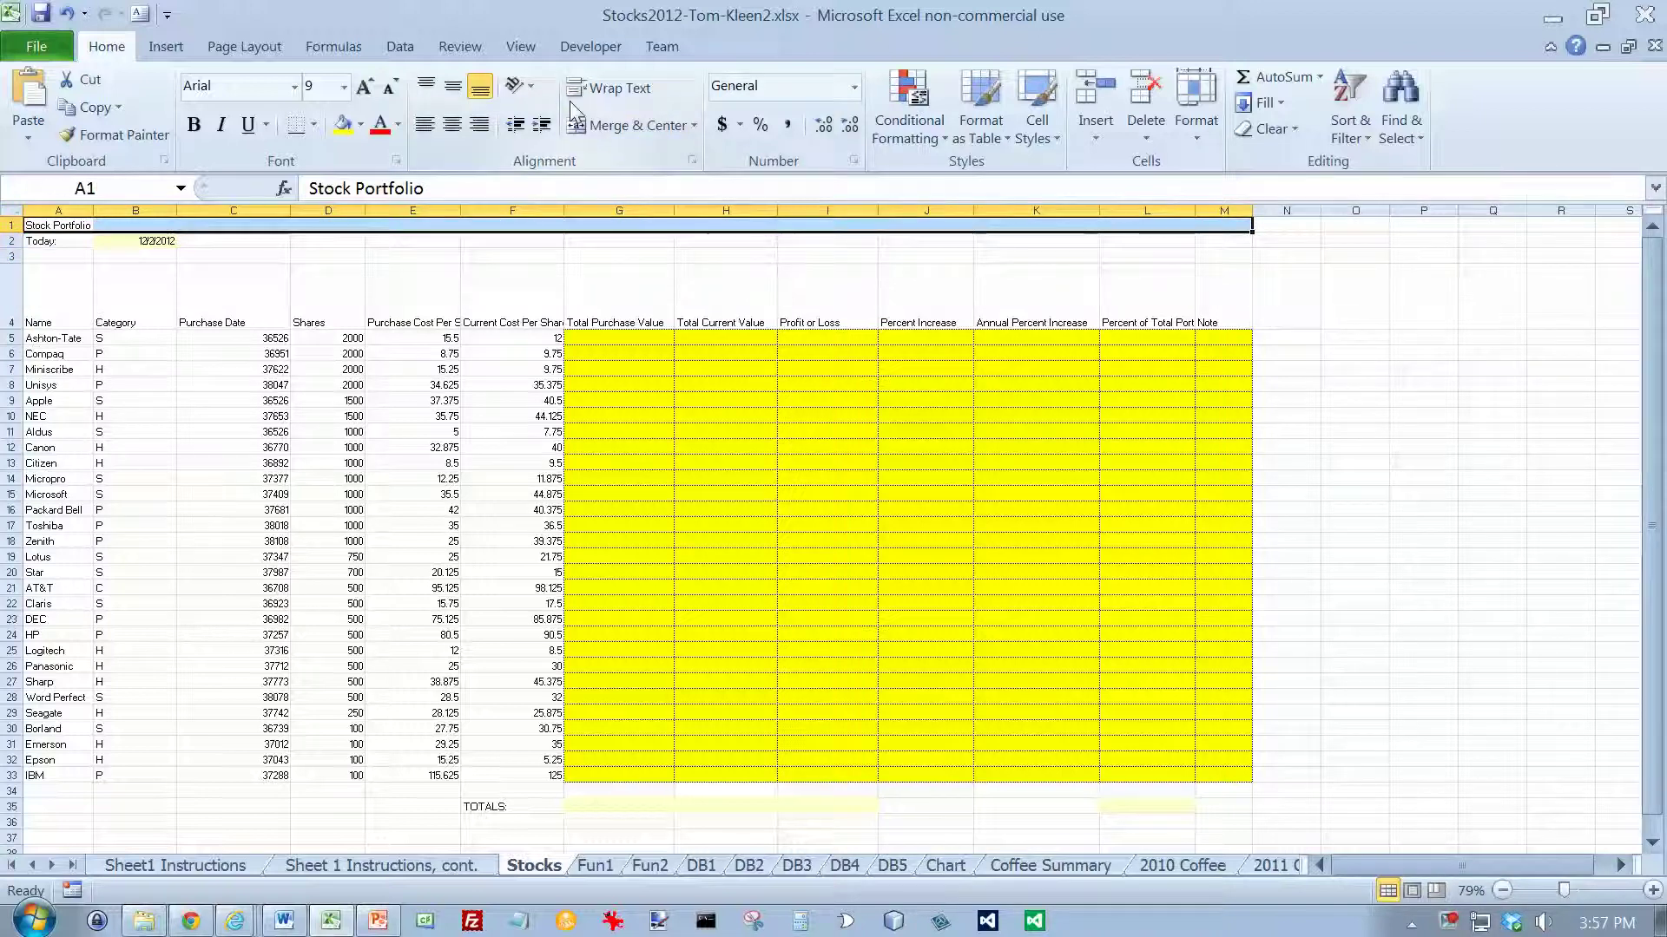
click(614, 129)
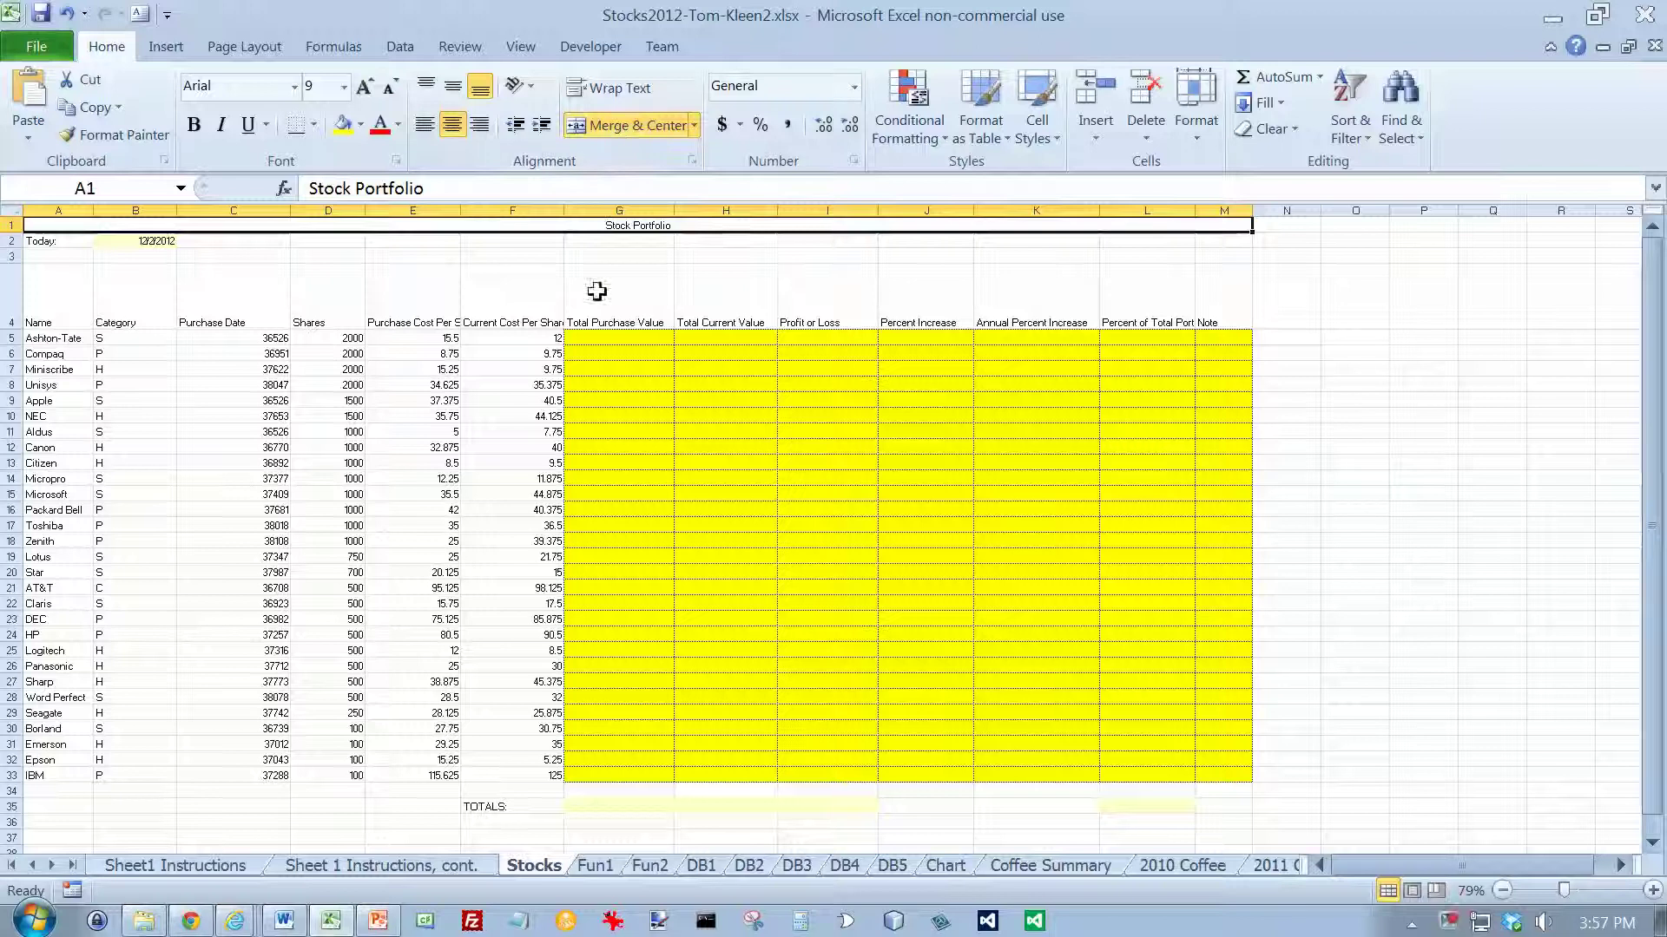
Check the next instruction and set the font of the entire Stocks worksheet to 10-point Verdana.
click(245, 865)
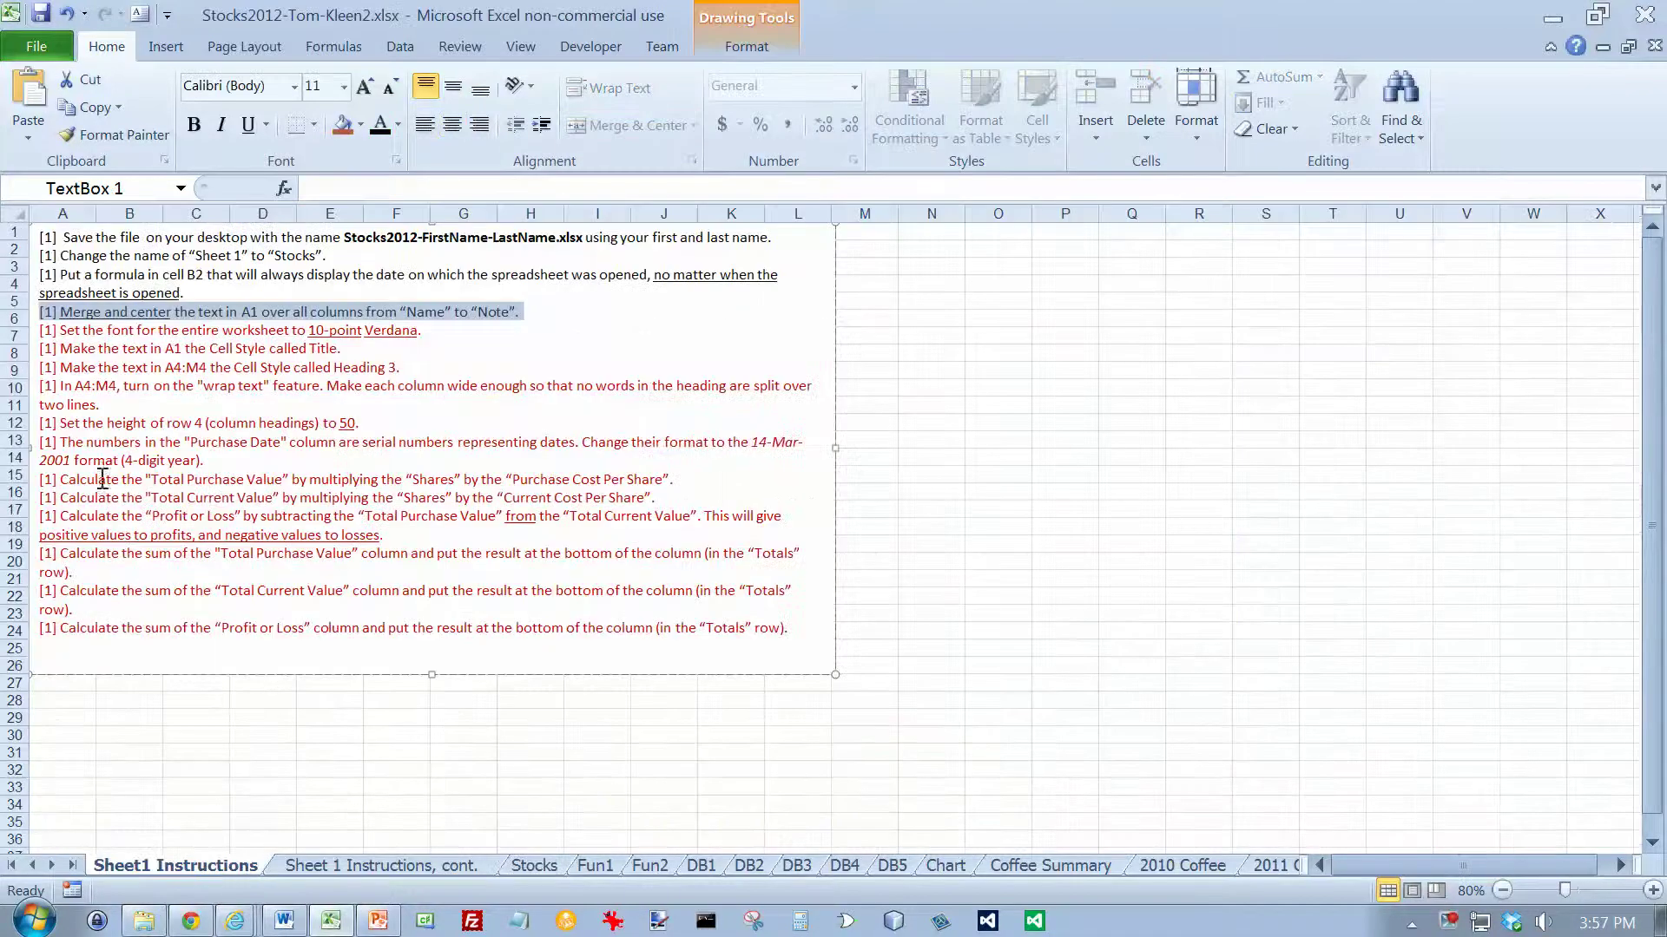
click(547, 867)
click(16, 210)
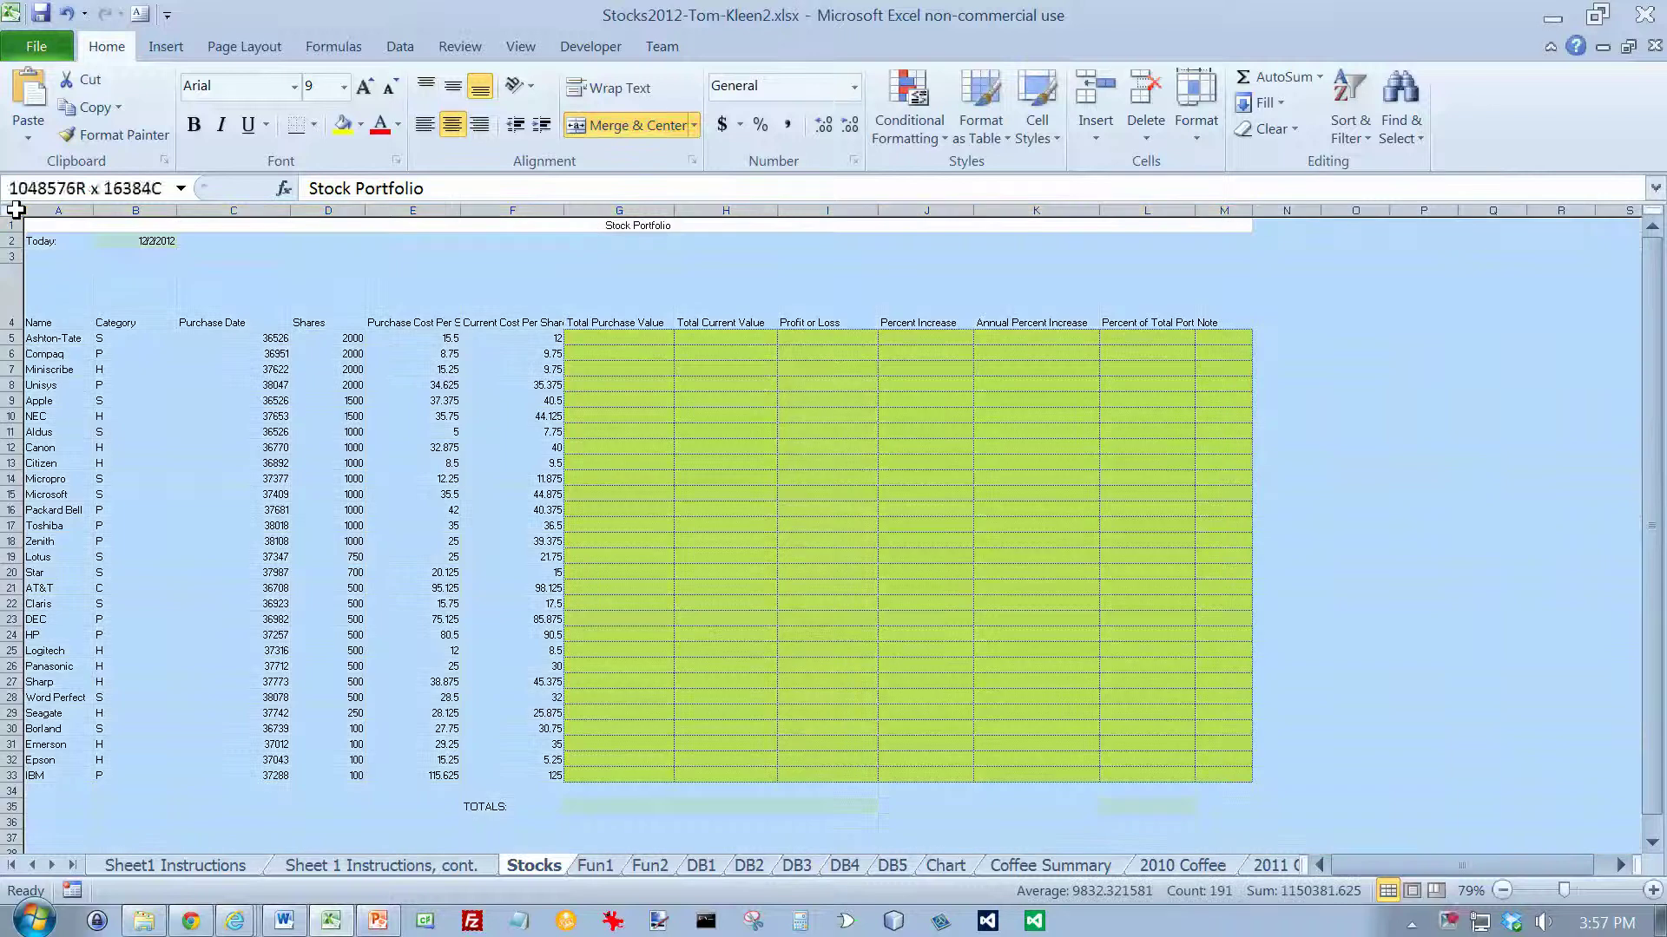
click(299, 80)
text(v)
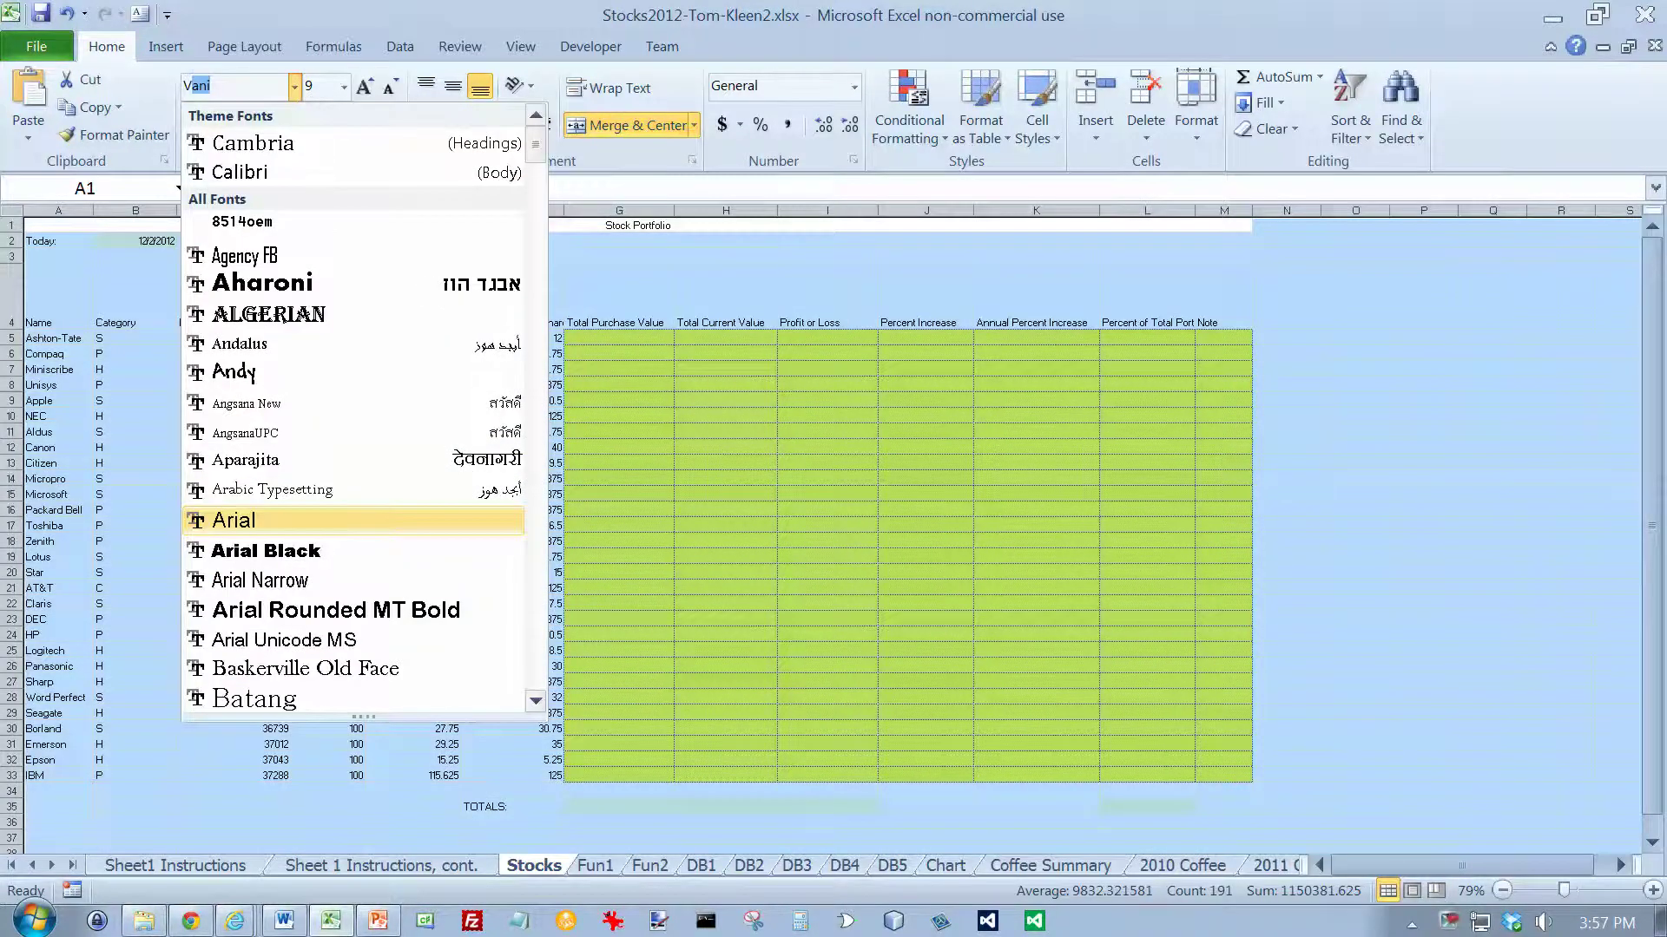
scroll(334, 438, down, 2)
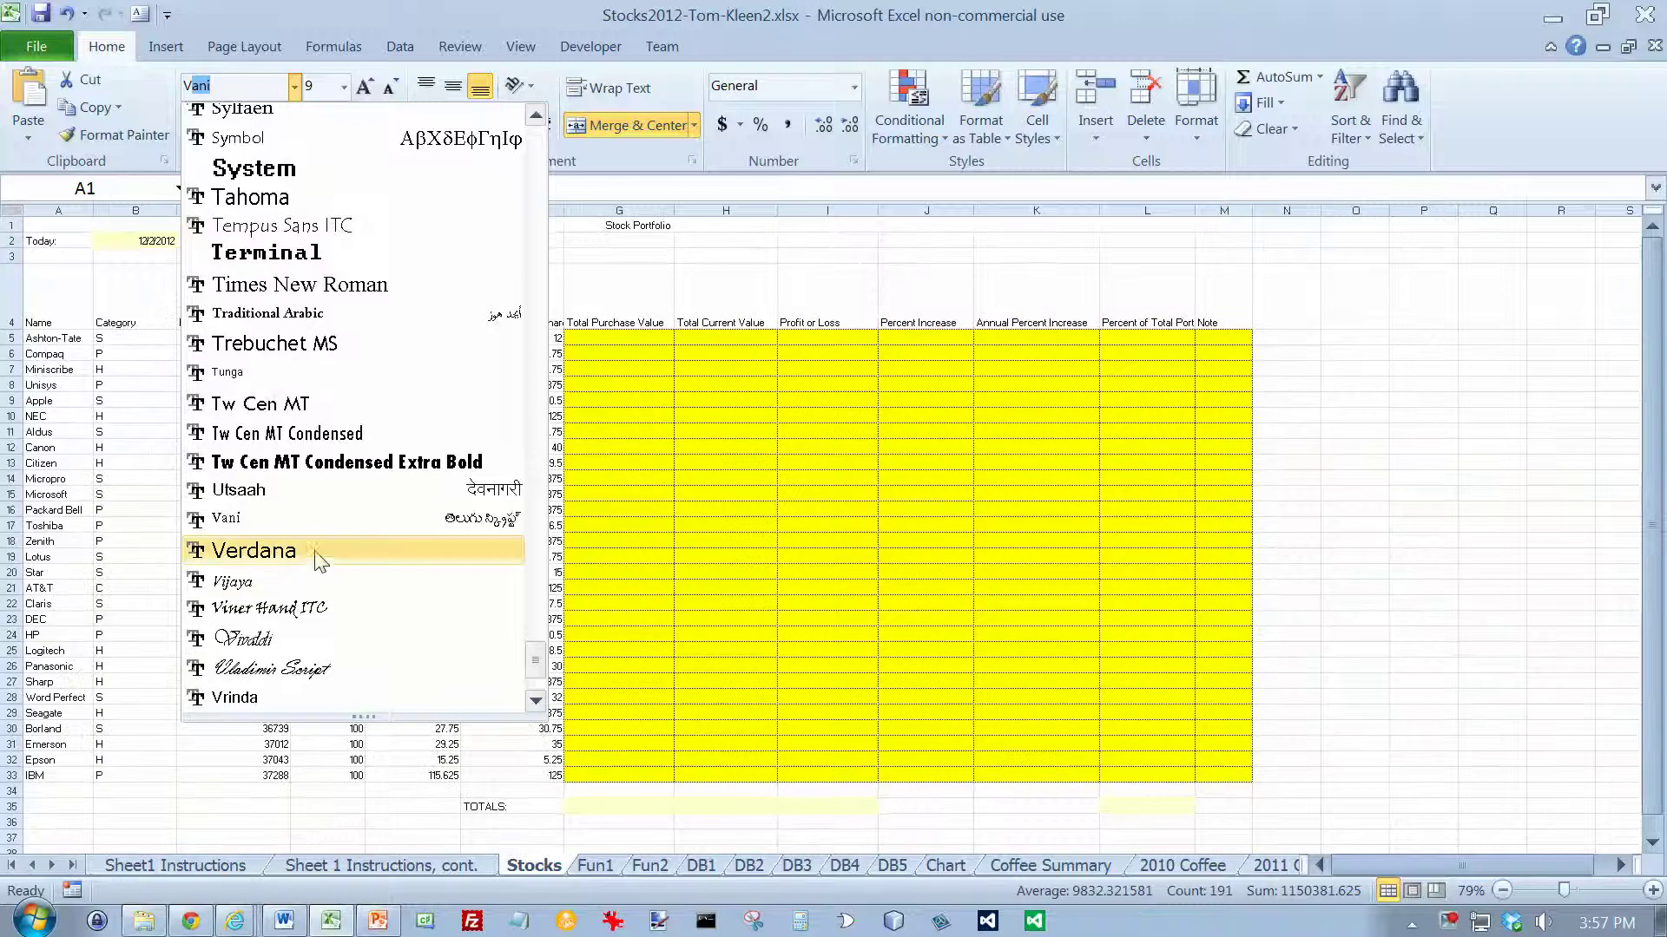
click(315, 552)
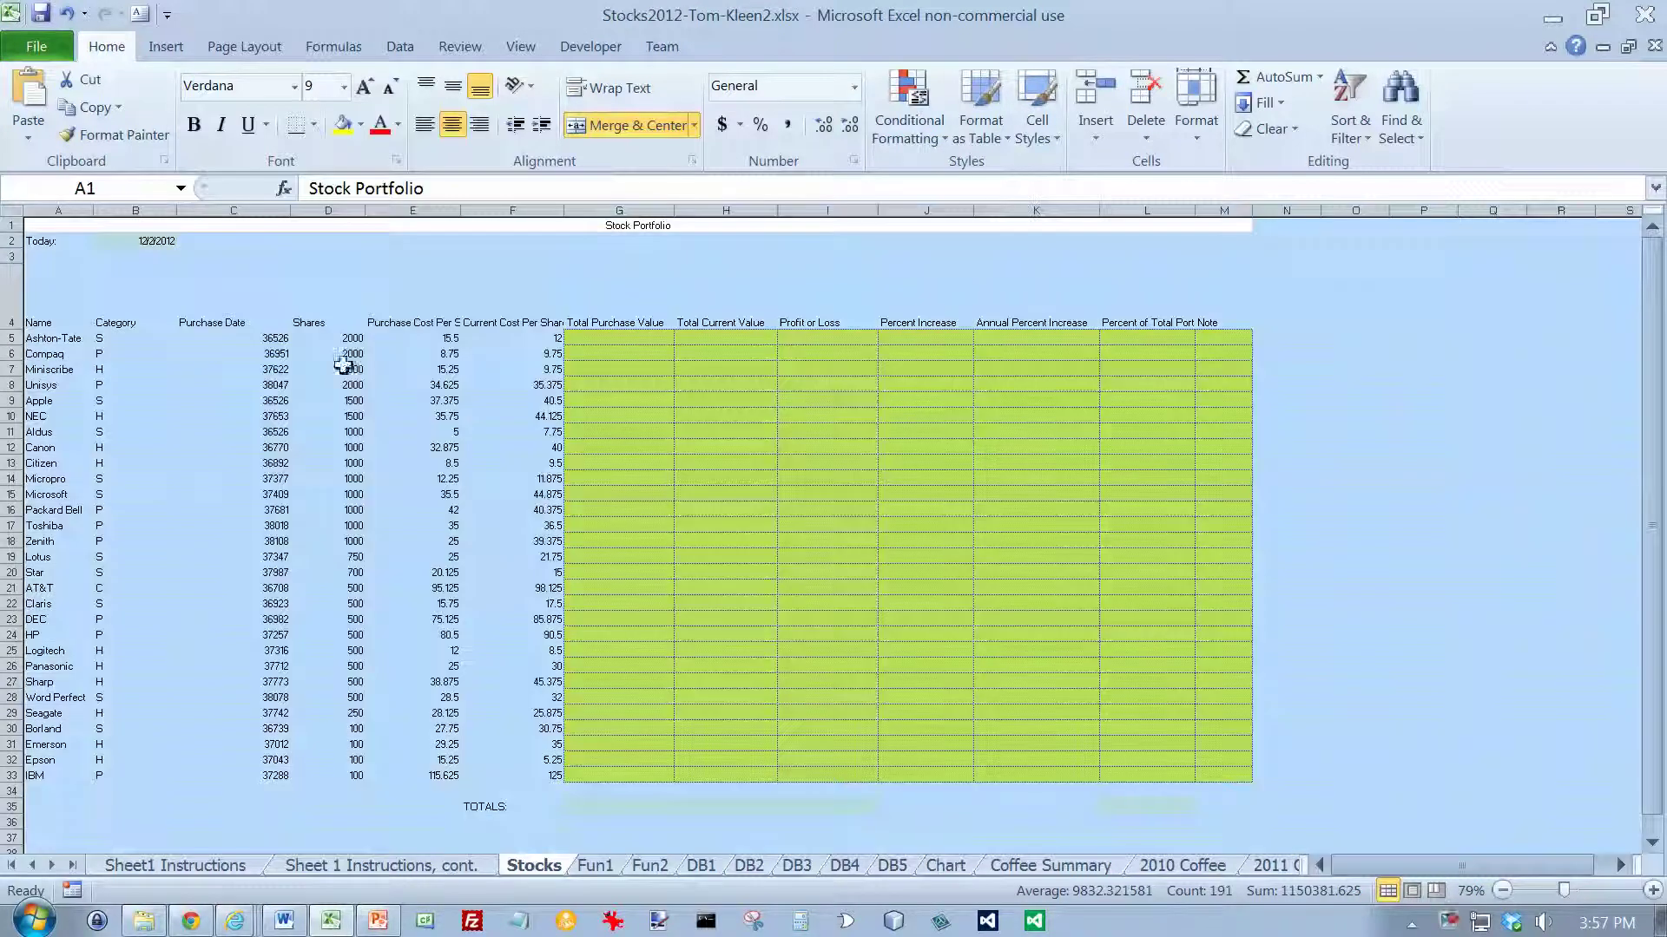
click(344, 86)
click(314, 158)
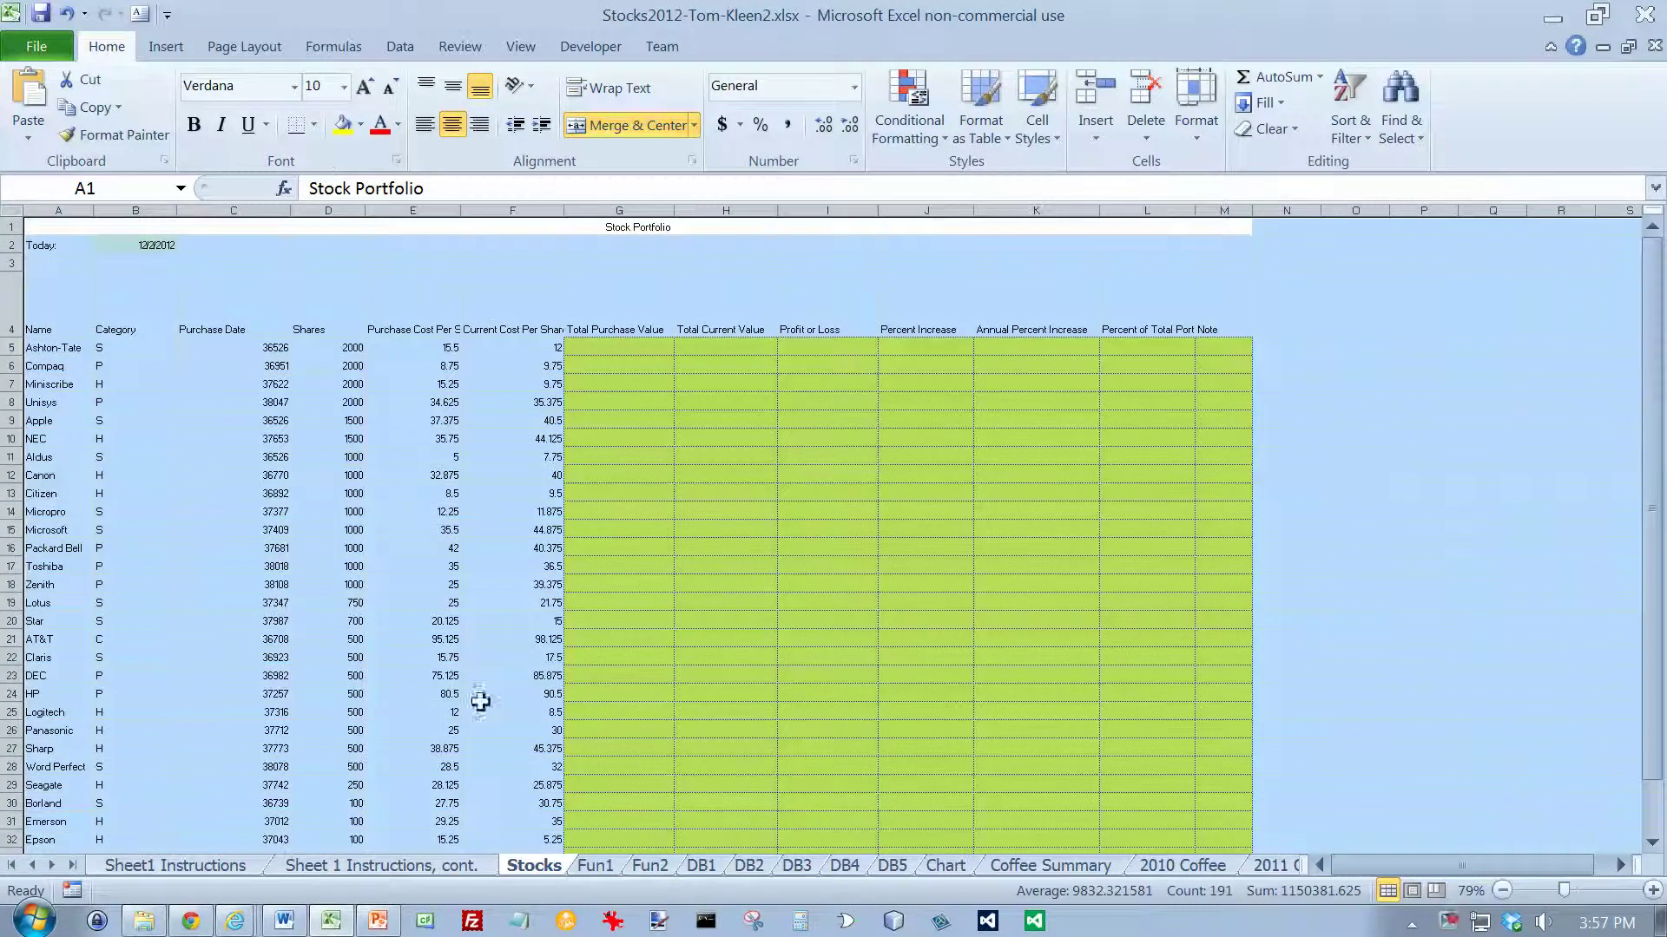
Apply the Title cell style to the merged Stock Portfolio heading in A1 on the Stocks sheet.
click(233, 868)
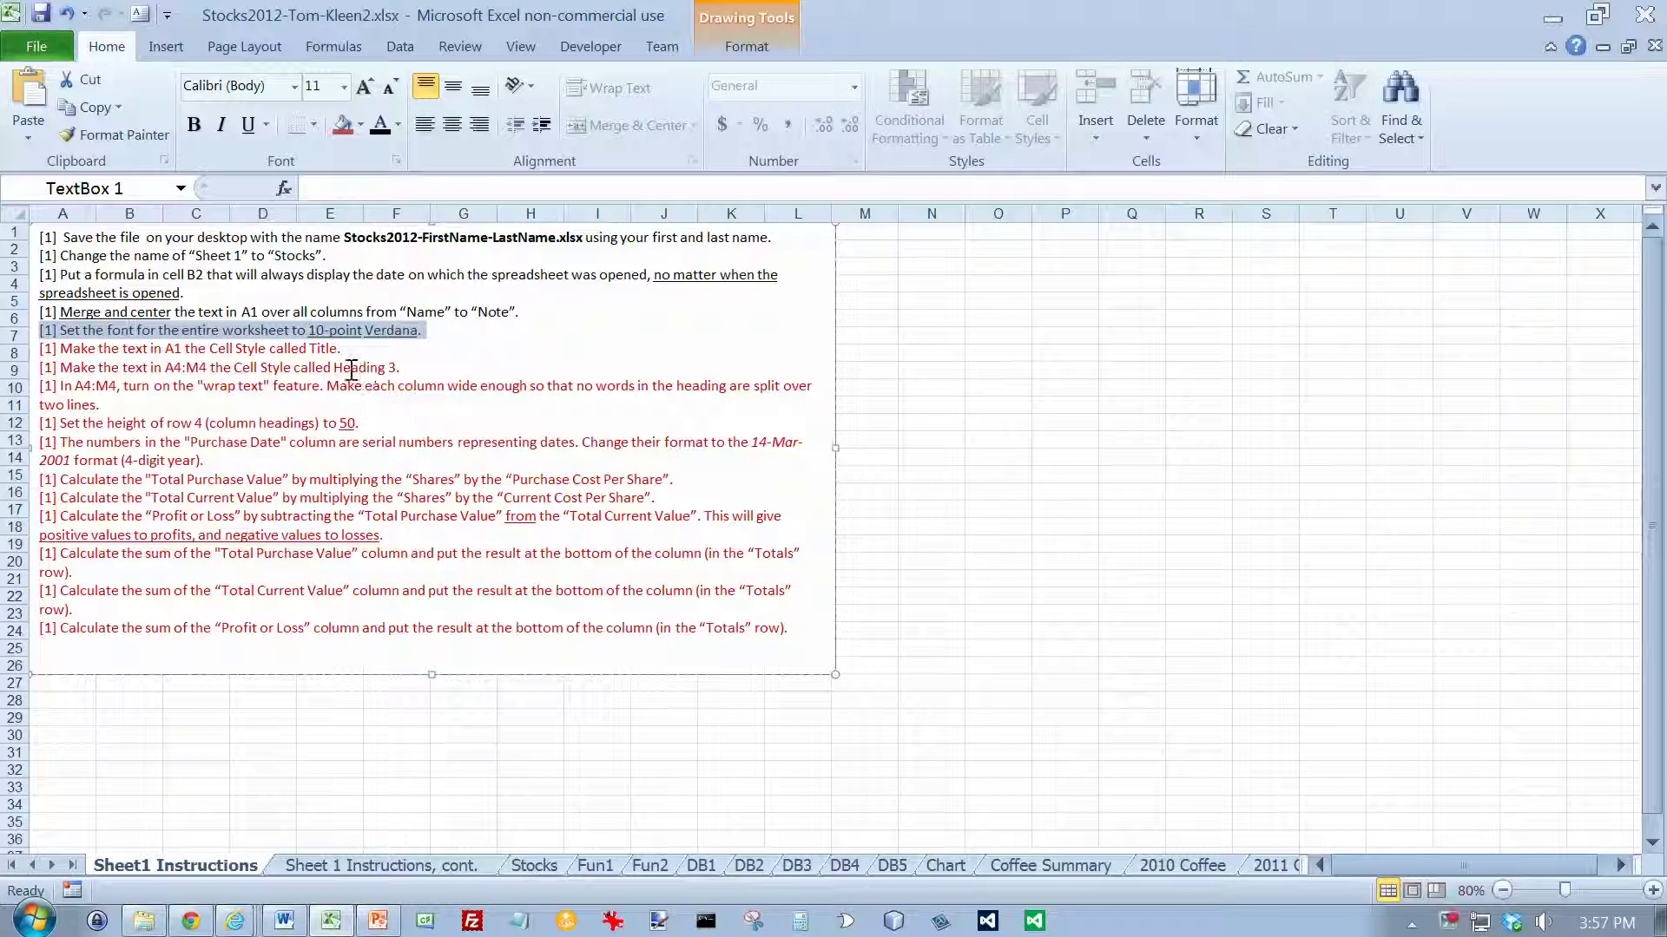
click(532, 866)
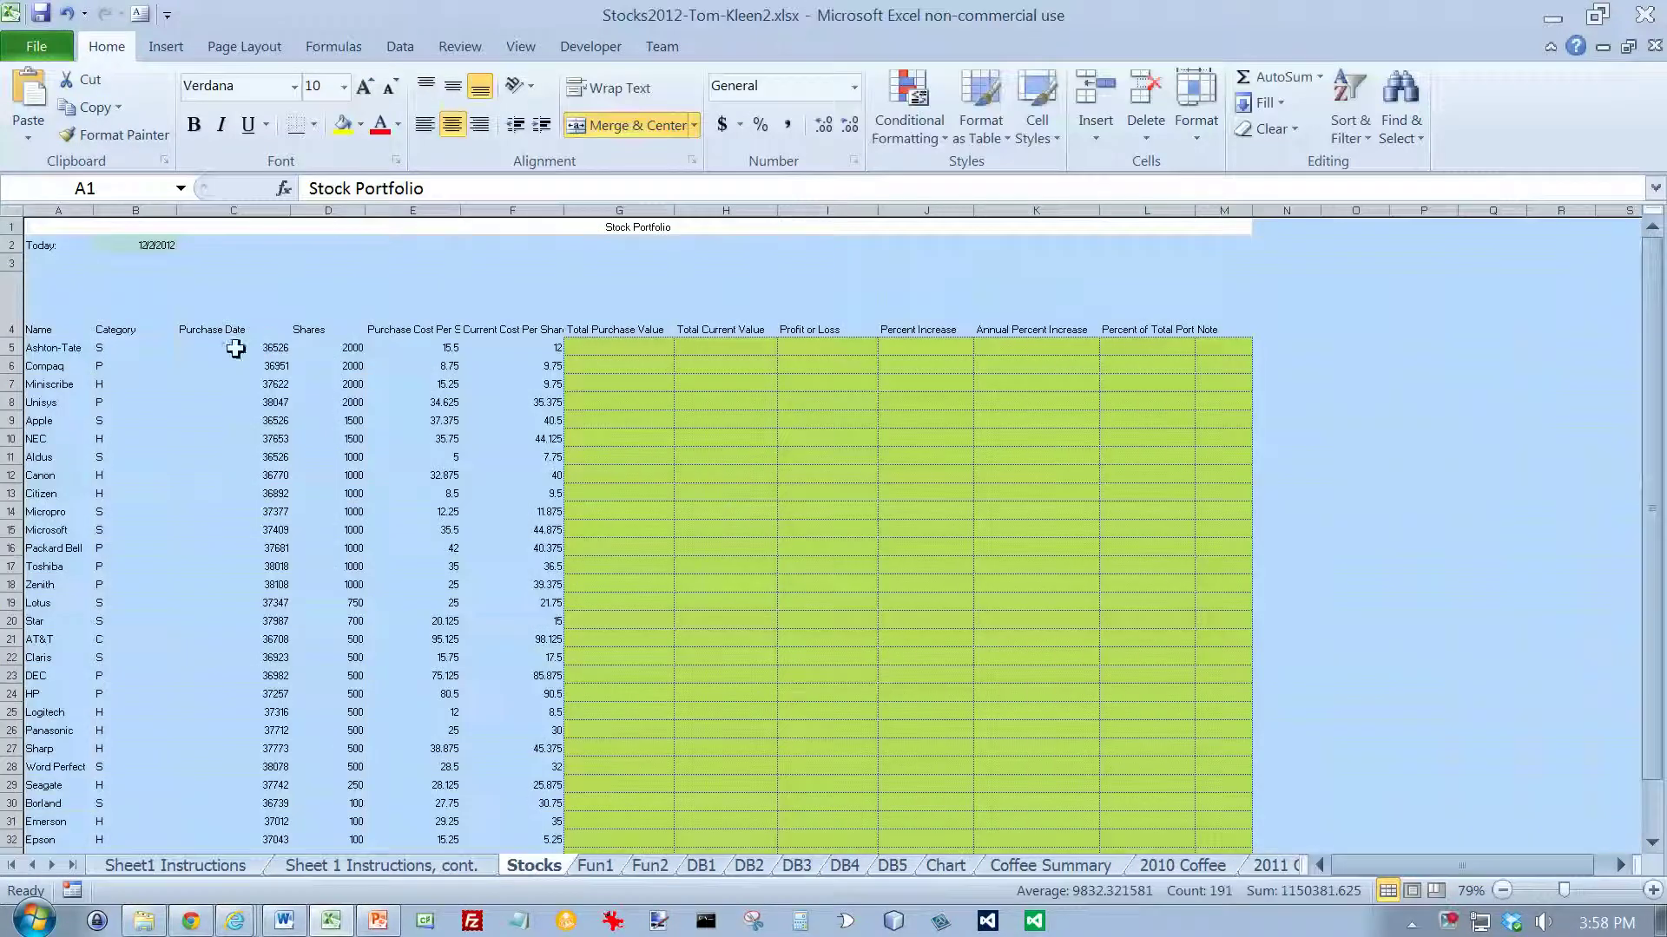
click(199, 228)
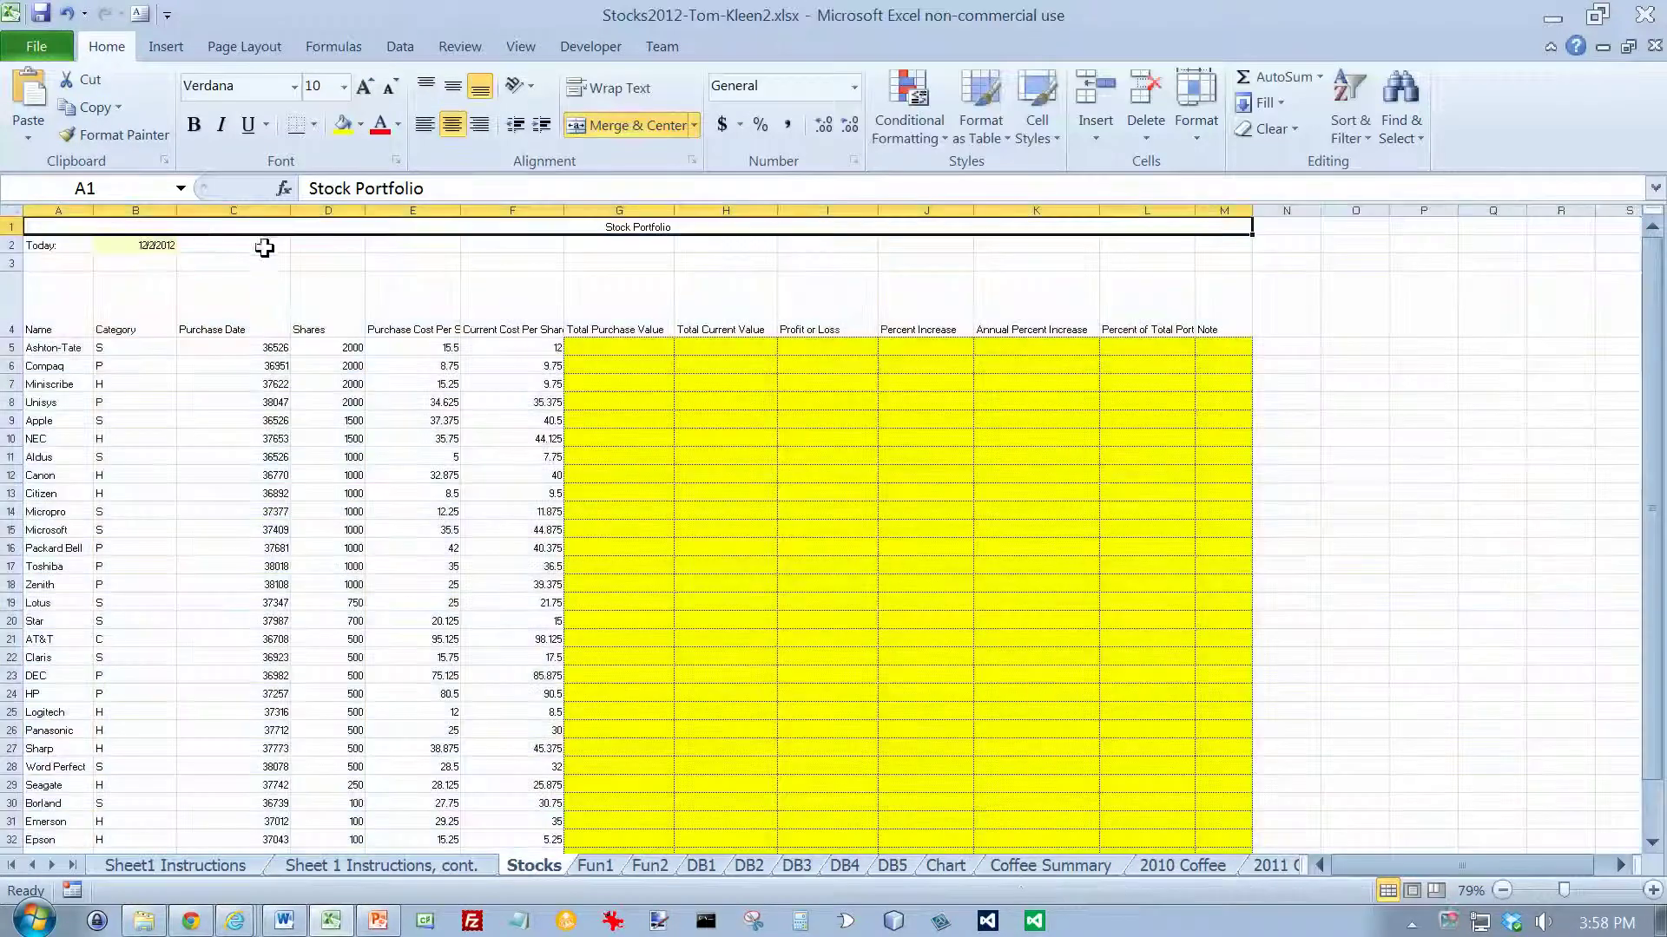
click(1056, 139)
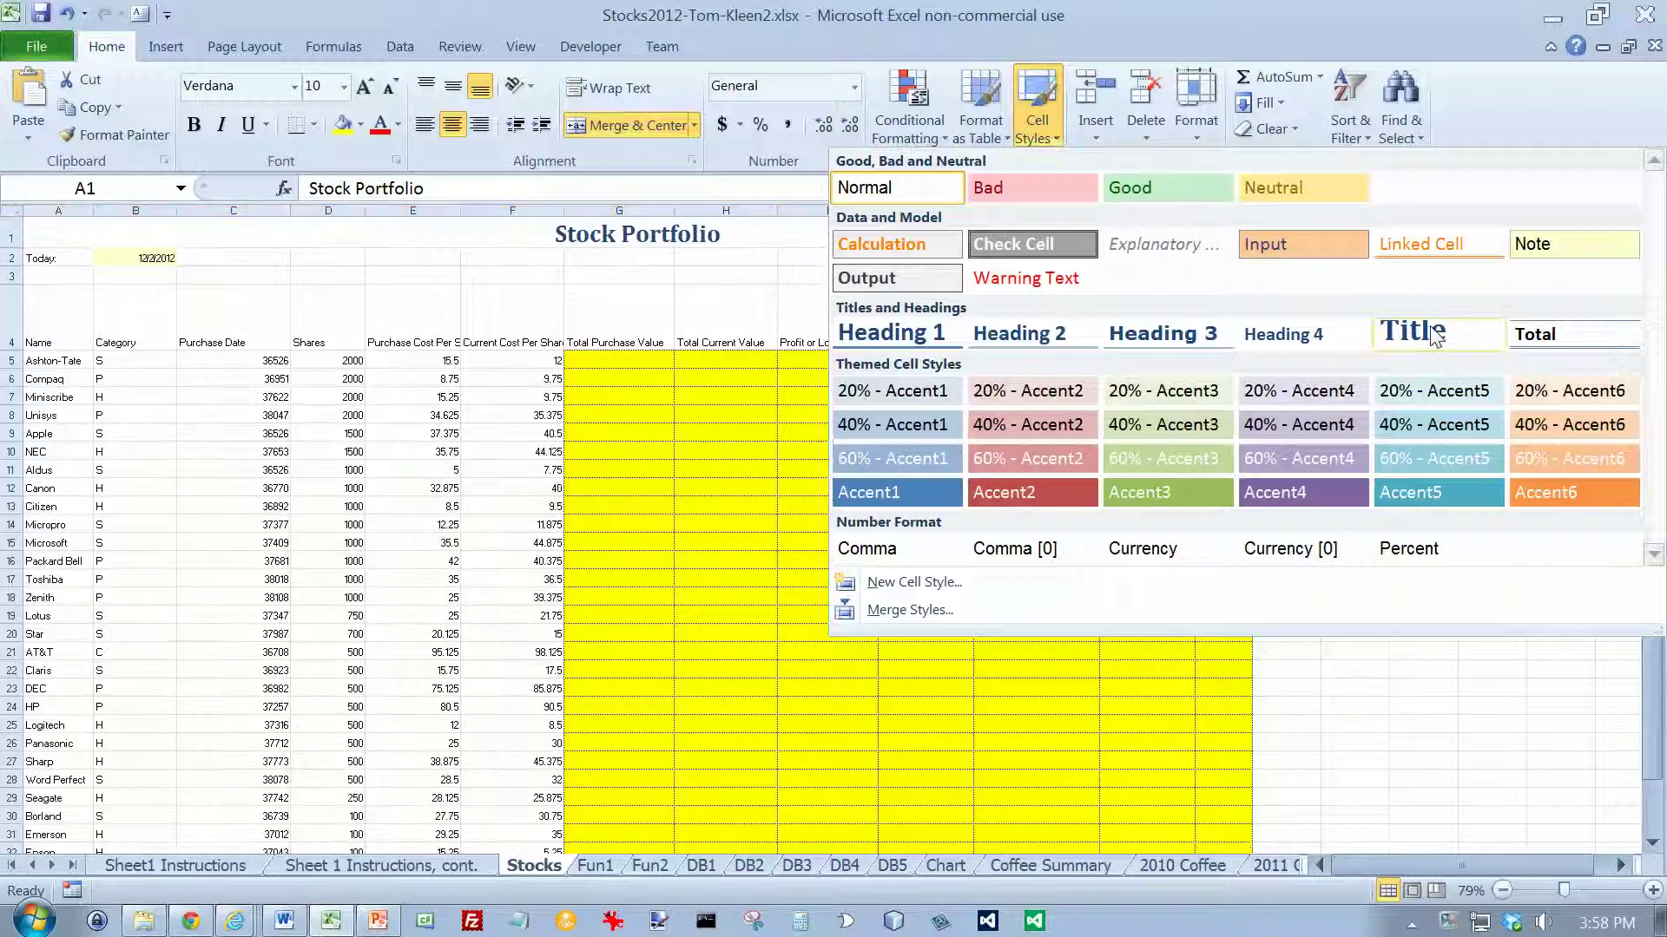
click(1430, 335)
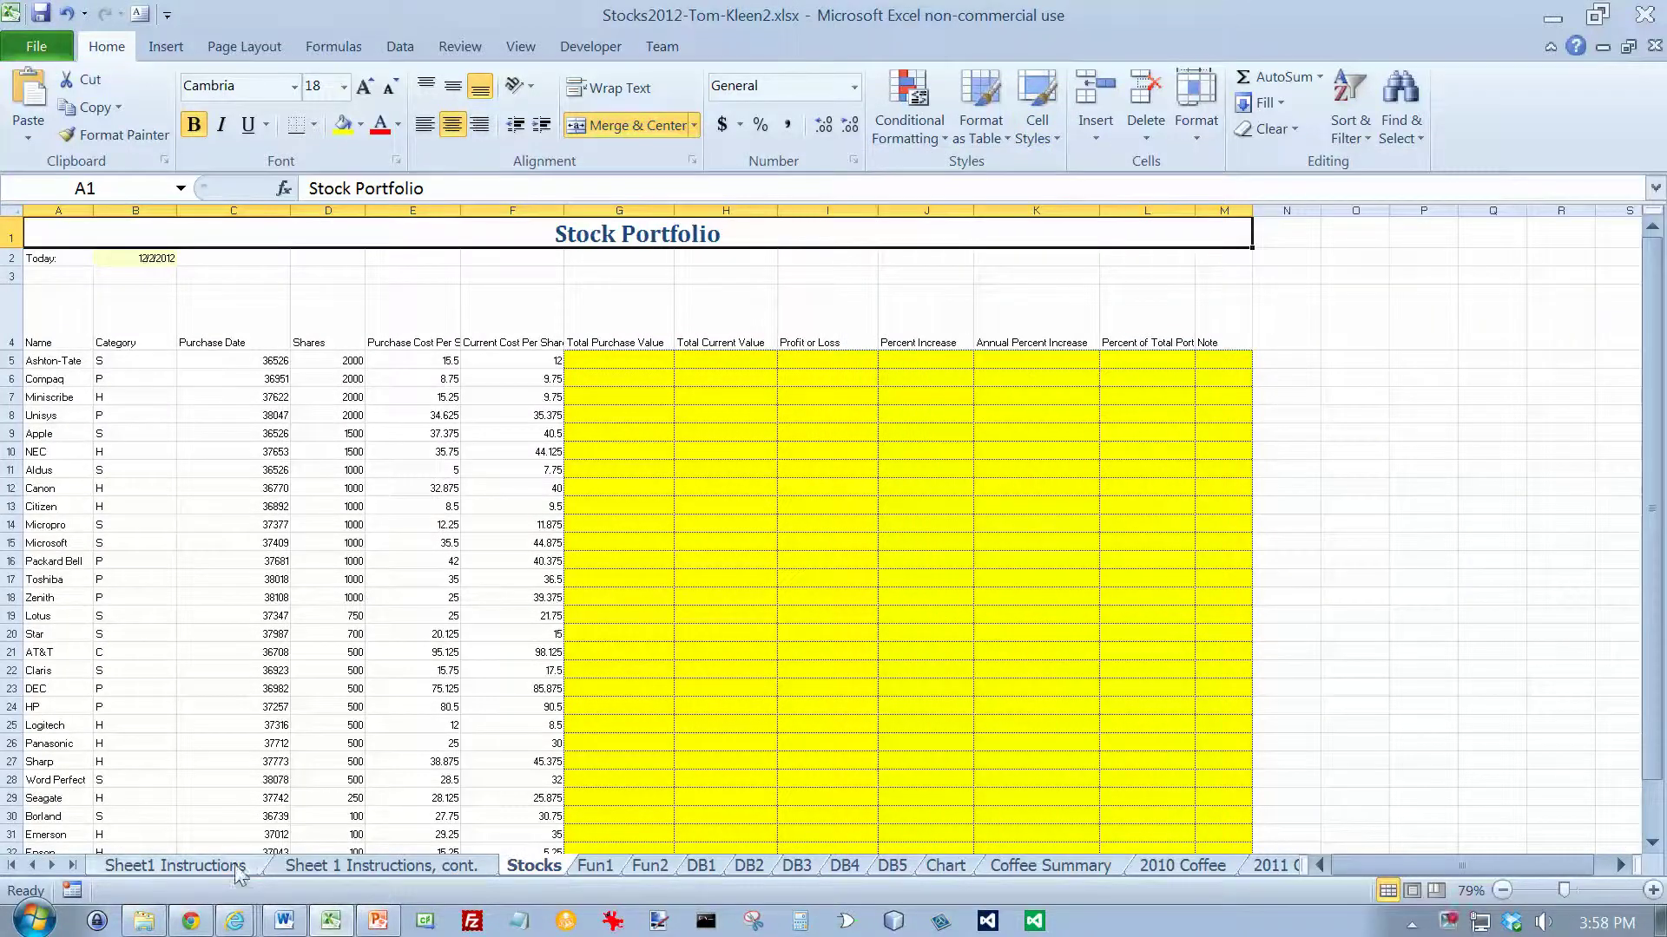
Recolor the Title cell style instruction on Sheet1 Instructions to black as completed.
click(175, 866)
drag(417, 352, 40, 349)
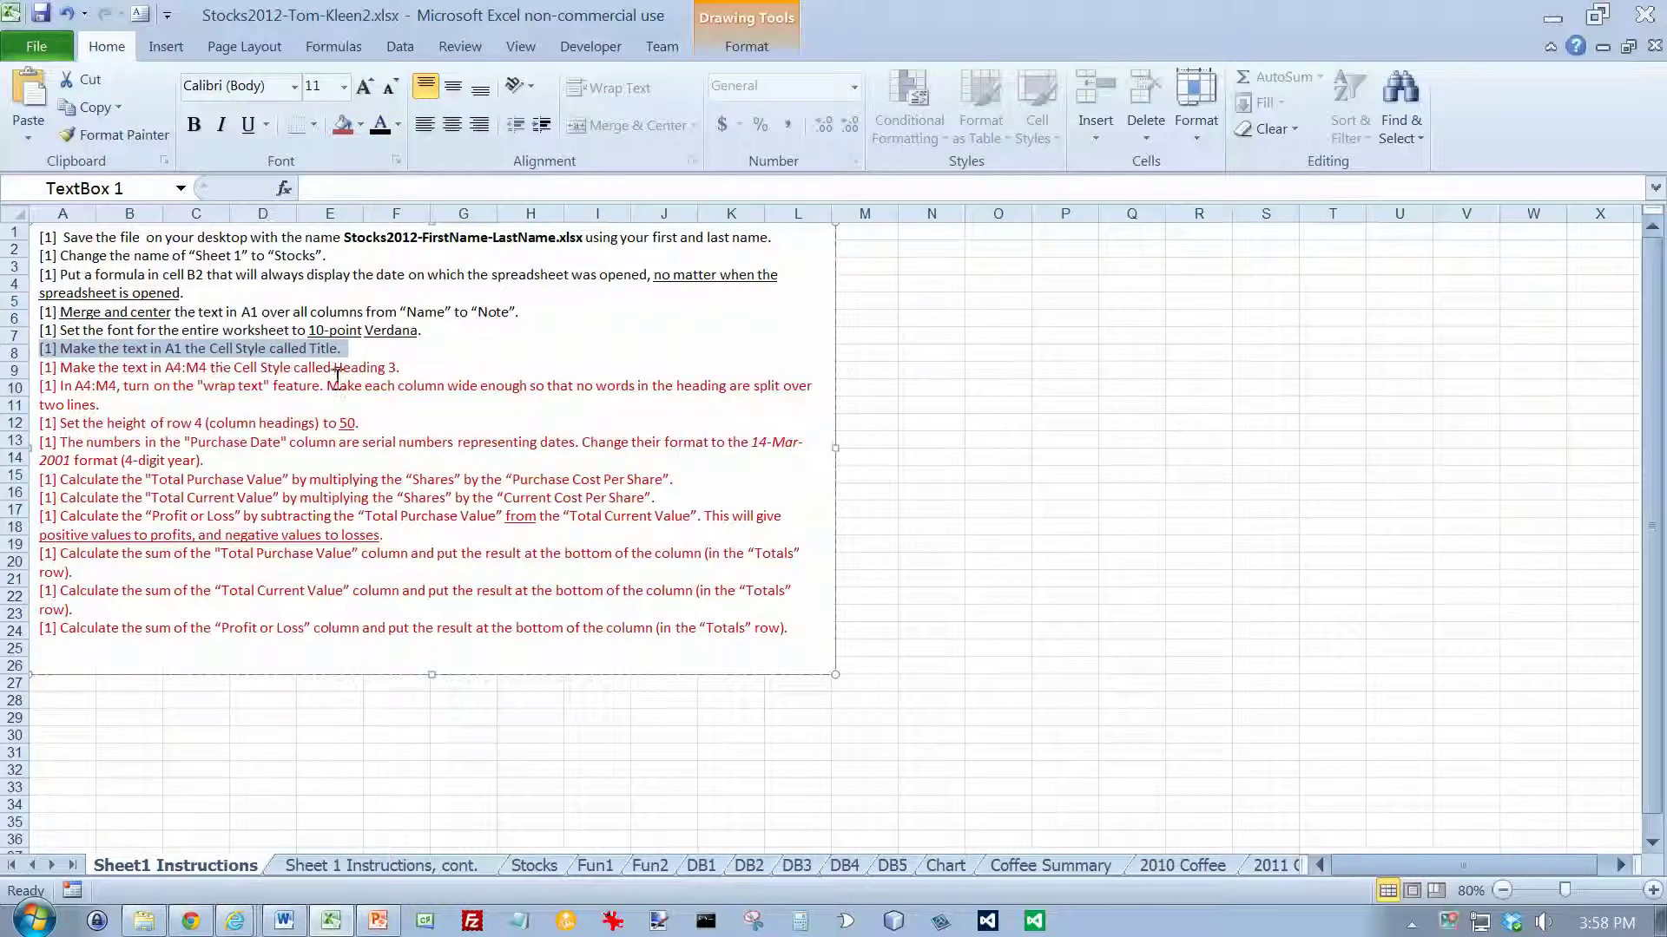
Apply the Heading 3 cell style to the column headings in A4:M4 on the Stocks sheet.
click(534, 865)
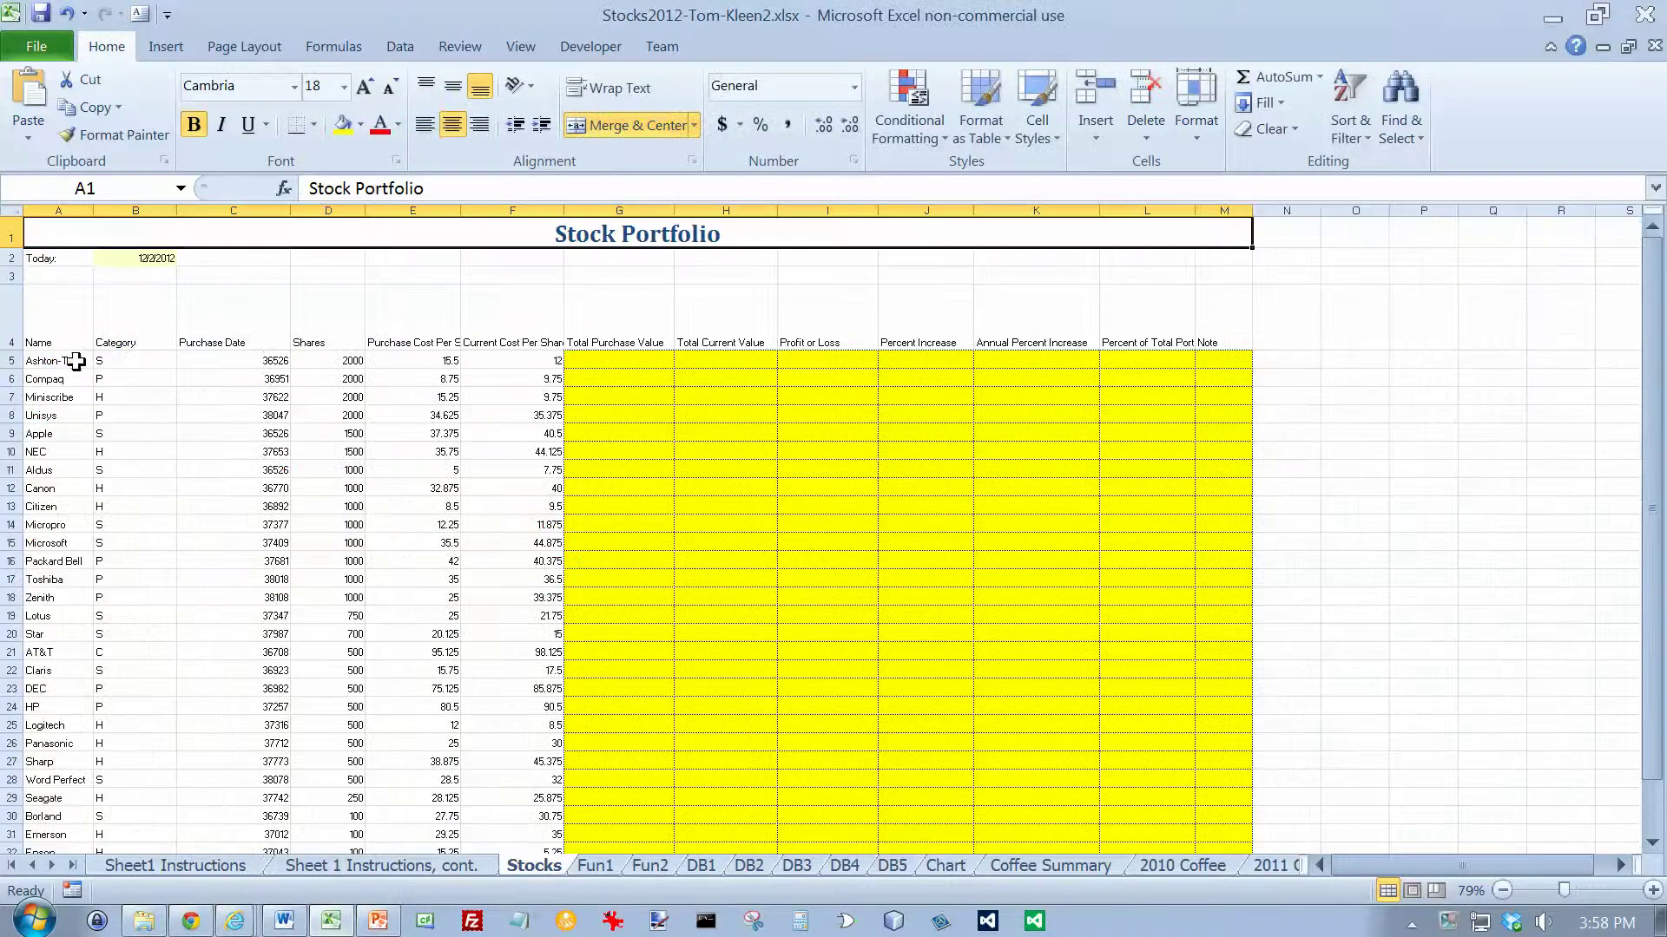
click(40, 333)
drag(41, 334, 1214, 325)
click(1052, 132)
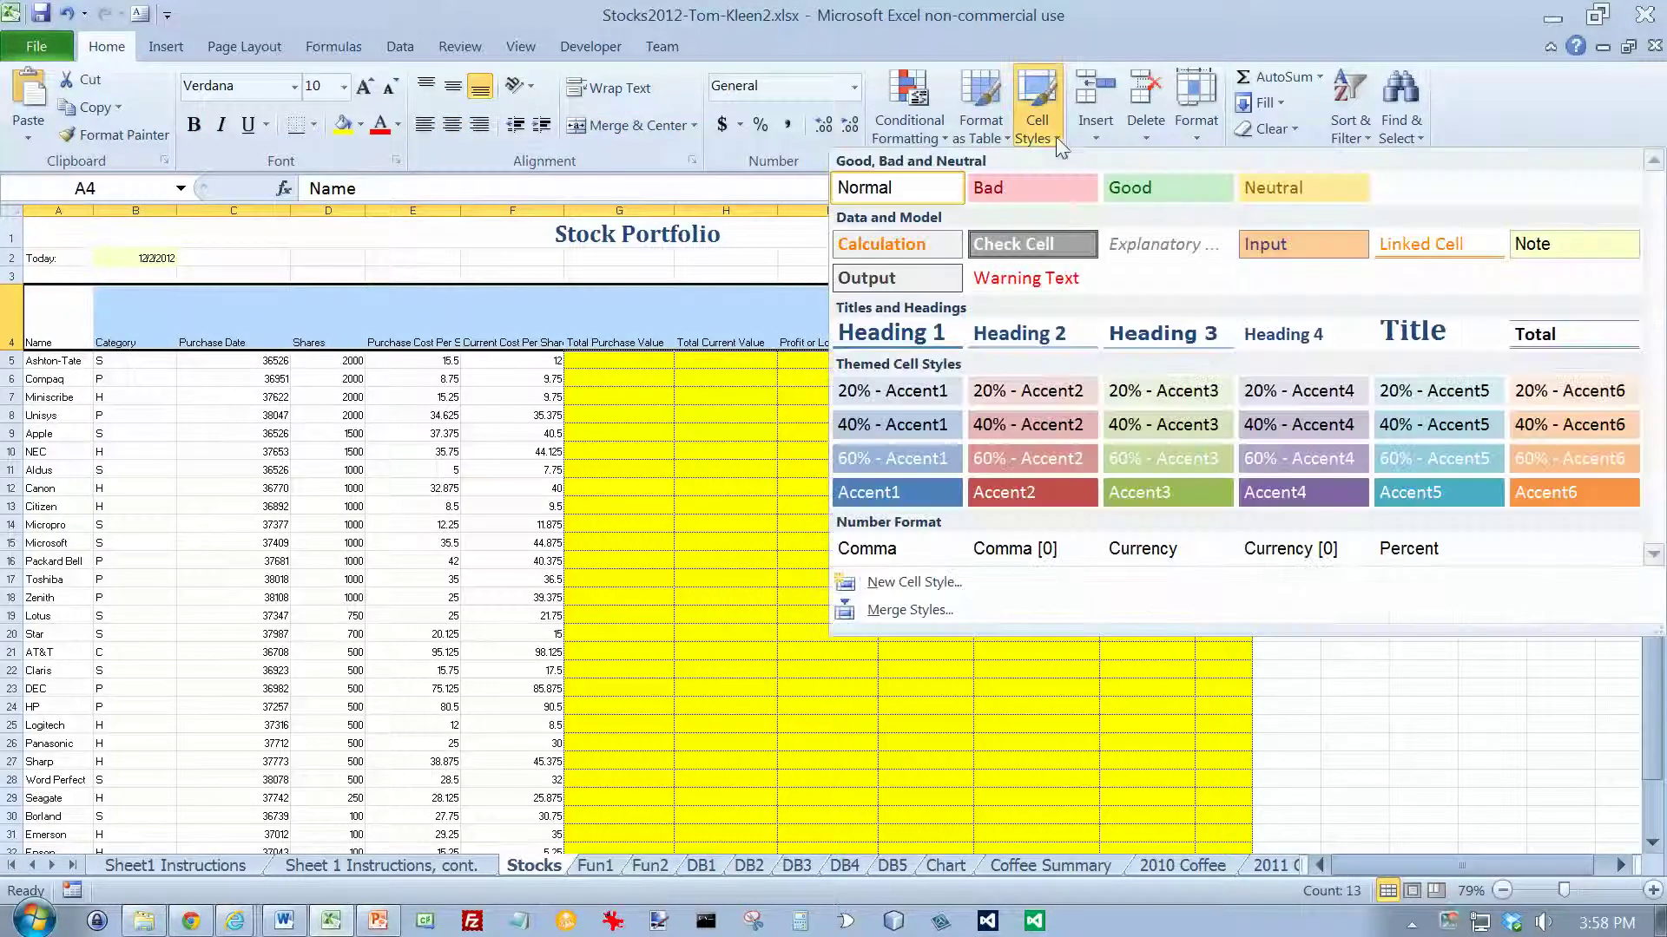
click(1165, 330)
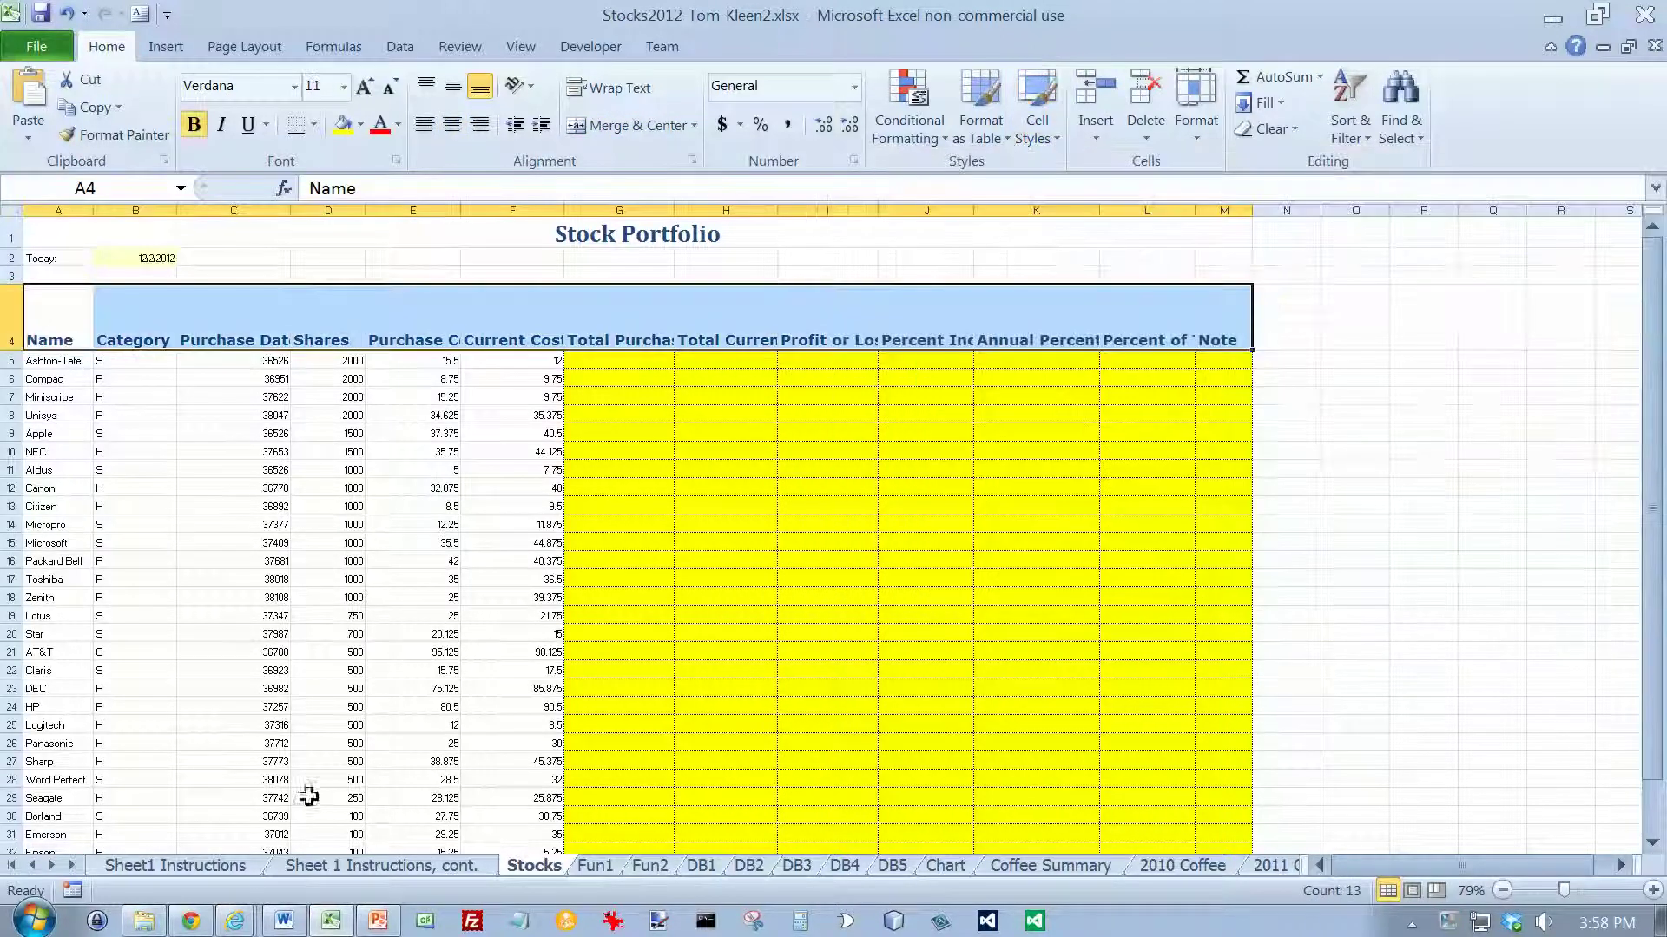
Recolor the Heading 3 cell style instruction on Sheet1 Instructions to black as completed.
click(219, 868)
drag(425, 367, 11, 367)
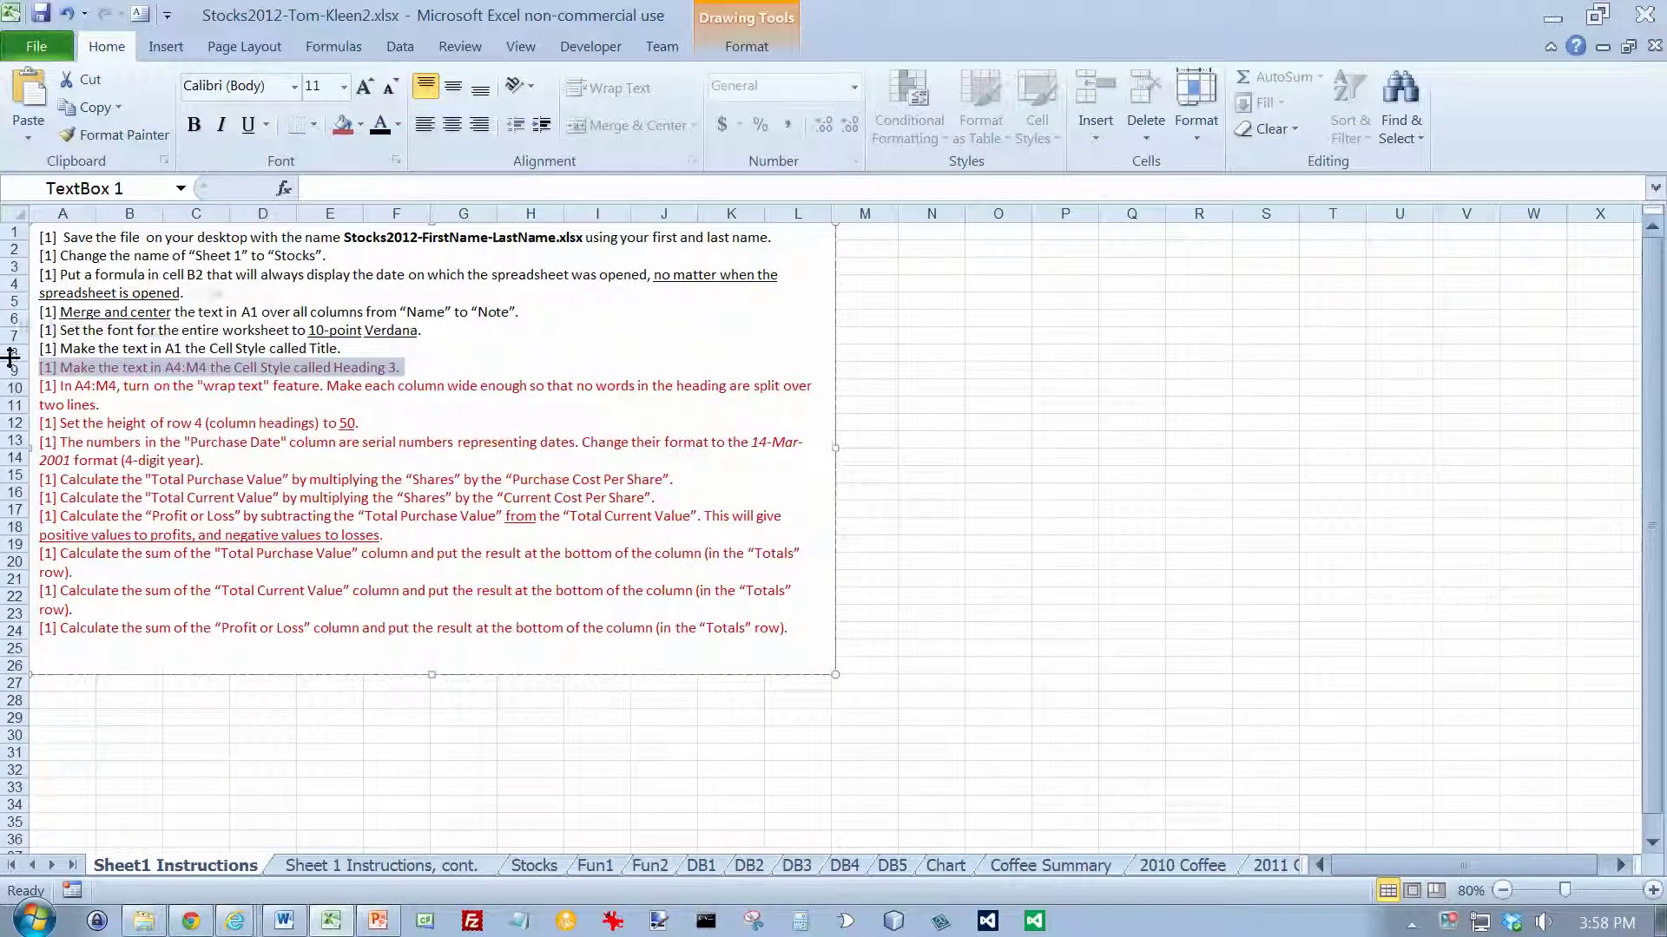
click(380, 130)
Recolor the wrap text instruction to black and turn on text wrapping for headings A4:M4 on the Stocks sheet.
drag(40, 388, 149, 404)
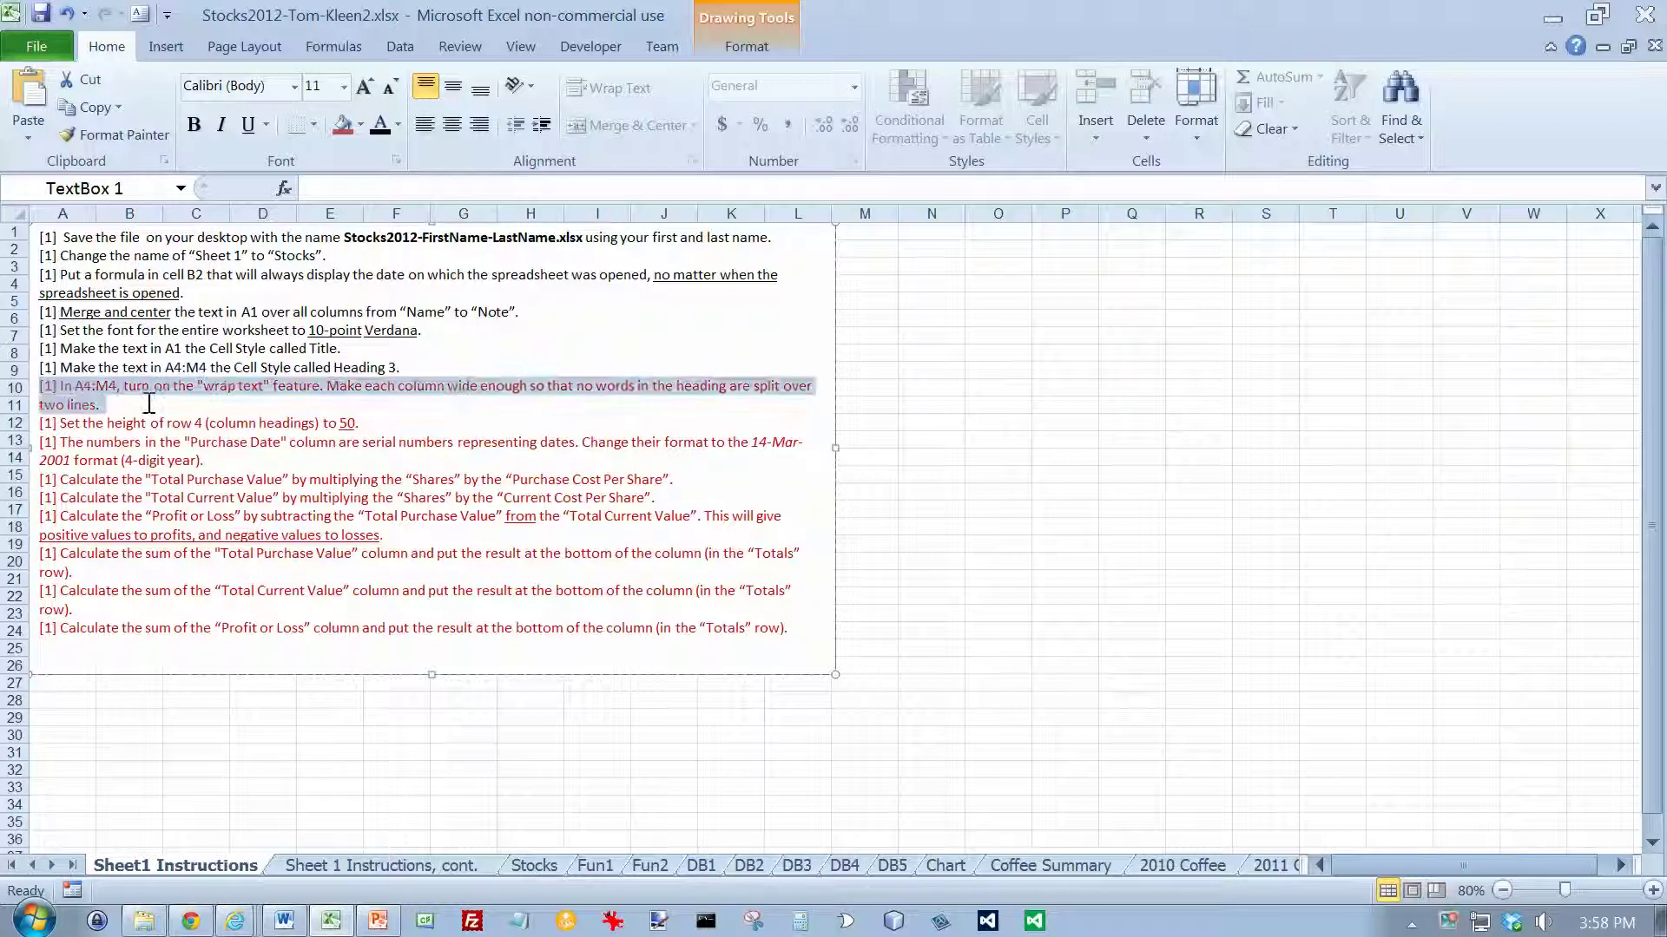
click(379, 126)
click(549, 862)
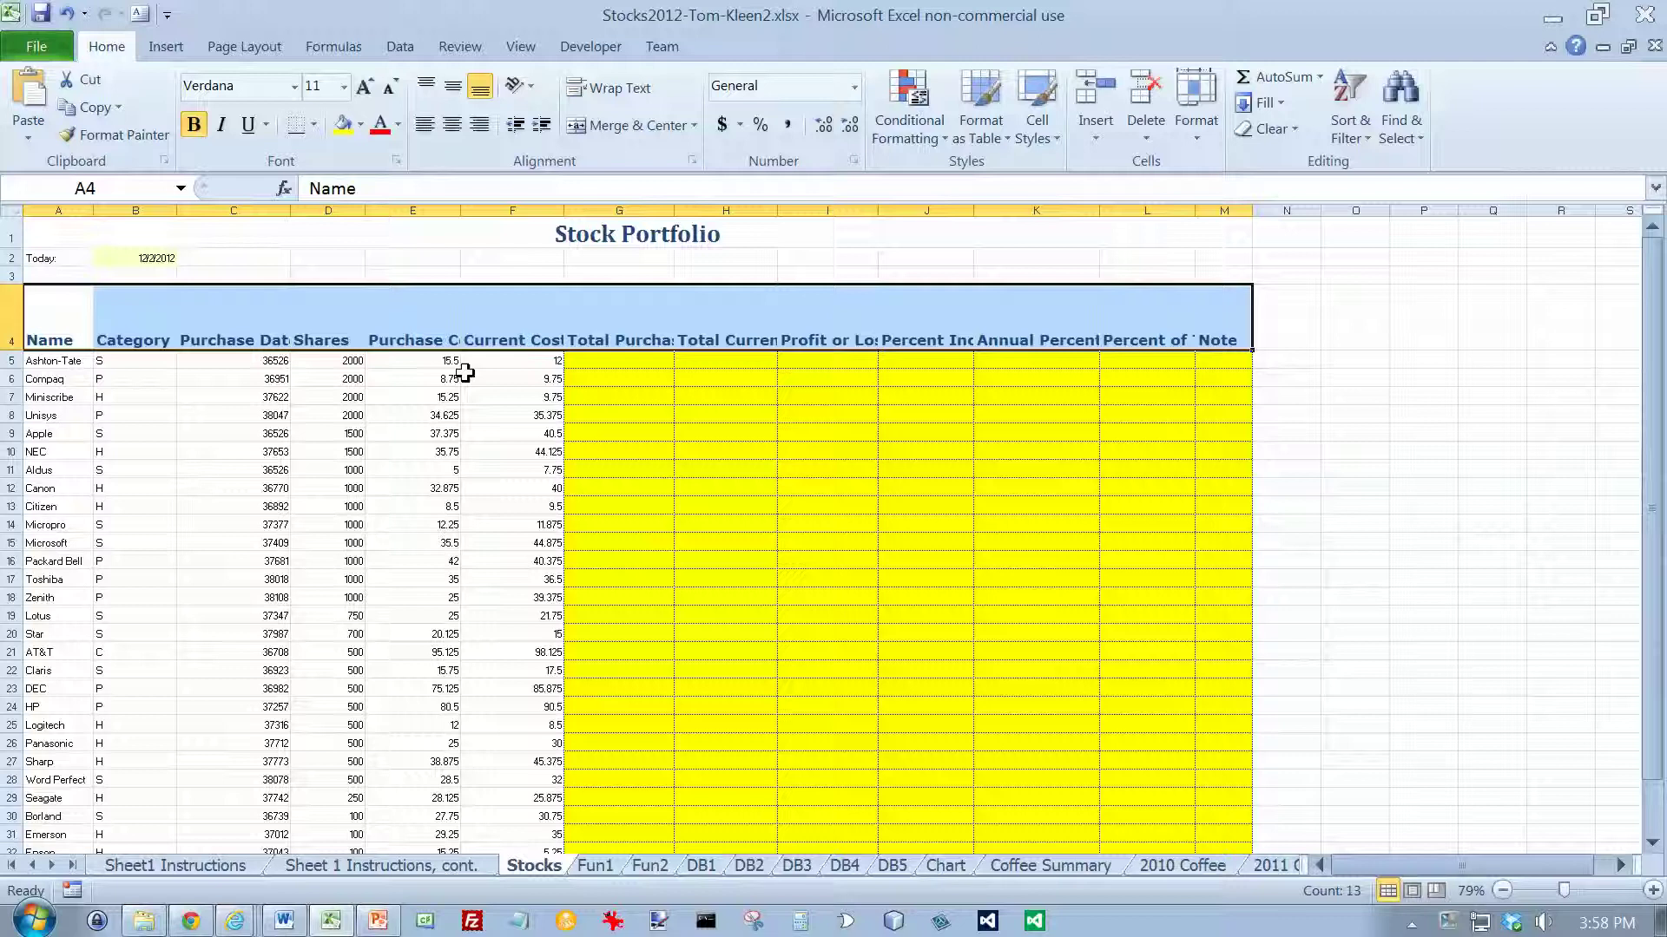
click(606, 85)
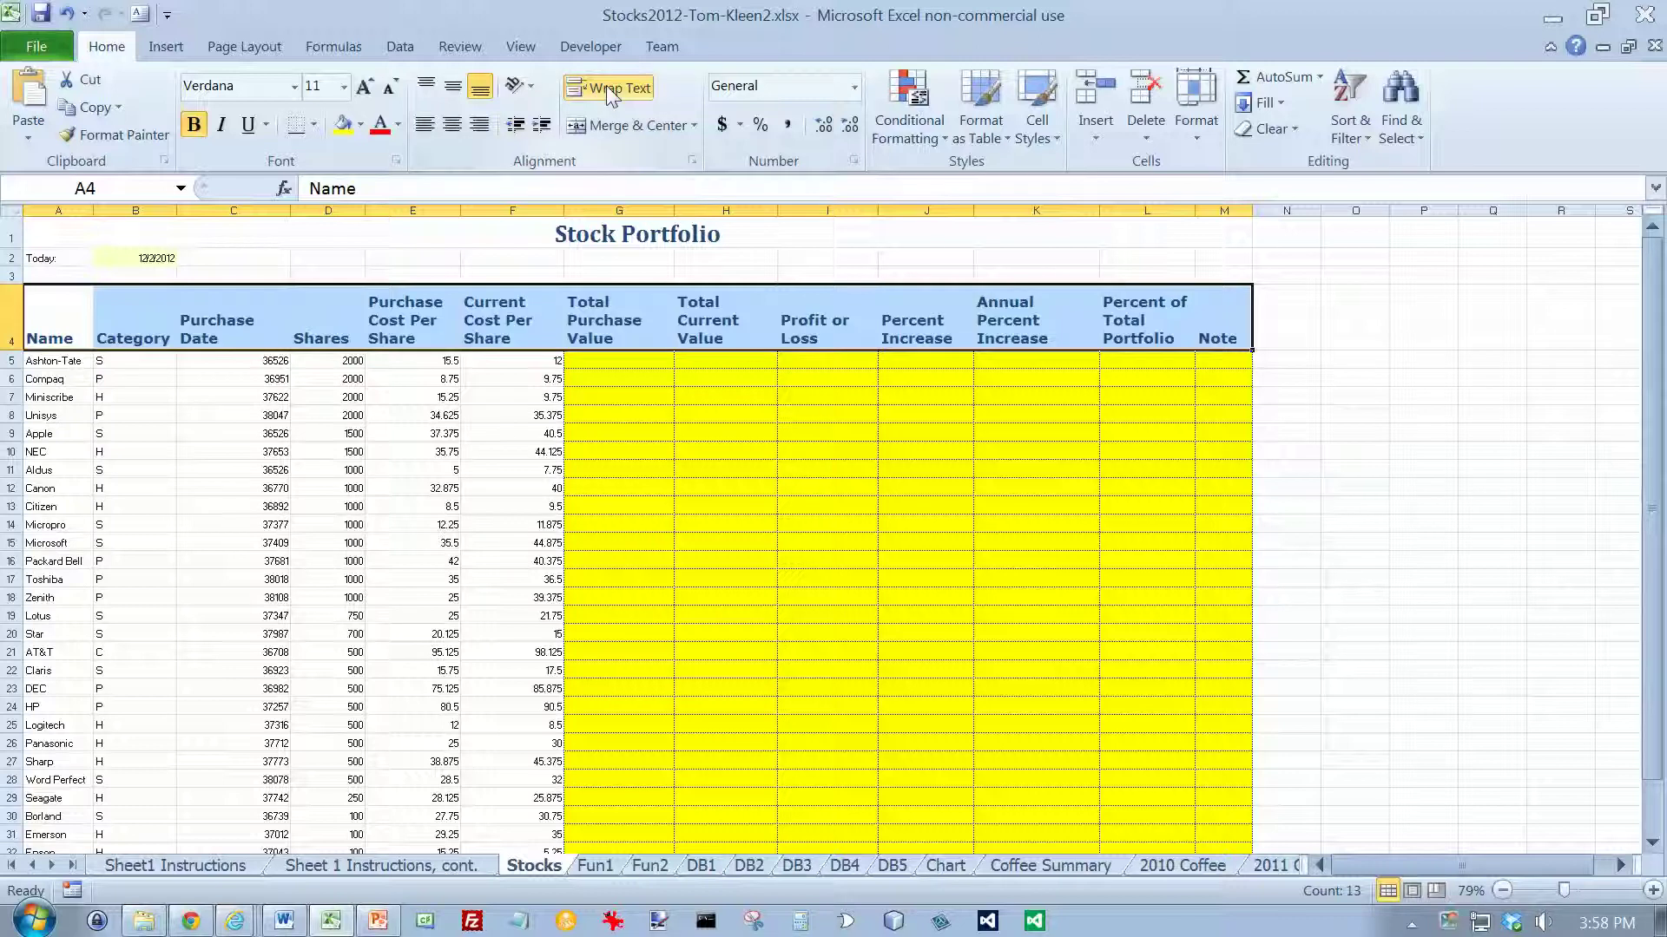
Recolor the row height instruction to black and set the height of row 4 on the Stocks sheet to 50.
click(246, 871)
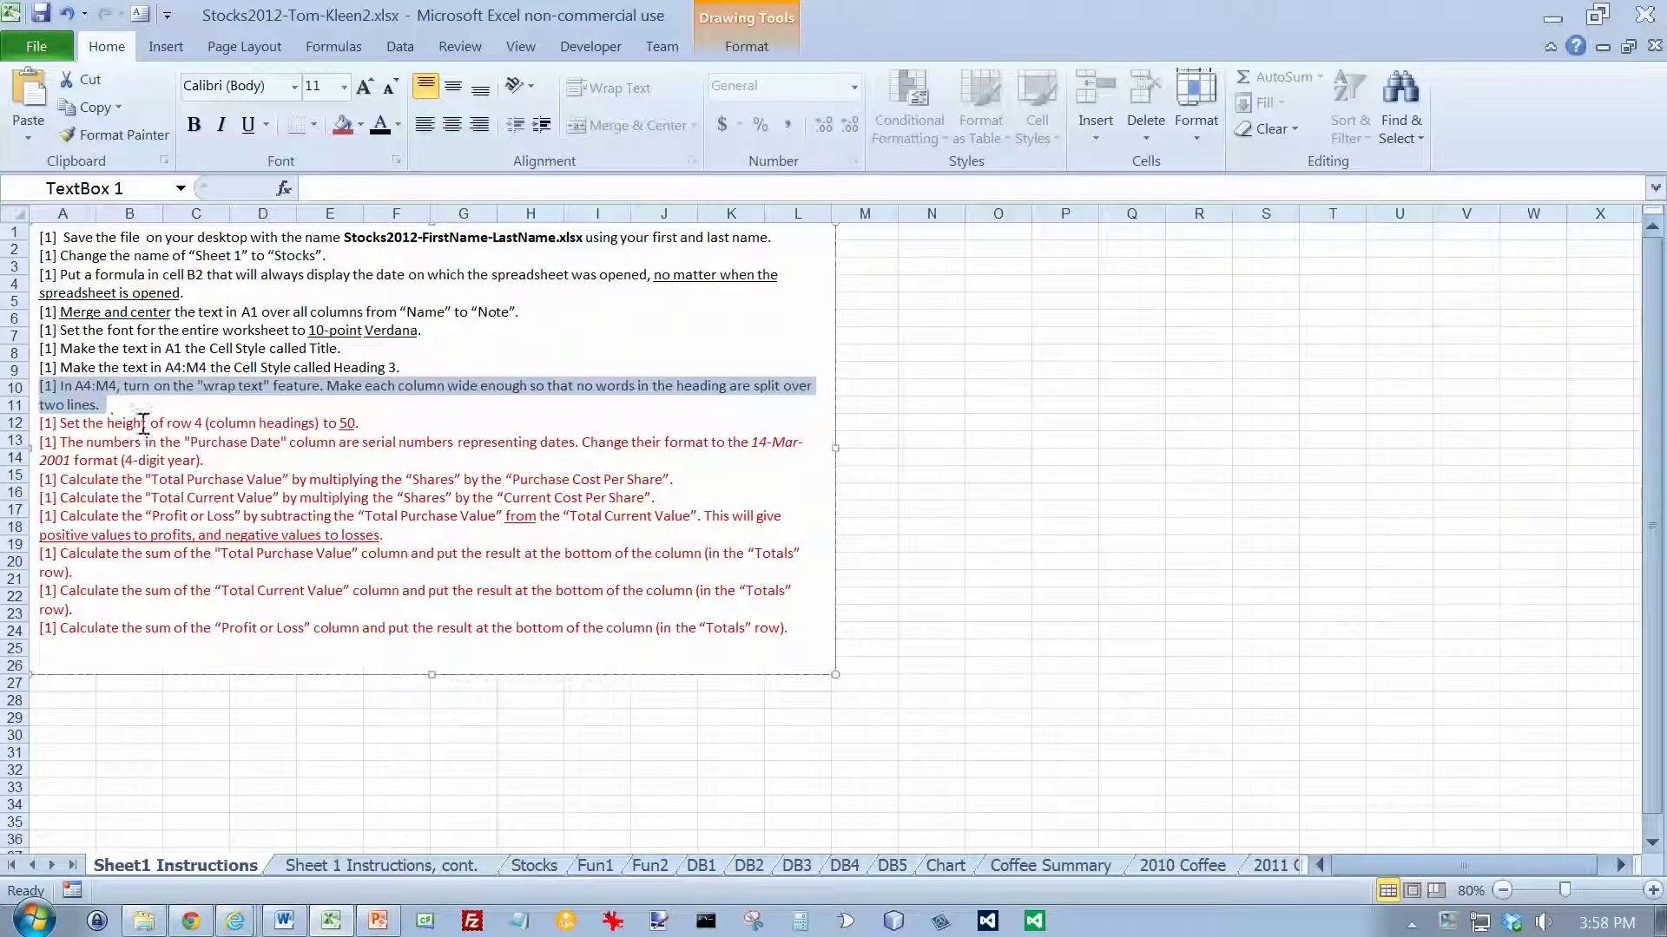
drag(375, 425, 36, 424)
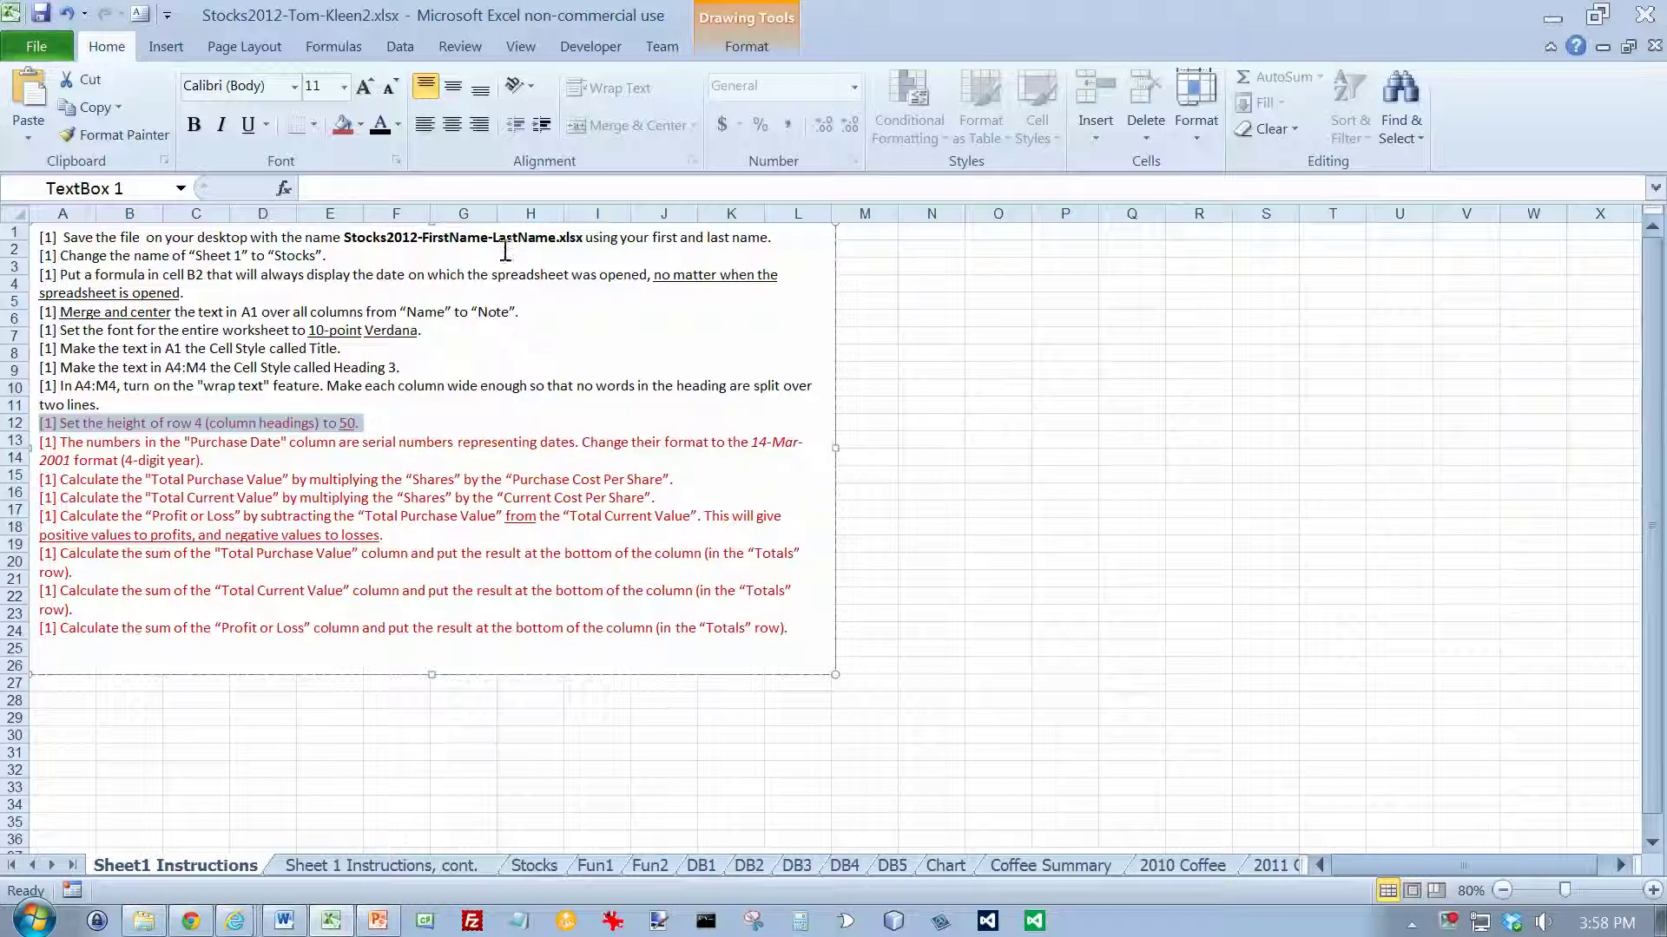
click(528, 862)
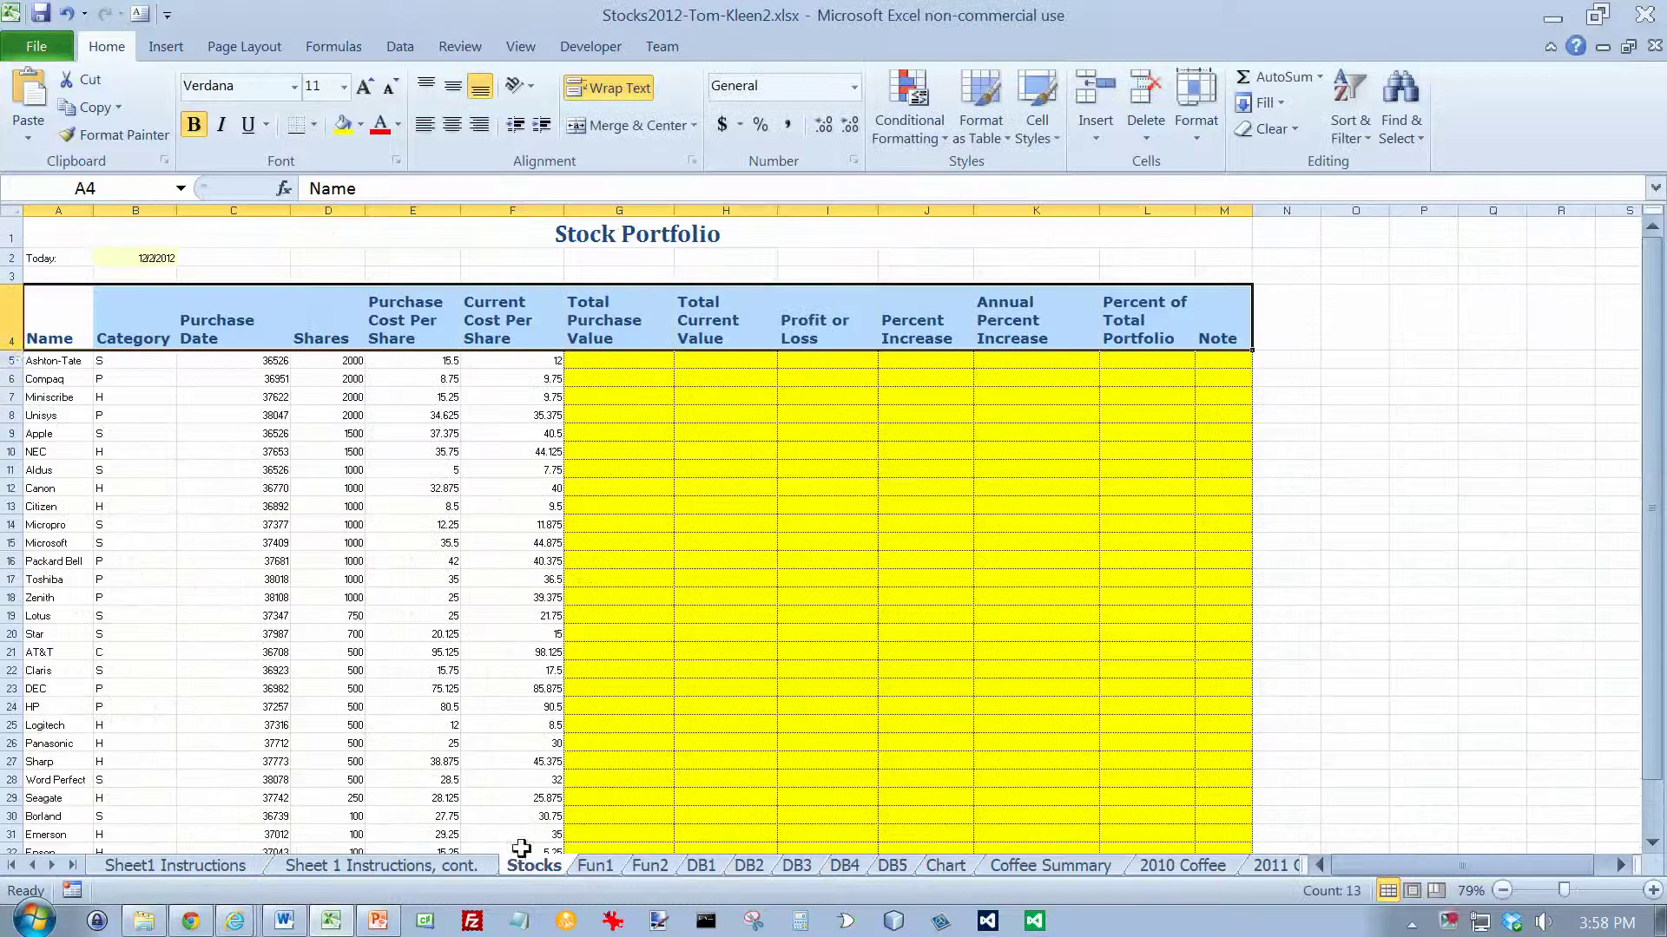
right_click(11, 321)
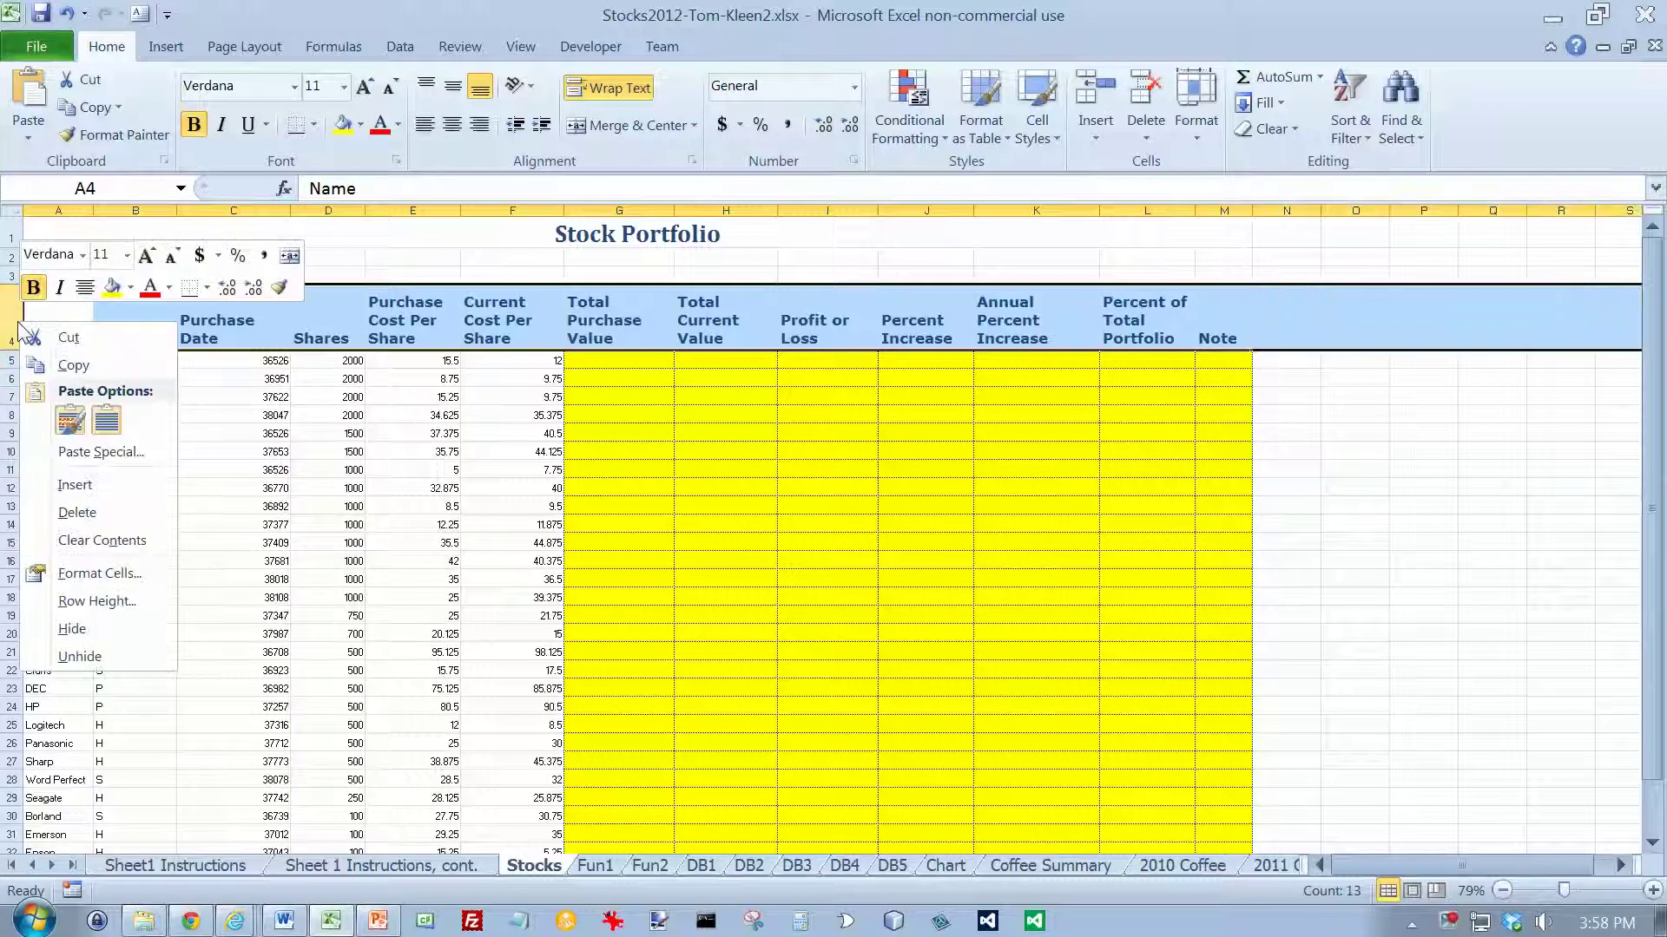
click(98, 603)
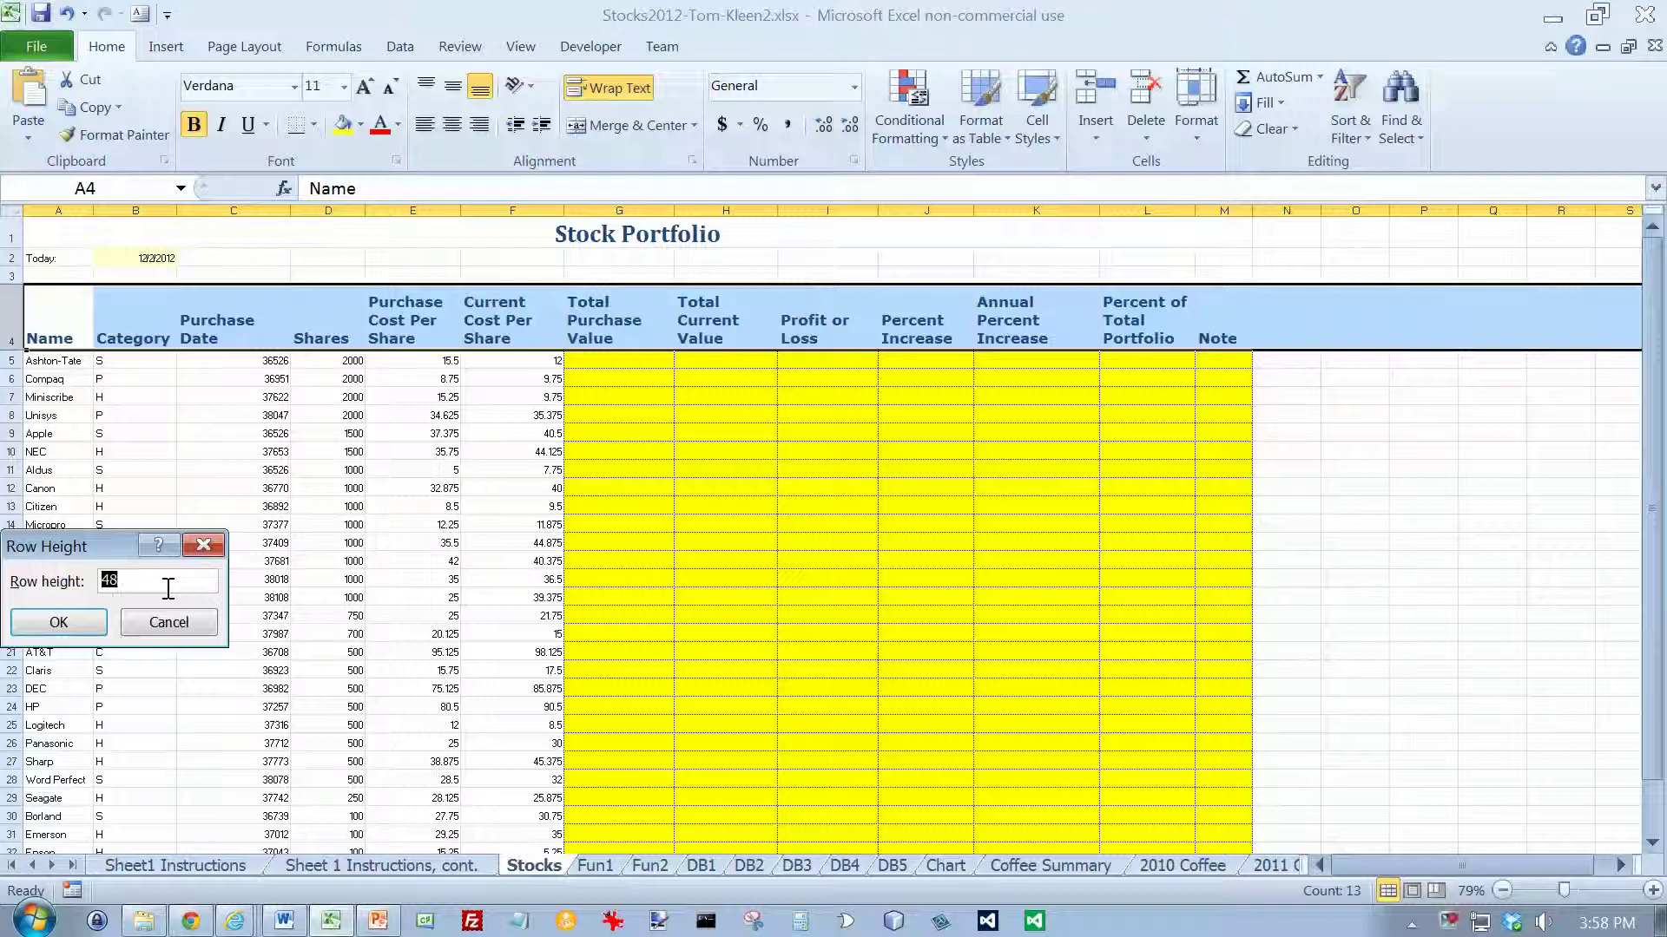
key(Return)
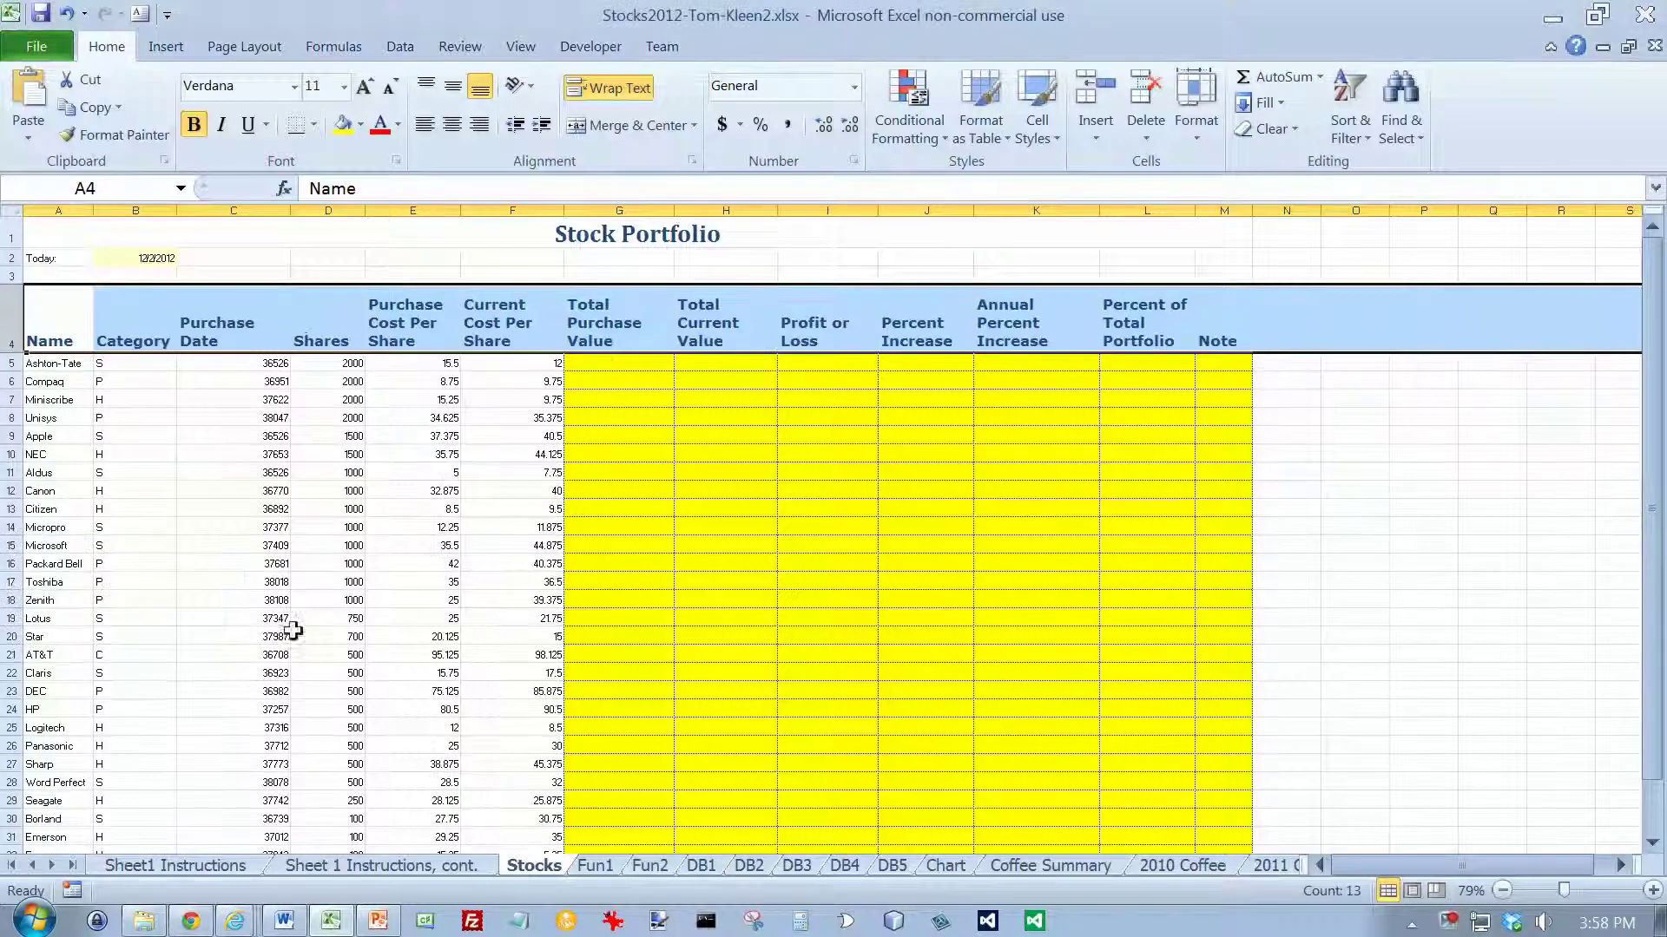
Recolor the Purchase Date instruction to black and format column C on the Stocks sheet with the 14-Mar-2001 date type.
click(247, 866)
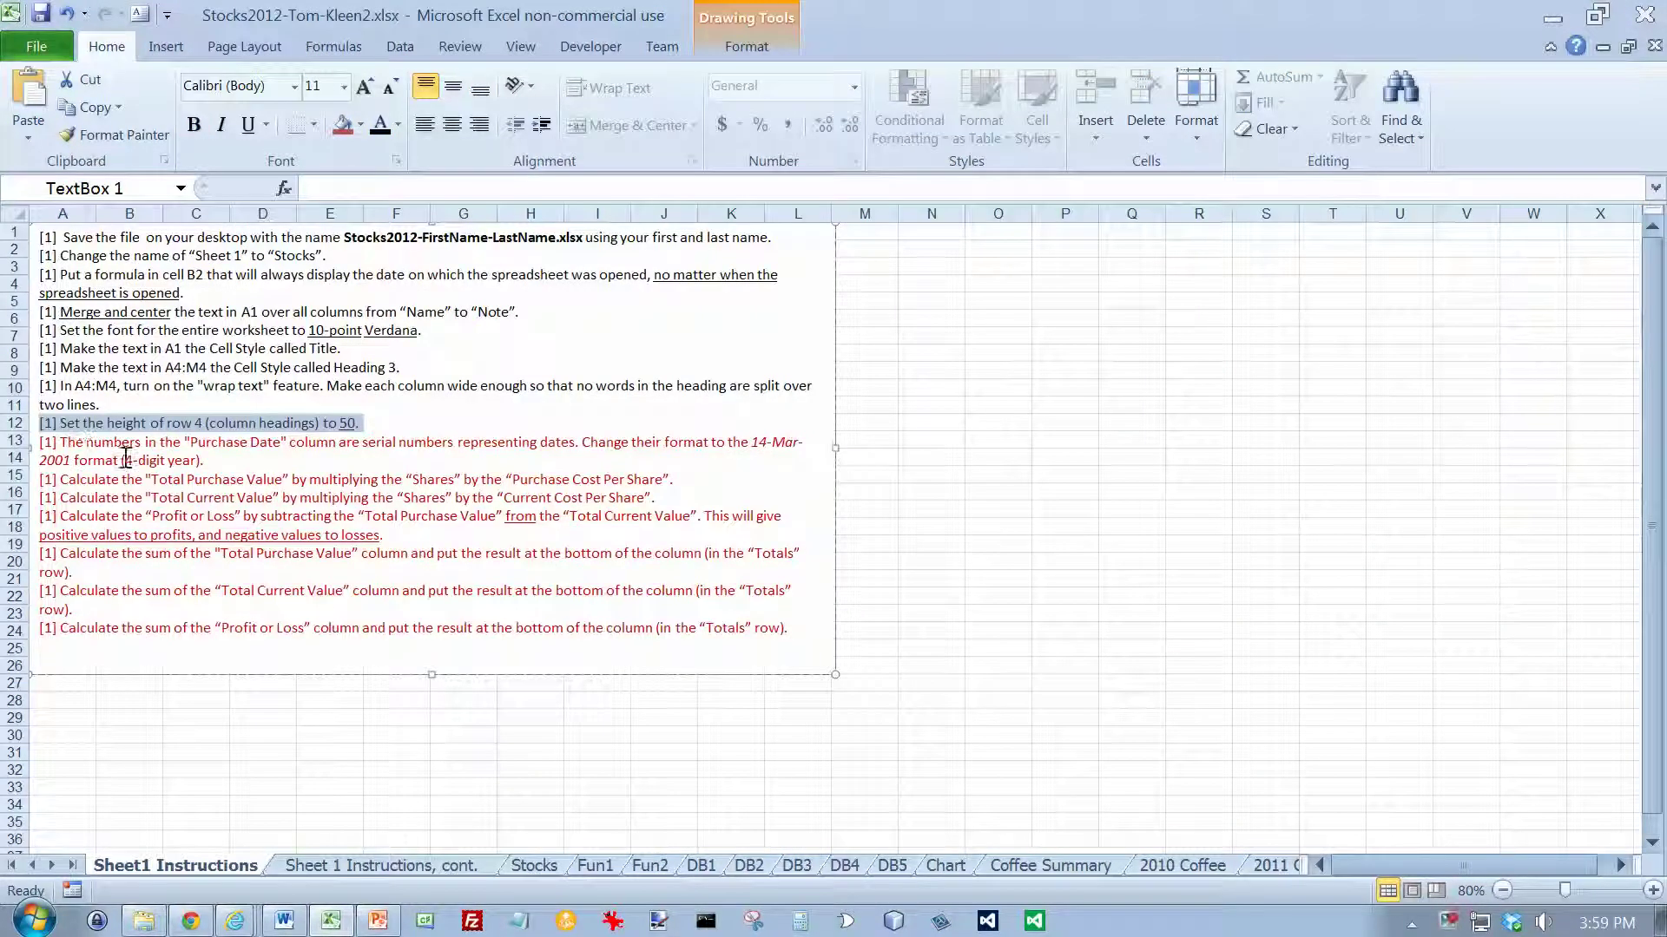
triple_click(221, 462)
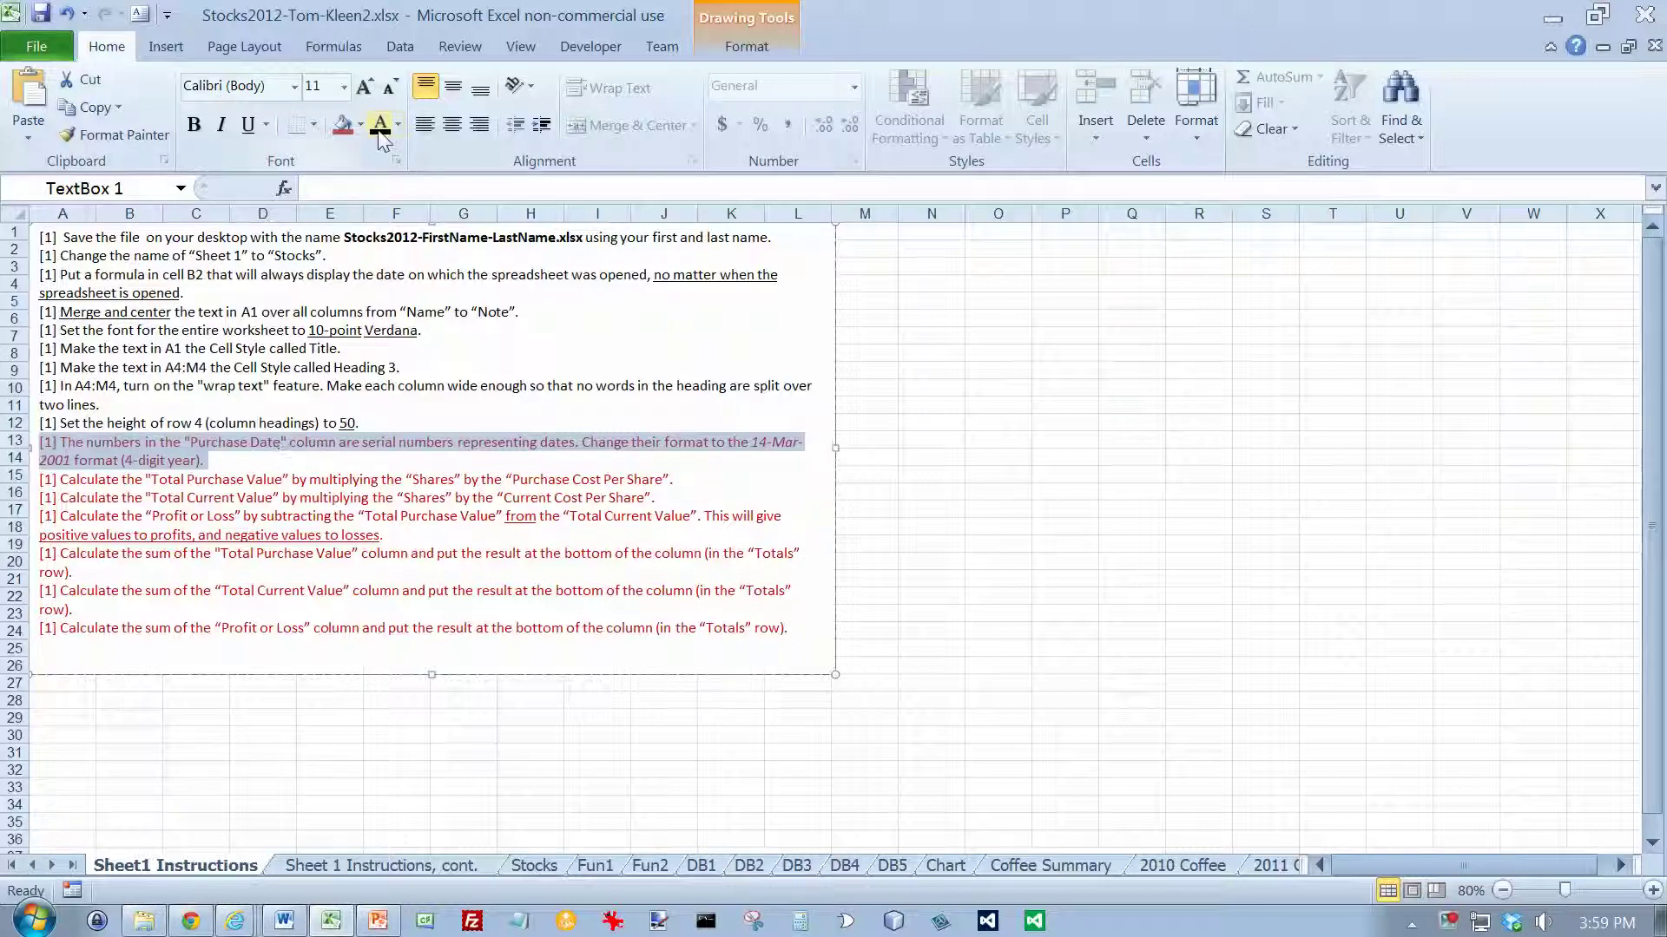
click(534, 865)
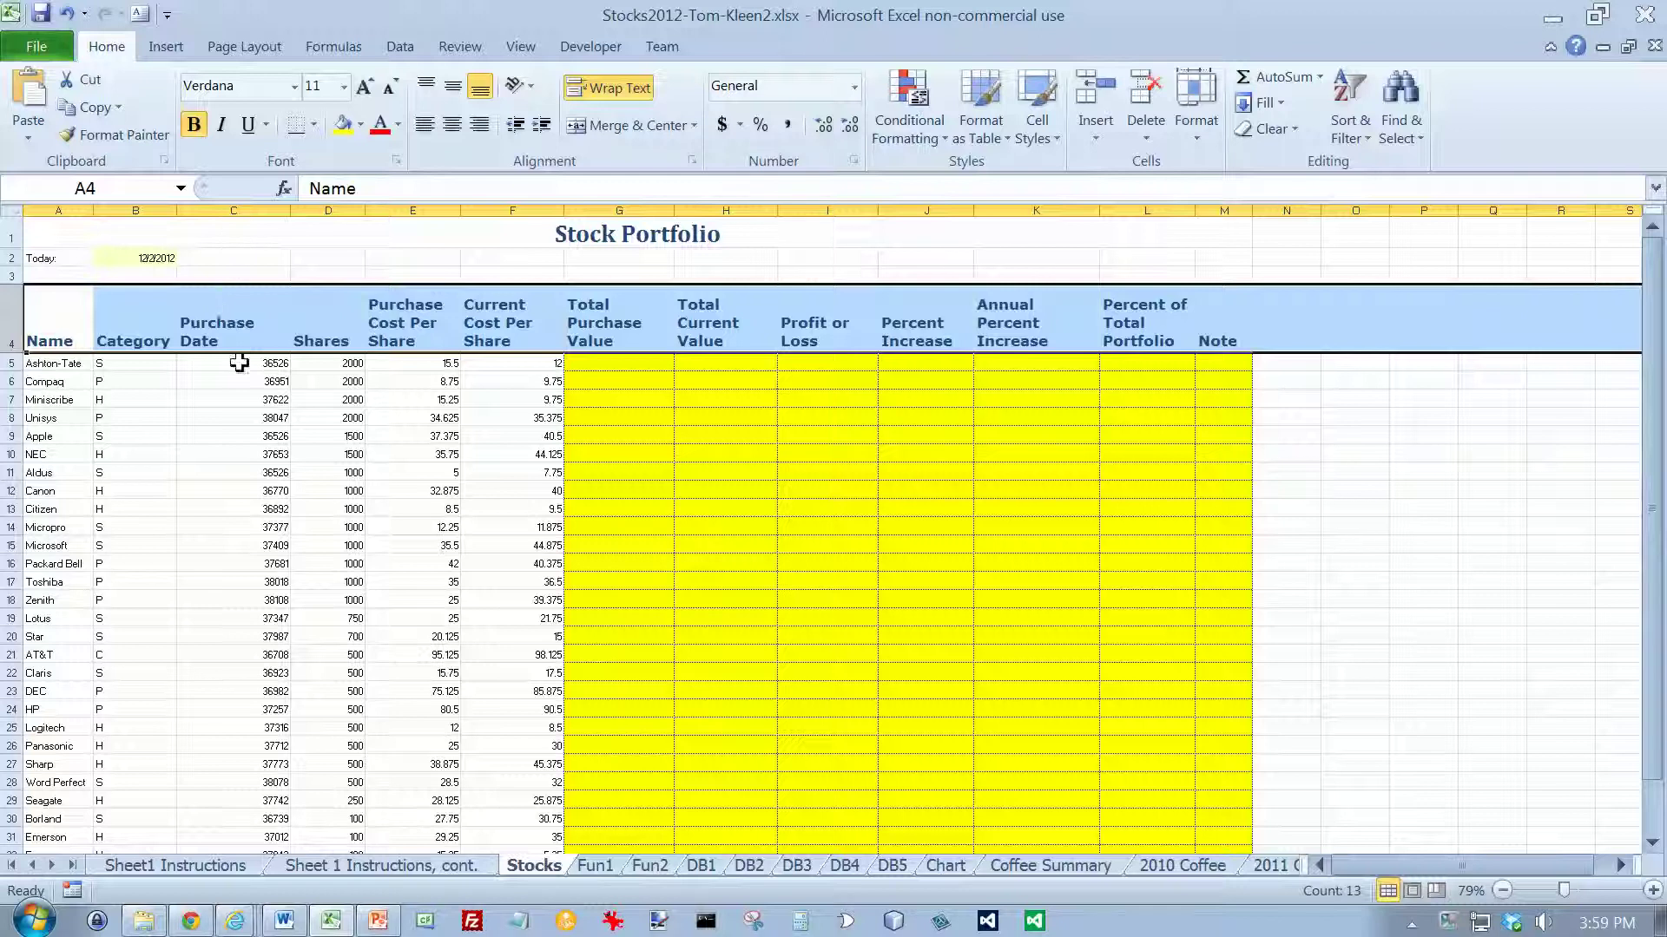
click(264, 206)
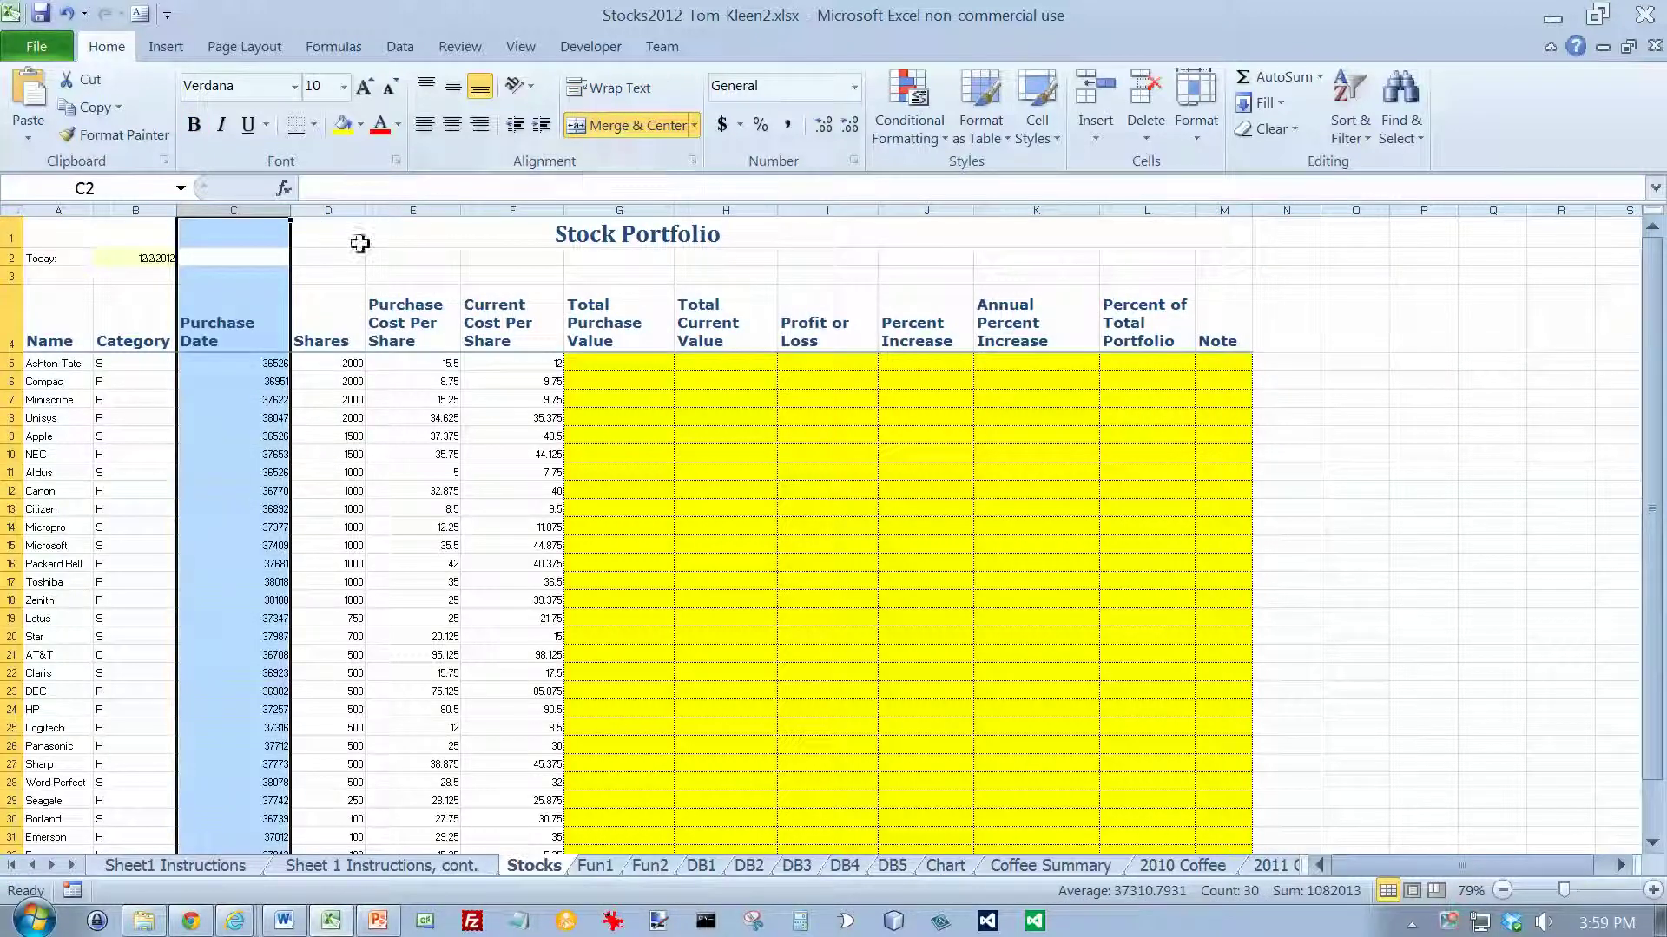
click(855, 90)
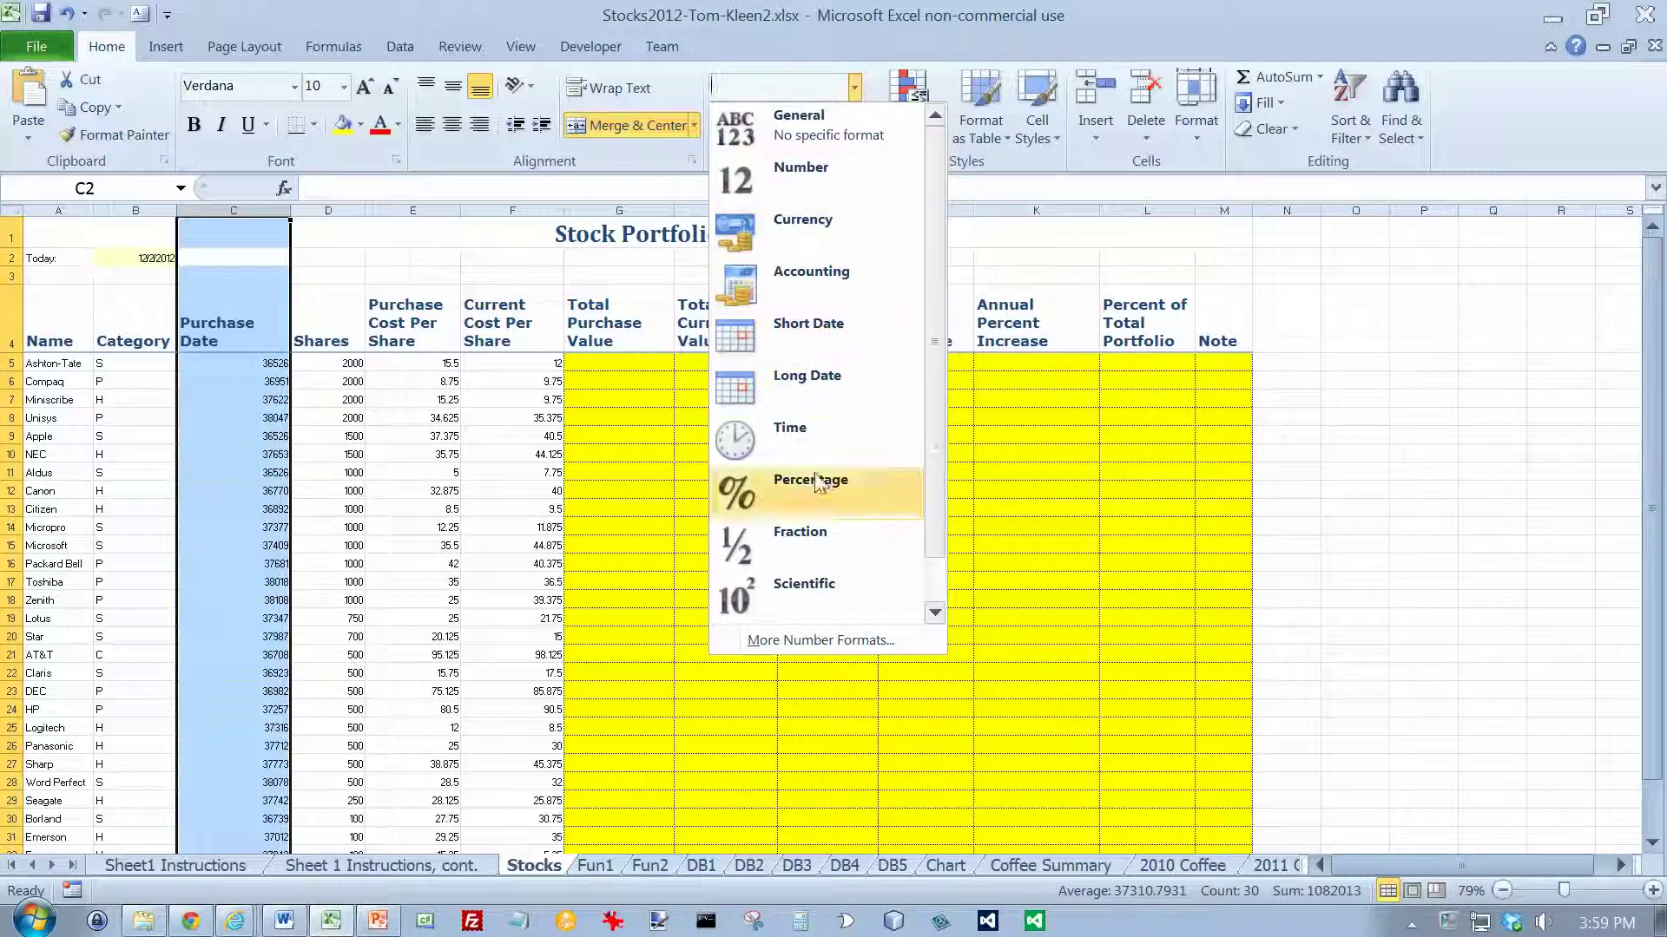
click(842, 644)
click(756, 327)
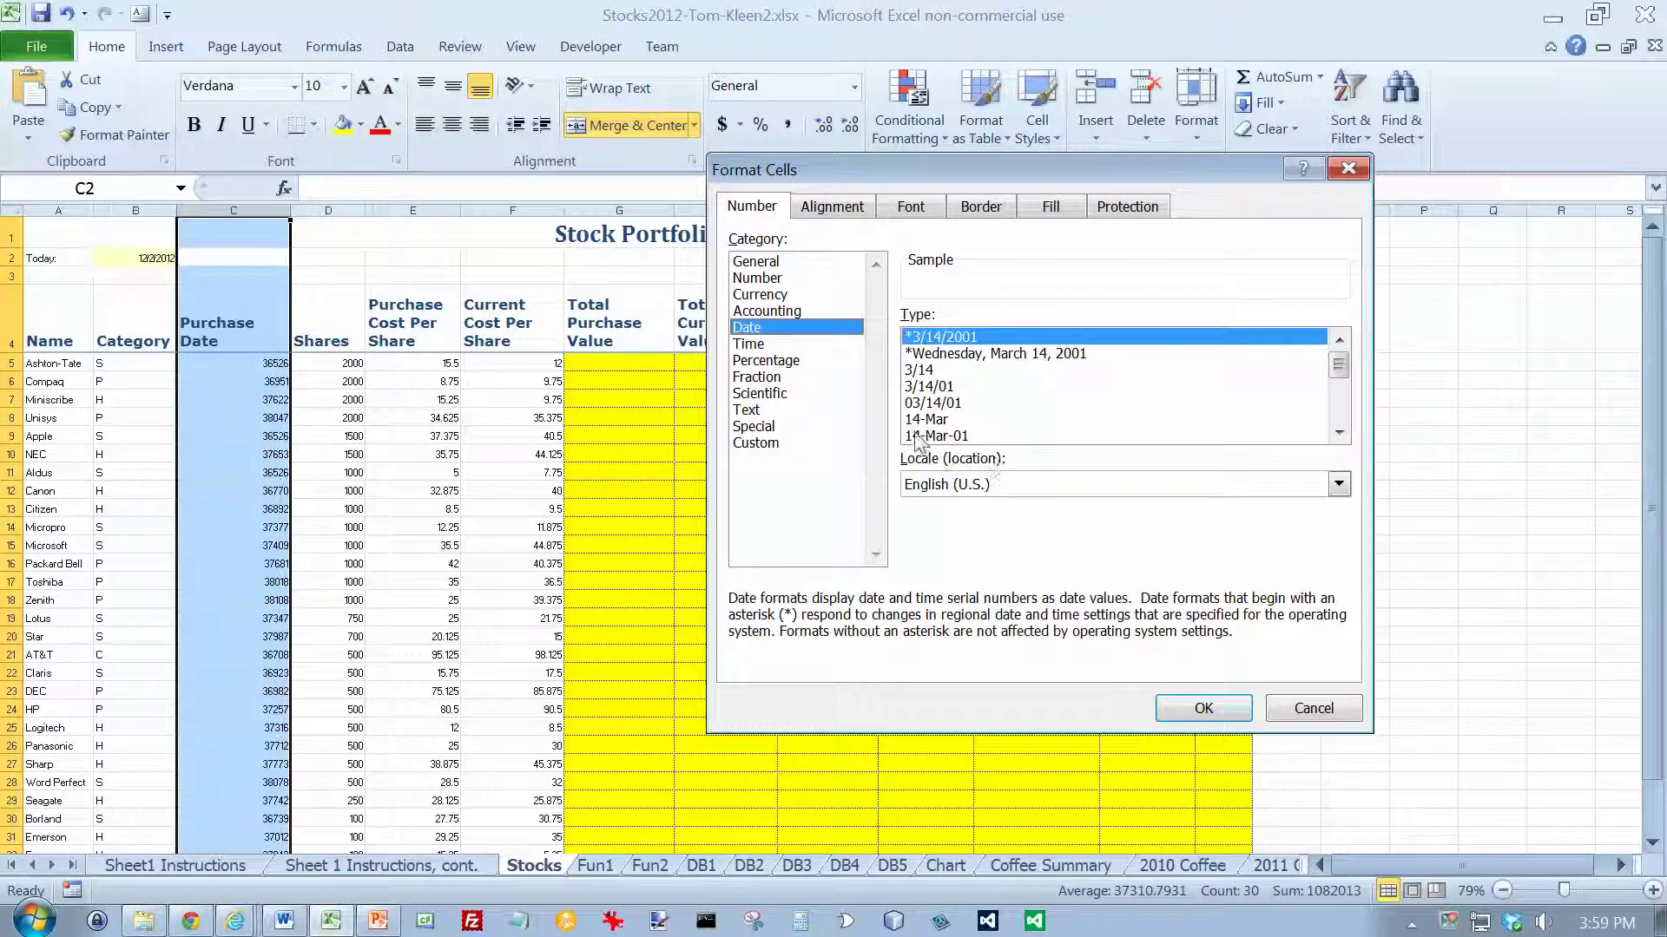
click(963, 438)
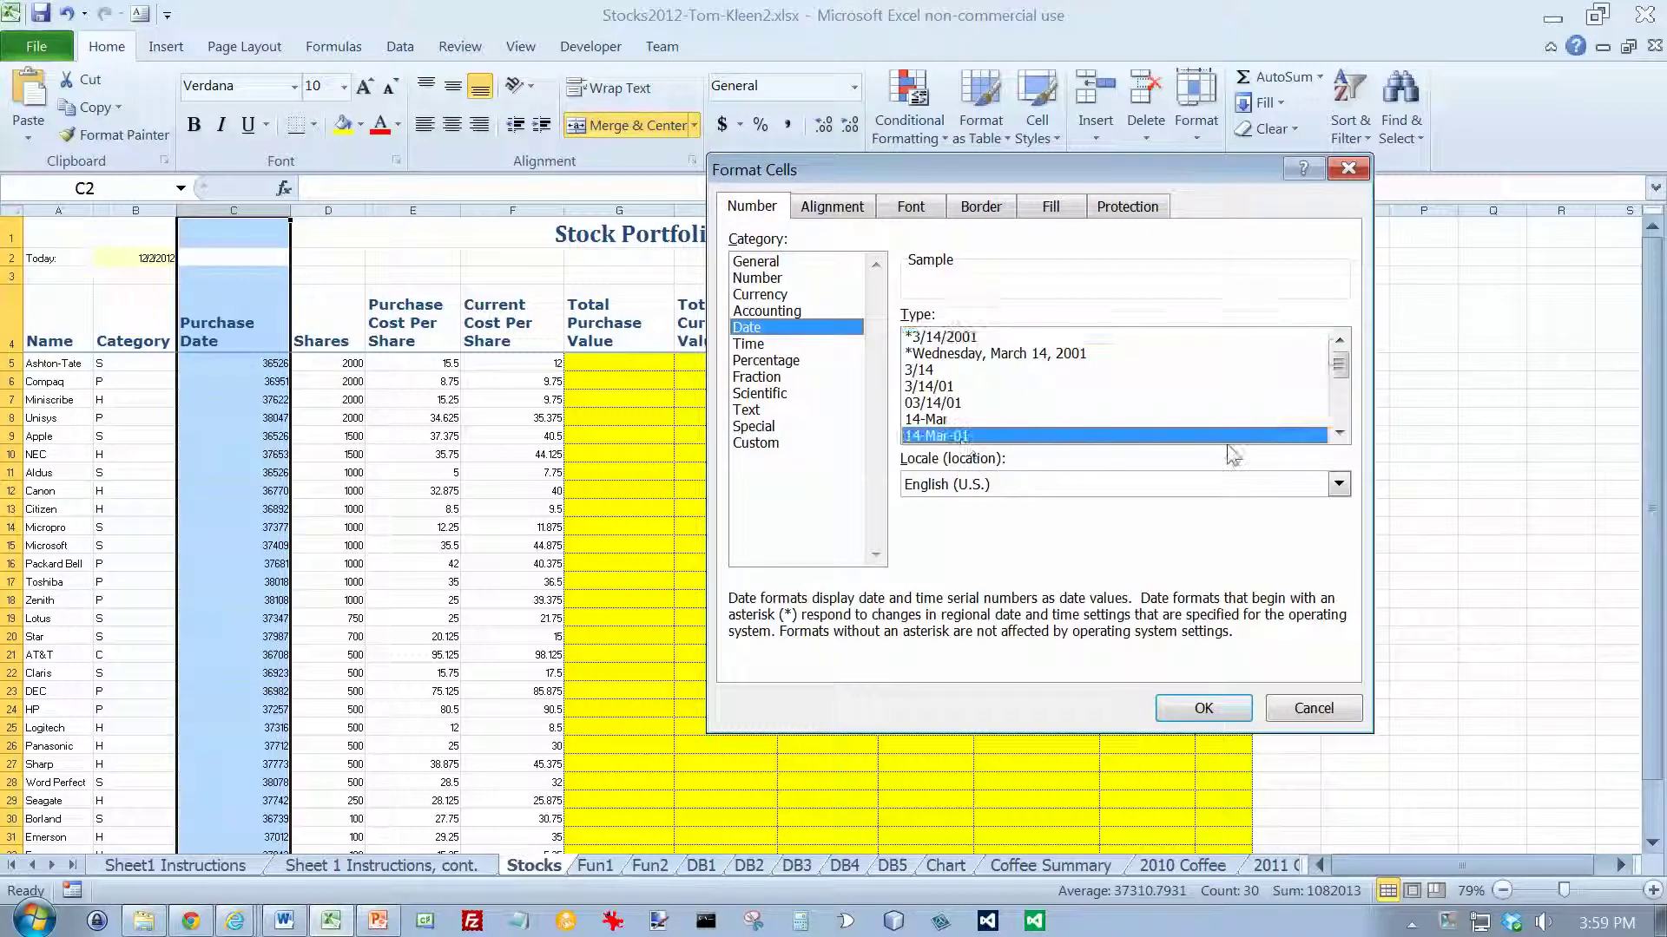
click(1343, 422)
click(1342, 414)
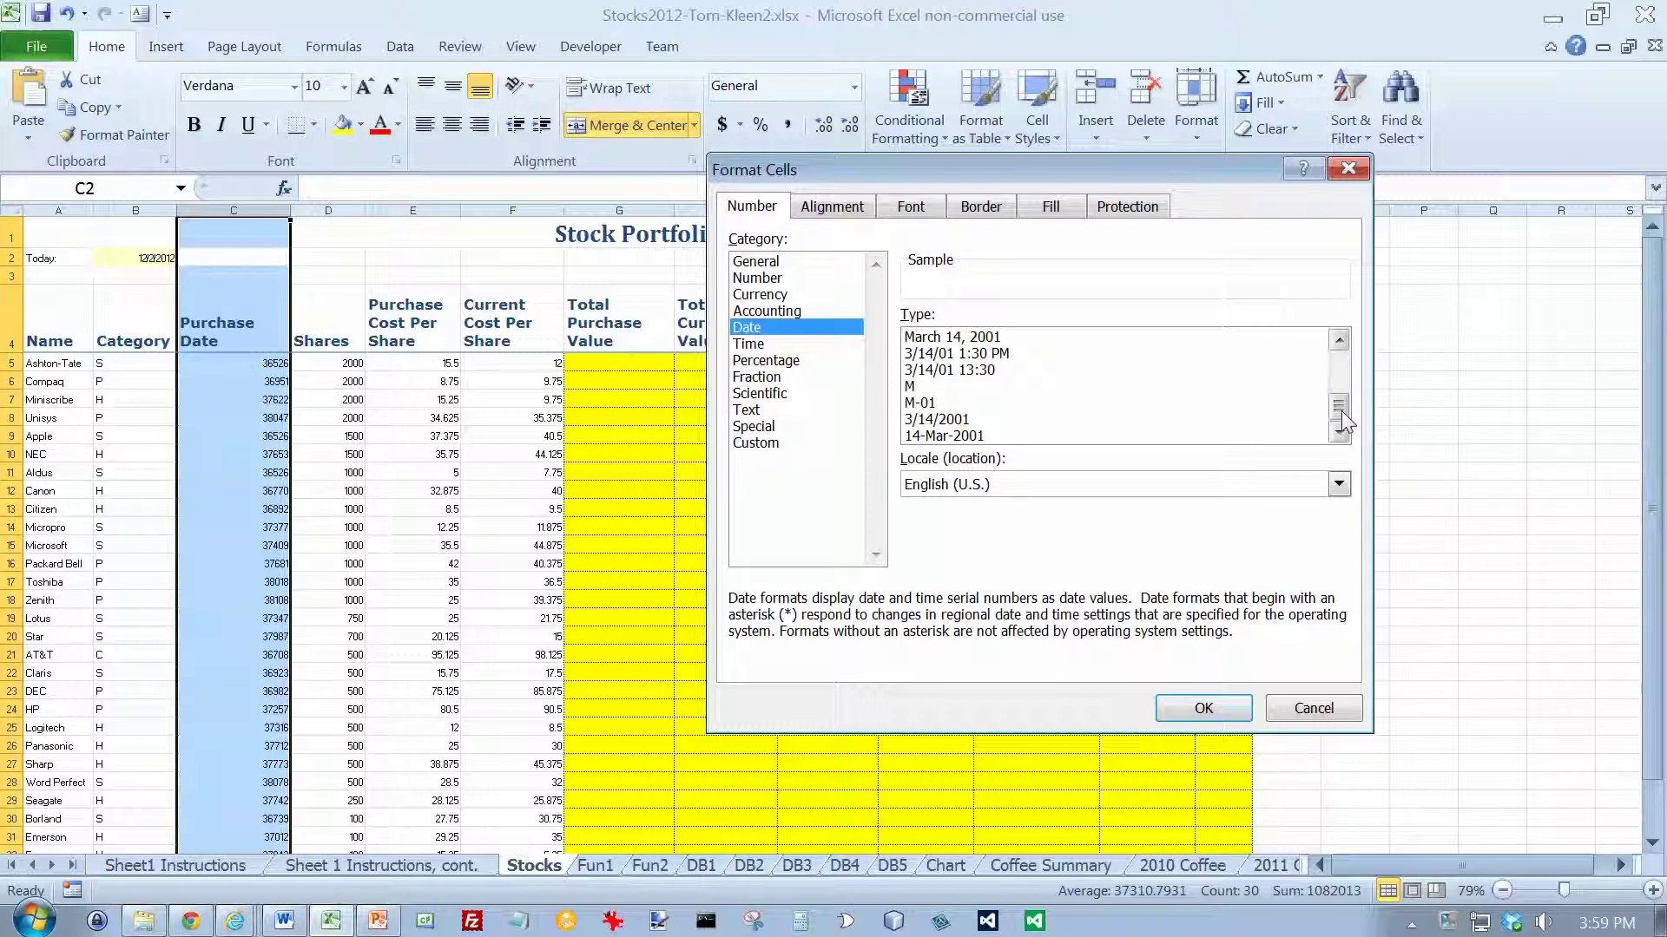
click(989, 435)
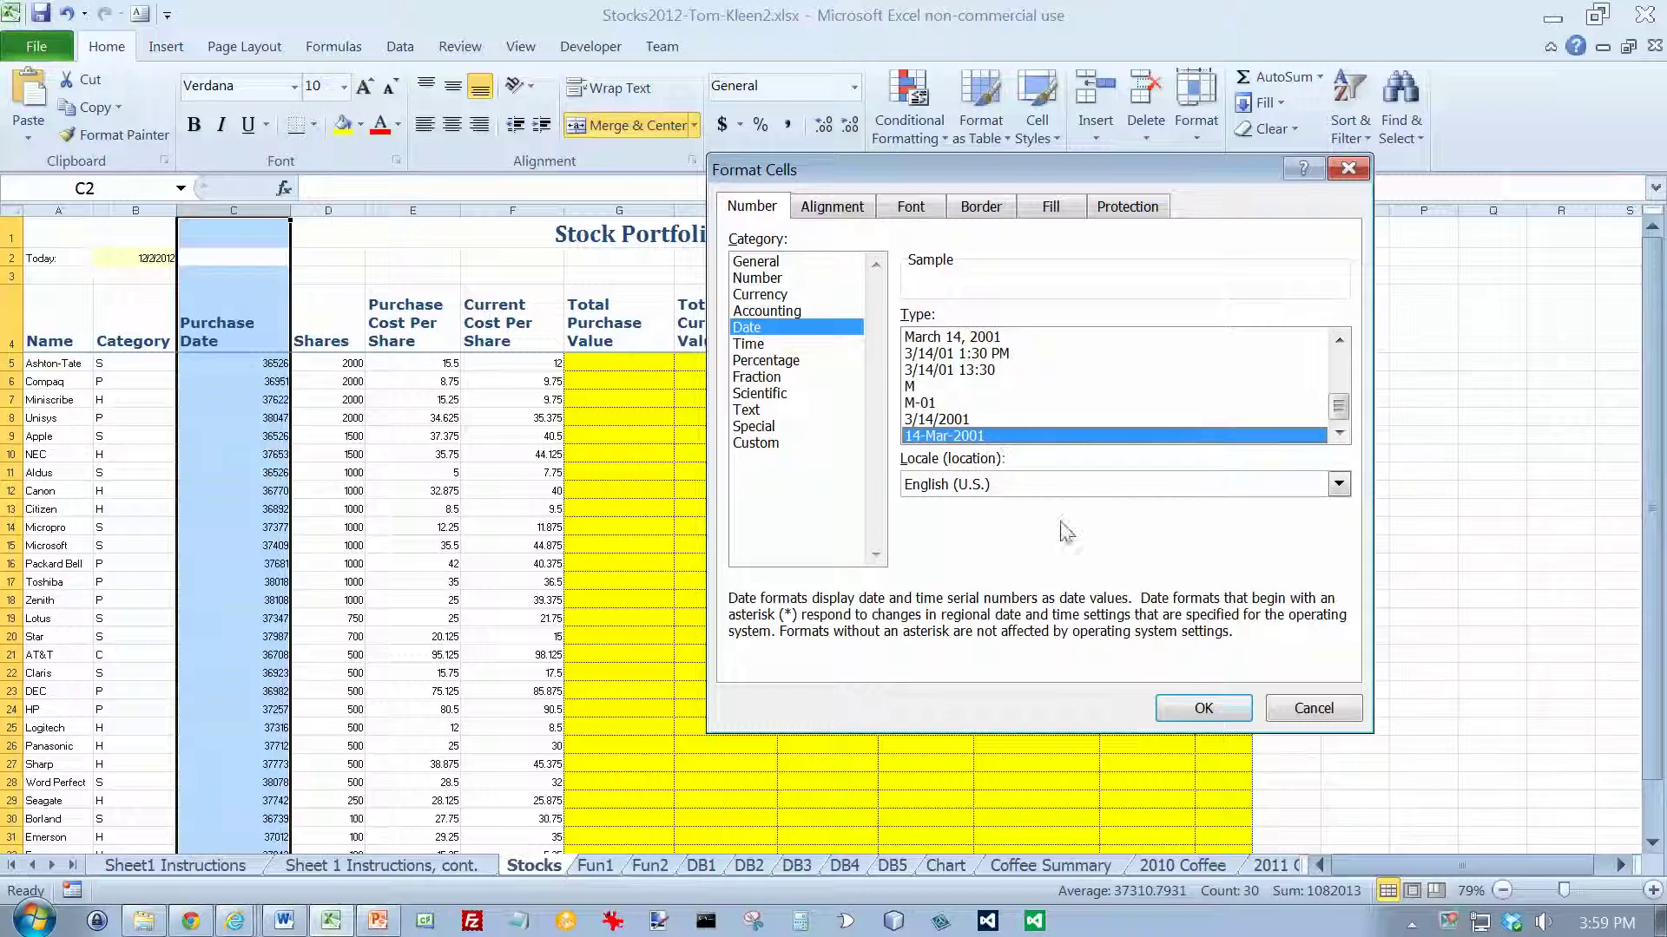
click(1198, 707)
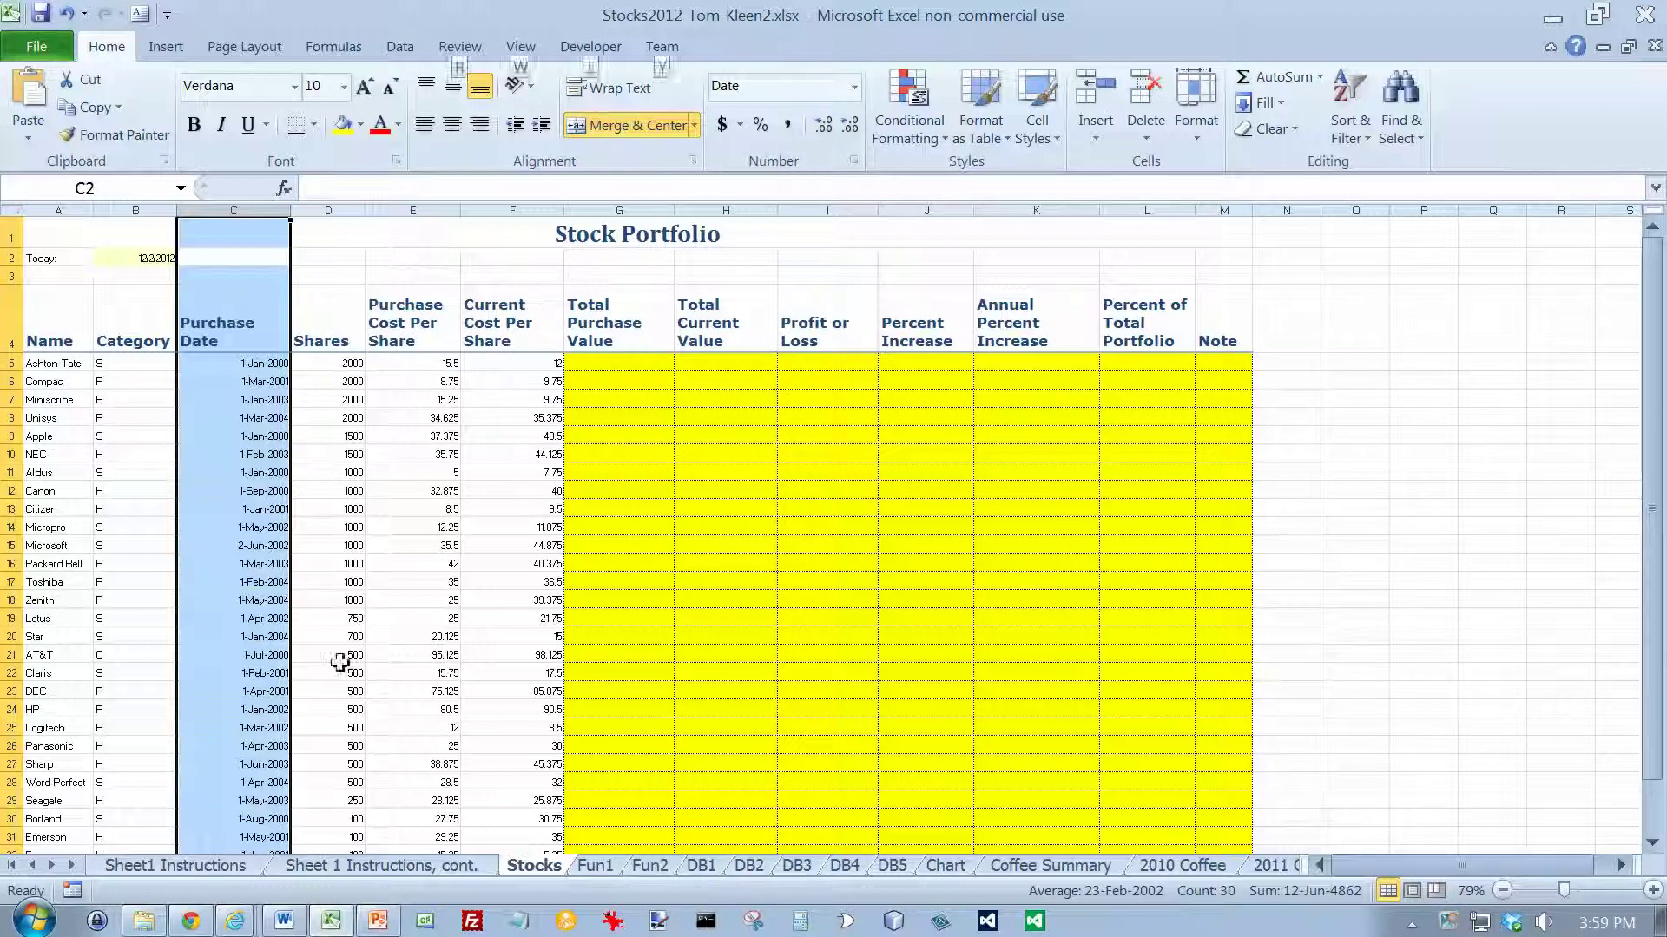
Check the Total Purchase Value instruction and enter the formula =D5*E5 in G5 on the Stocks sheet.
click(208, 865)
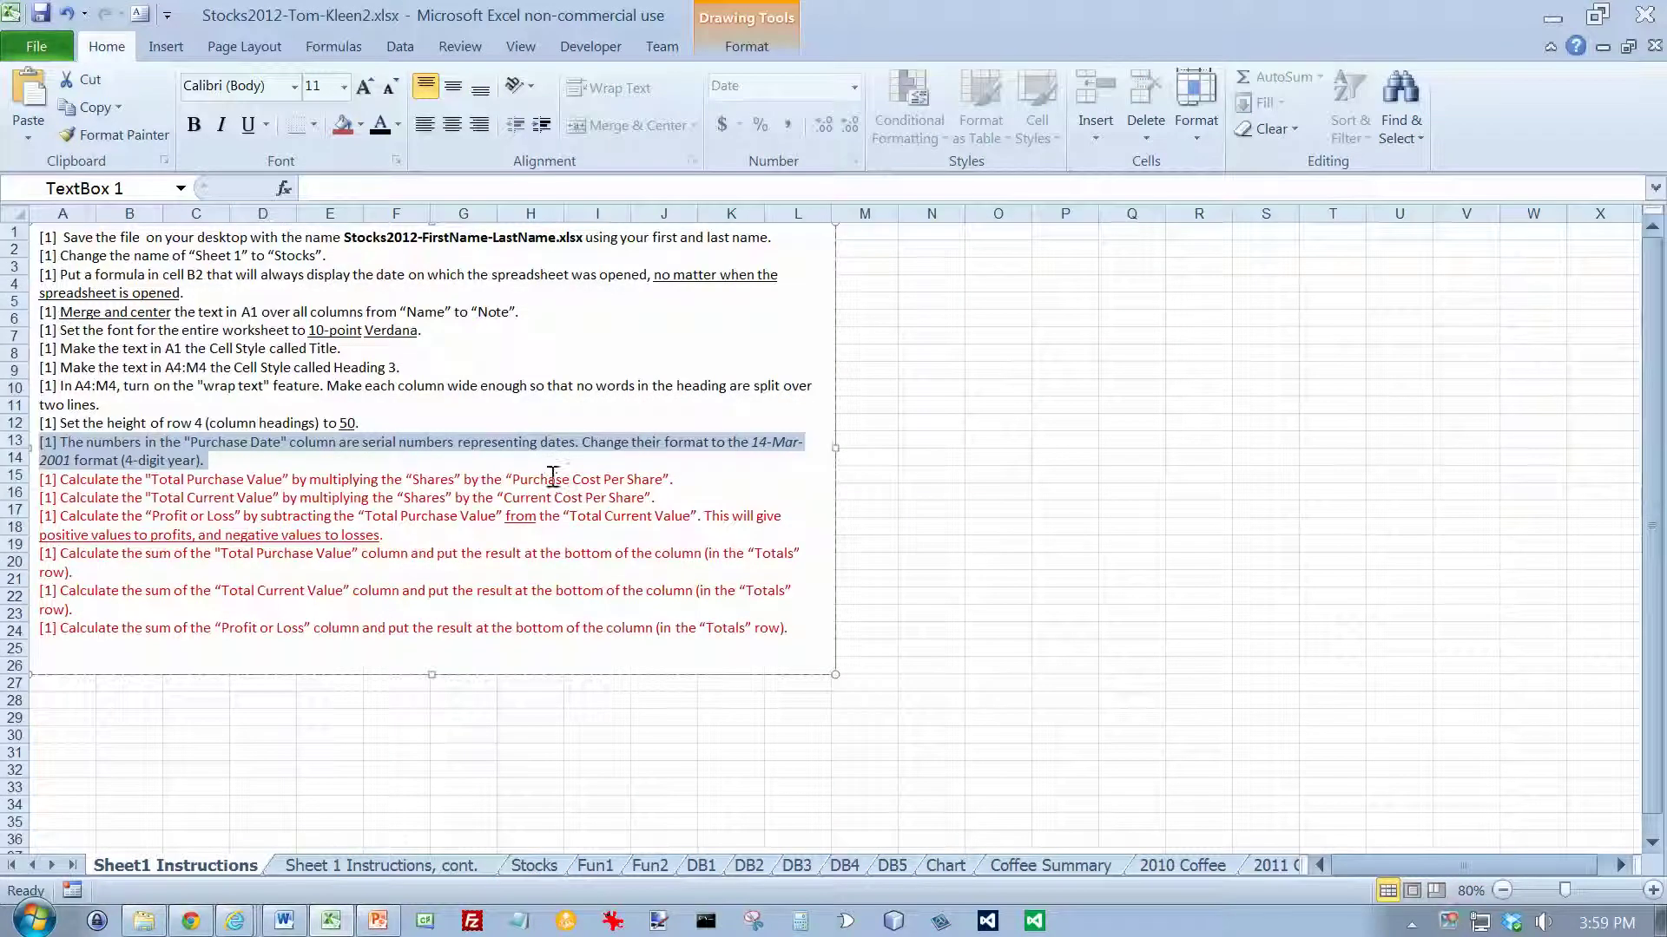
drag(38, 477, 699, 479)
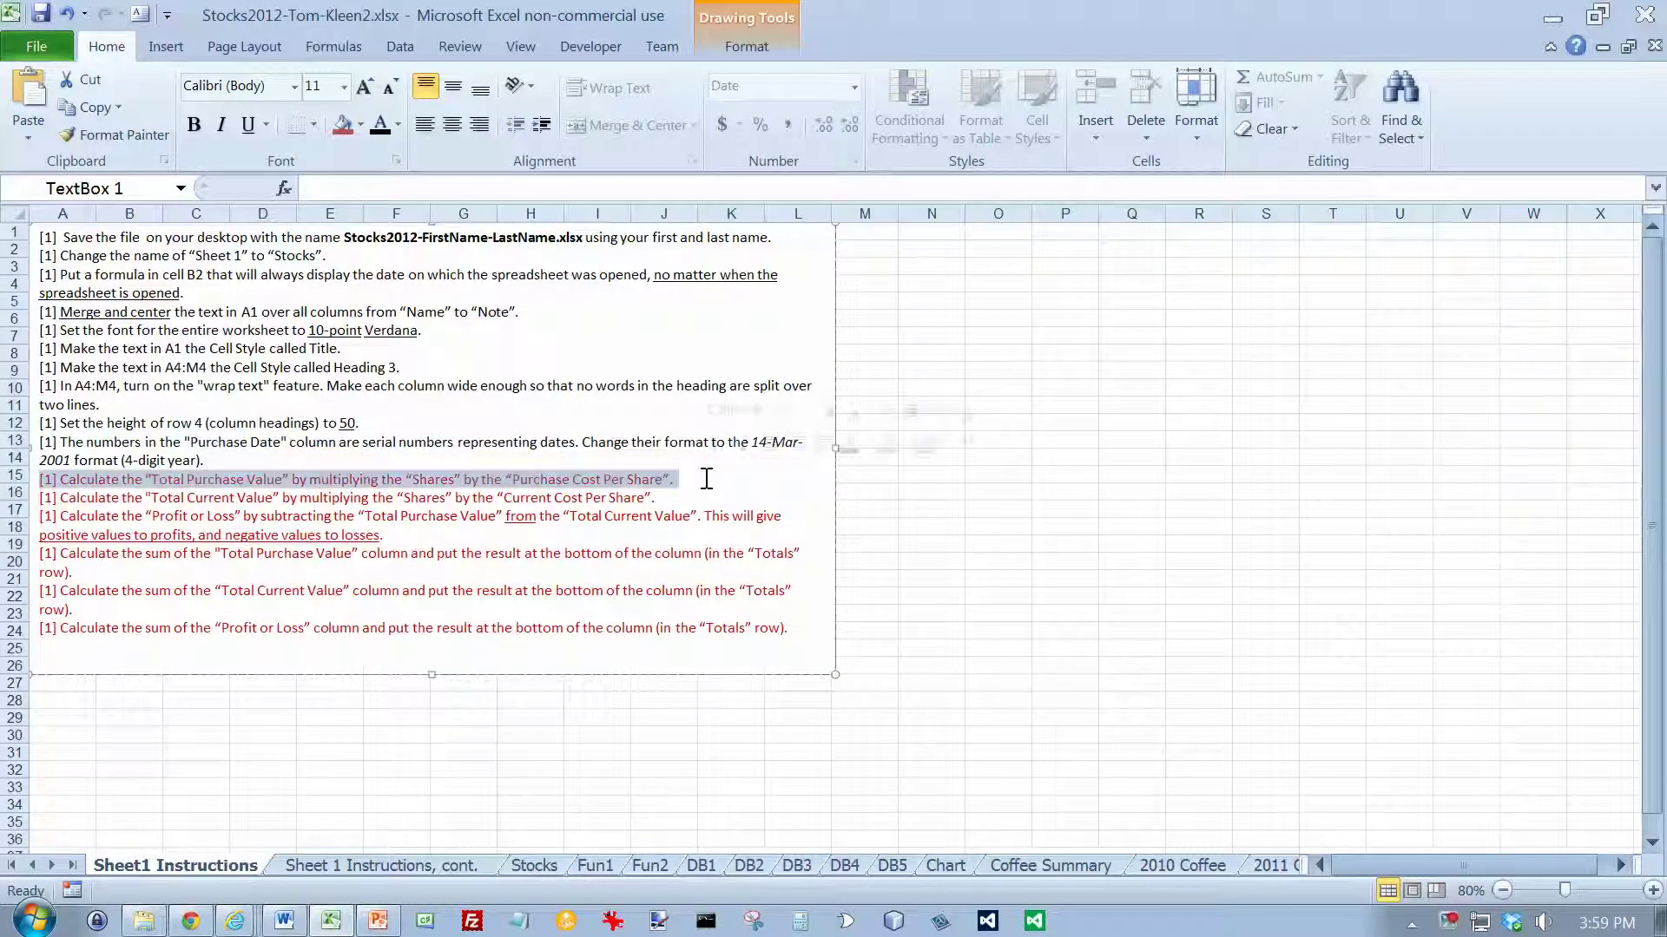
click(544, 868)
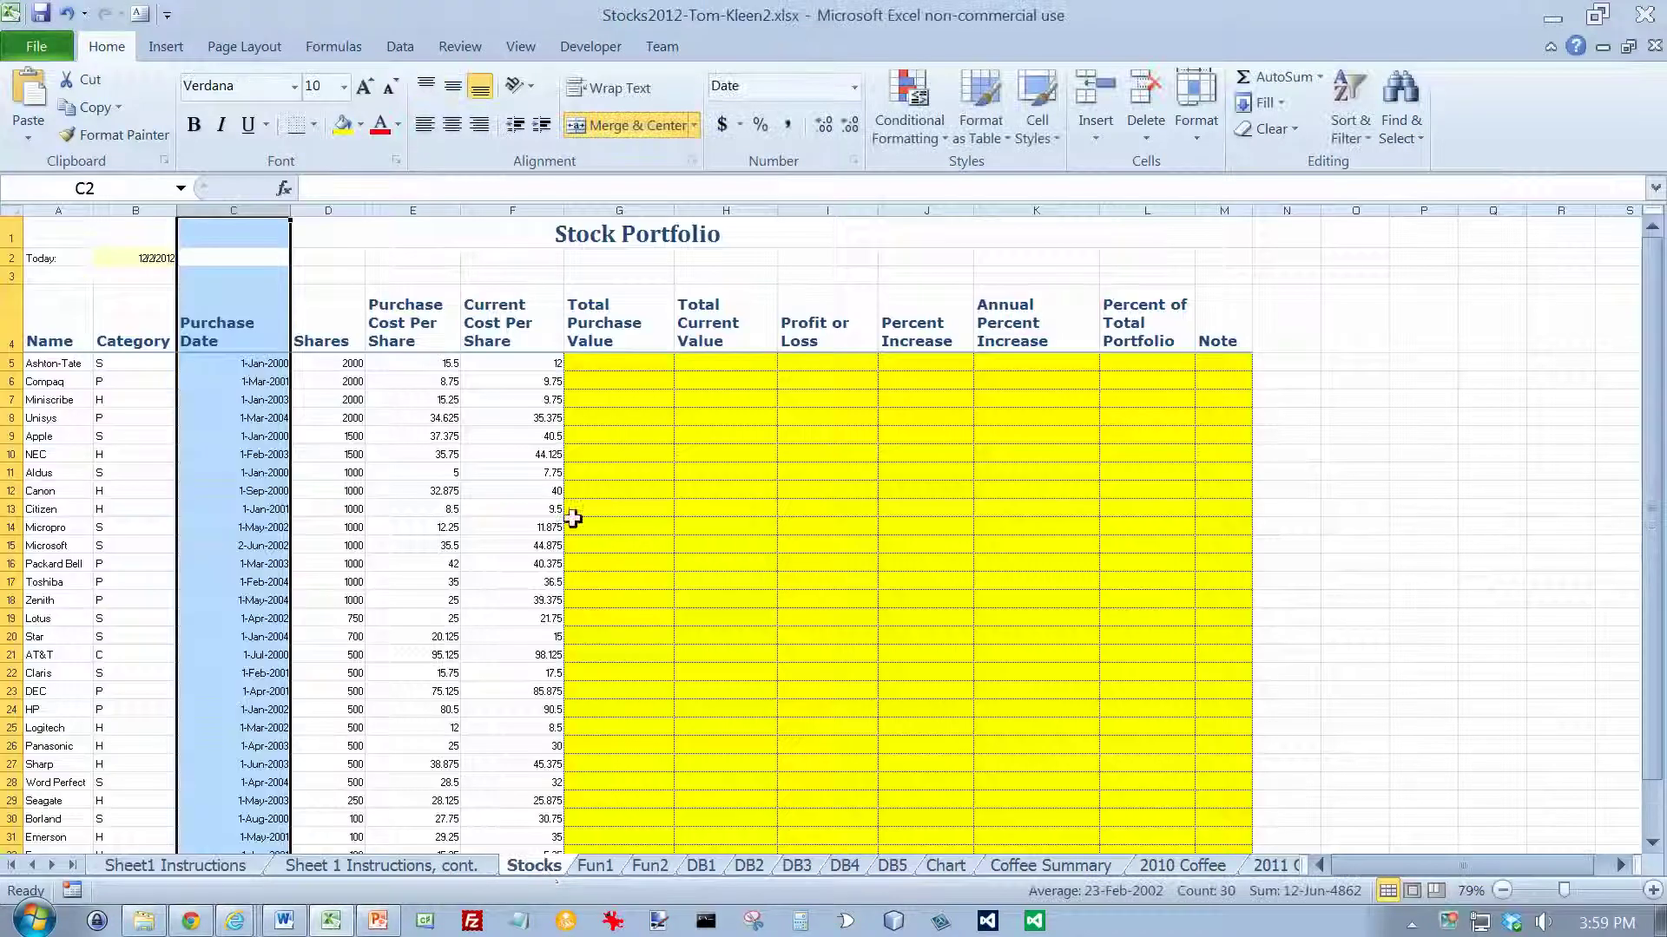
click(600, 365)
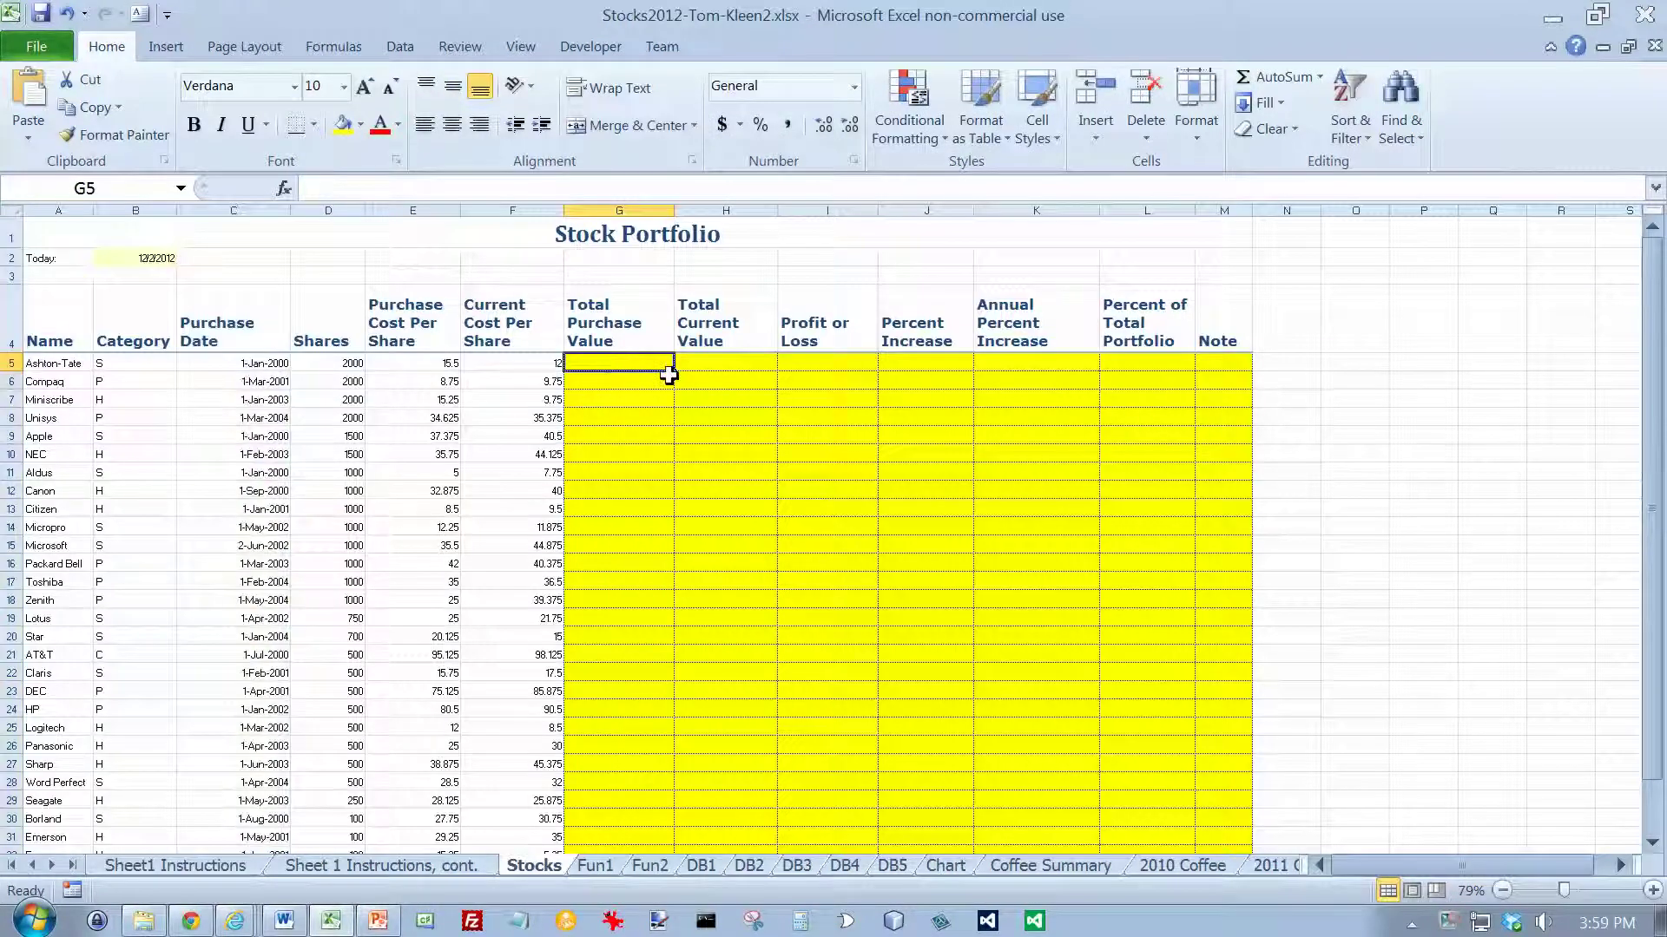
text(=)
key(Left)
key(Left)
key(Left)
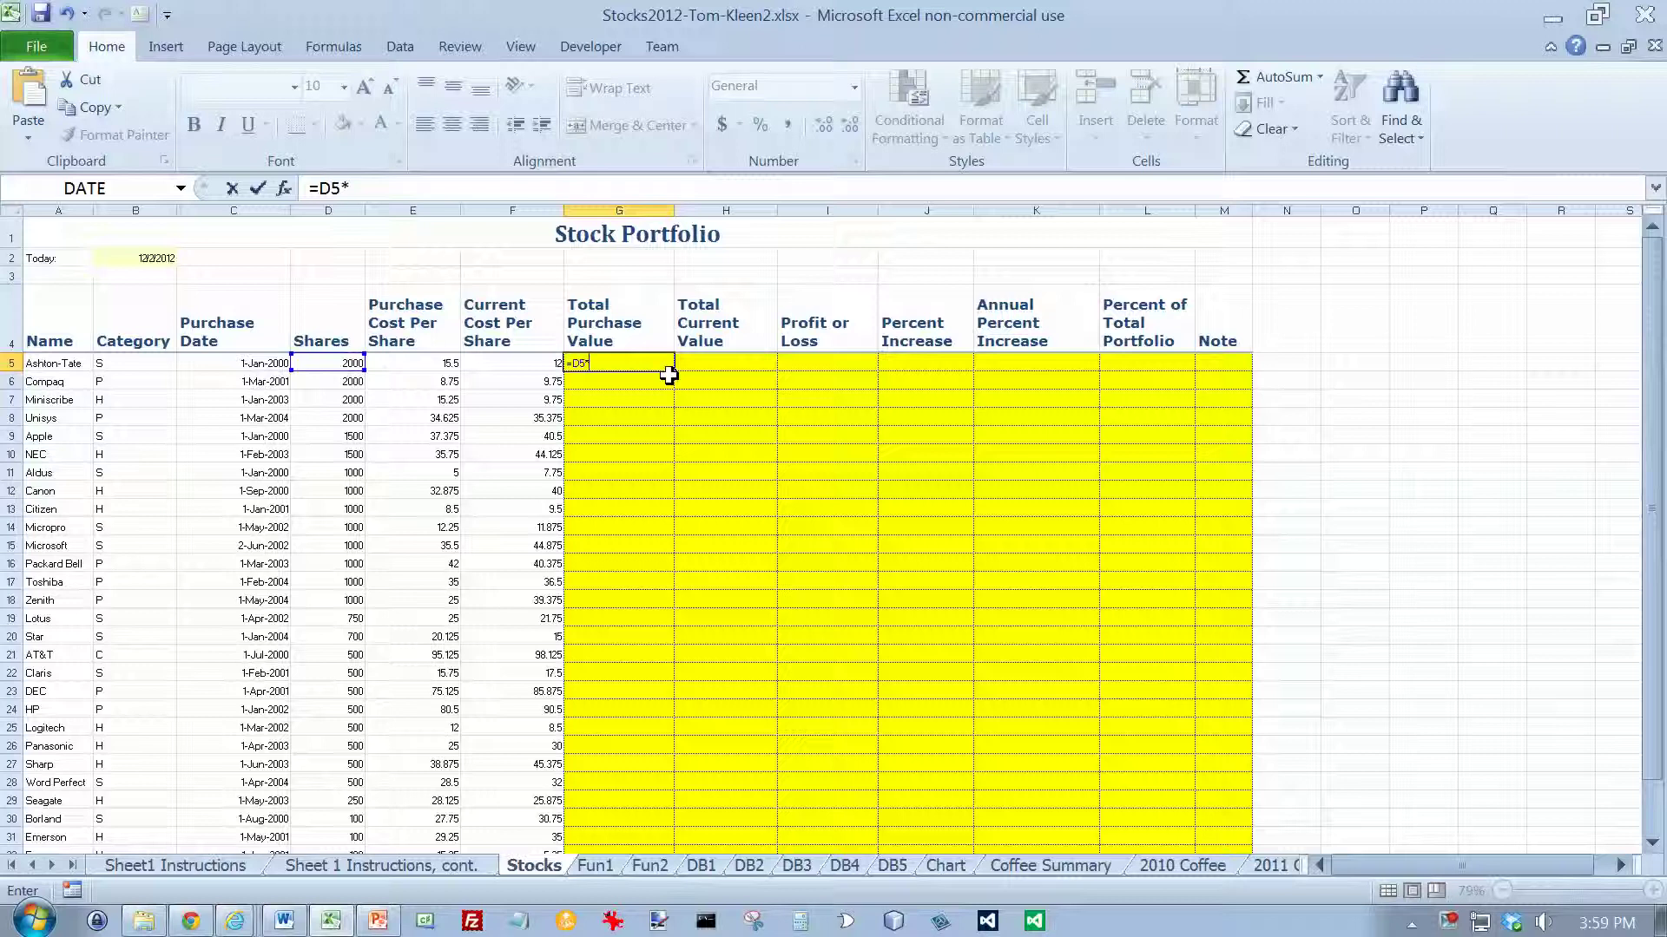
text(*)
key(Left)
key(Left)
key(Return)
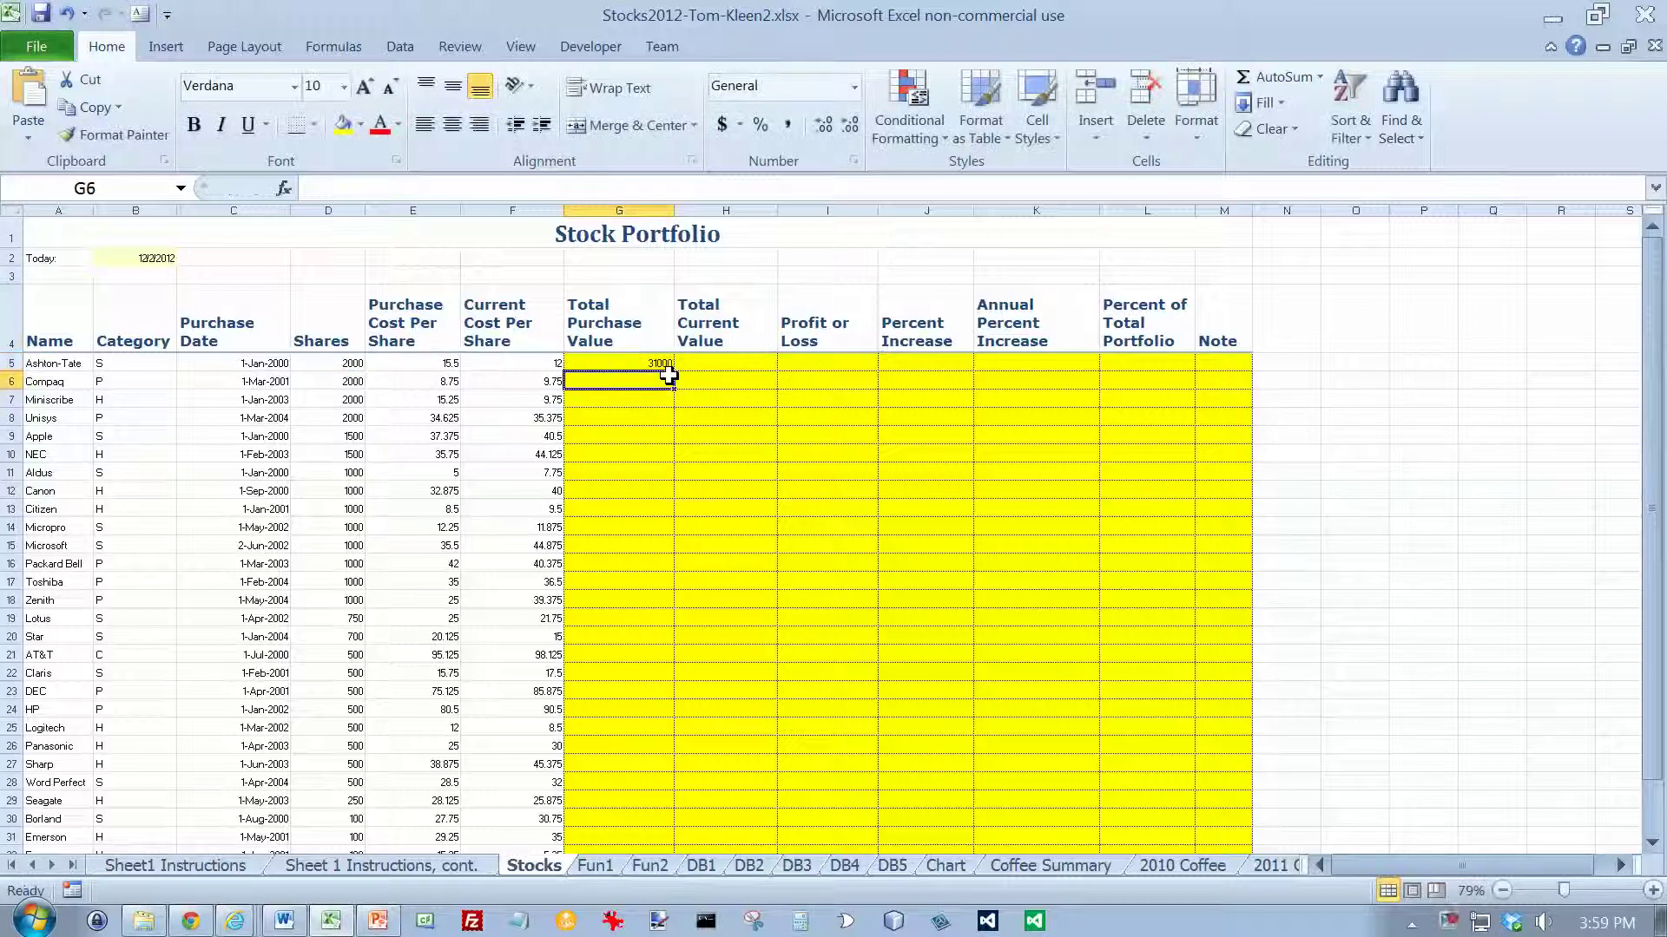
Recolor the Total Purchase Value calculation instruction on Sheet1 Instructions to black and select the Total Current Value instruction.
click(251, 866)
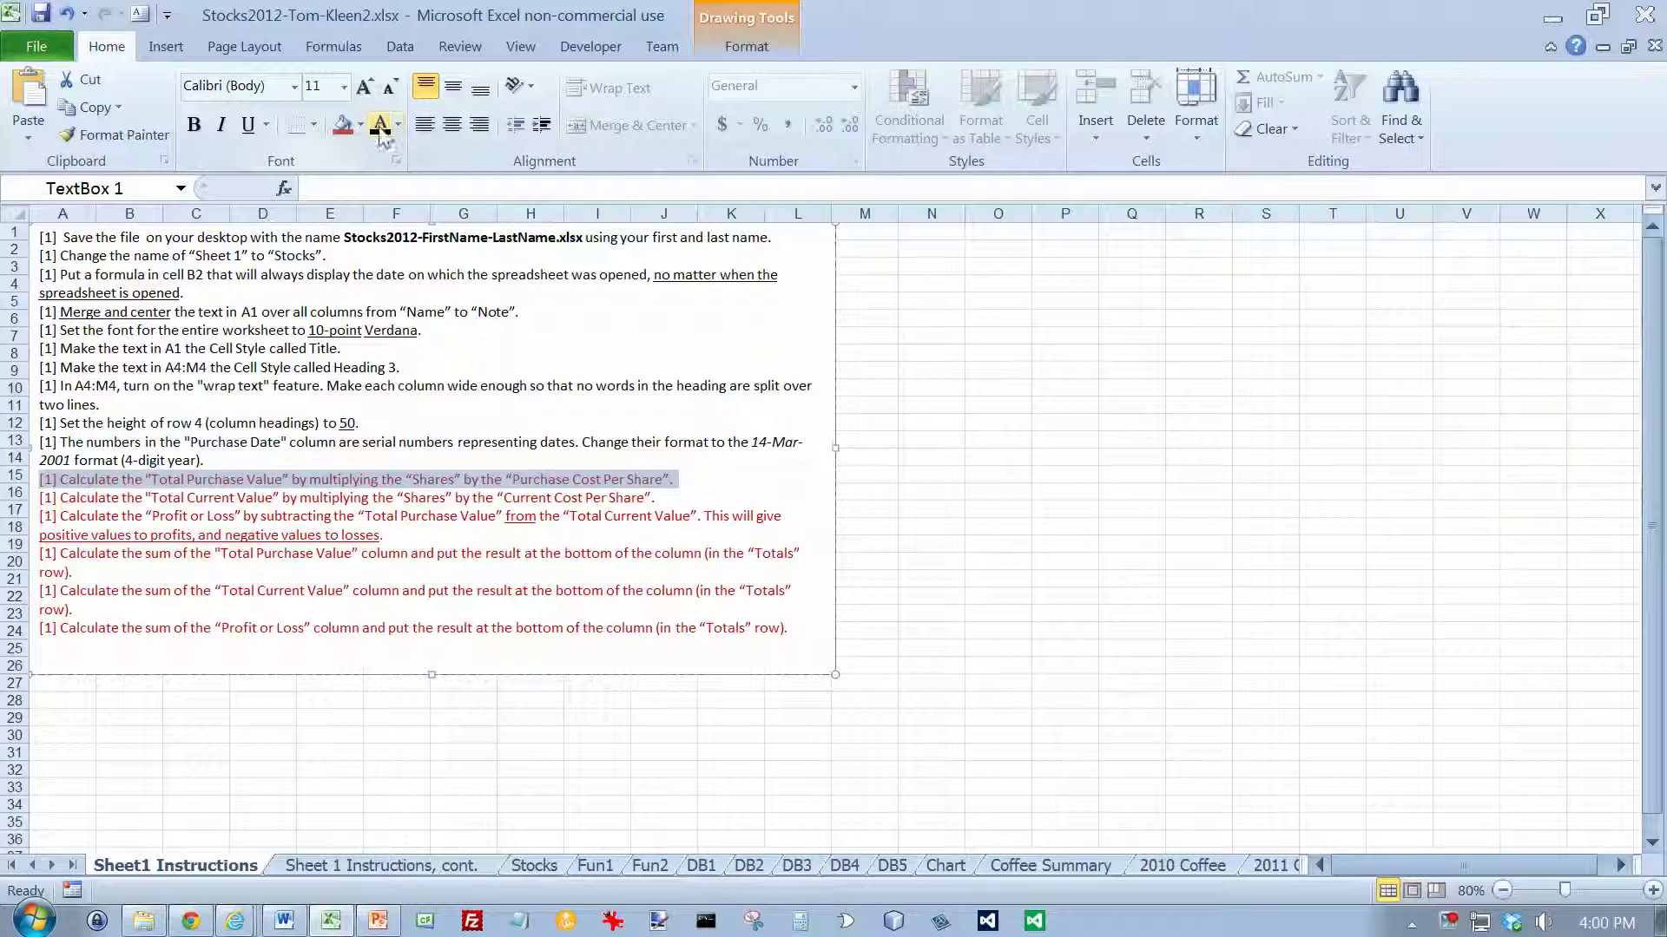
drag(36, 498, 900, 495)
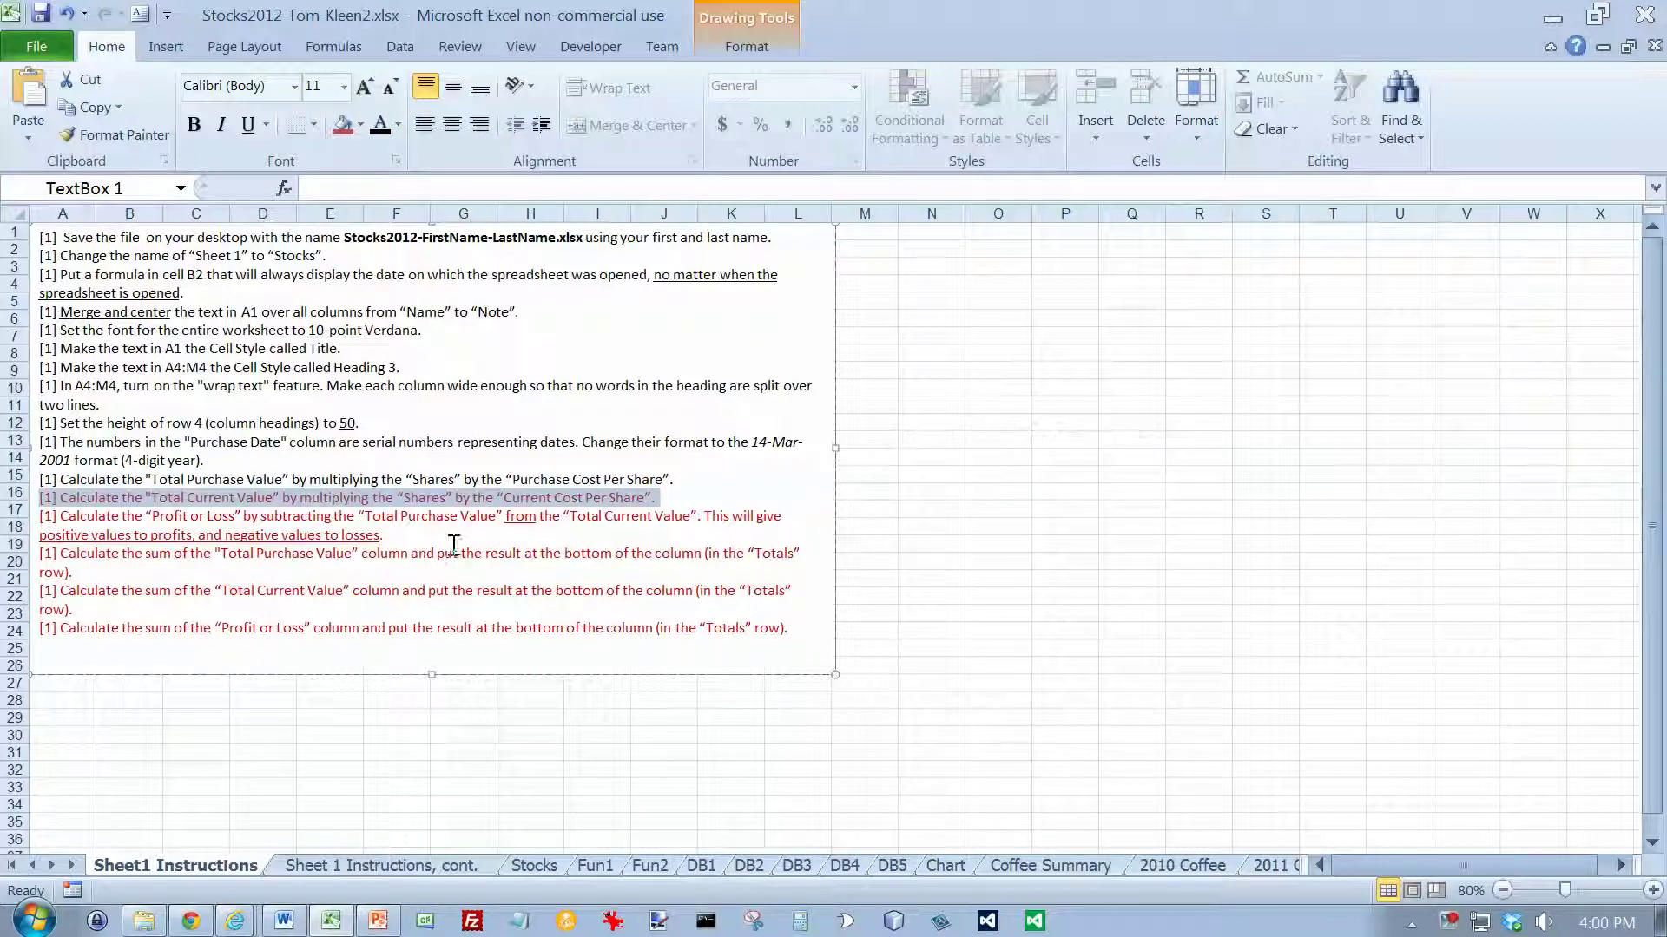
Enter the formula =D5*F5 in H5 of the Total Current Value column on the Stocks sheet.
click(541, 868)
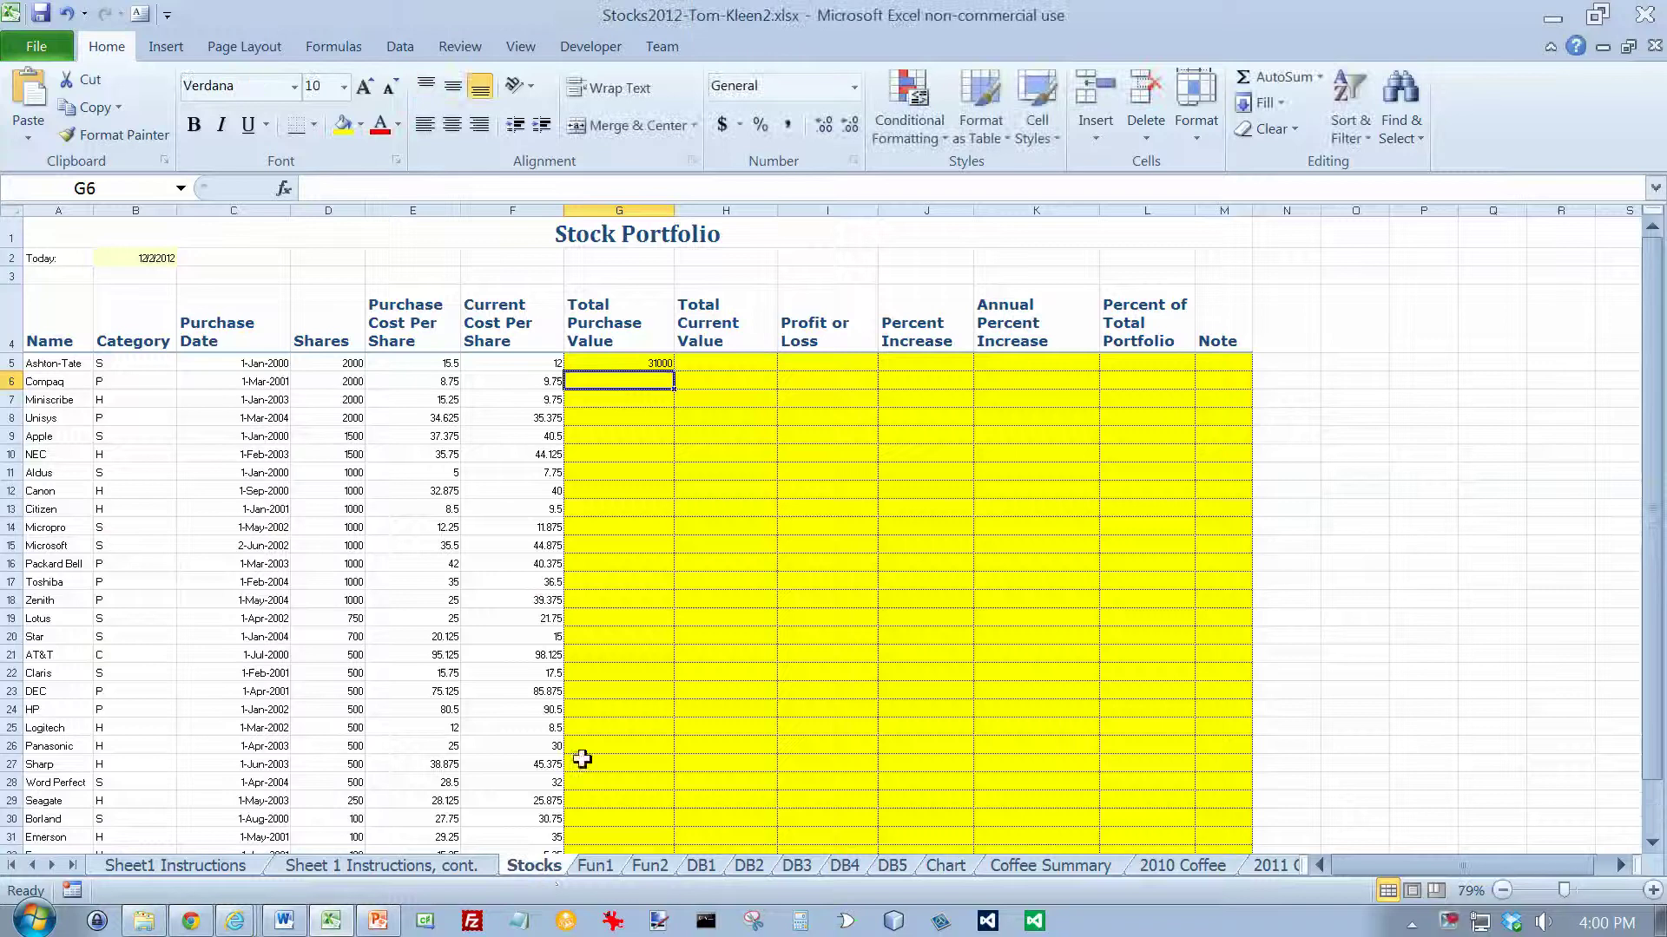
click(725, 362)
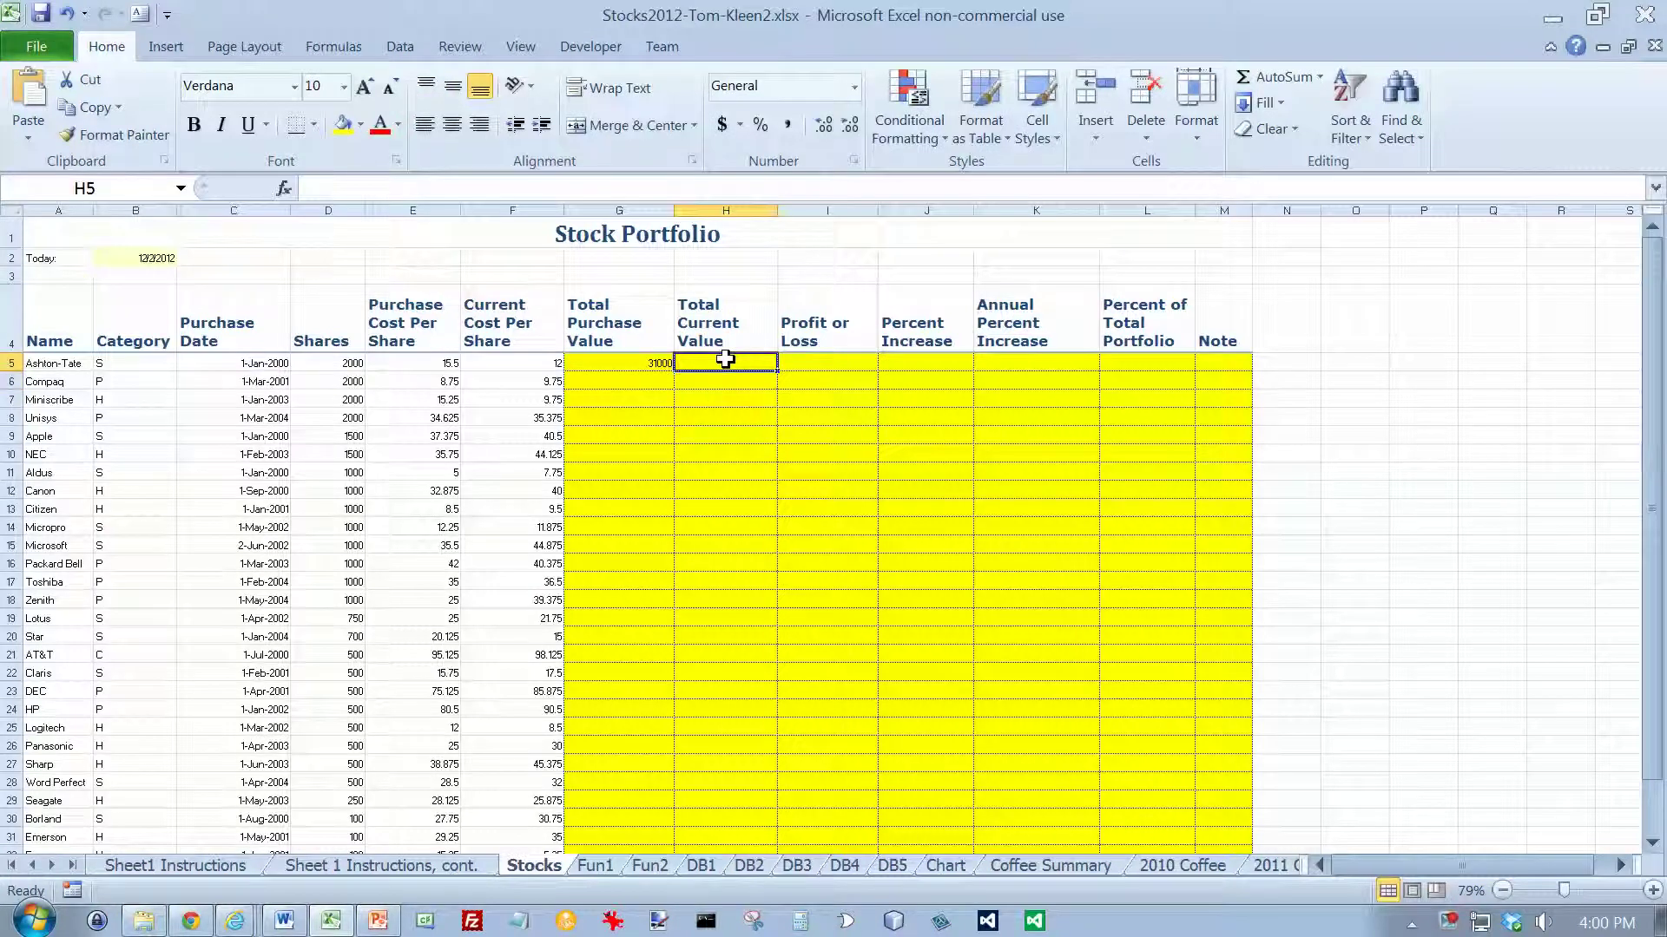
text(=)
key(Left)
key(Left)
key(Left)
key(Left)
text(*)
key(Left)
key(Left)
key(Return)
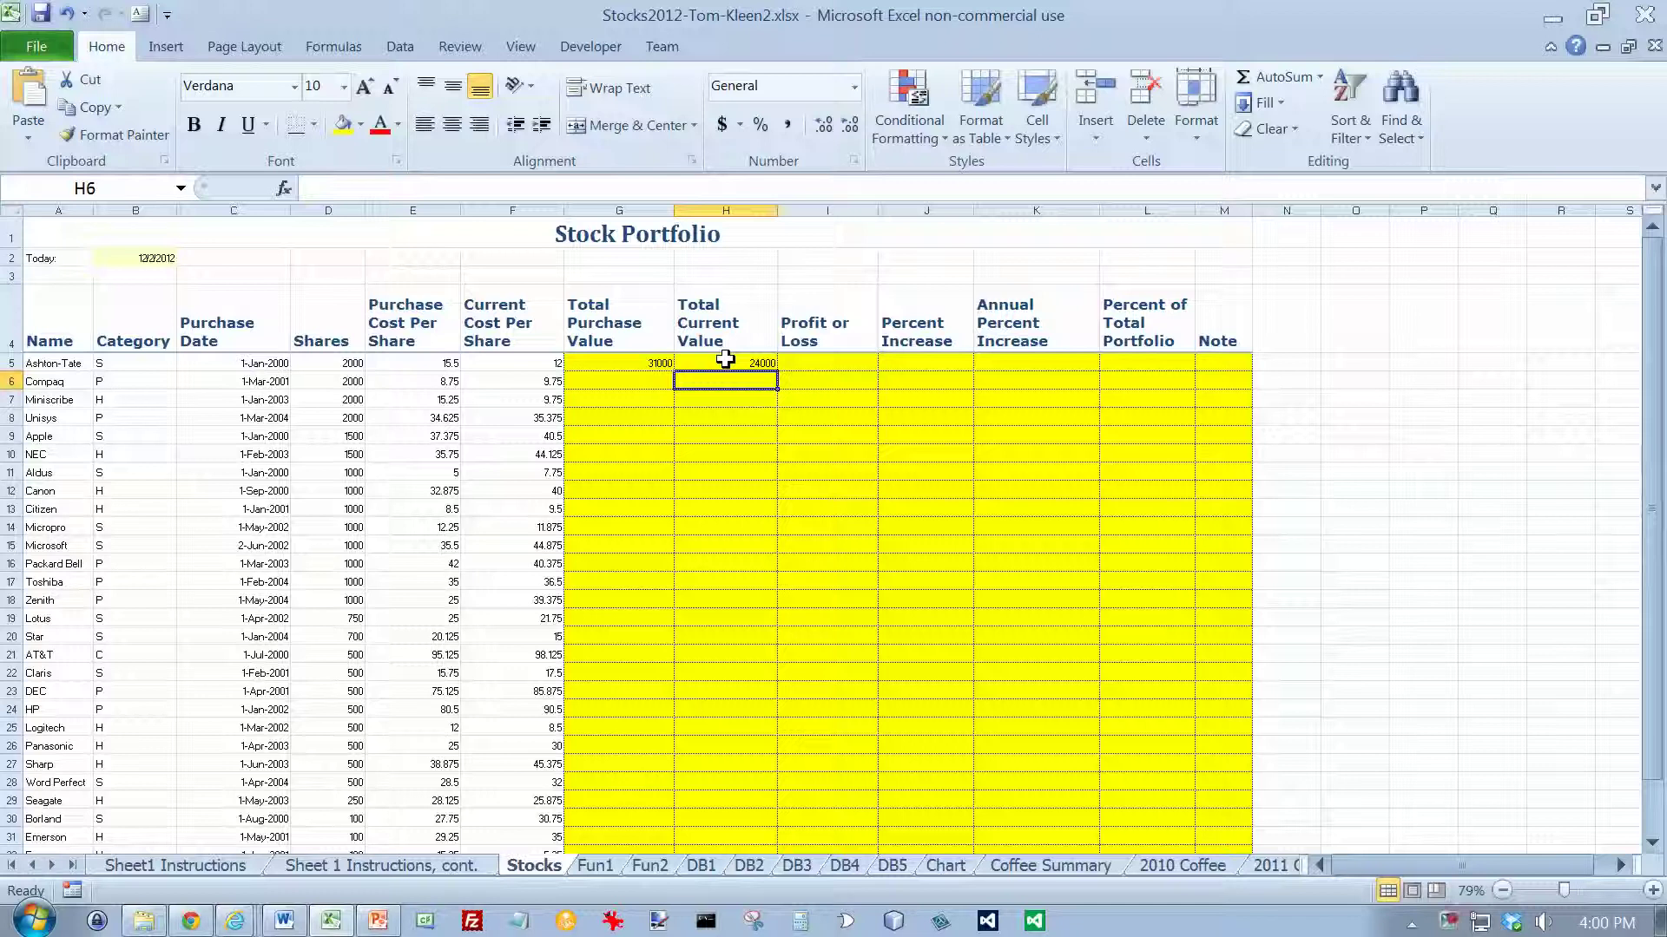
Recolor the Total Current Value instruction on Sheet1 Instructions to black and select the Profit or Loss instruction.
click(245, 866)
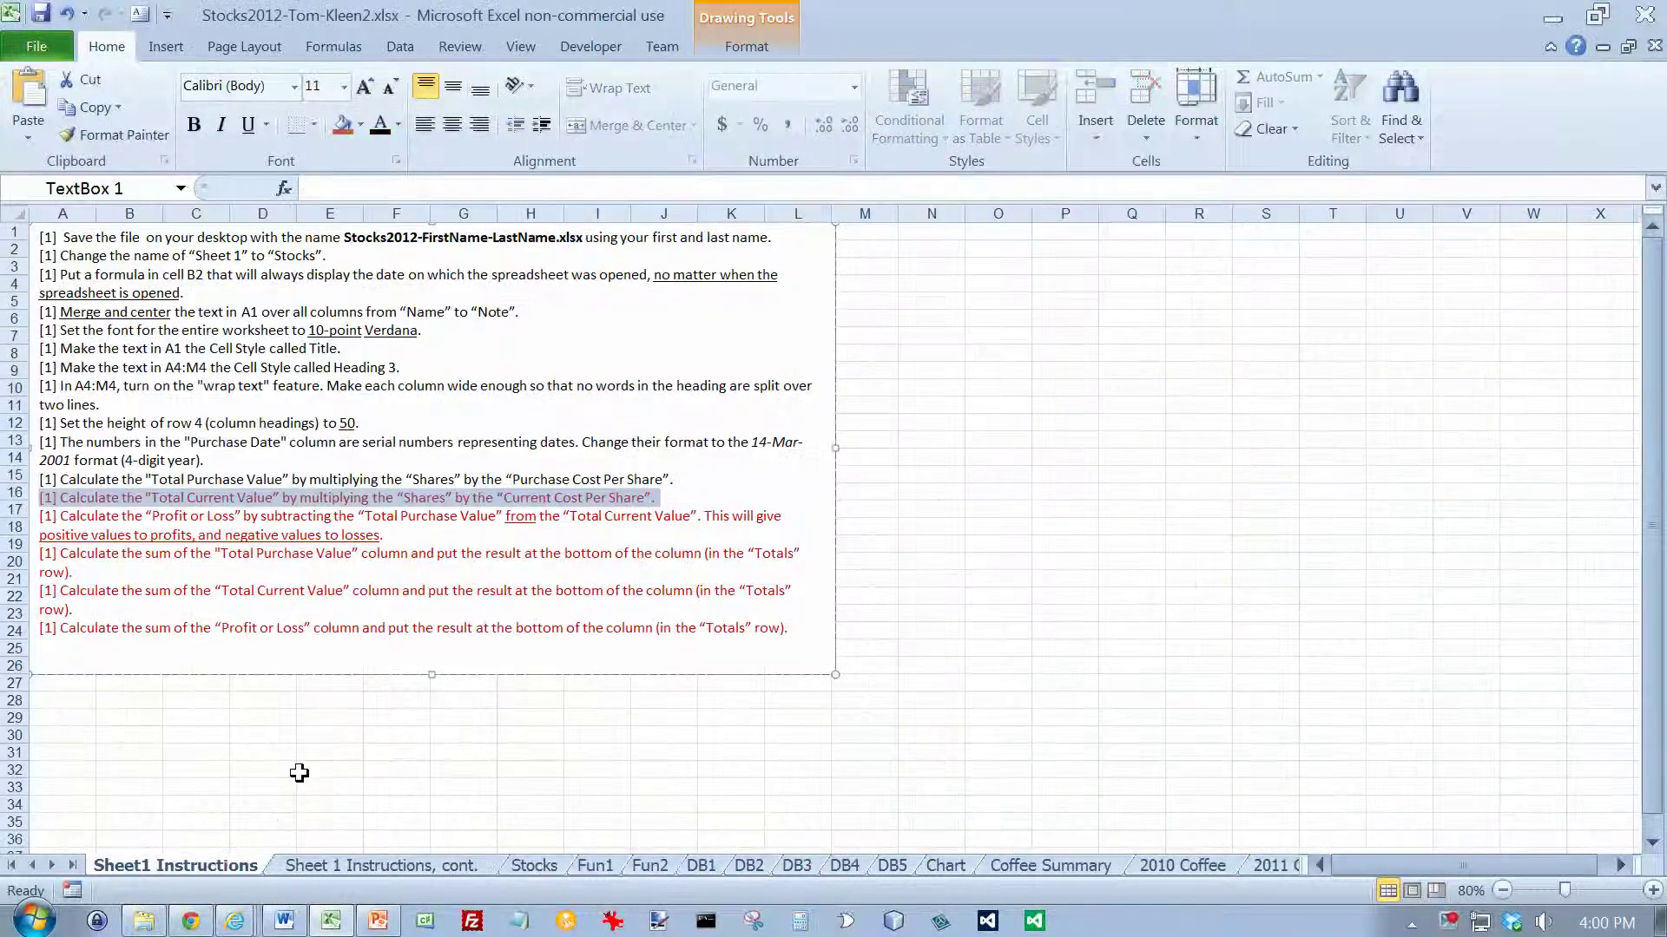
click(380, 124)
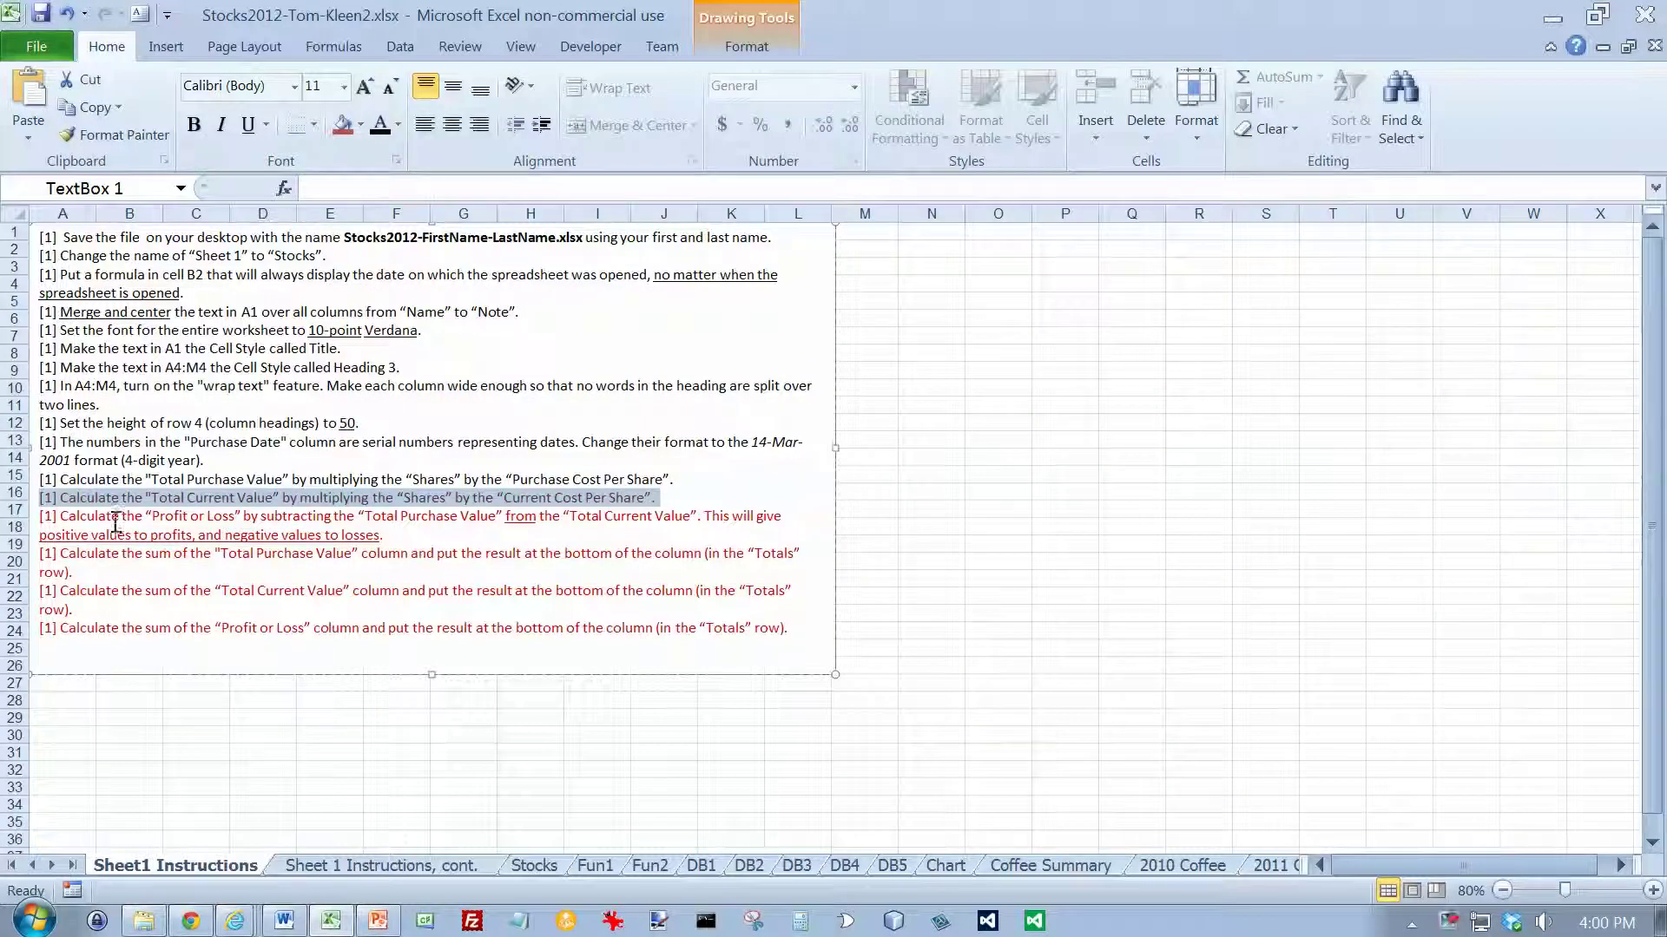
drag(427, 538, 39, 516)
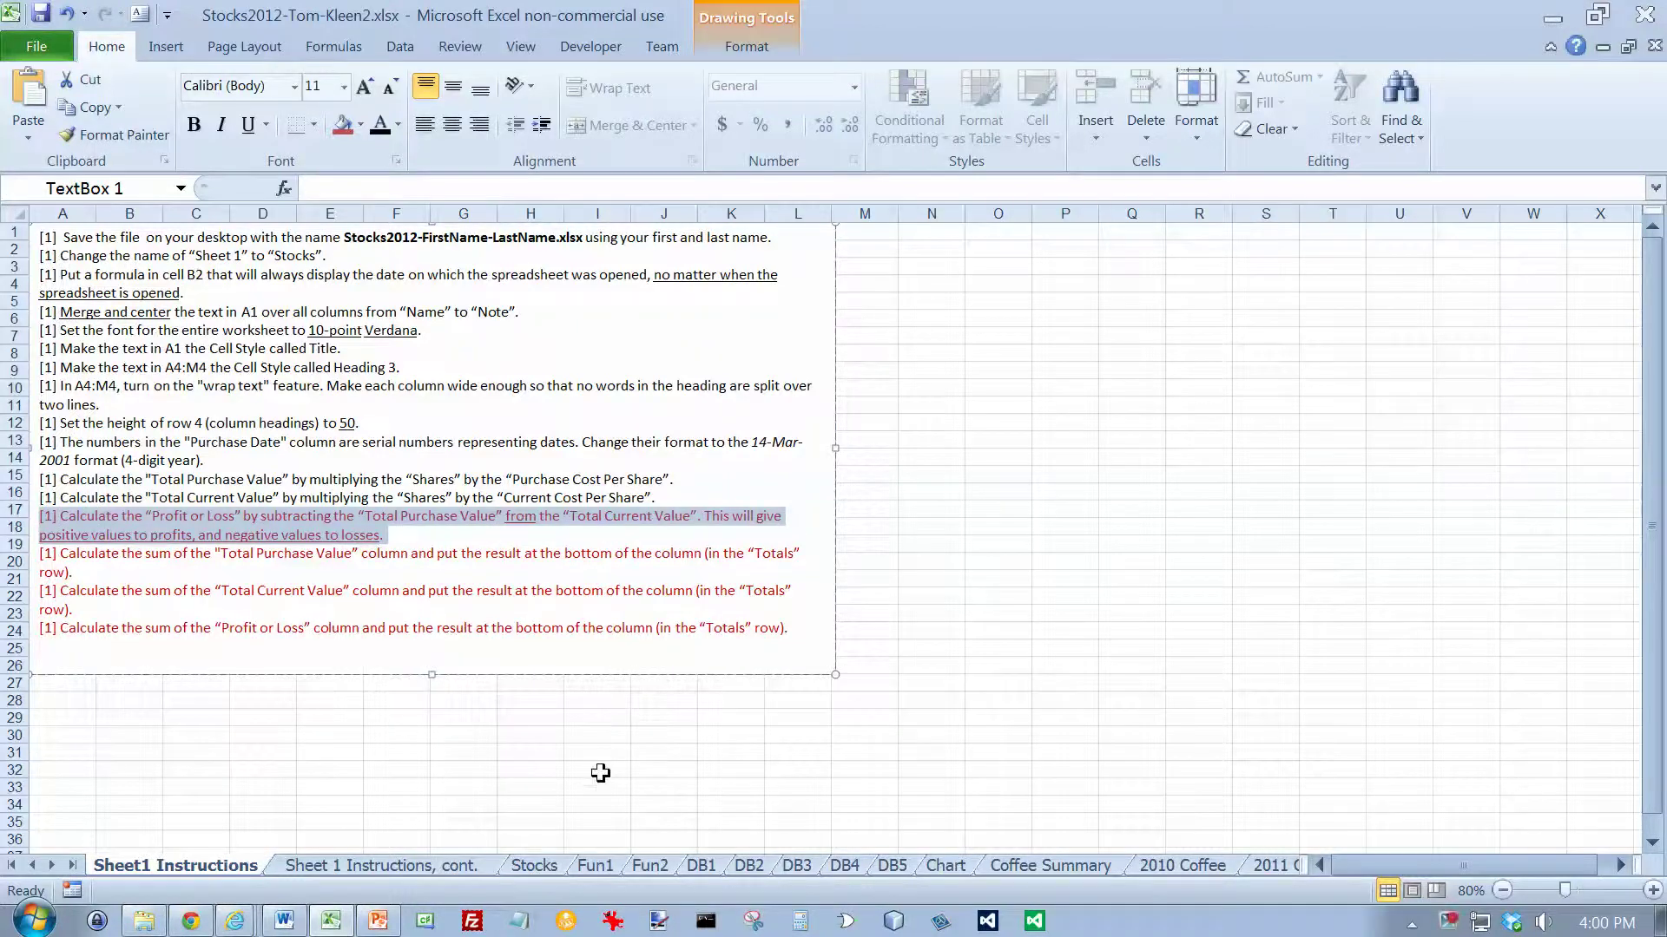
Enter the formula =H5-G5 in I5 of the Profit or Loss column on the Stocks sheet and check it against its source cells.
click(552, 863)
click(822, 364)
text(=)
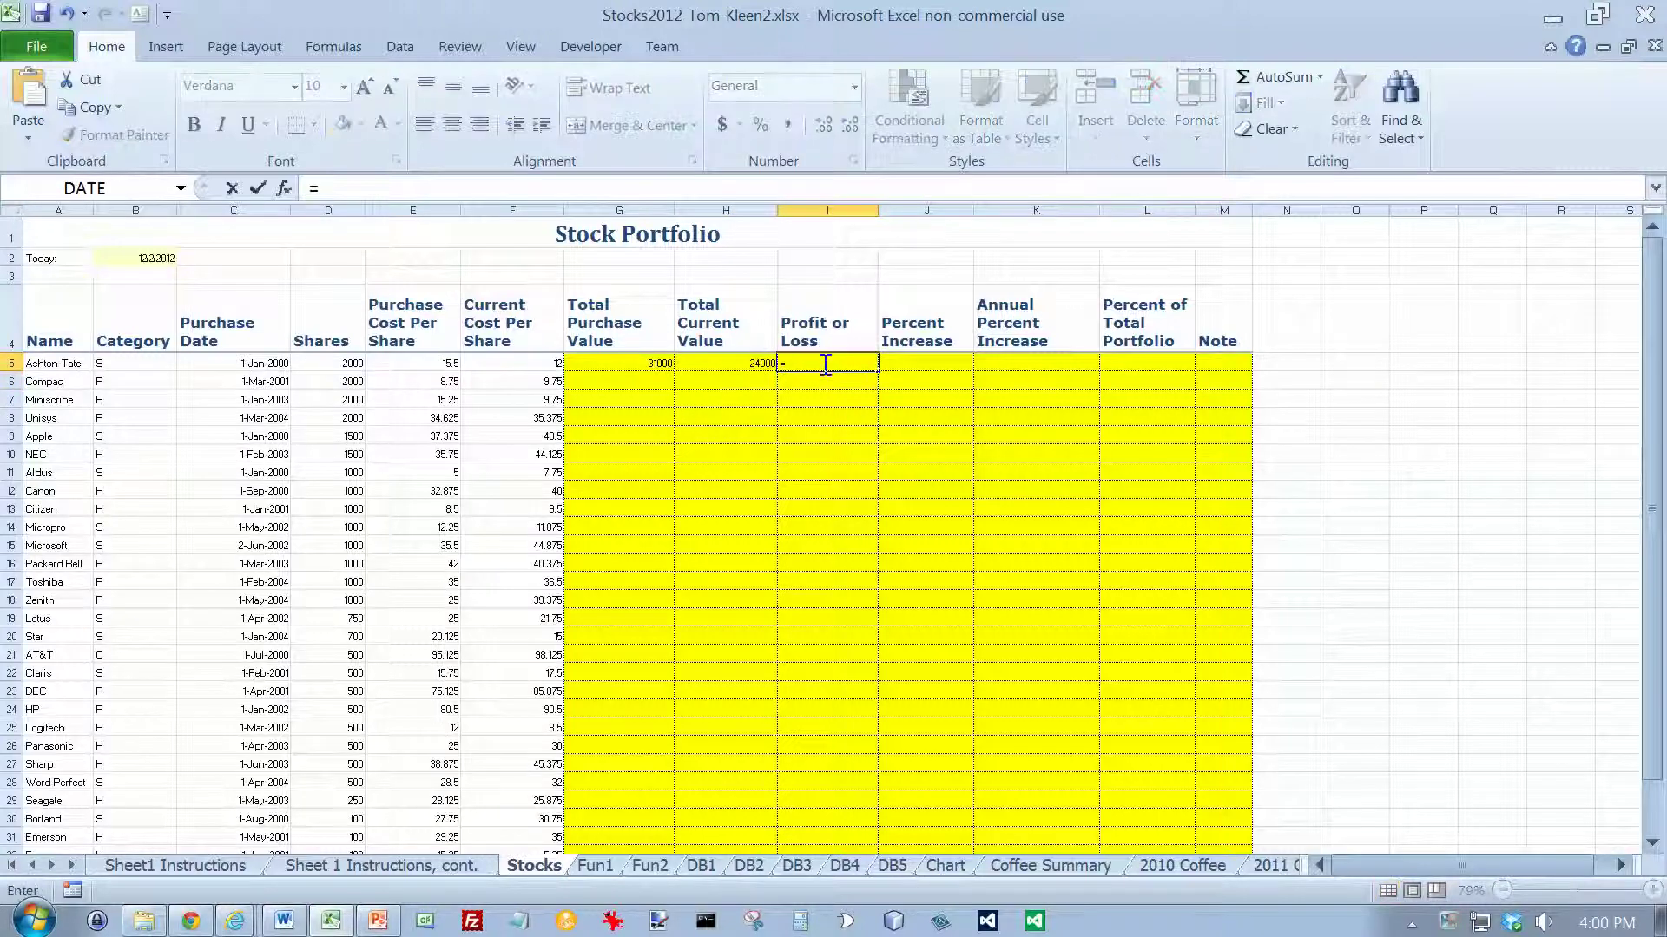
click(740, 363)
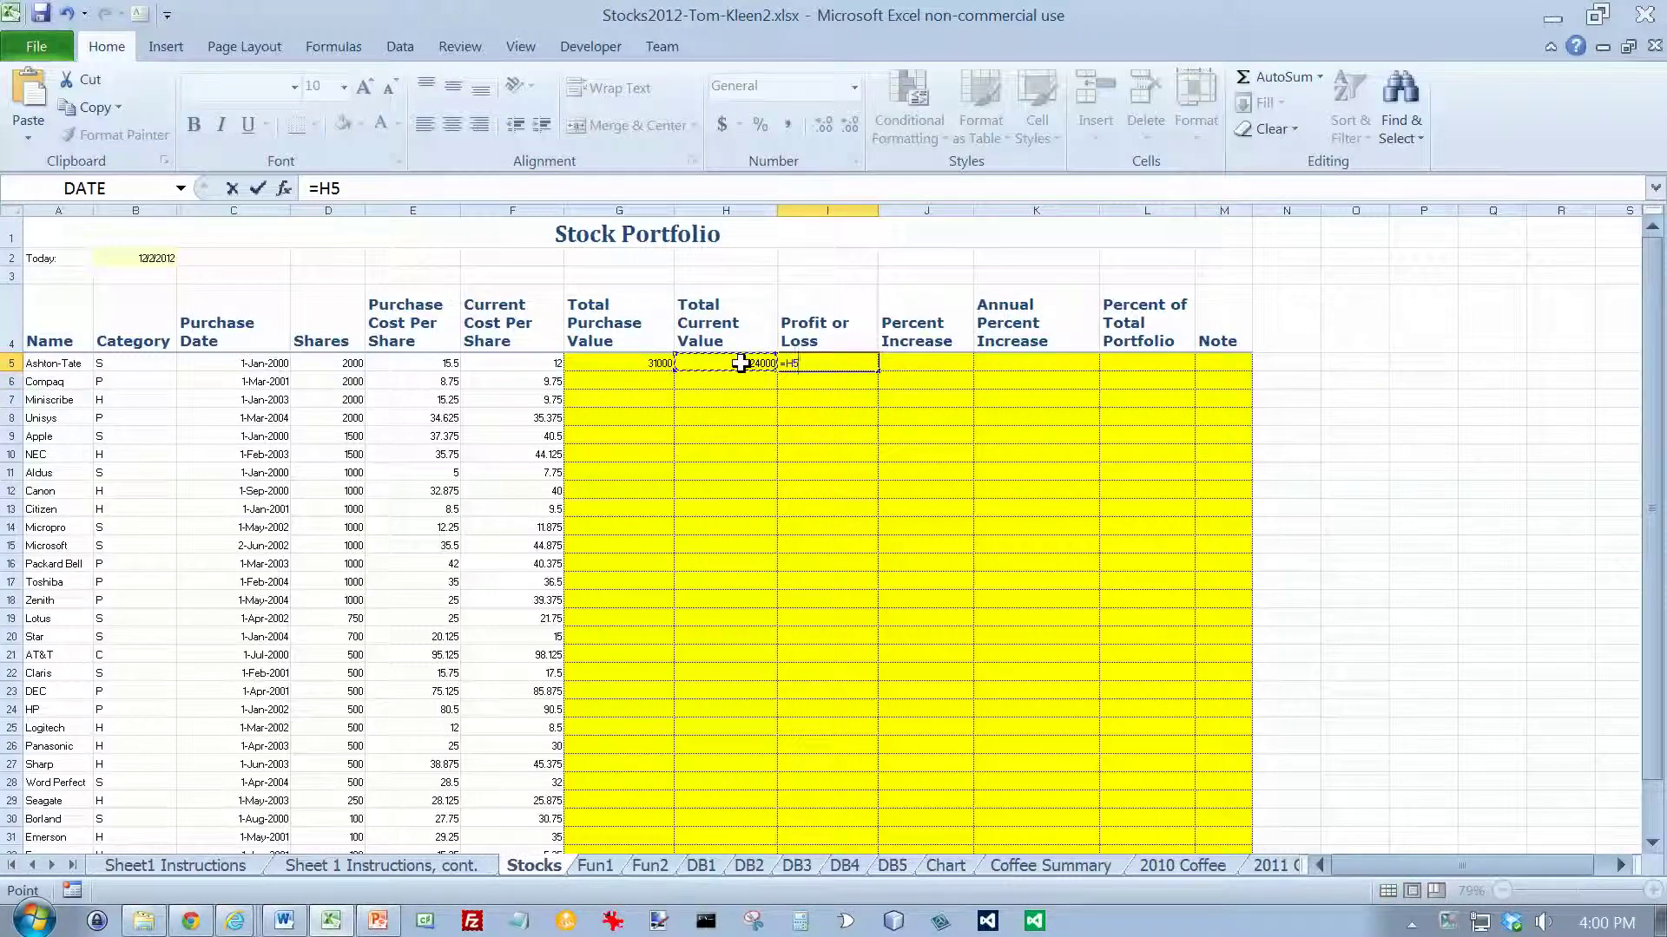
text(-)
key(Left)
key(Left)
key(Left)
key(Right)
key(Return)
click(835, 364)
click(651, 363)
click(715, 363)
click(827, 363)
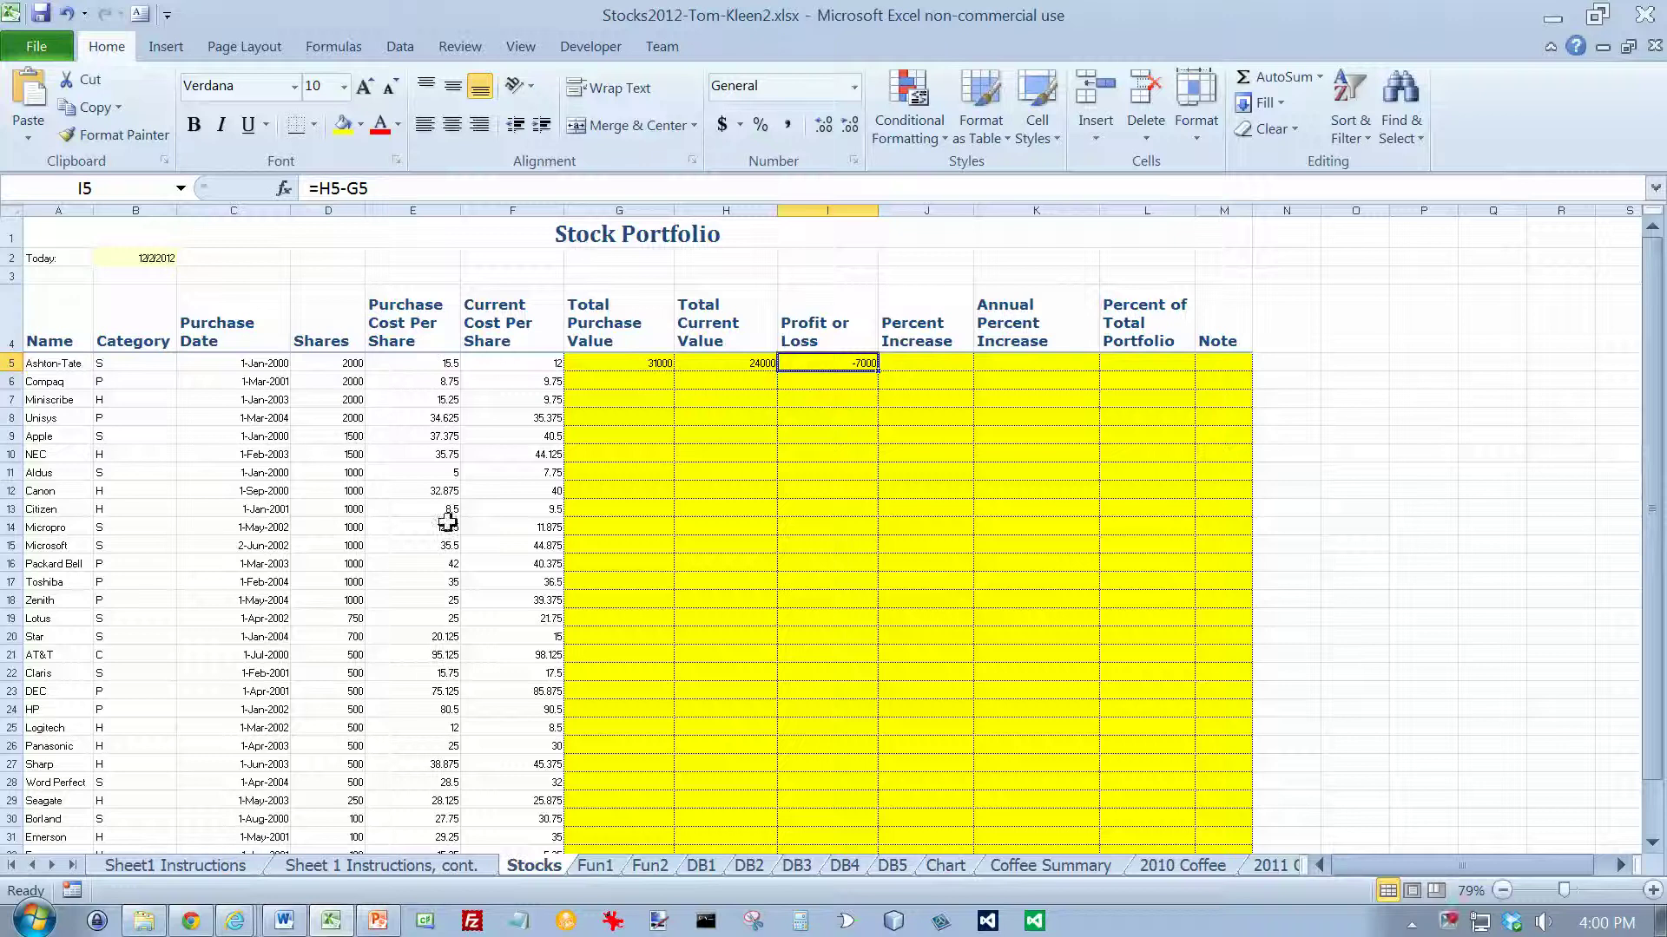
Recolor the Profit or Loss instruction and the three column-sum instructions on Sheet1 Instructions to black.
click(248, 867)
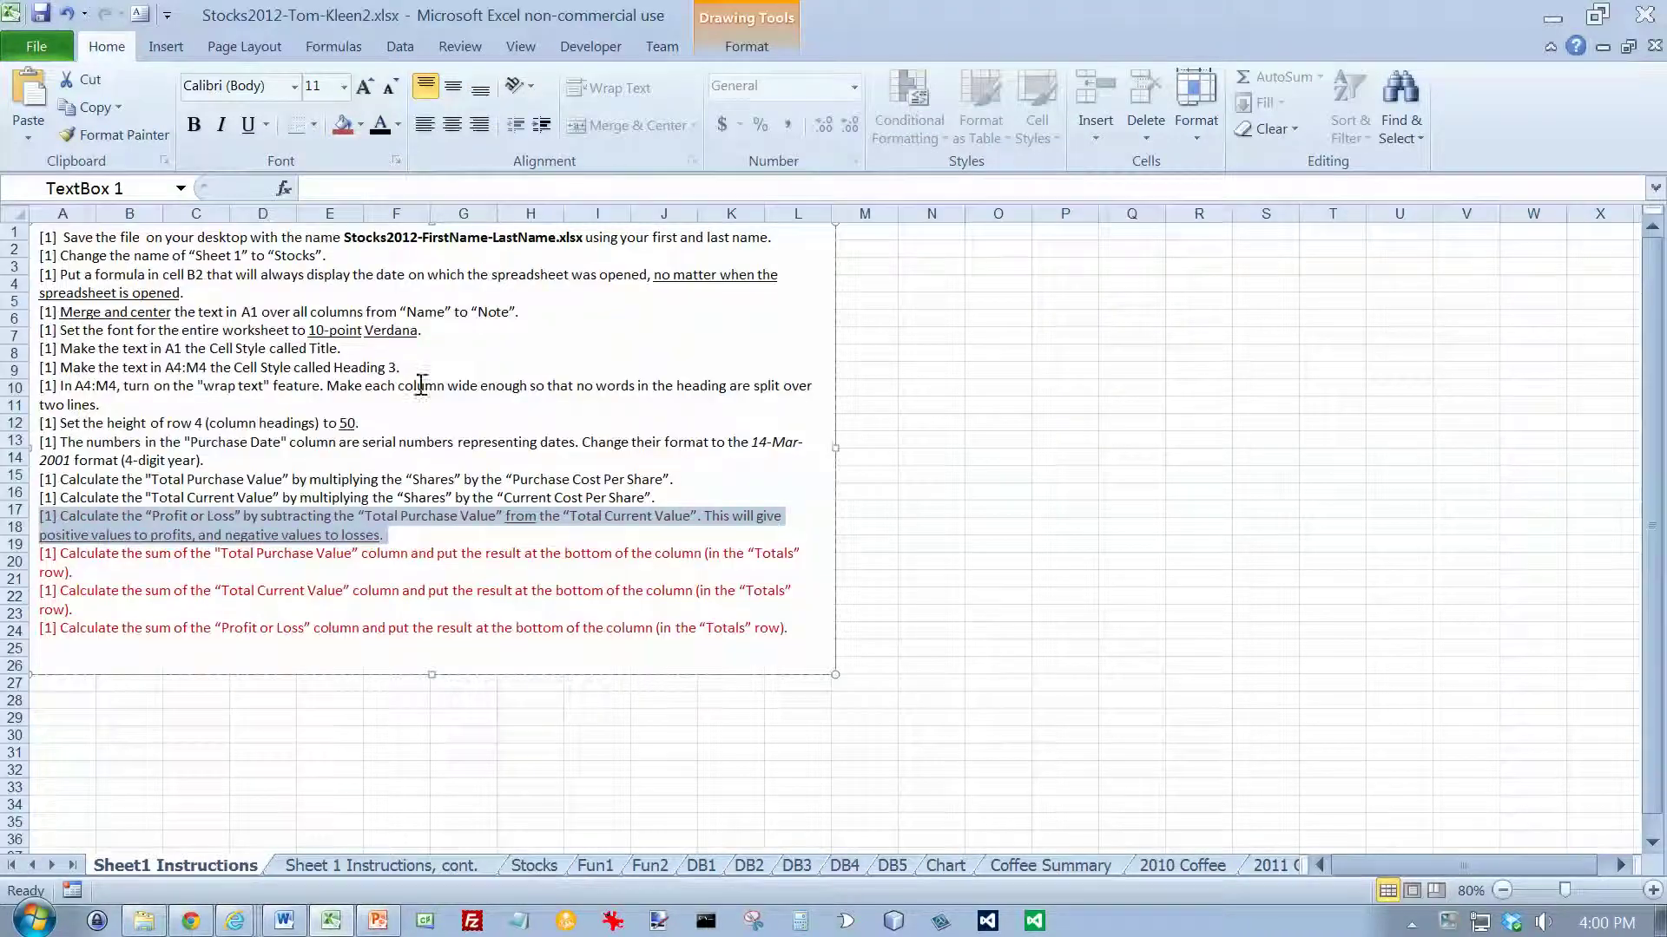
click(119, 564)
drag(119, 563, 36, 553)
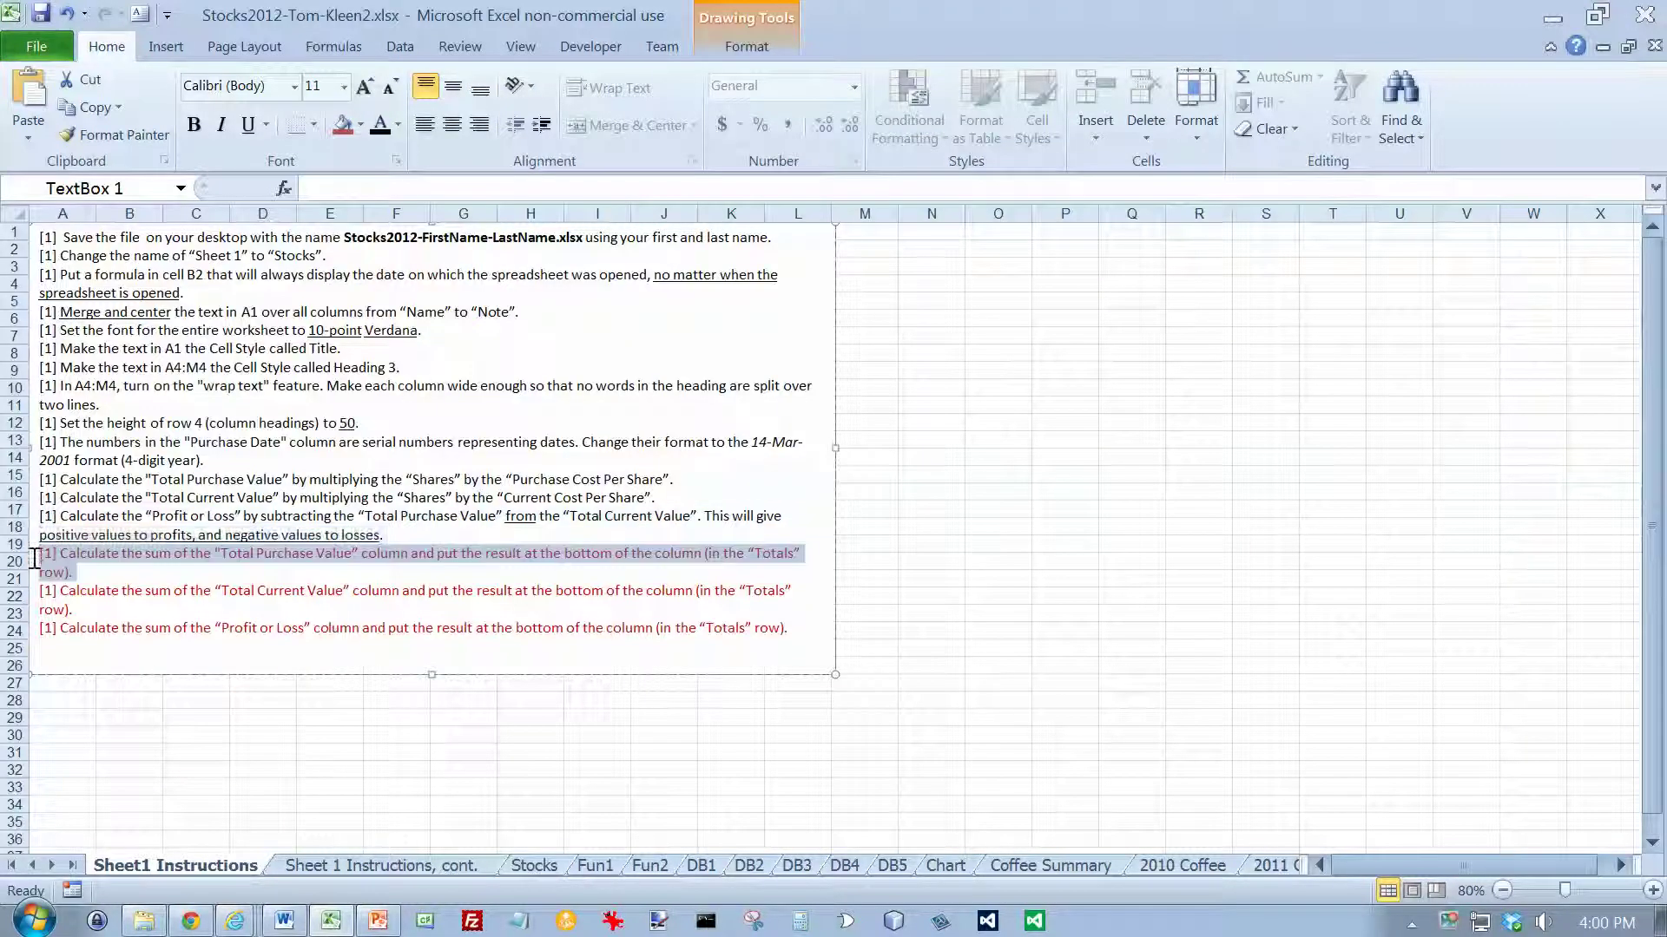
drag(803, 636, 34, 553)
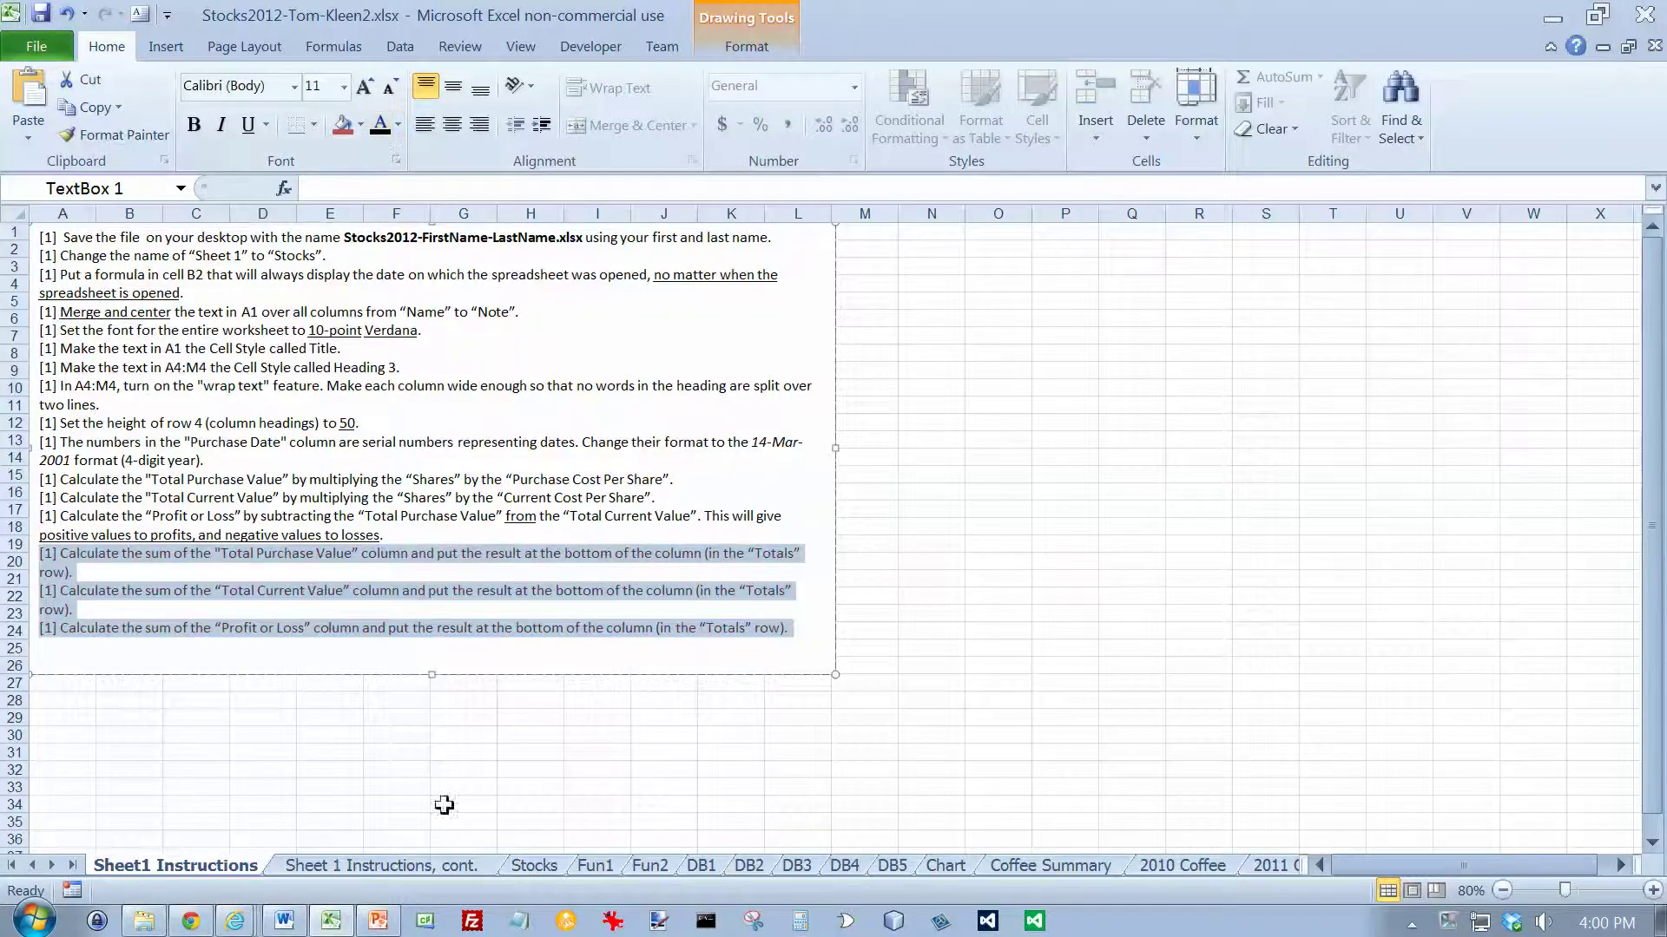
Fill the formulas in G5:I5 on the Stocks sheet down through row 33.
click(534, 865)
drag(648, 366, 873, 812)
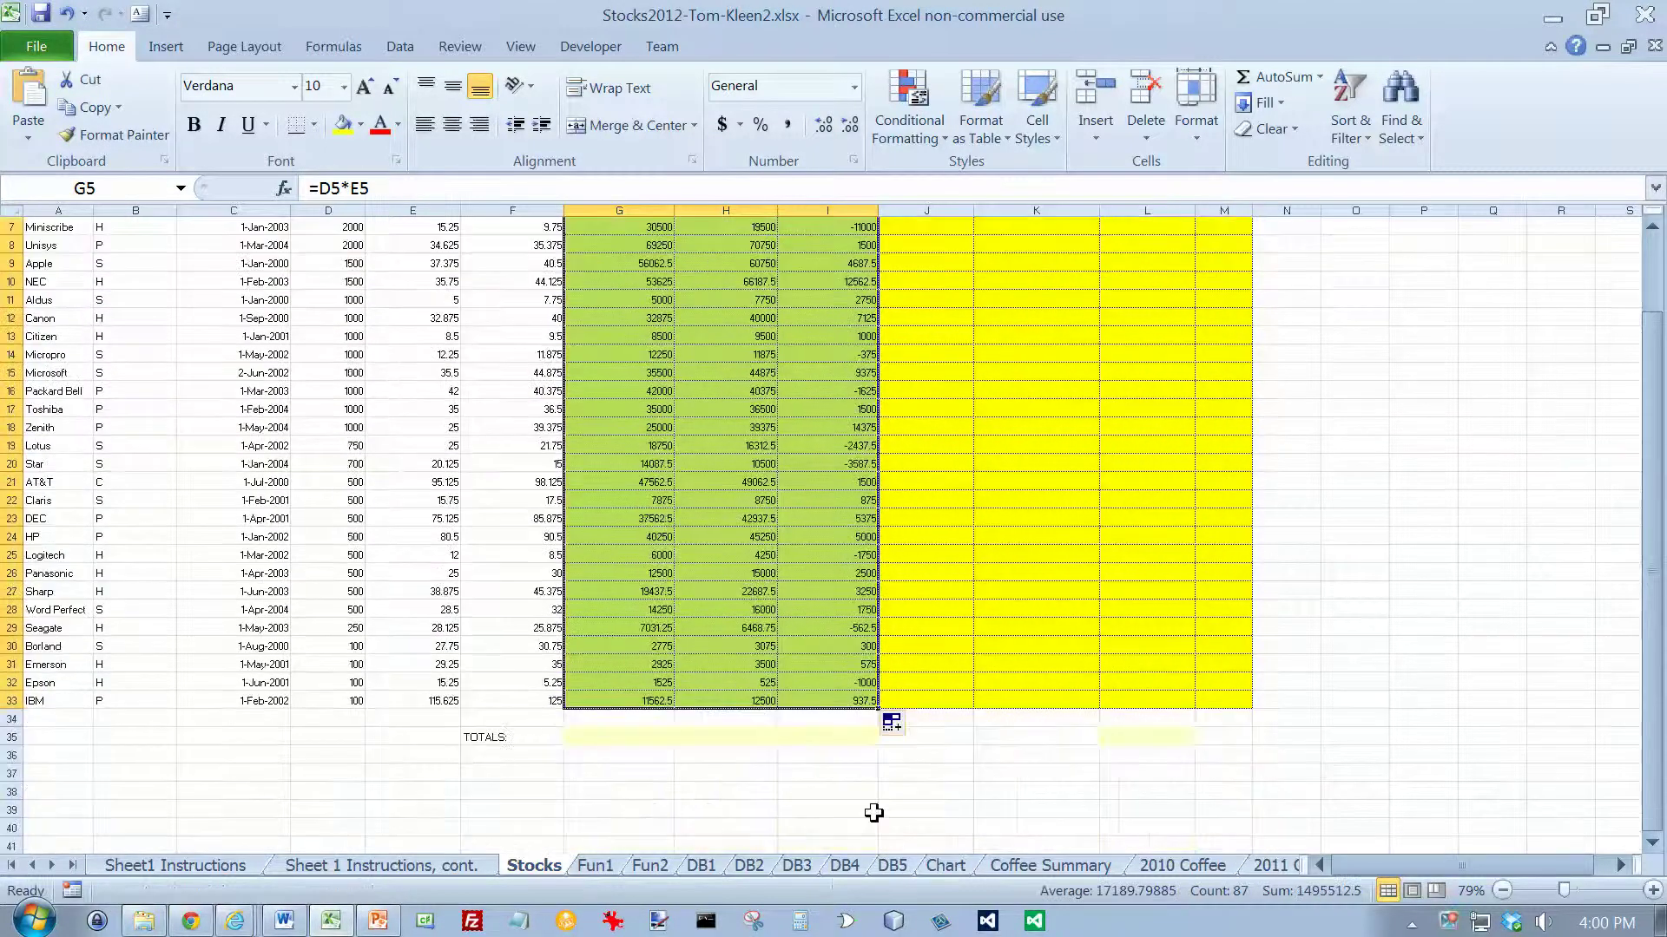
Total column G in G35 with =SUM(G5:G33) and copy the sum across to H35 and I35.
click(591, 740)
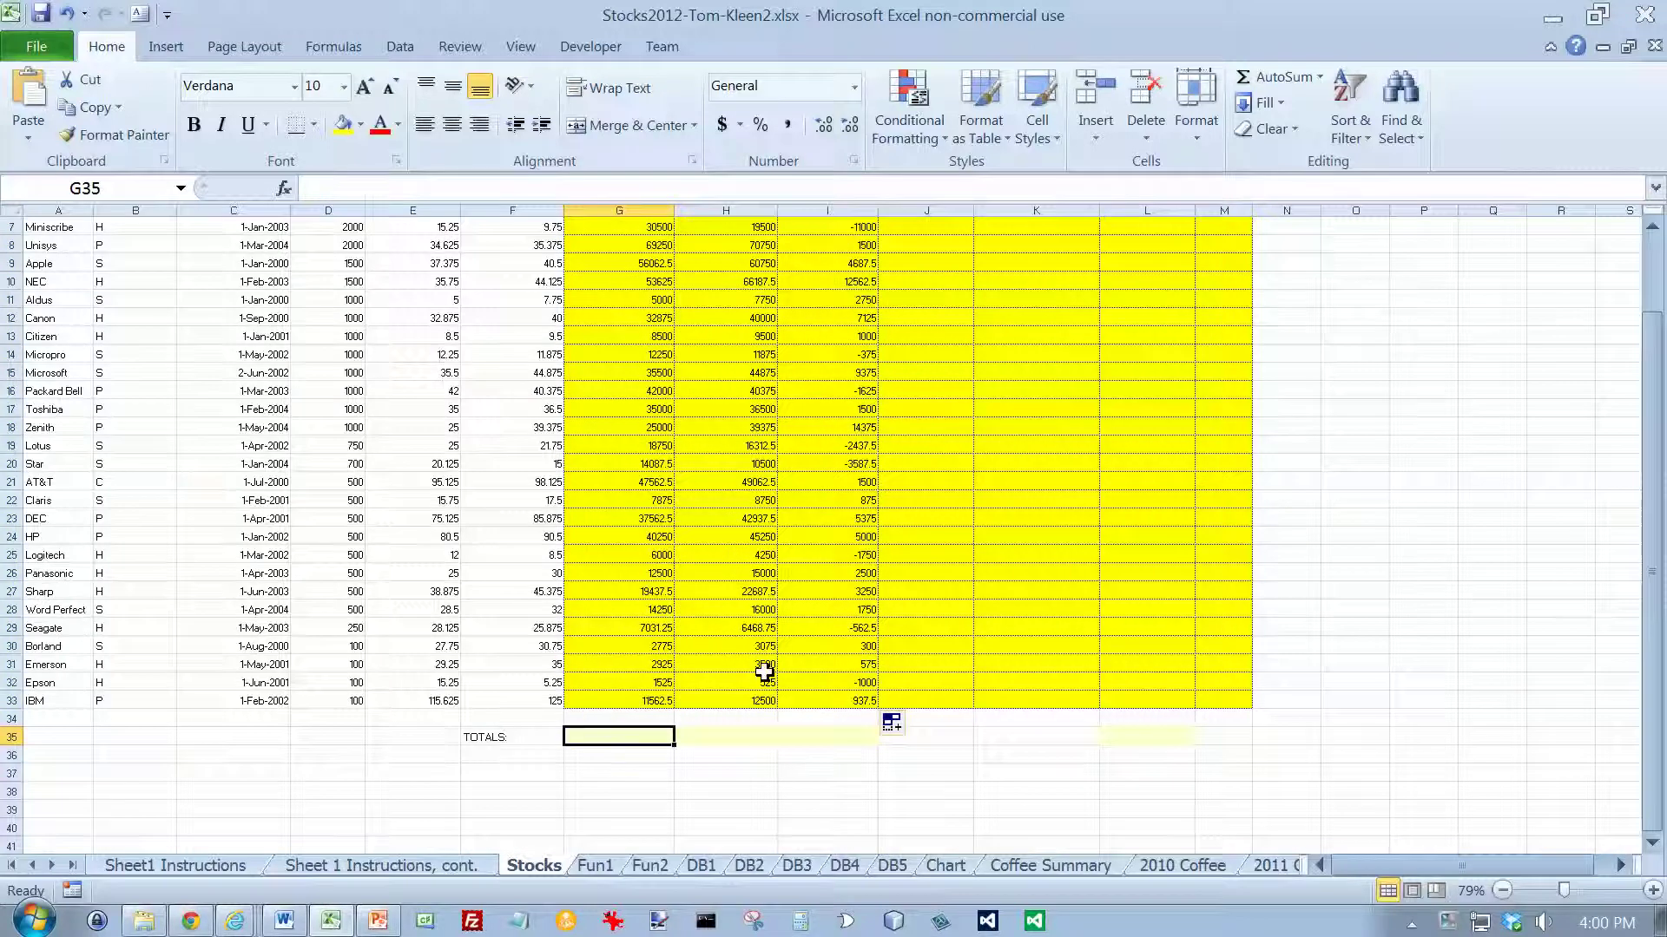
click(1269, 76)
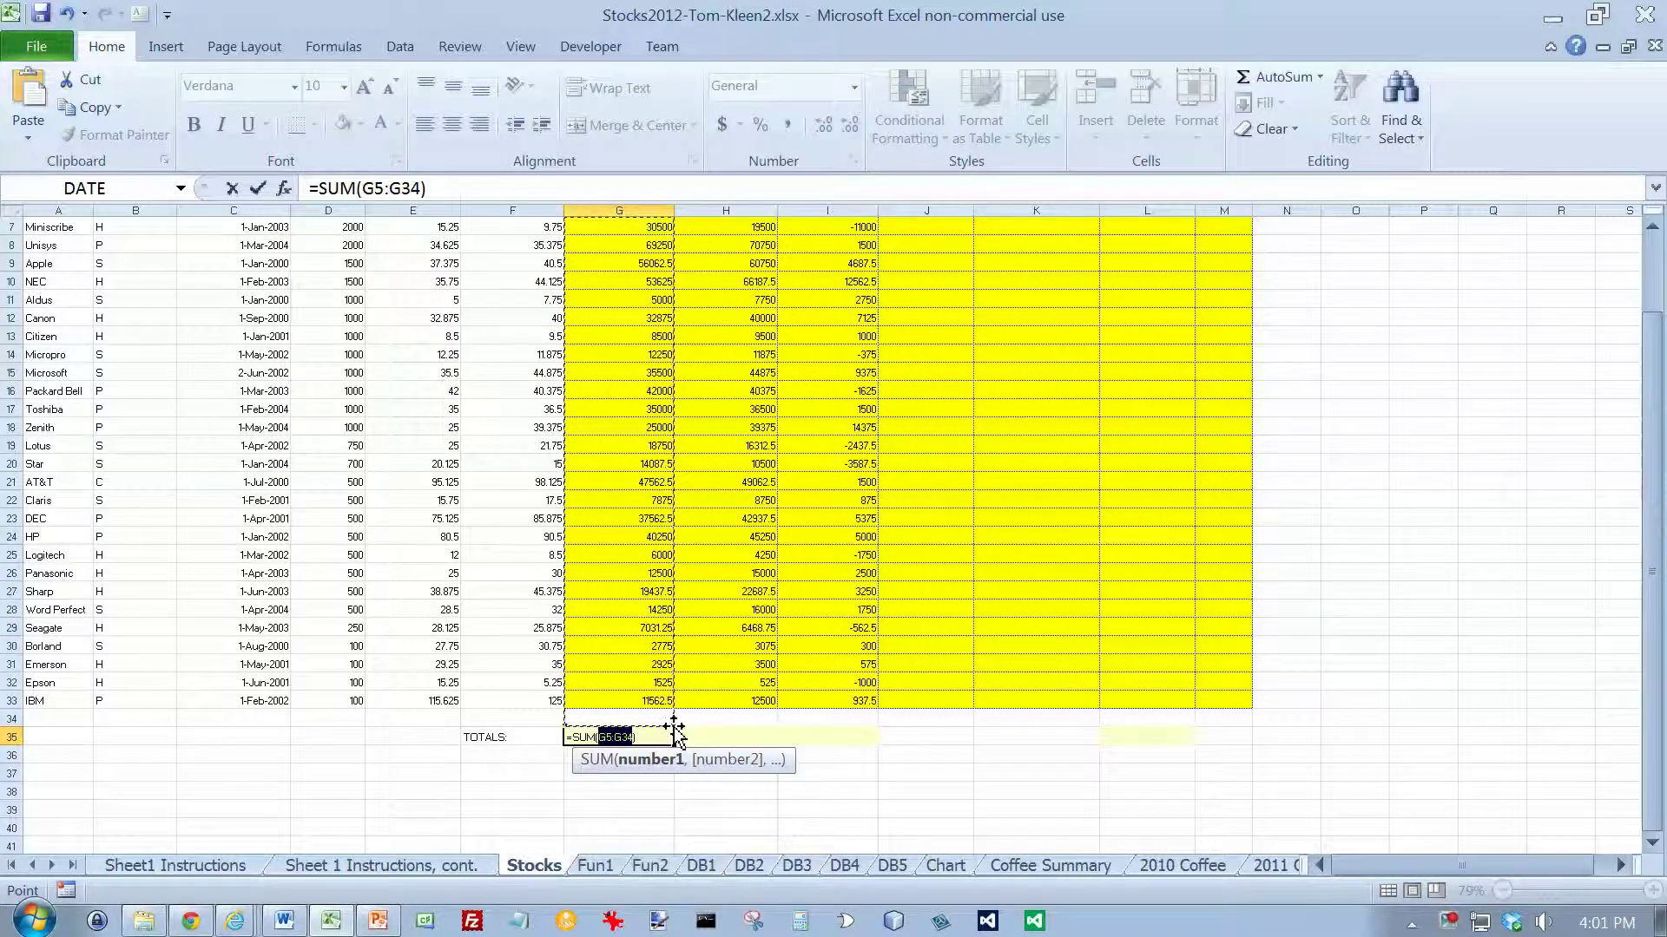
drag(673, 726, 666, 705)
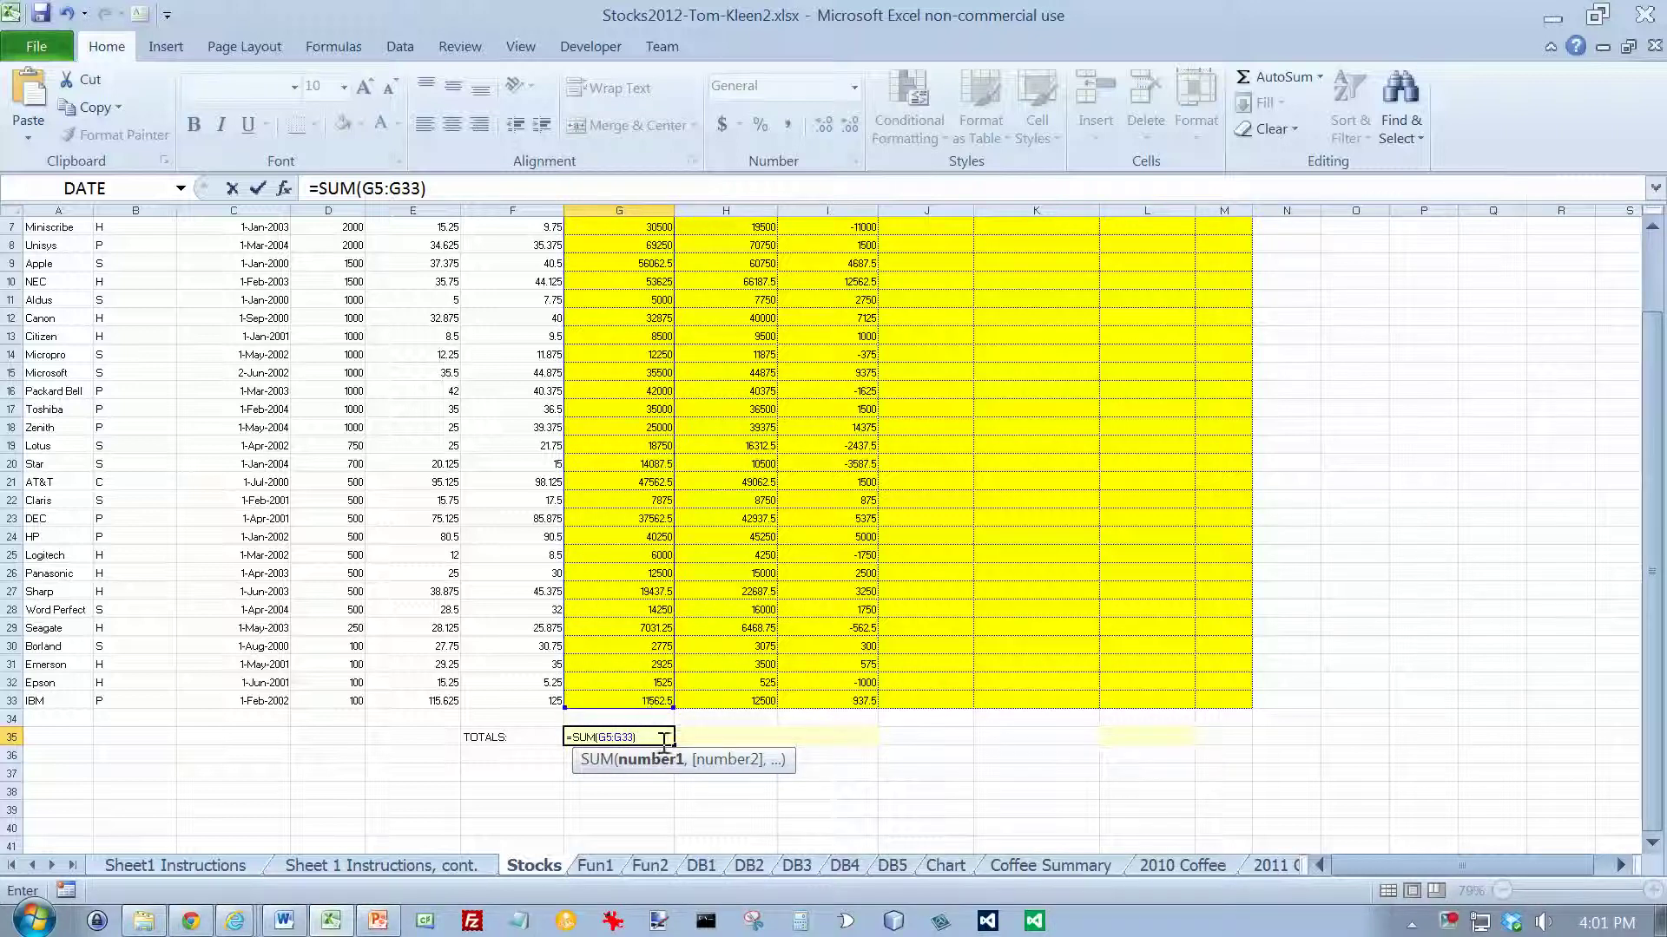
key(Return)
click(661, 739)
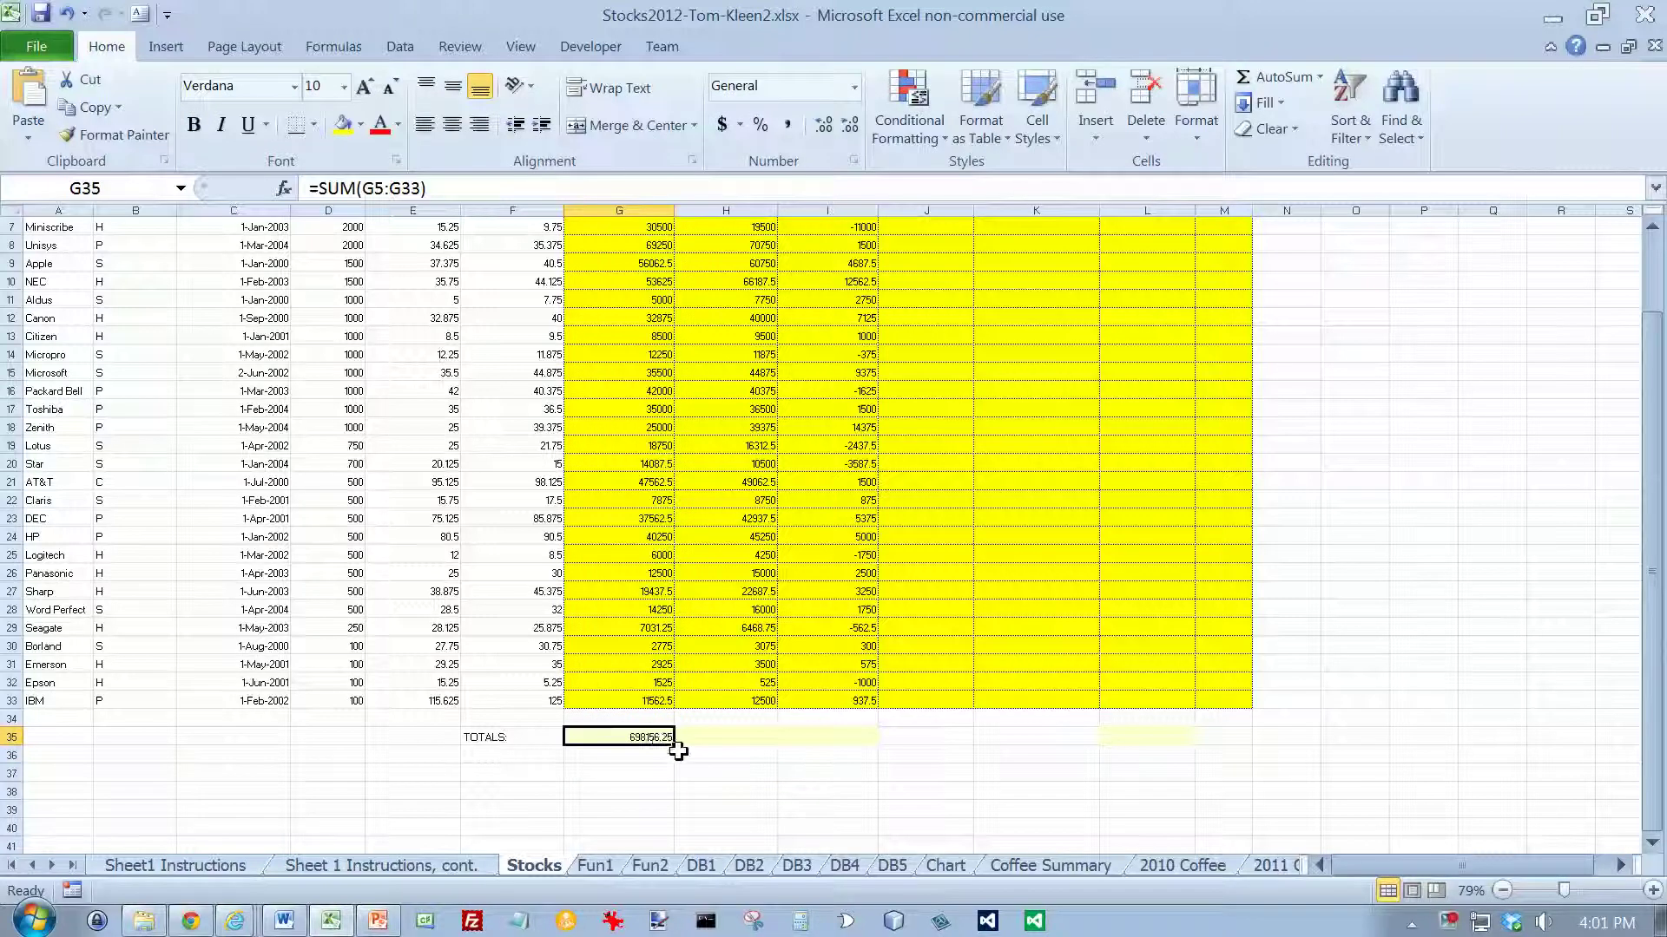
drag(673, 744, 863, 740)
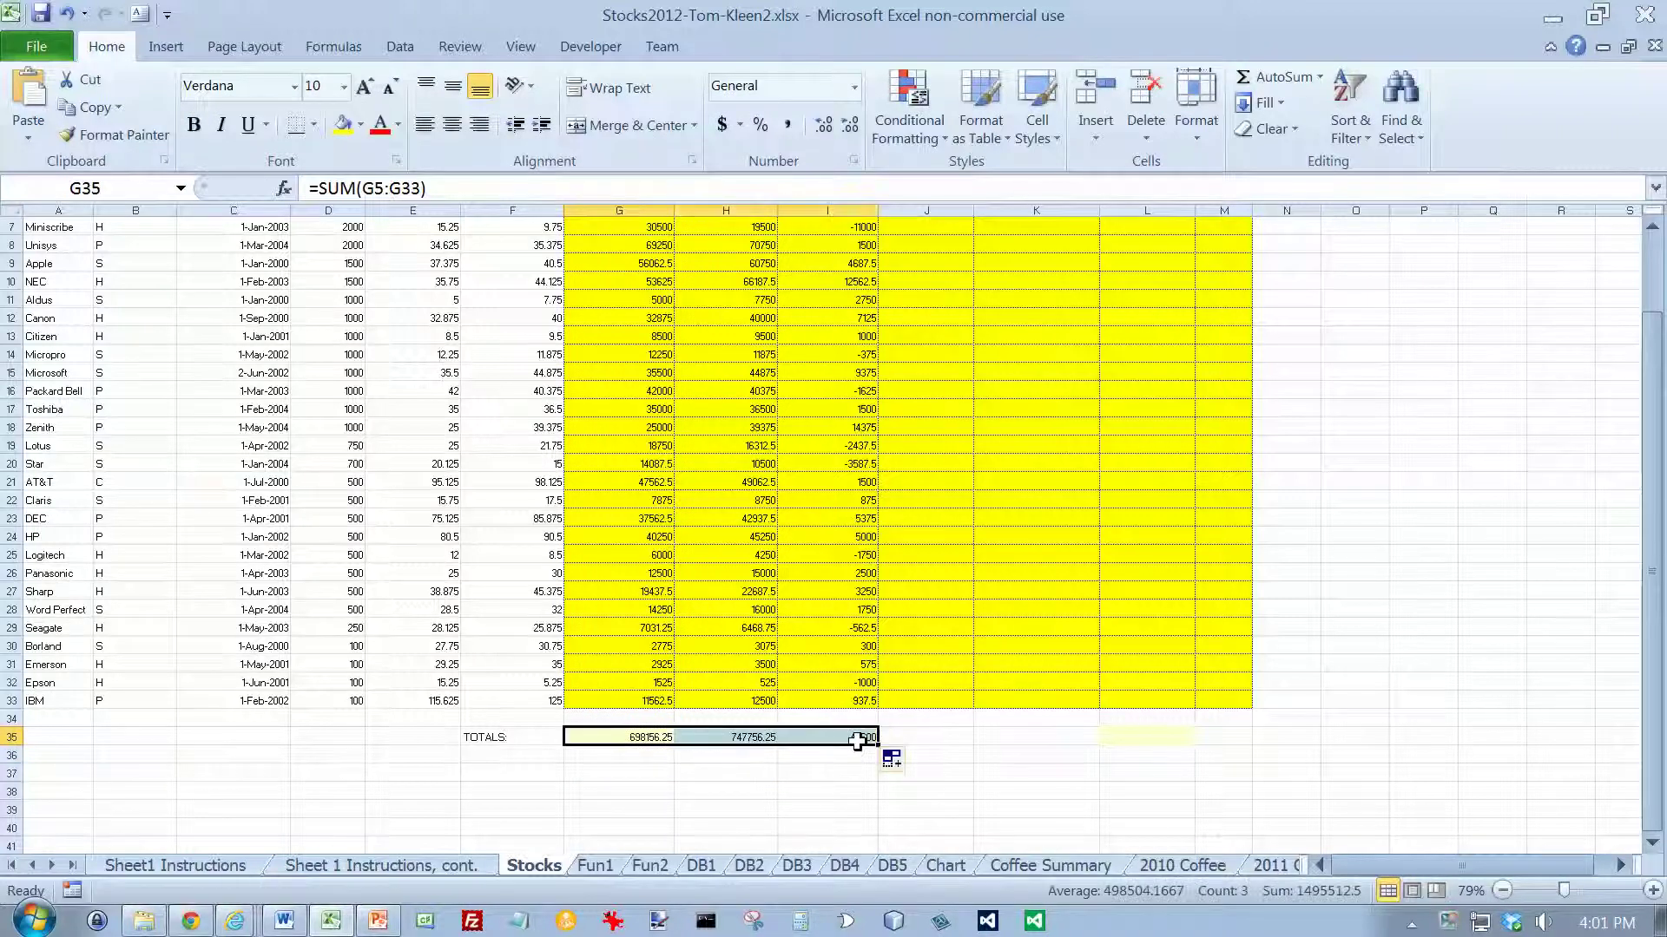
Check the Percent Increase instruction on the continued instructions sheet and enter the formula =I5/G5 in J5 on the Stocks sheet.
click(420, 873)
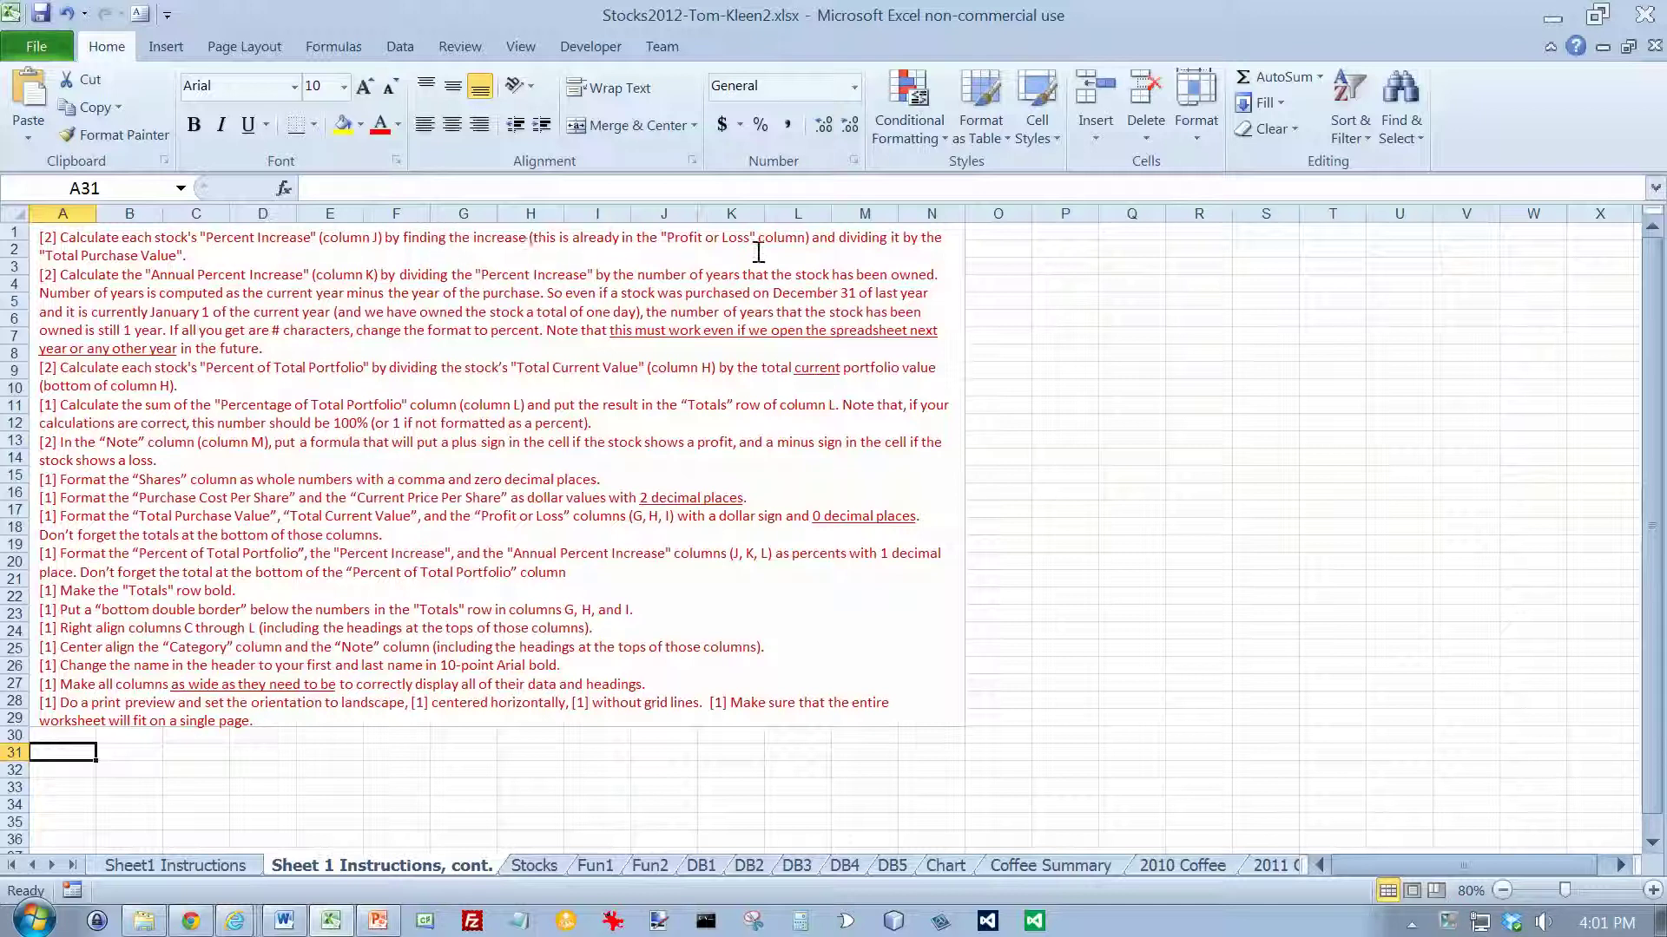
click(534, 866)
scroll(1009, 382, up, 2)
click(962, 365)
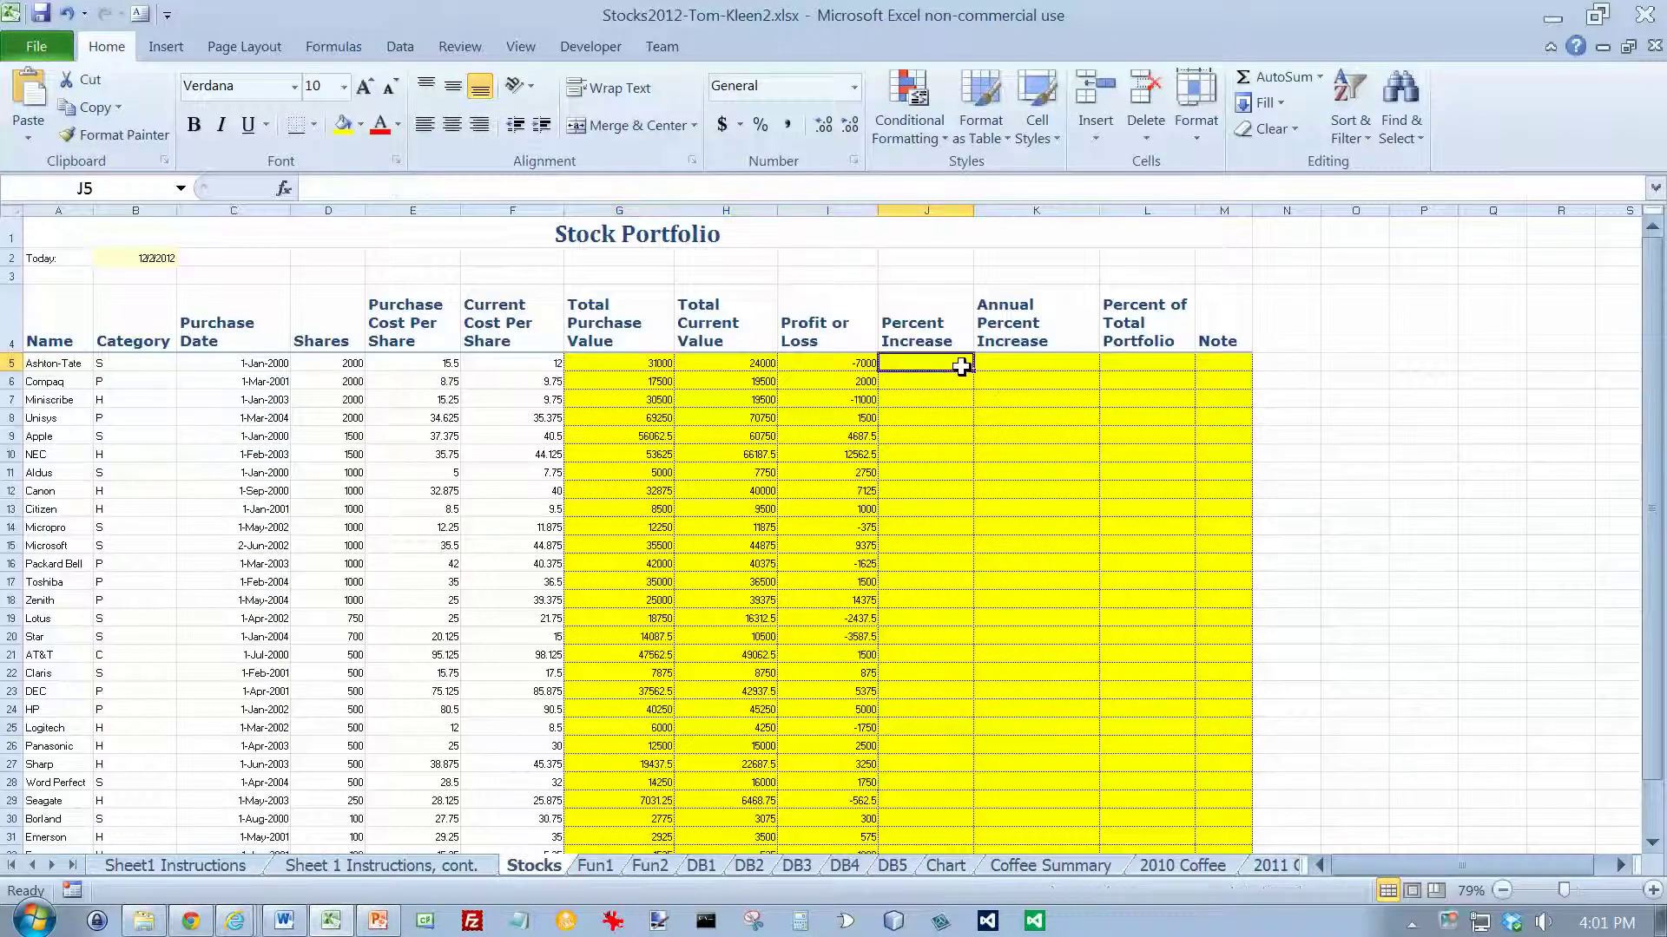
text(=)
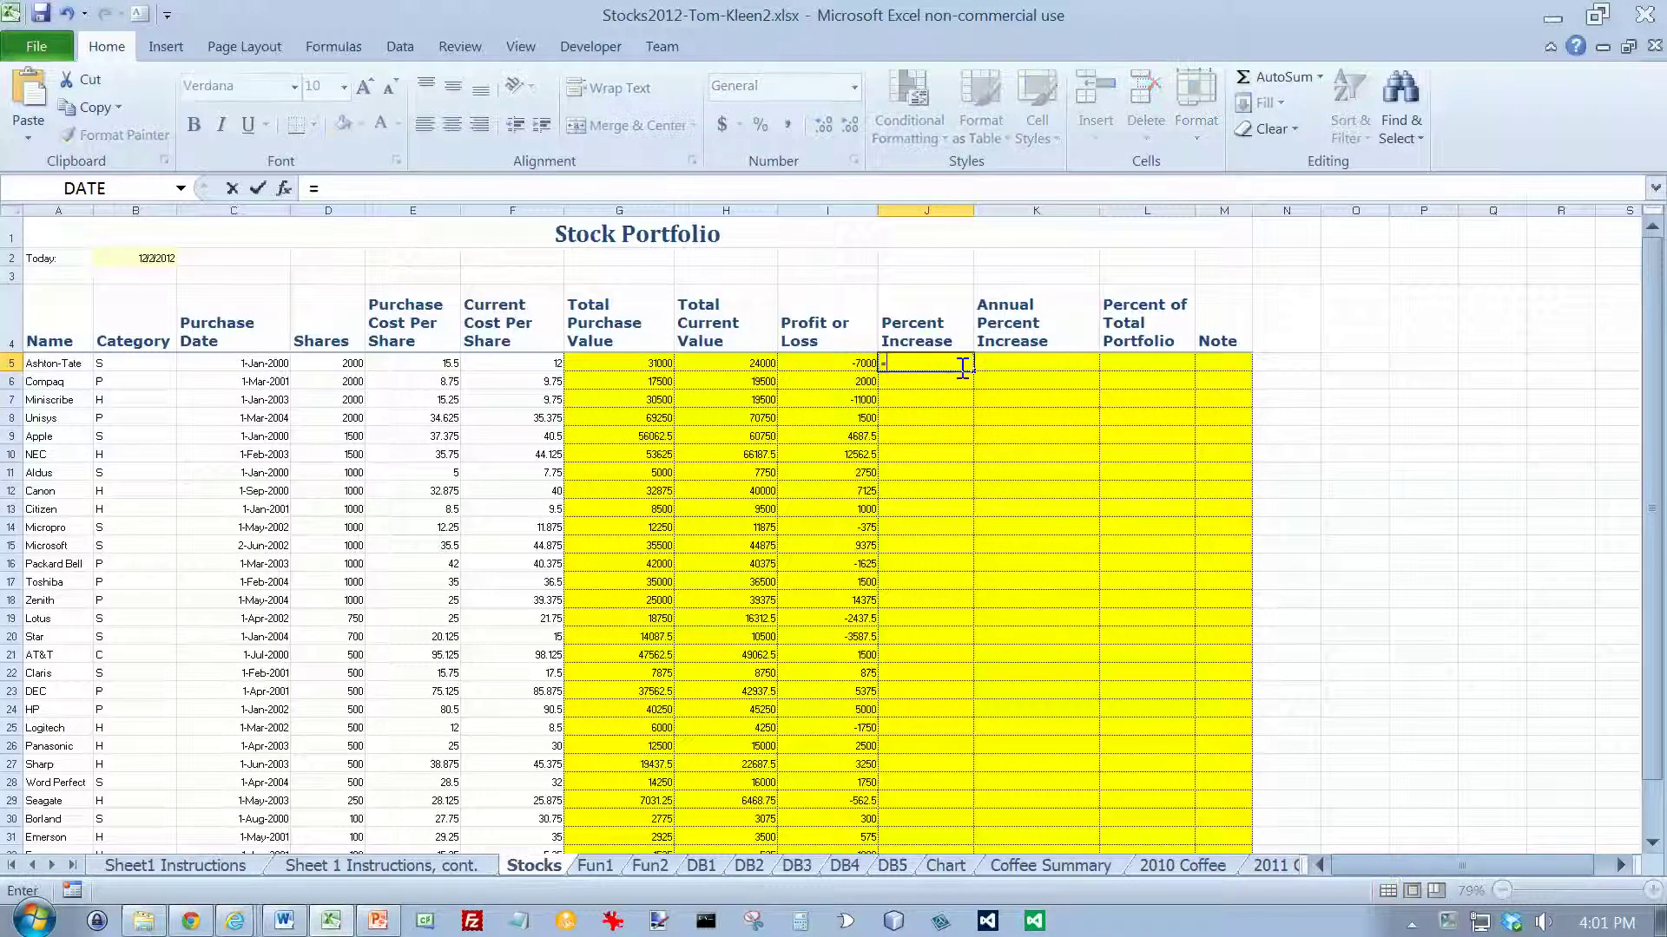
key(Left)
text(/)
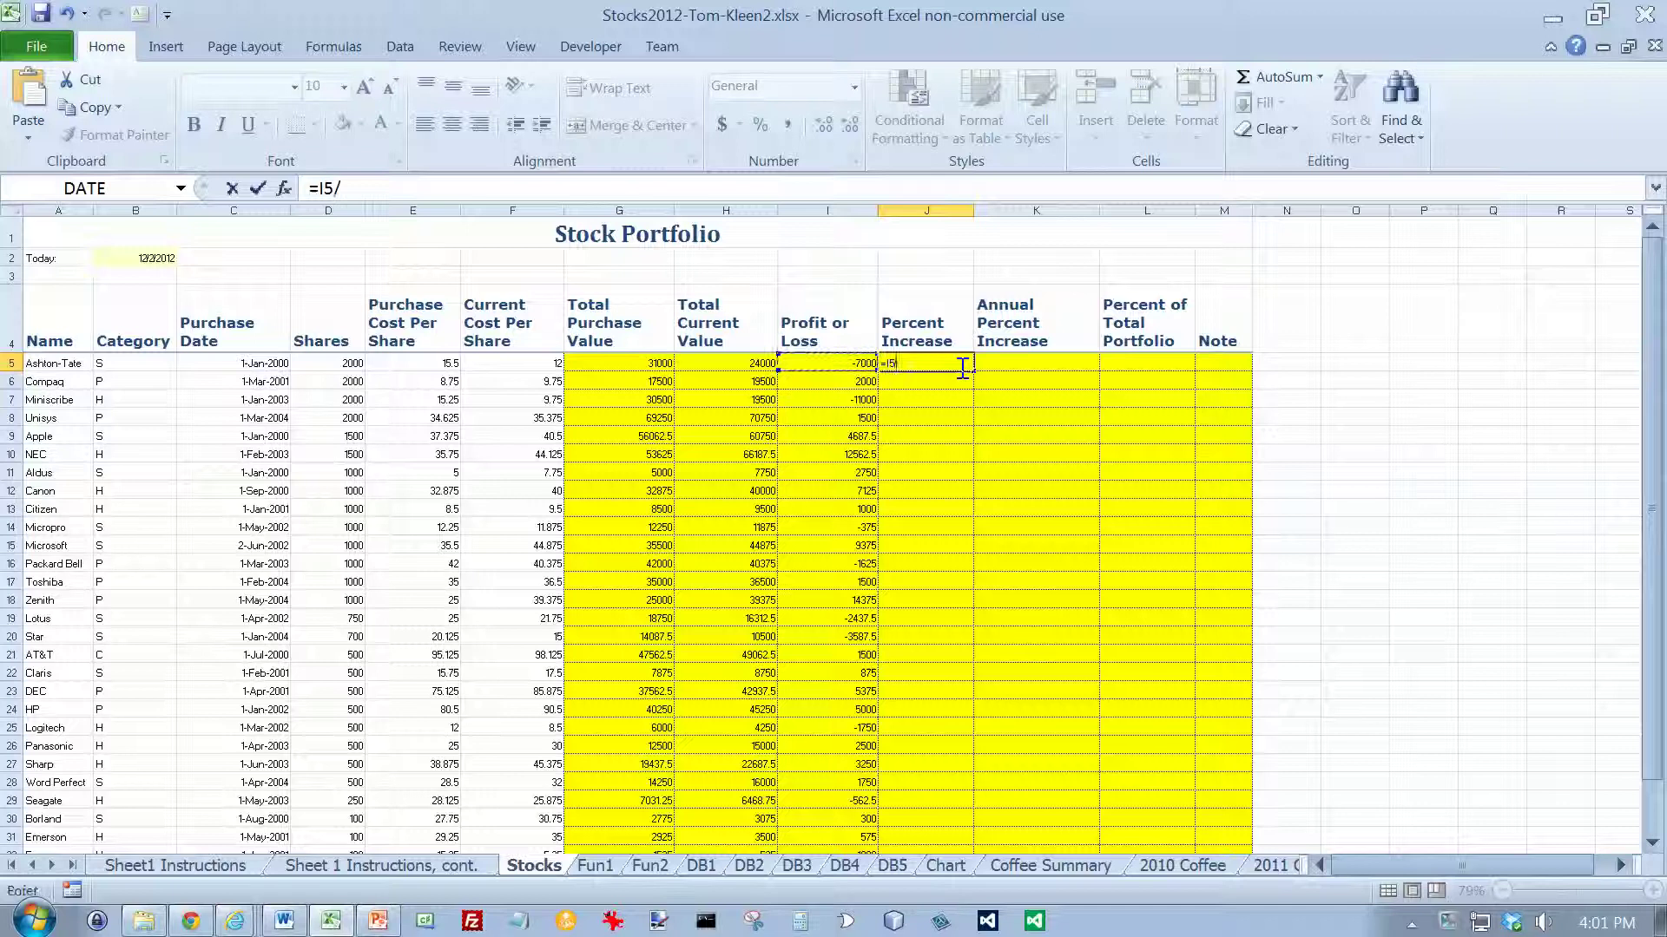
key(Left)
key(Left)
key(Left)
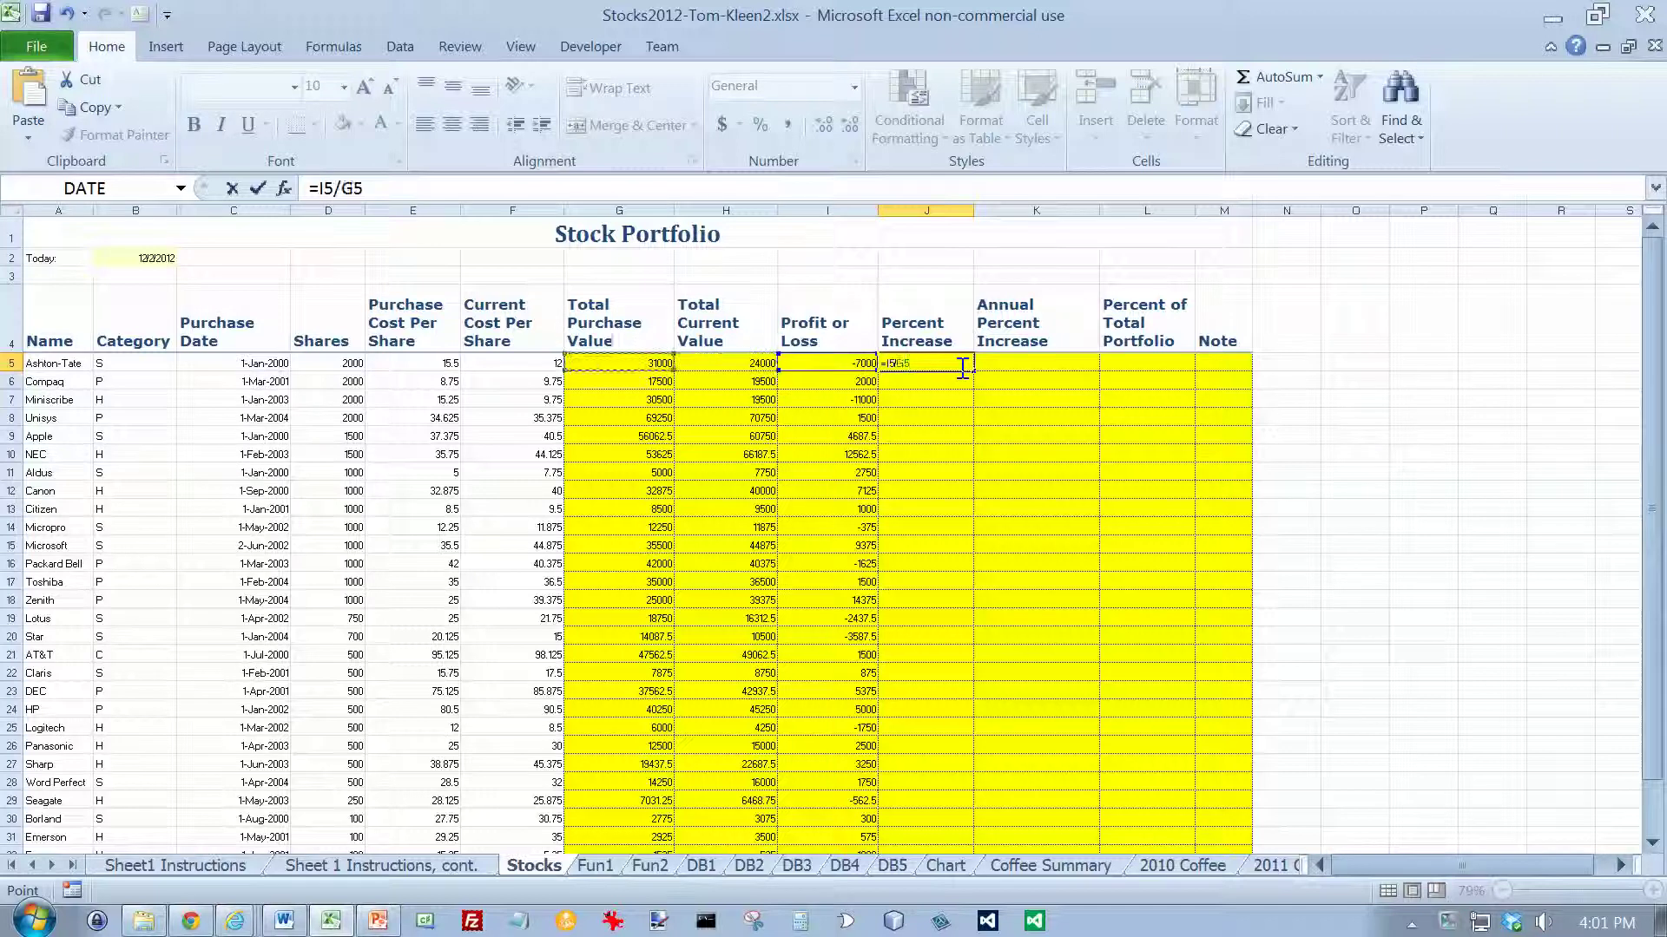
key(Return)
click(958, 364)
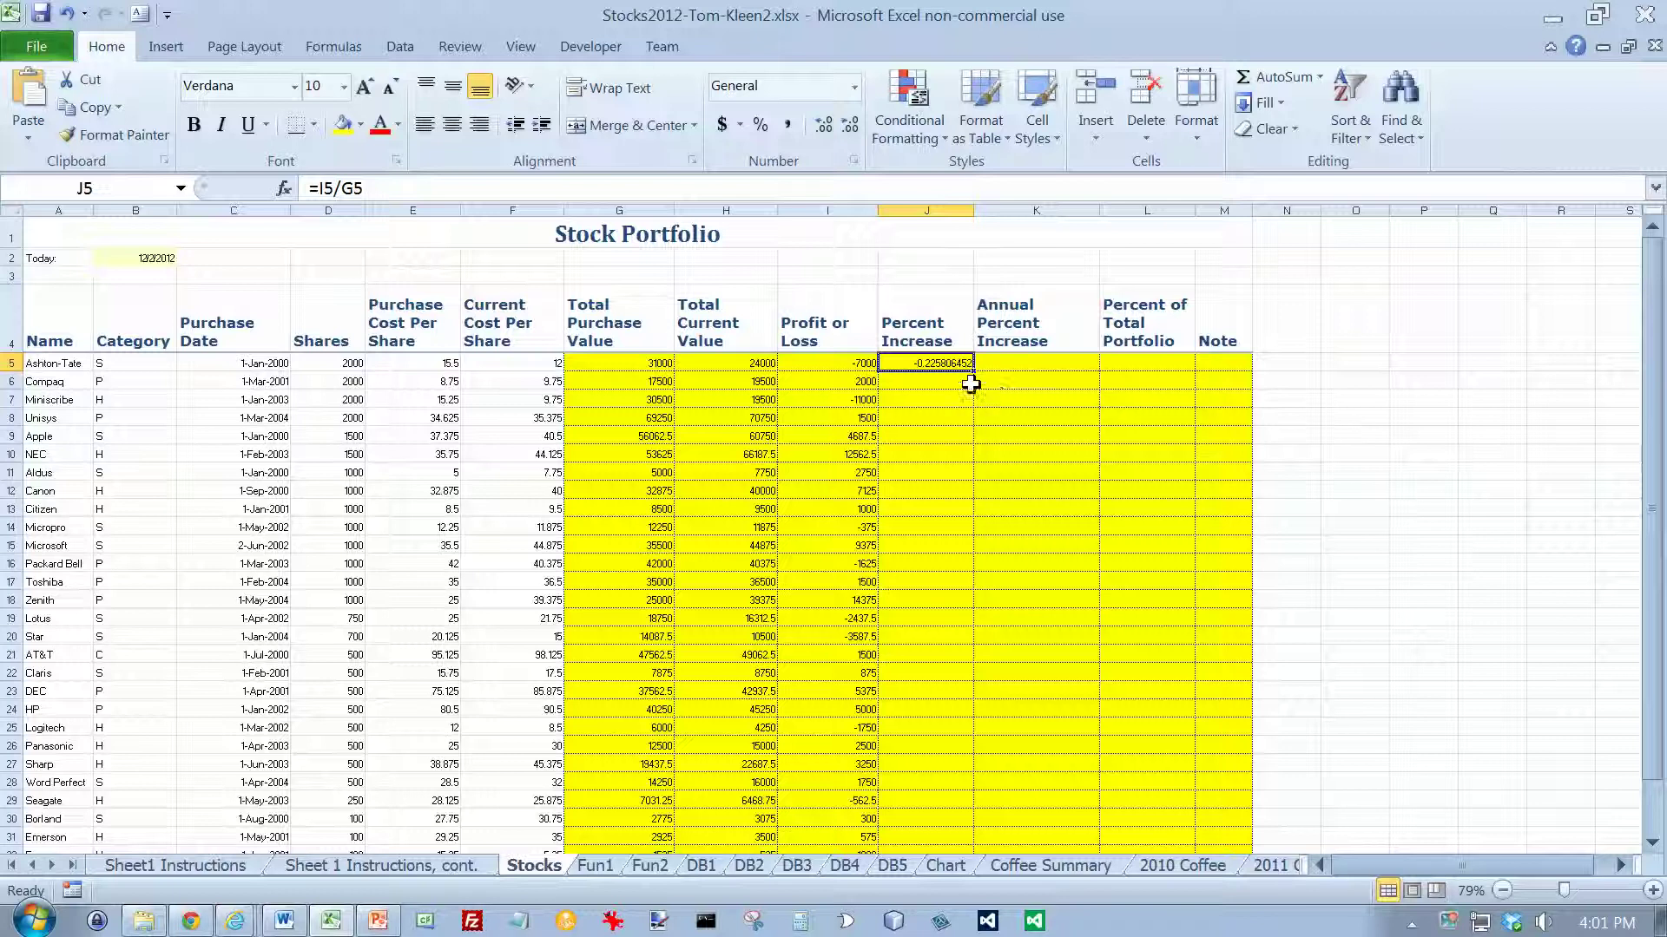
Recolor the Percent Increase instruction on Sheet 1 Instructions, cont. to black.
click(373, 866)
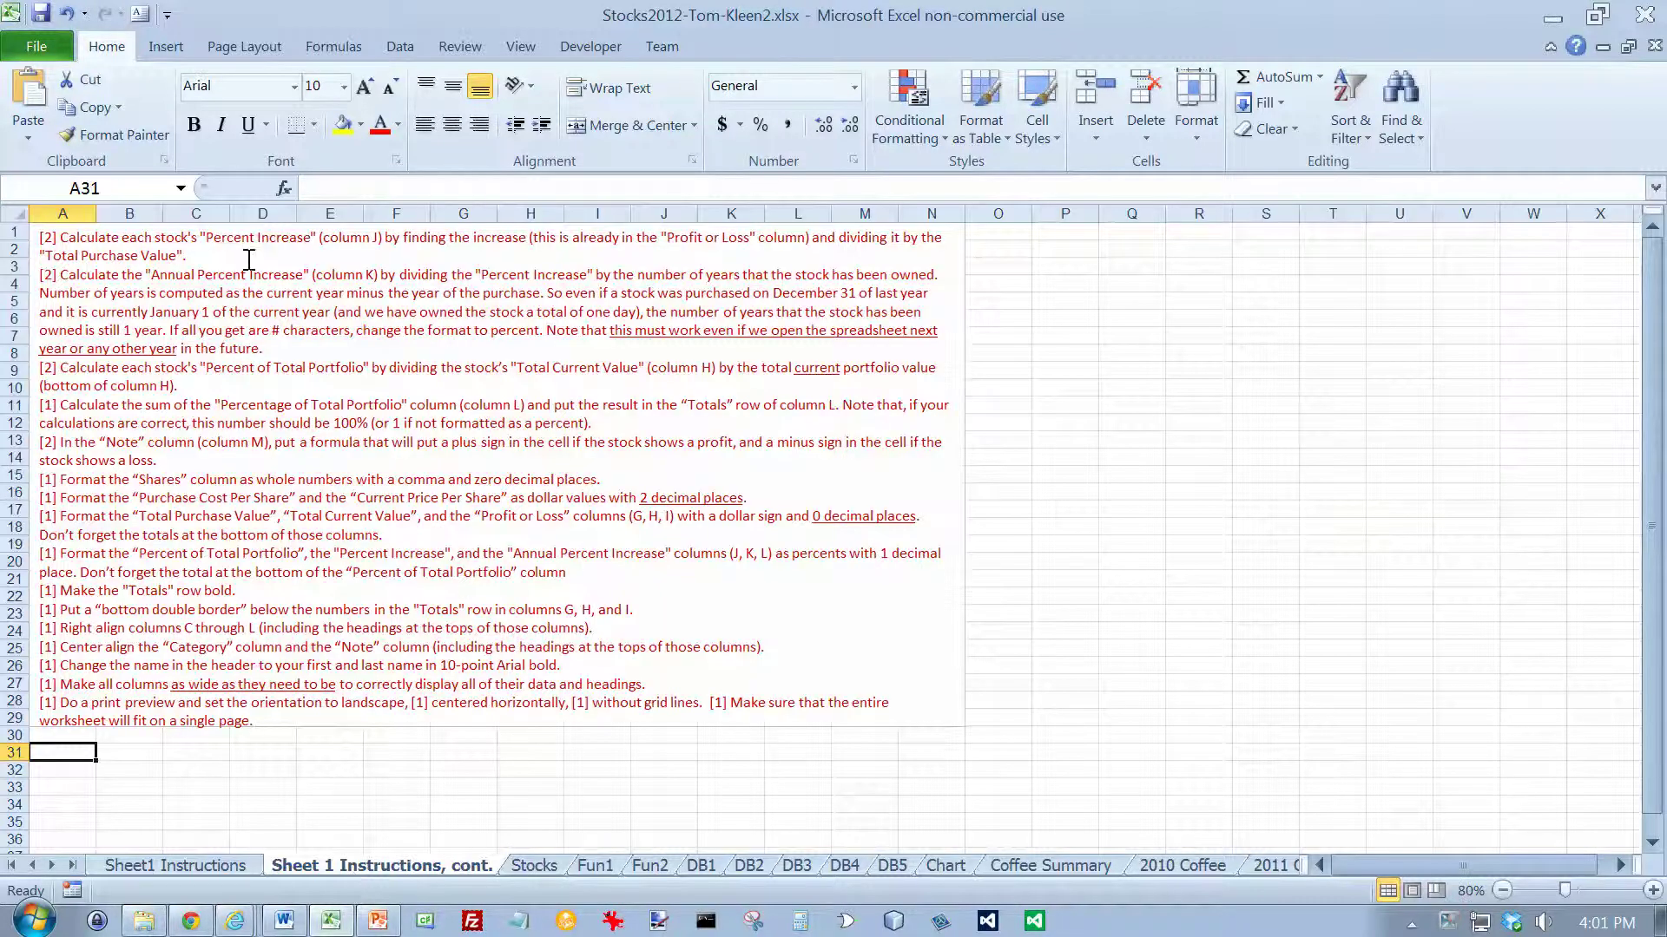
triple_click(213, 261)
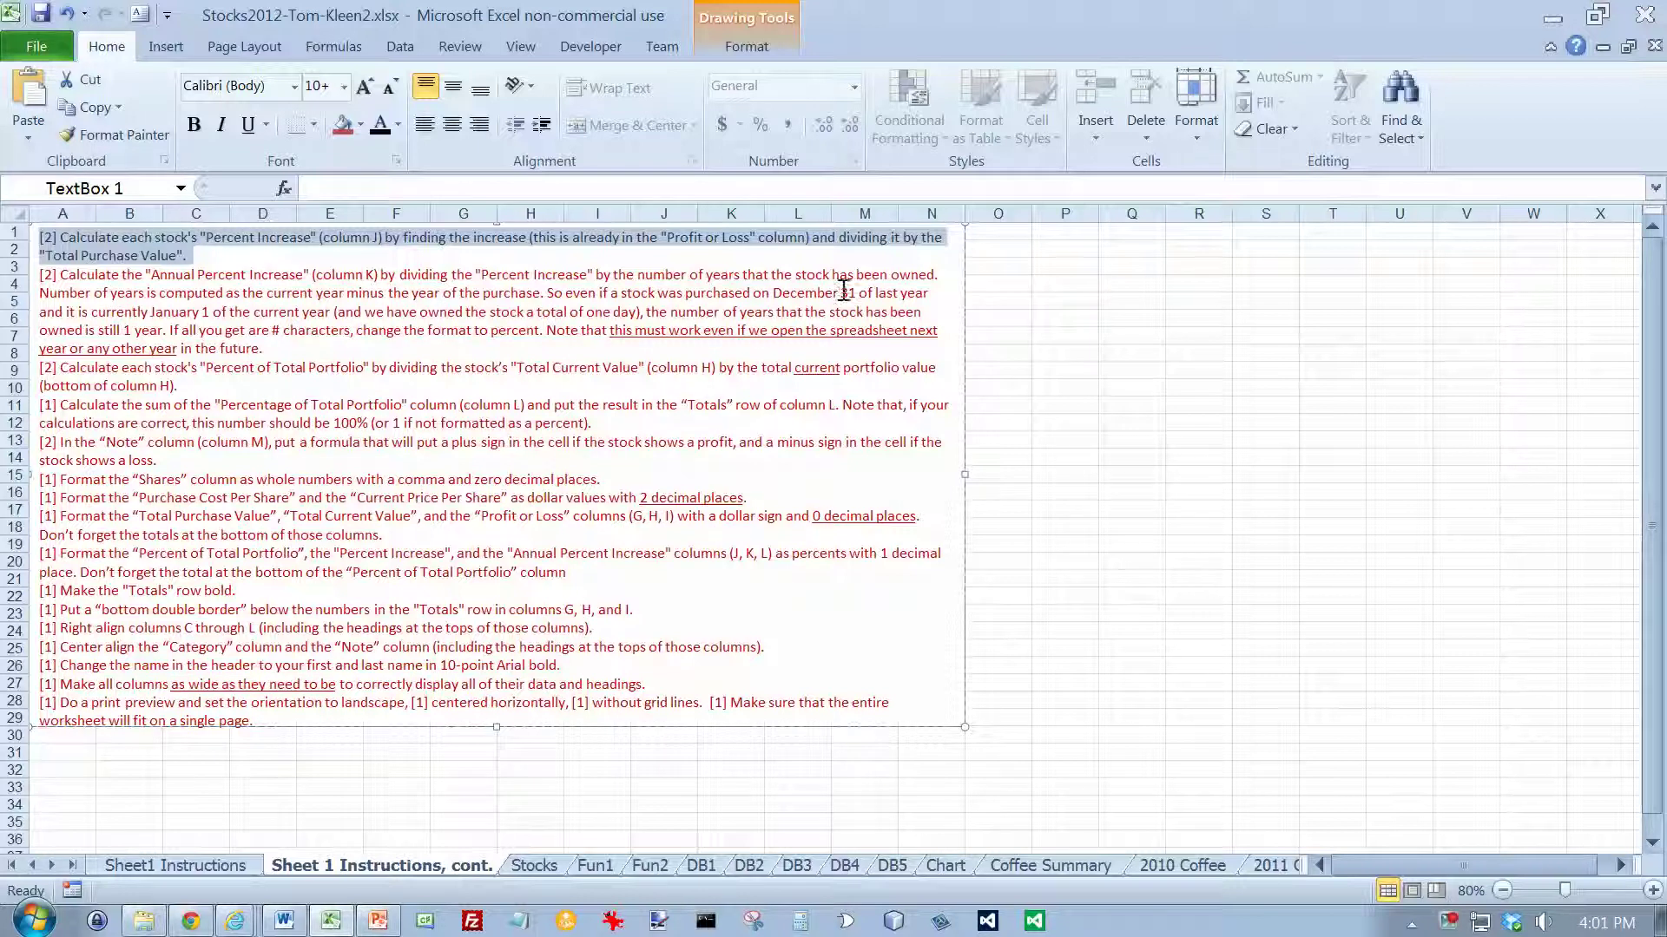
Enter the formula =J5/(year($B$2)-year(C5)) in K5 of the Annual Percent Increase column on the Stocks sheet.
click(536, 866)
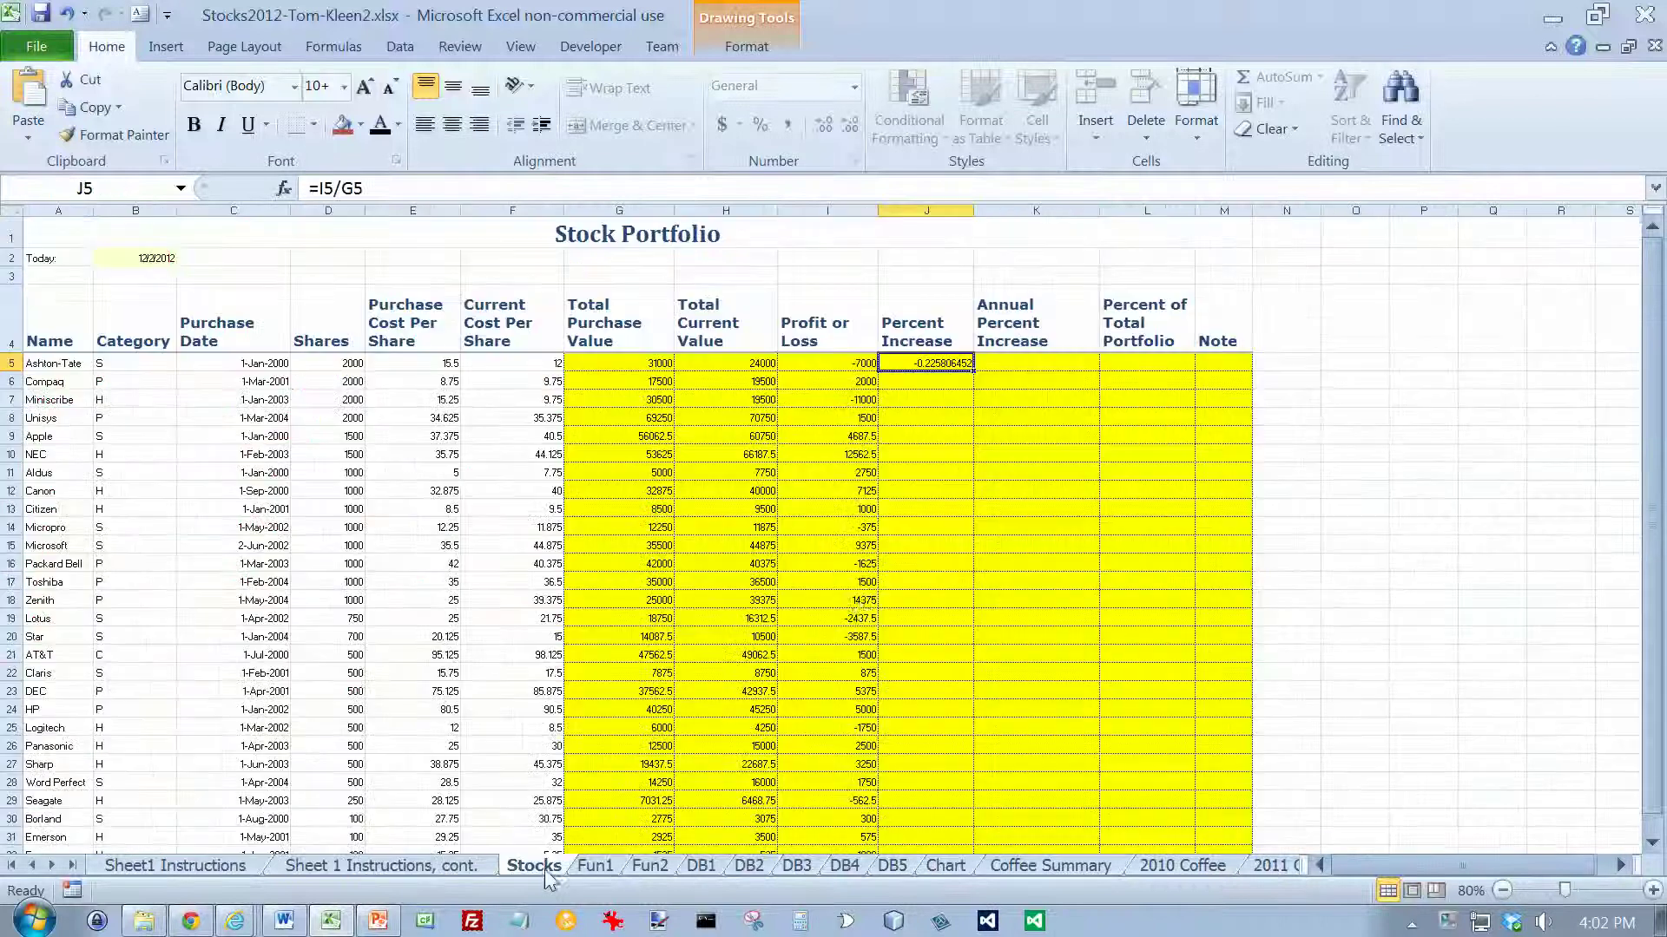
key(Right)
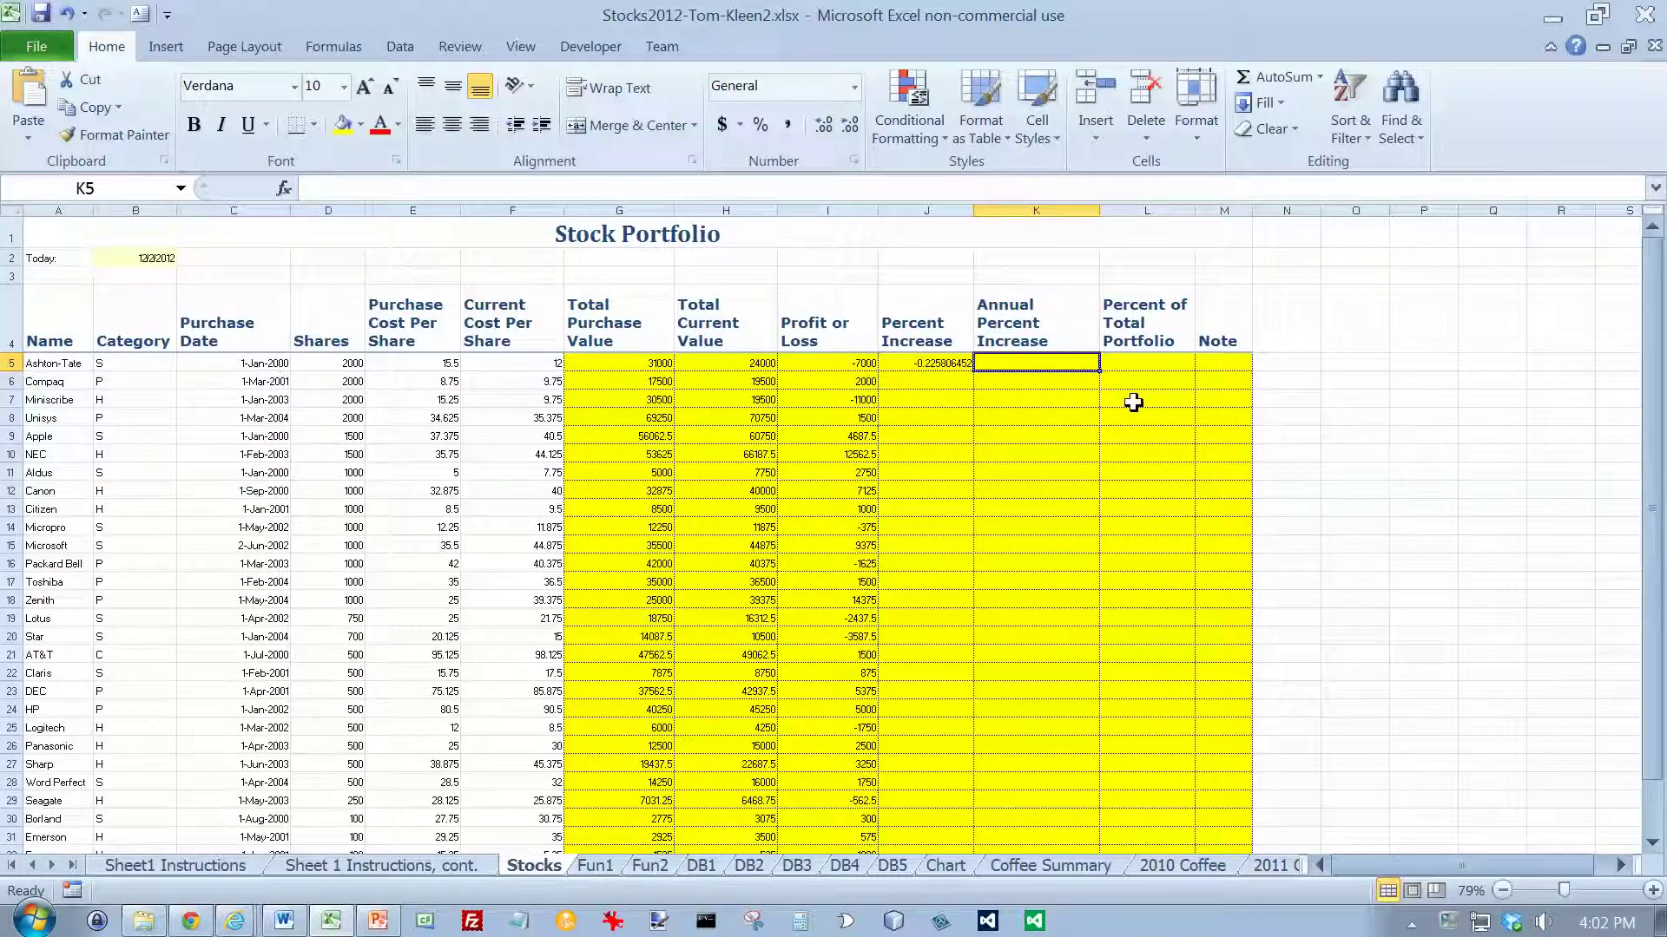
text(=)
key(Left)
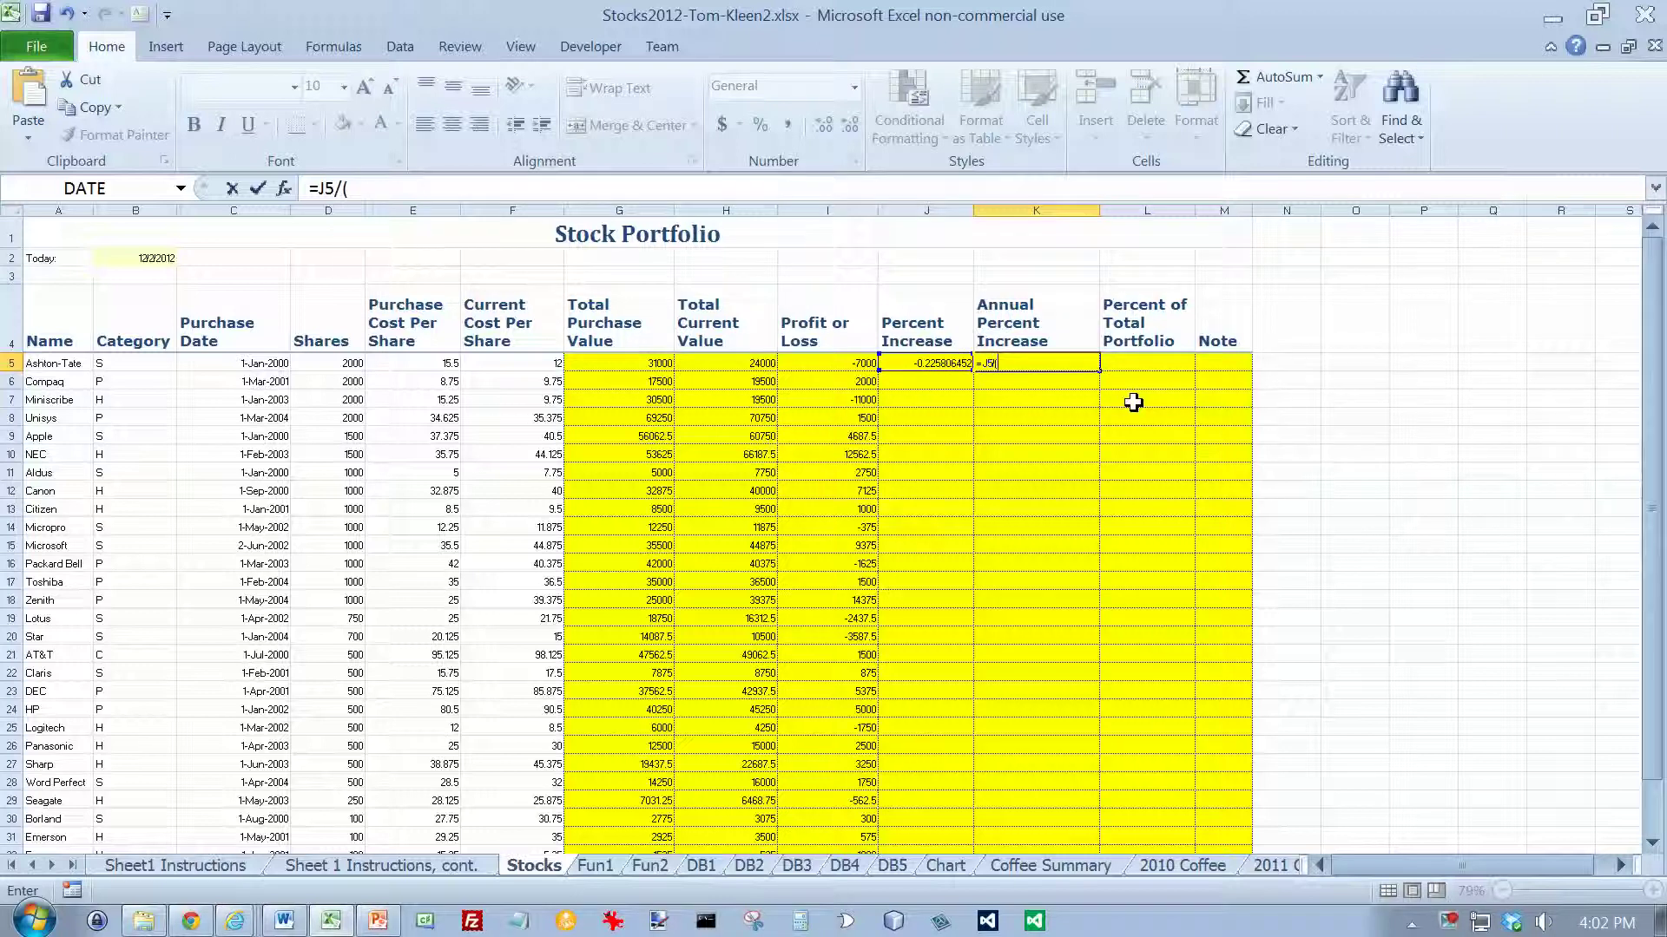
text(/(year()
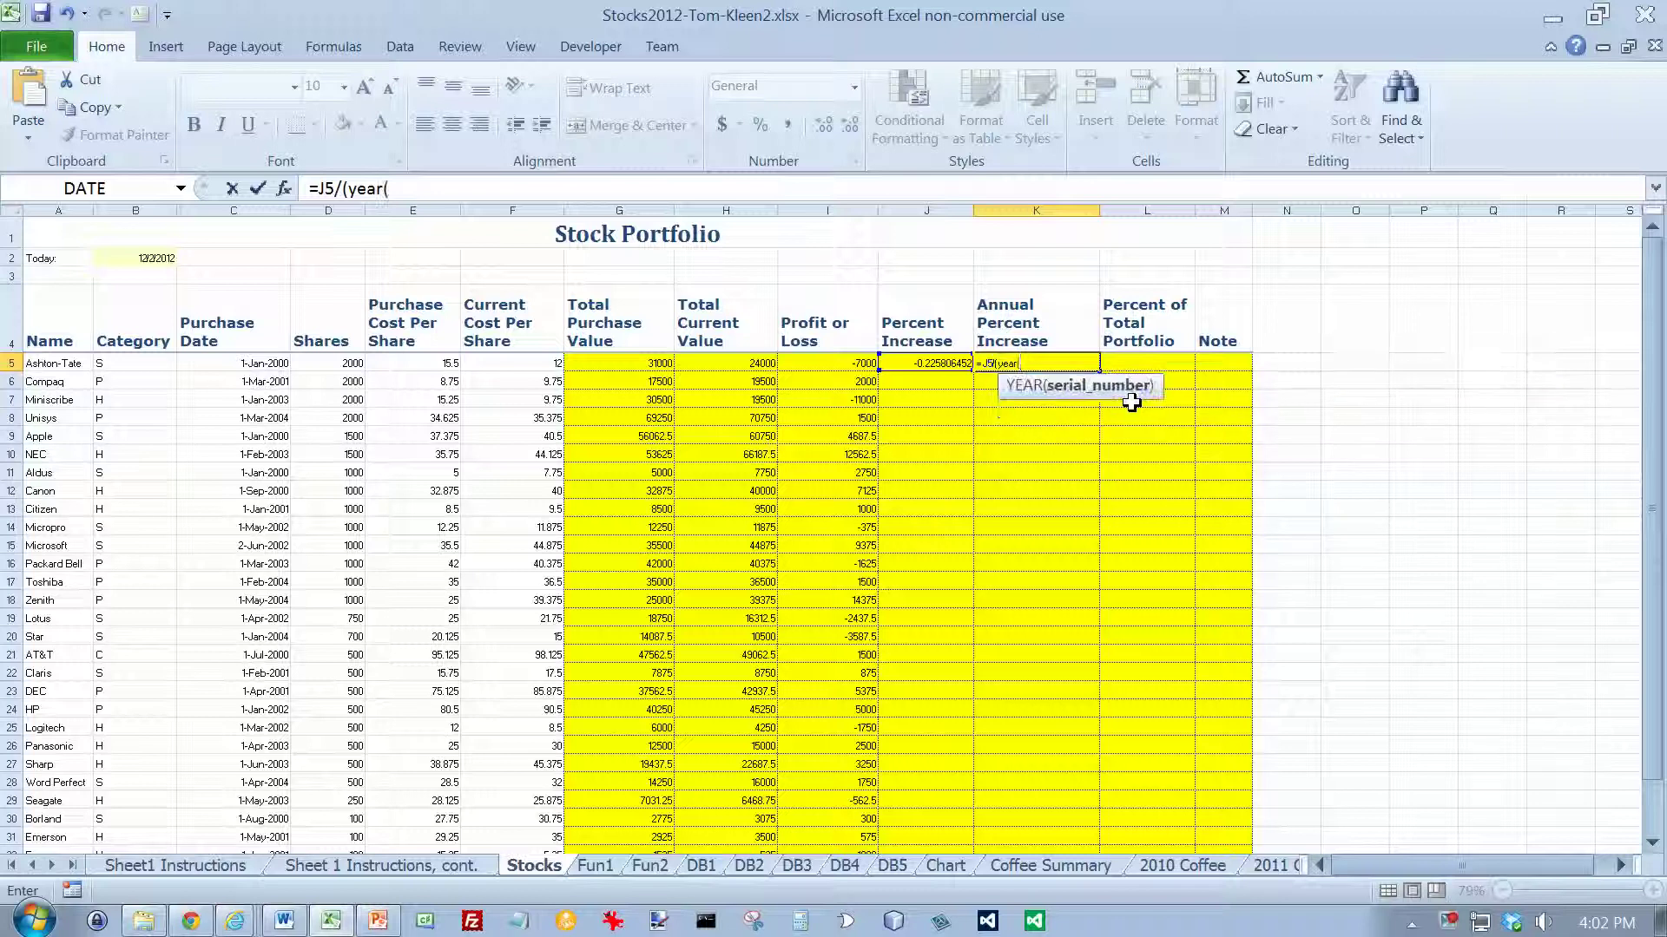
click(151, 259)
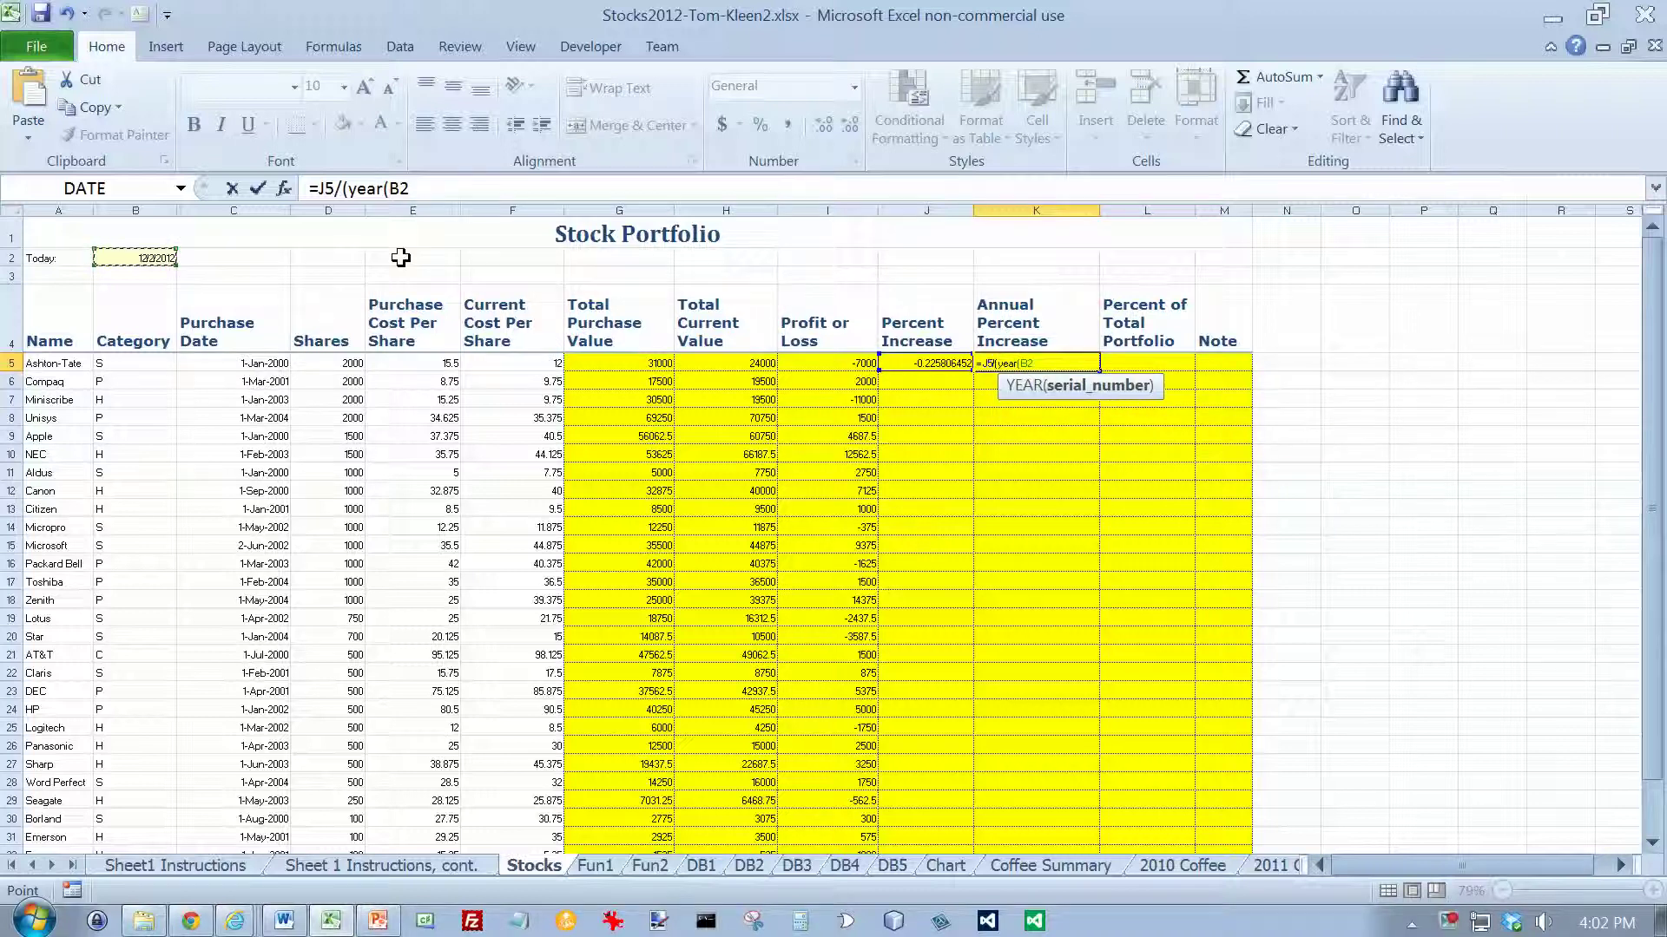
key(F4)
text()-year)
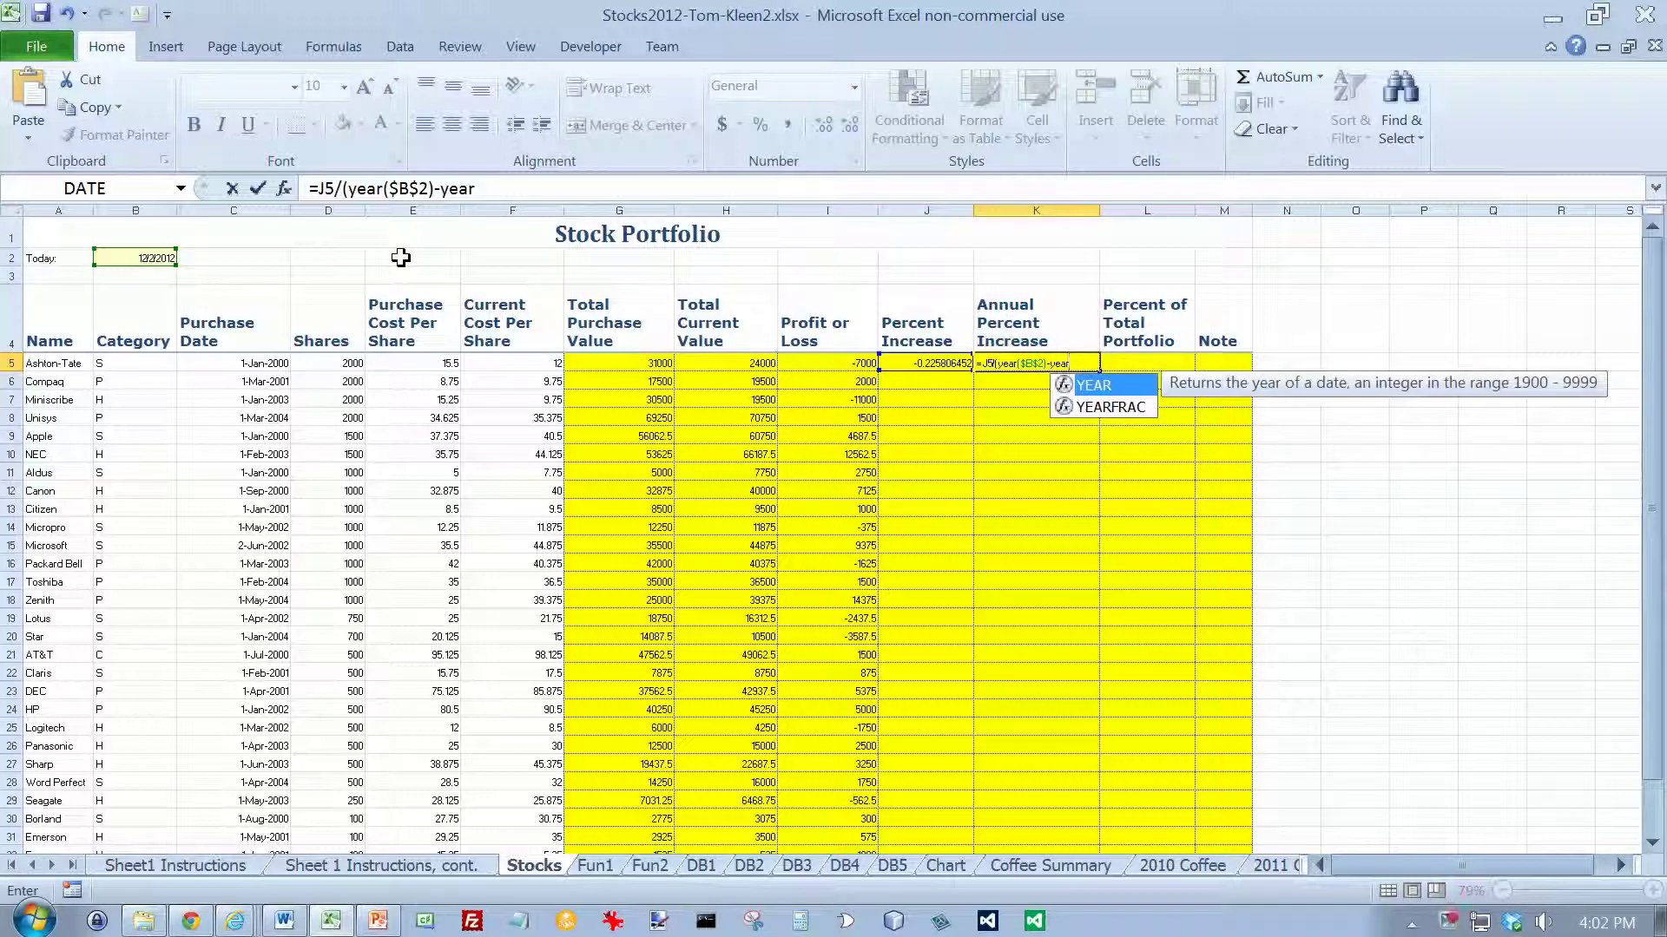
text(()
click(263, 365)
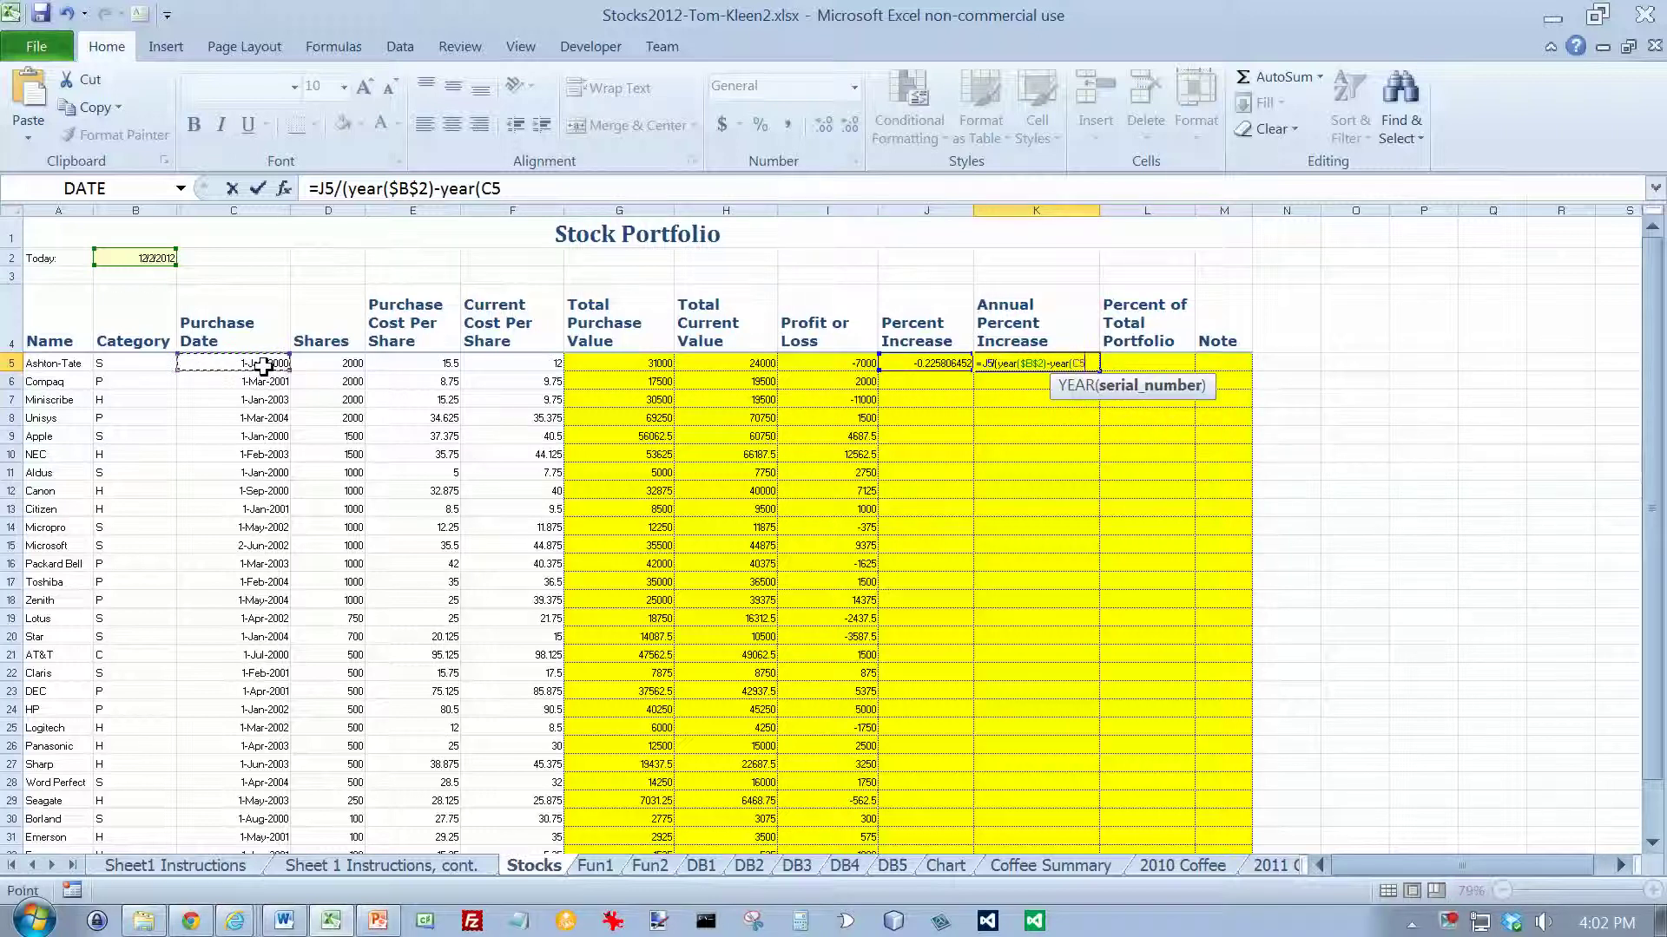
text())
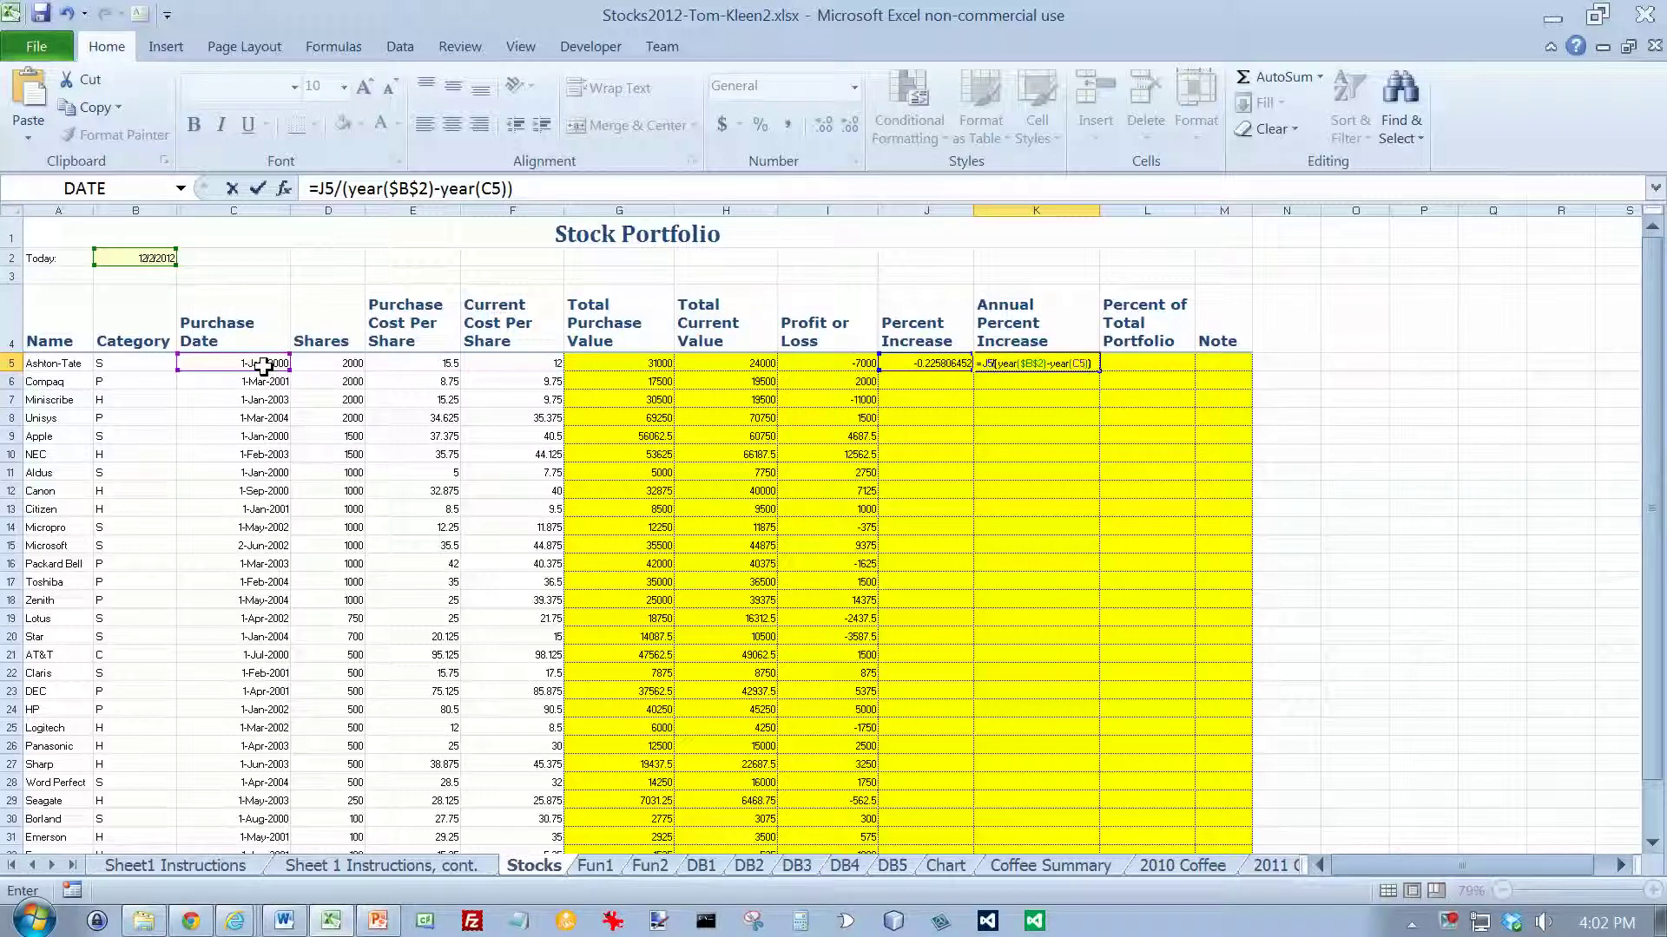
key(Return)
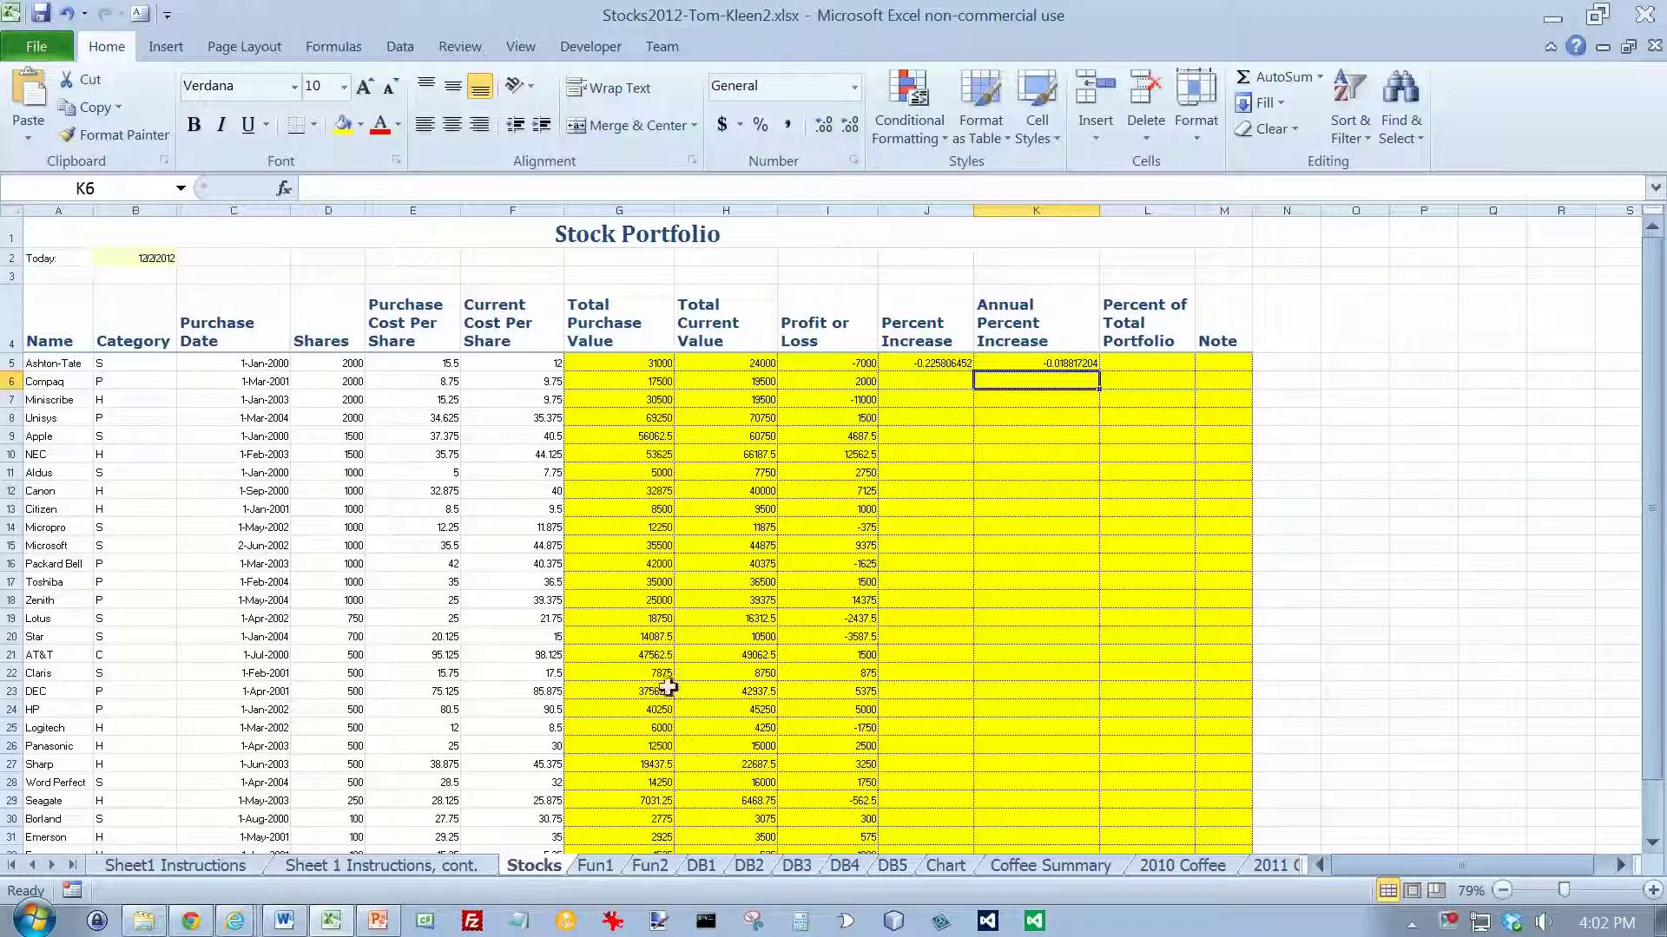
Recolor the whole Annual Percent Increase instruction, including its [2] marker, to black and return to the Stocks sheet.
click(307, 873)
drag(264, 349, 35, 273)
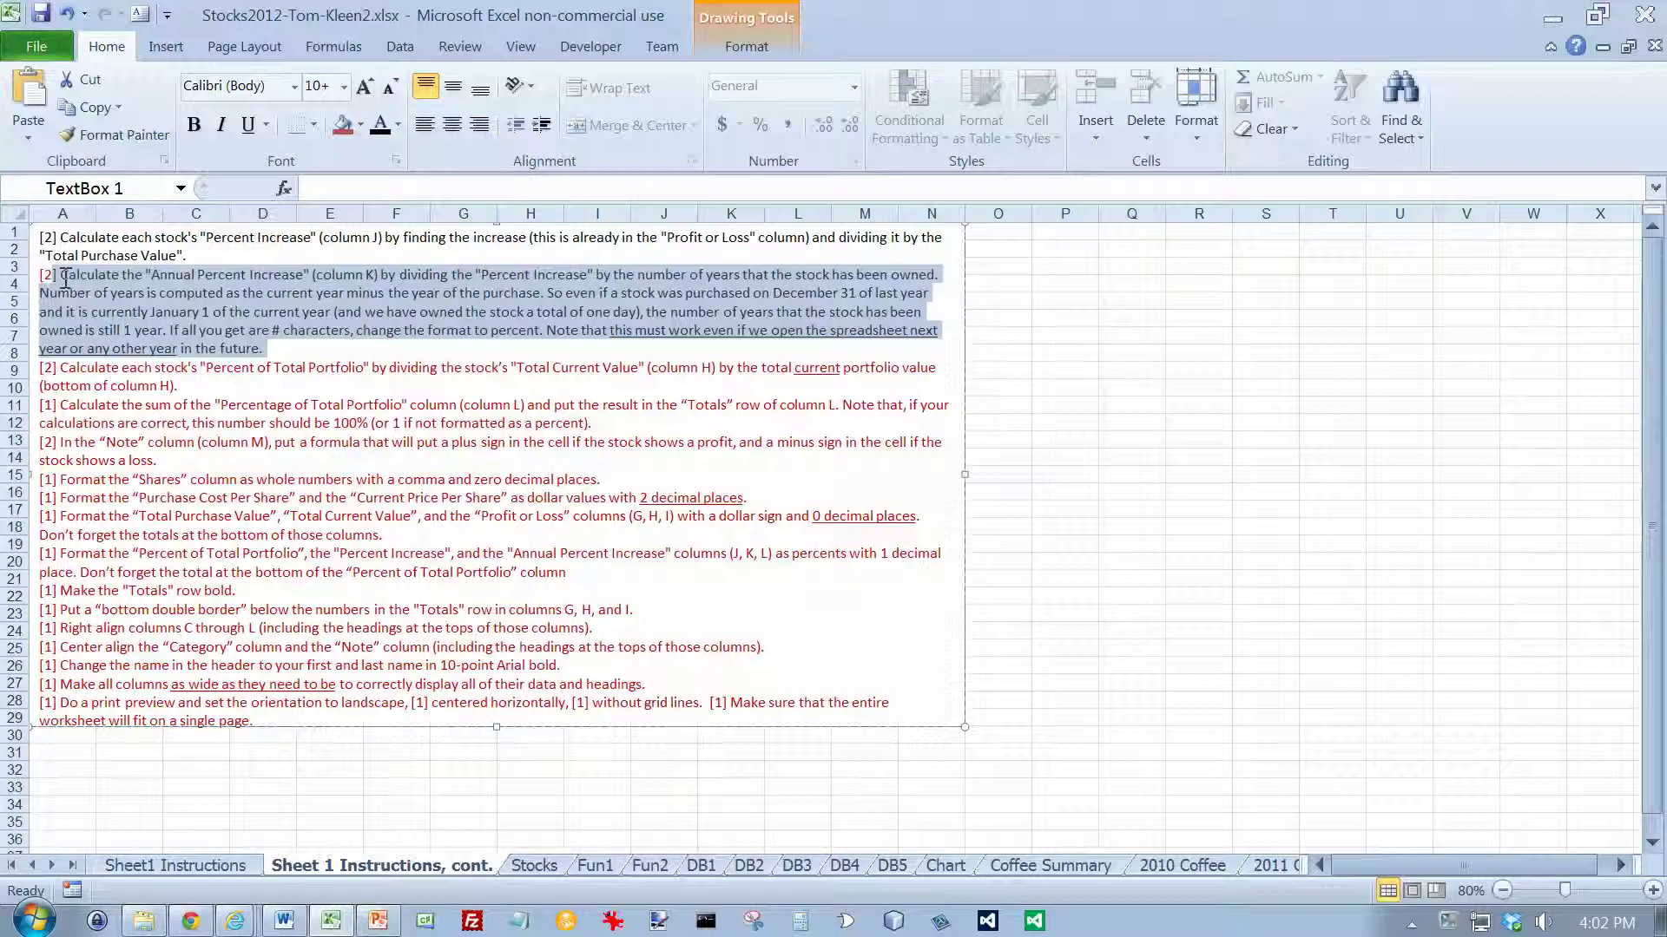
drag(59, 276, 36, 276)
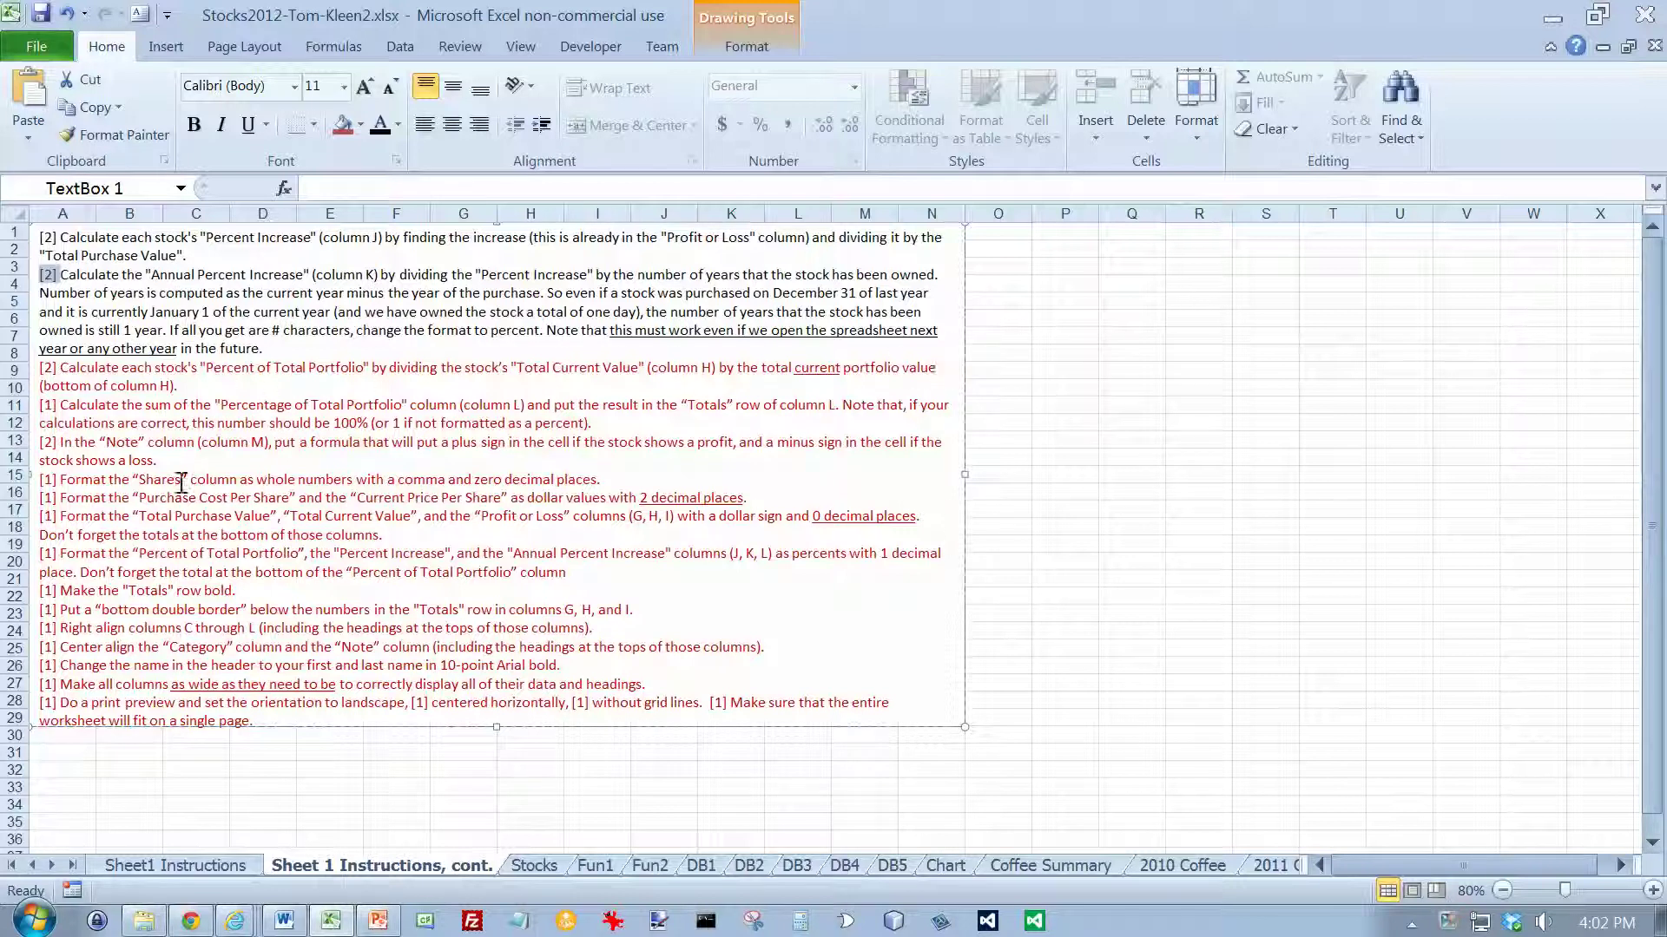
click(536, 867)
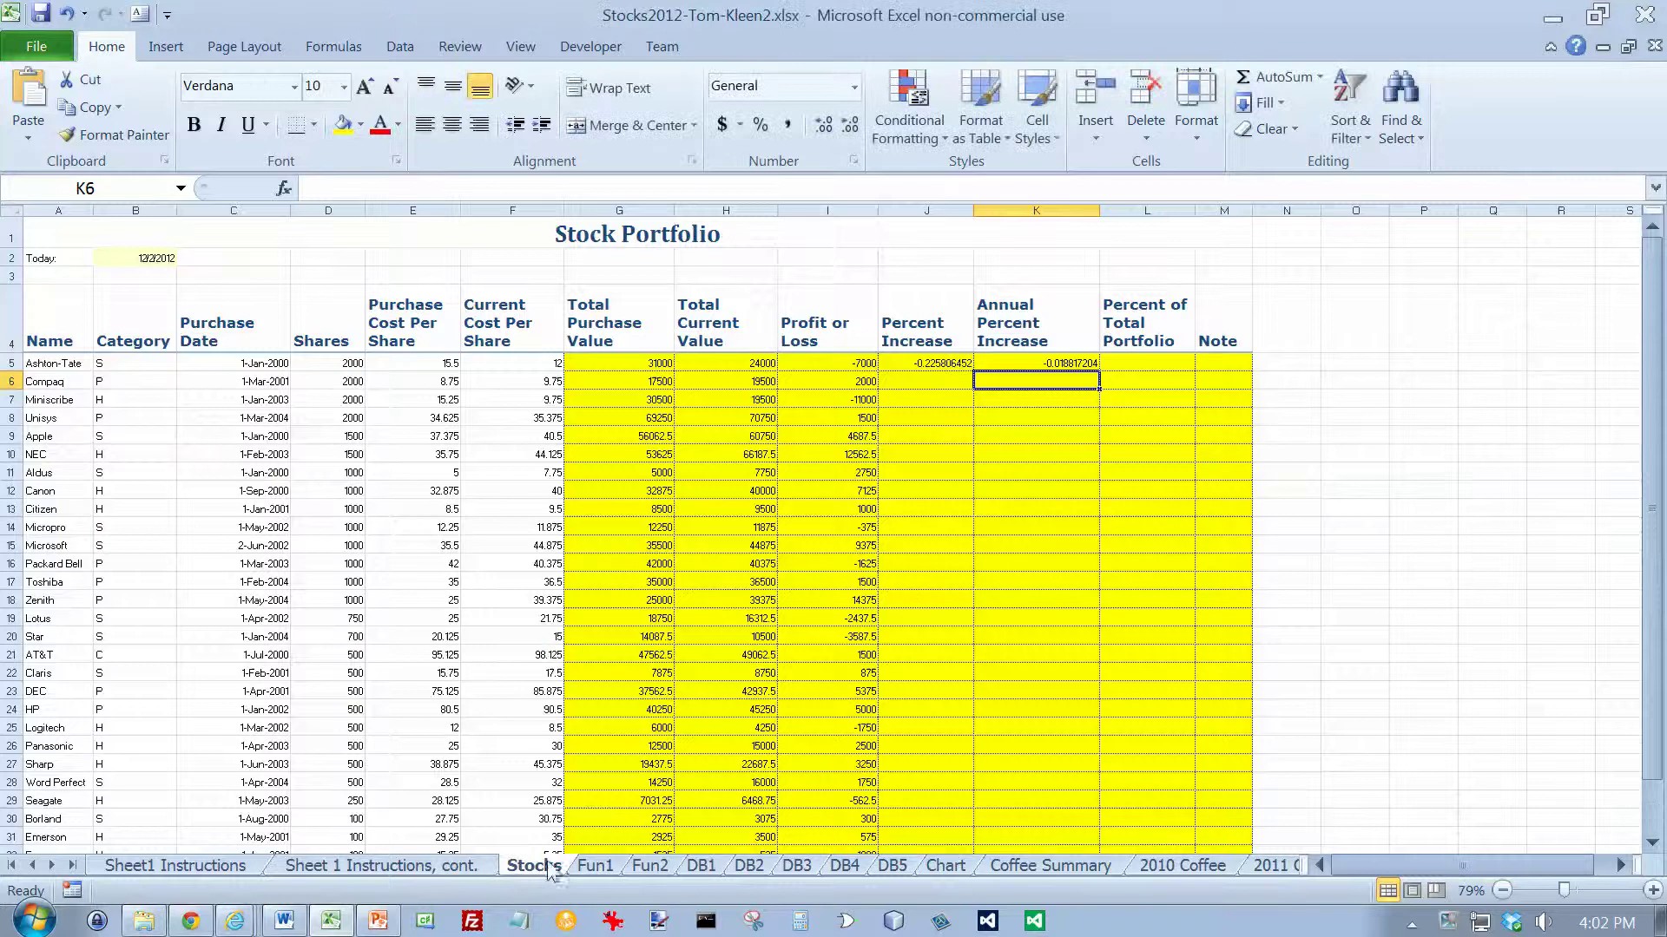
Enter the formula =H5/$H$35 in L5 of the Percent of Total Portfolio column on the Stocks sheet.
click(1138, 365)
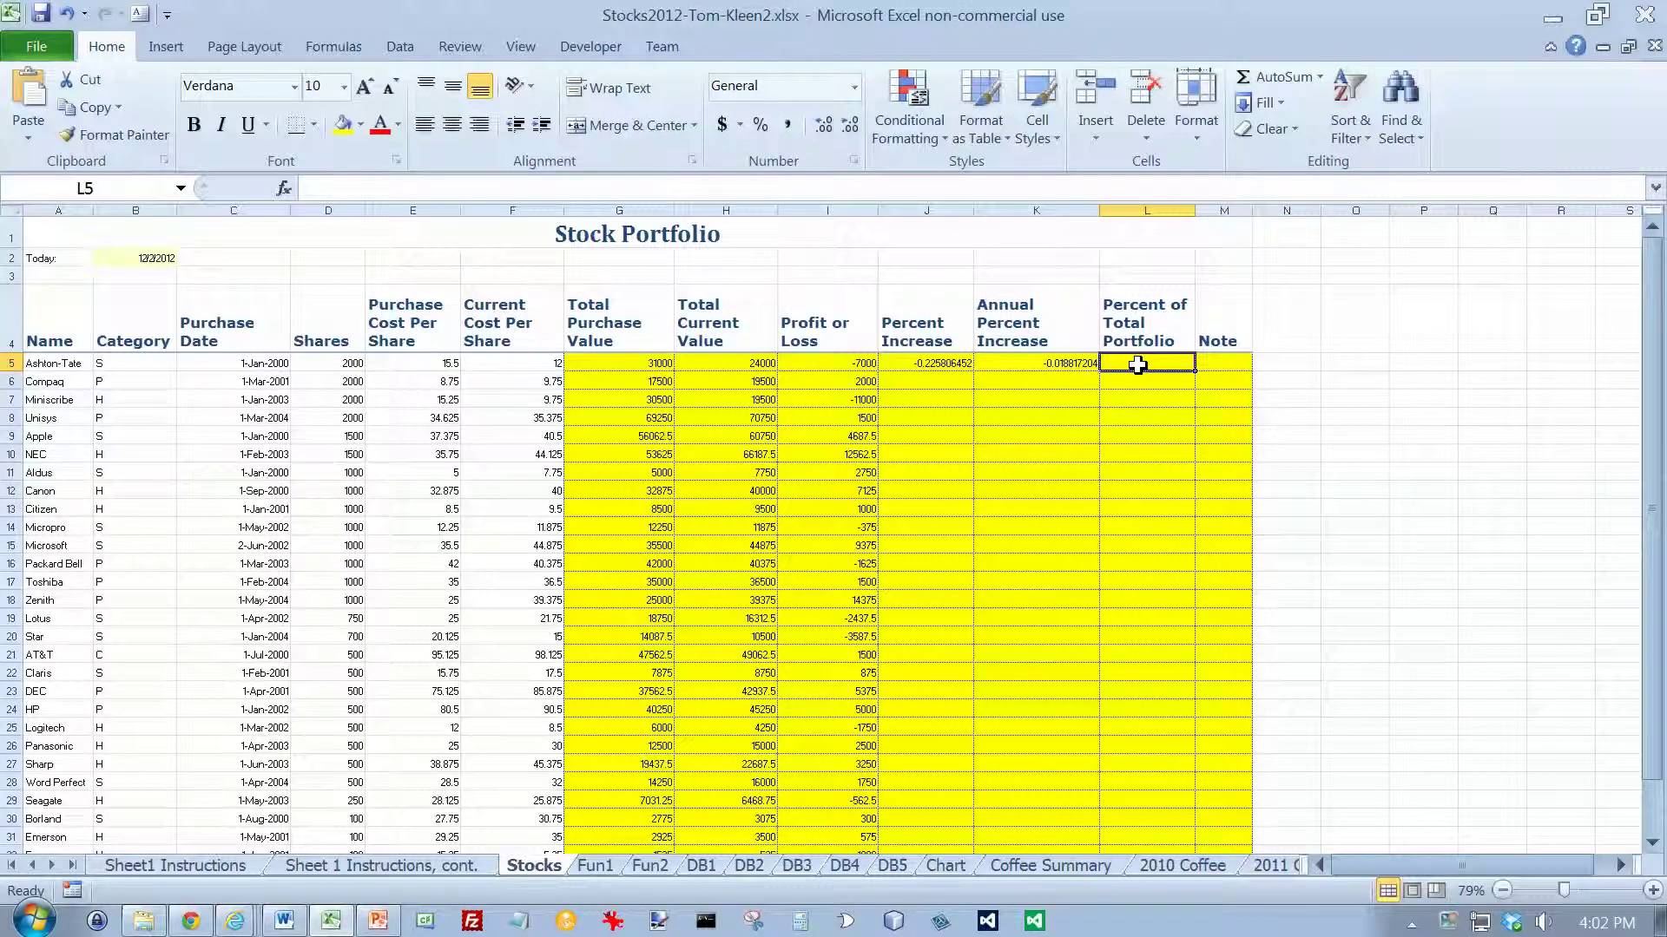
text(=)
key(Left)
key(Left)
key(Left)
key(Left)
text(/)
scroll(795, 469, down, 4)
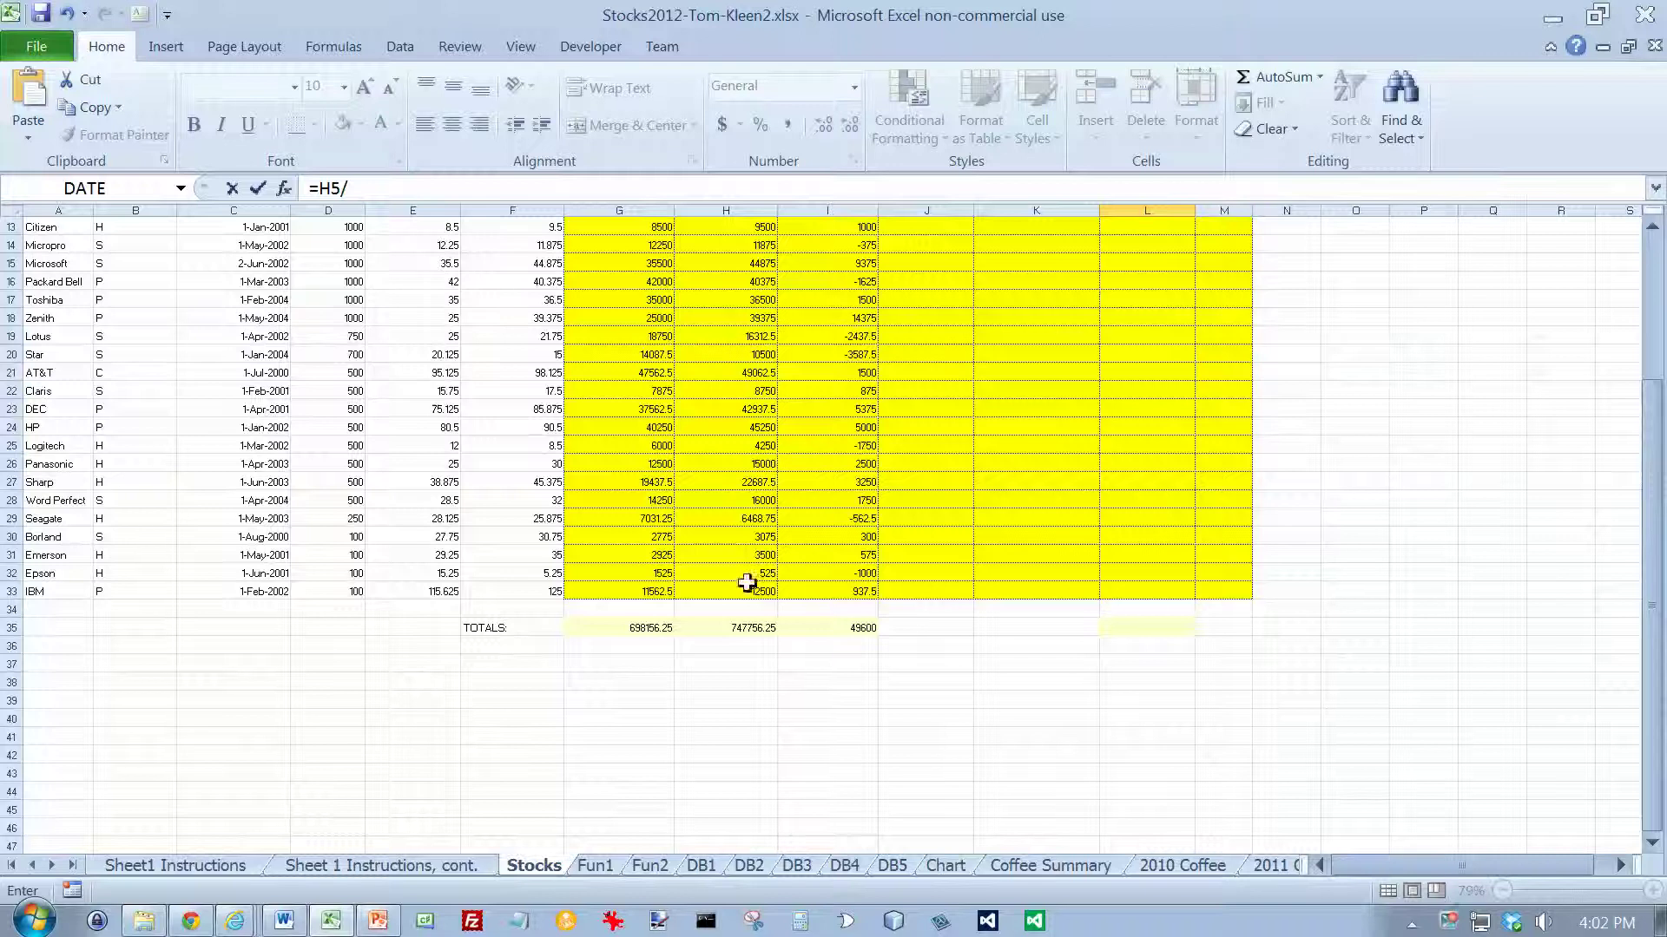
click(749, 628)
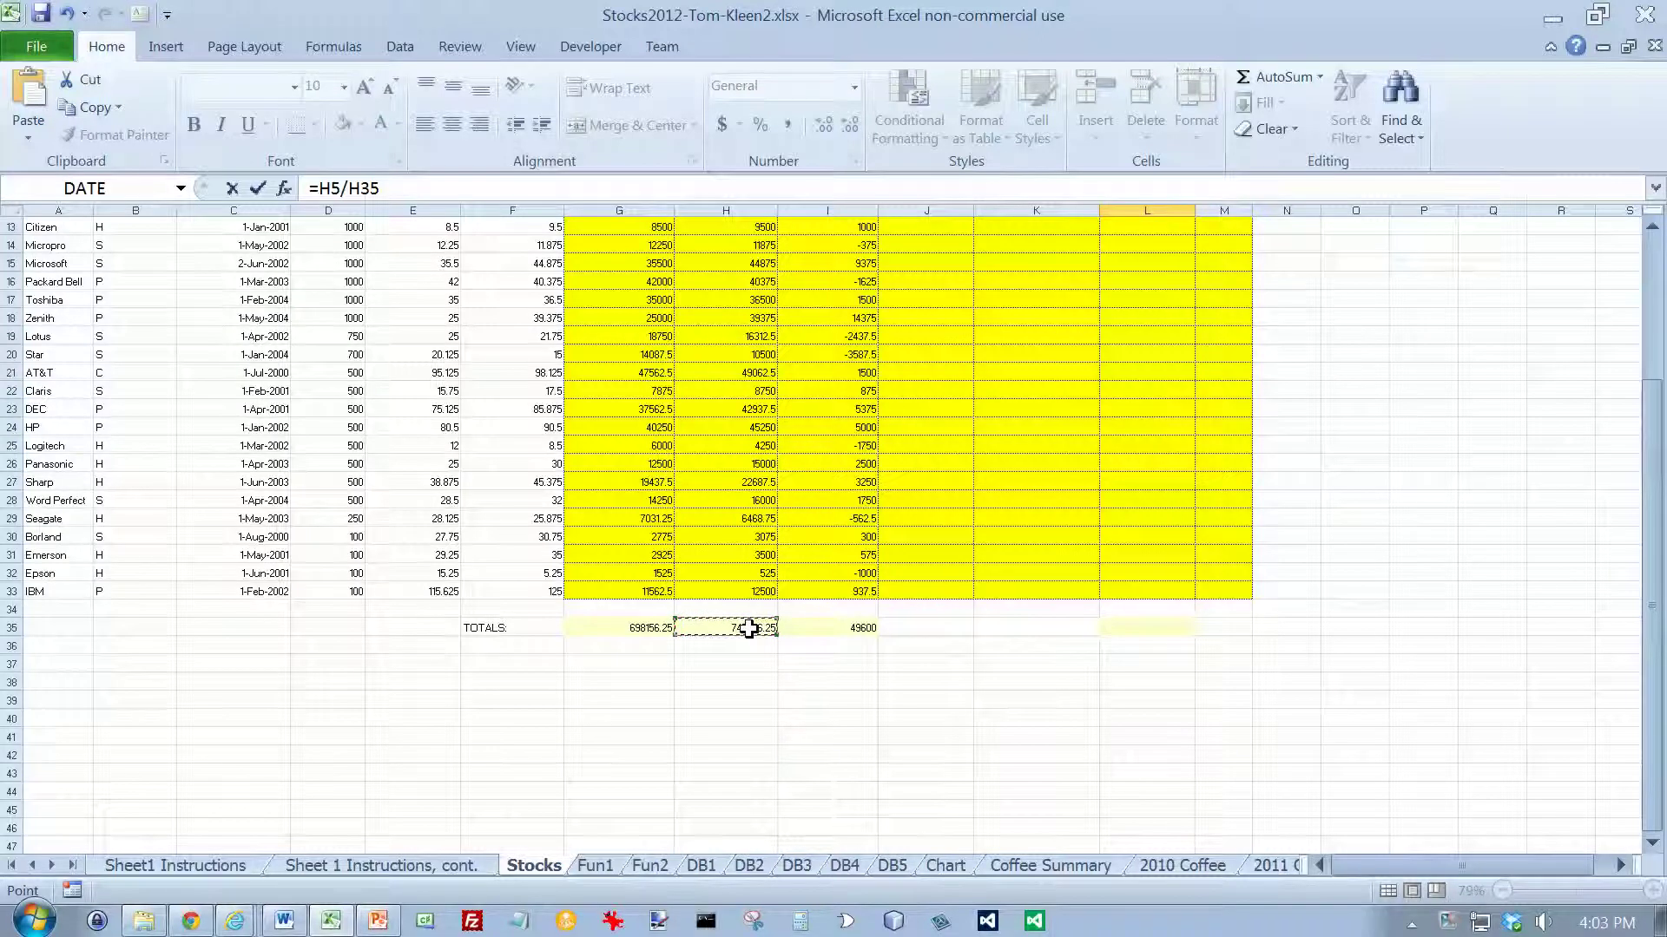
key(F4)
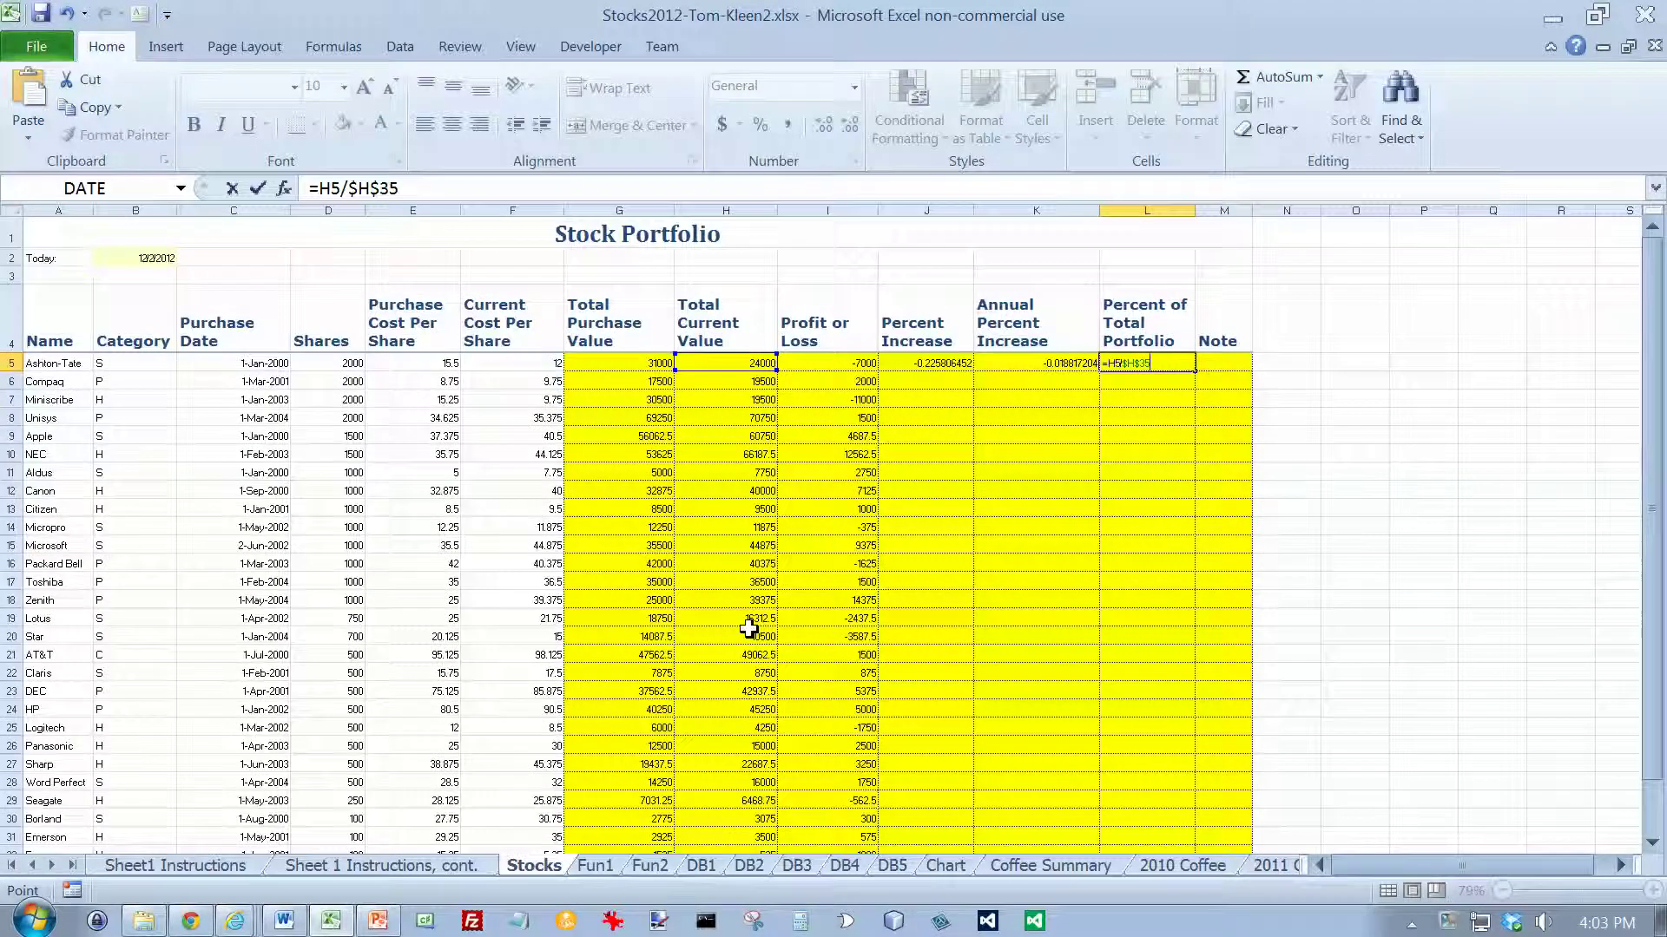
key(Return)
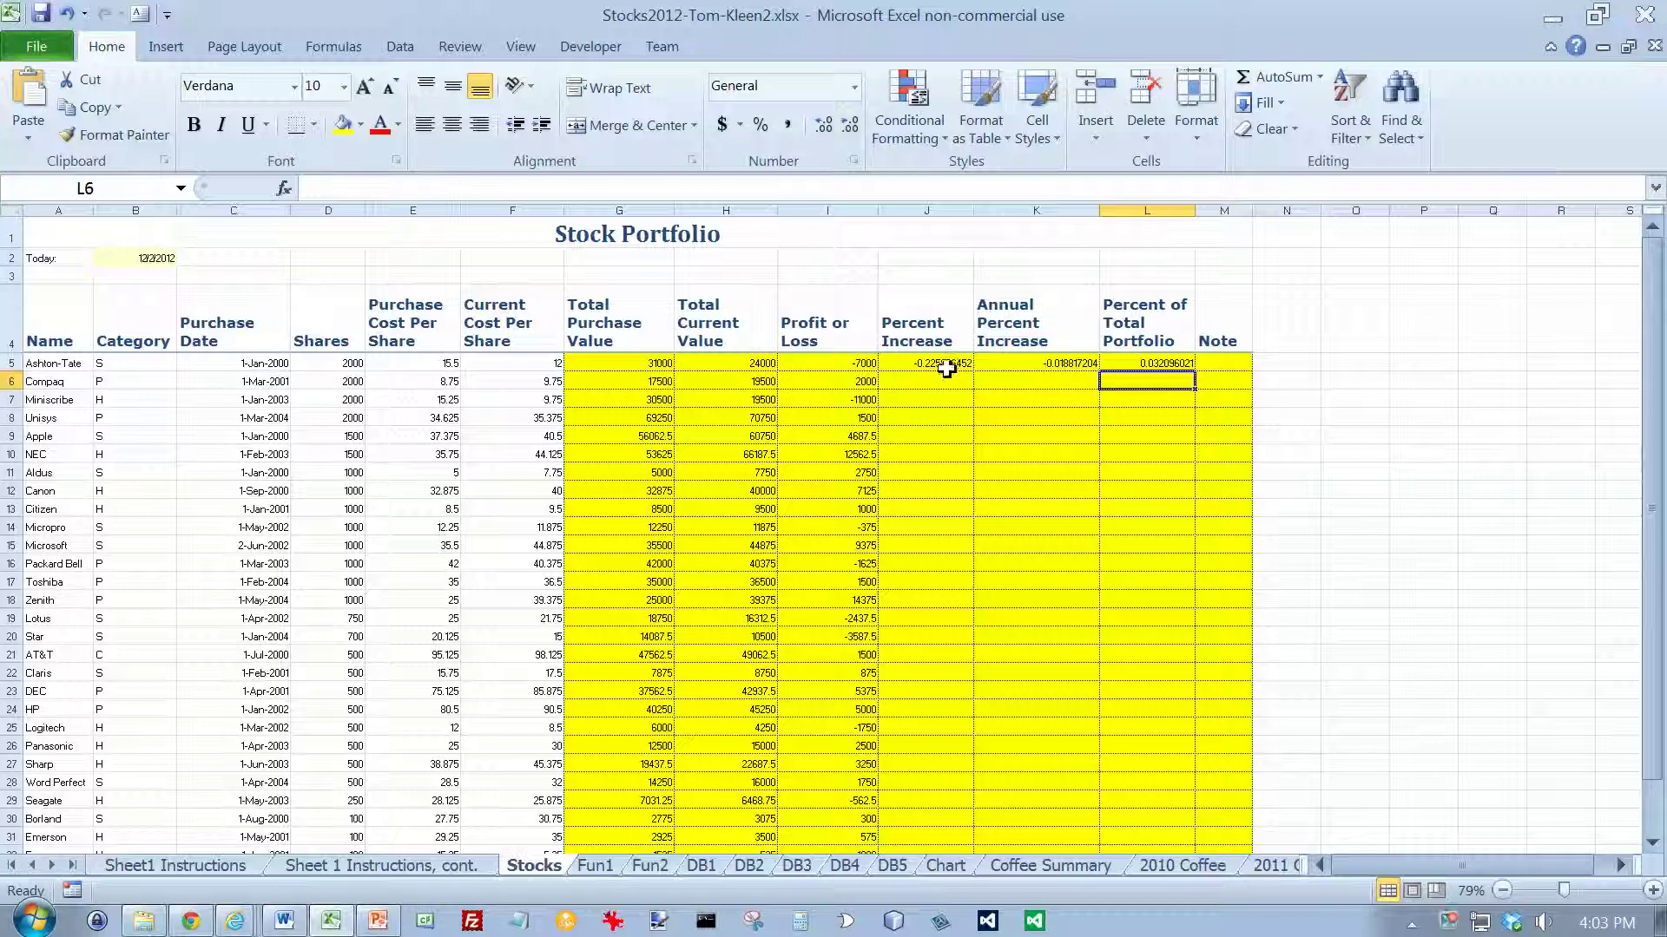
Recolor the Percent of Total Portfolio instruction and the column L sum instruction on Sheet 1 Instructions, cont. to black.
key(alt+Tab)
key(alt+Tab)
click(382, 866)
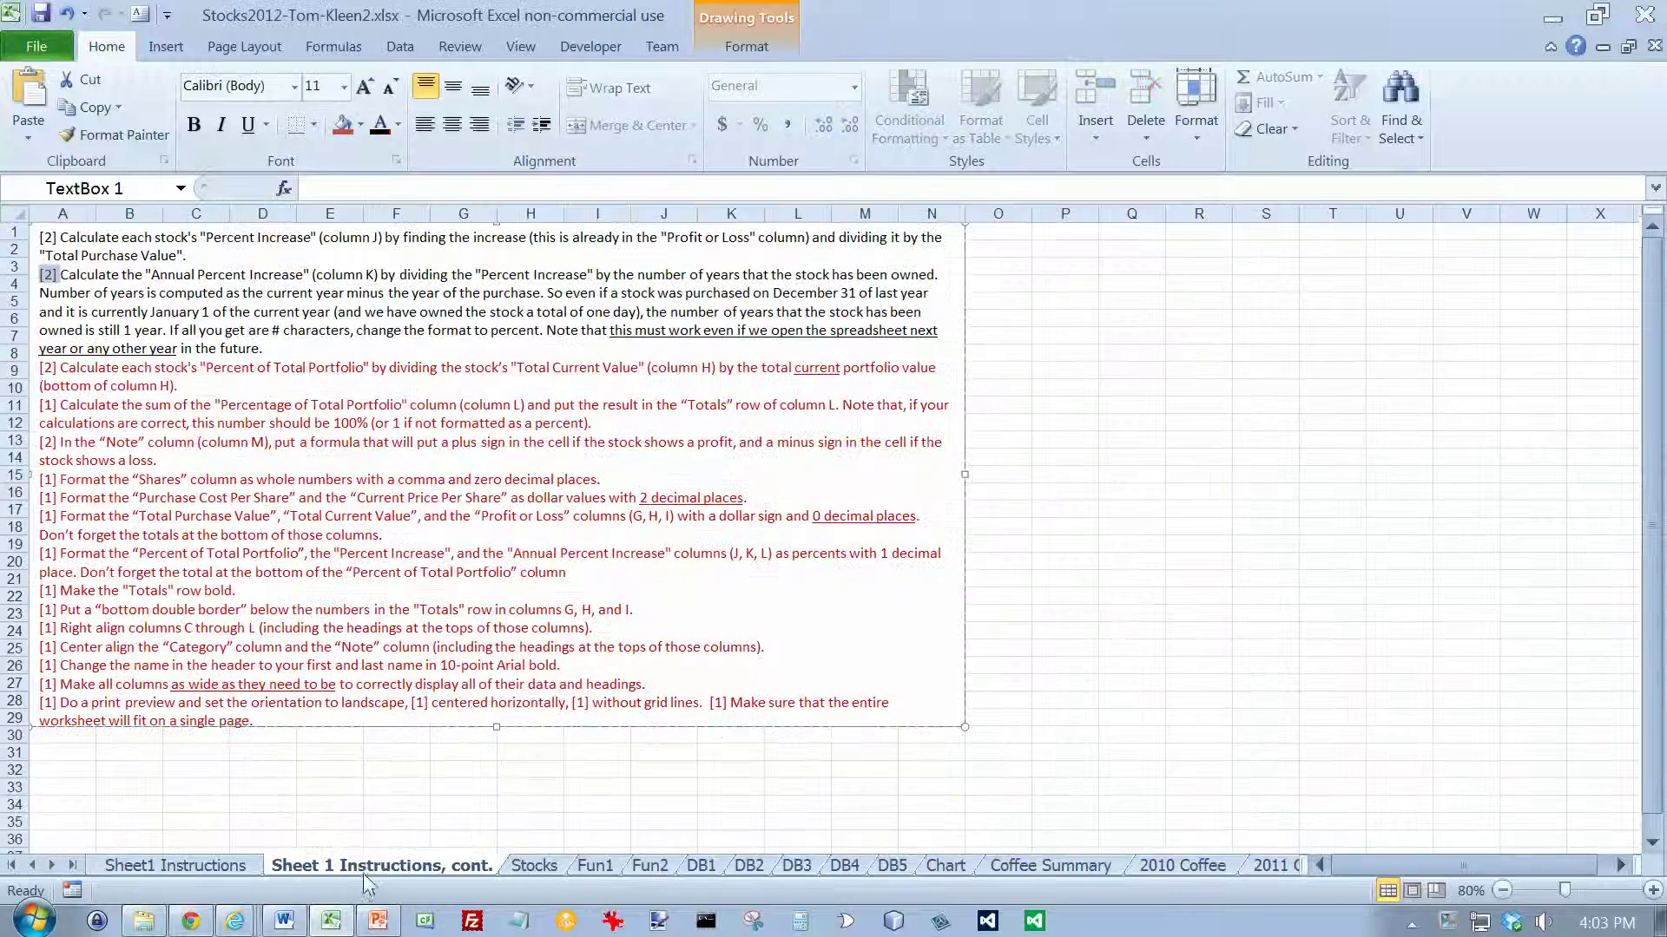
drag(210, 390, 37, 371)
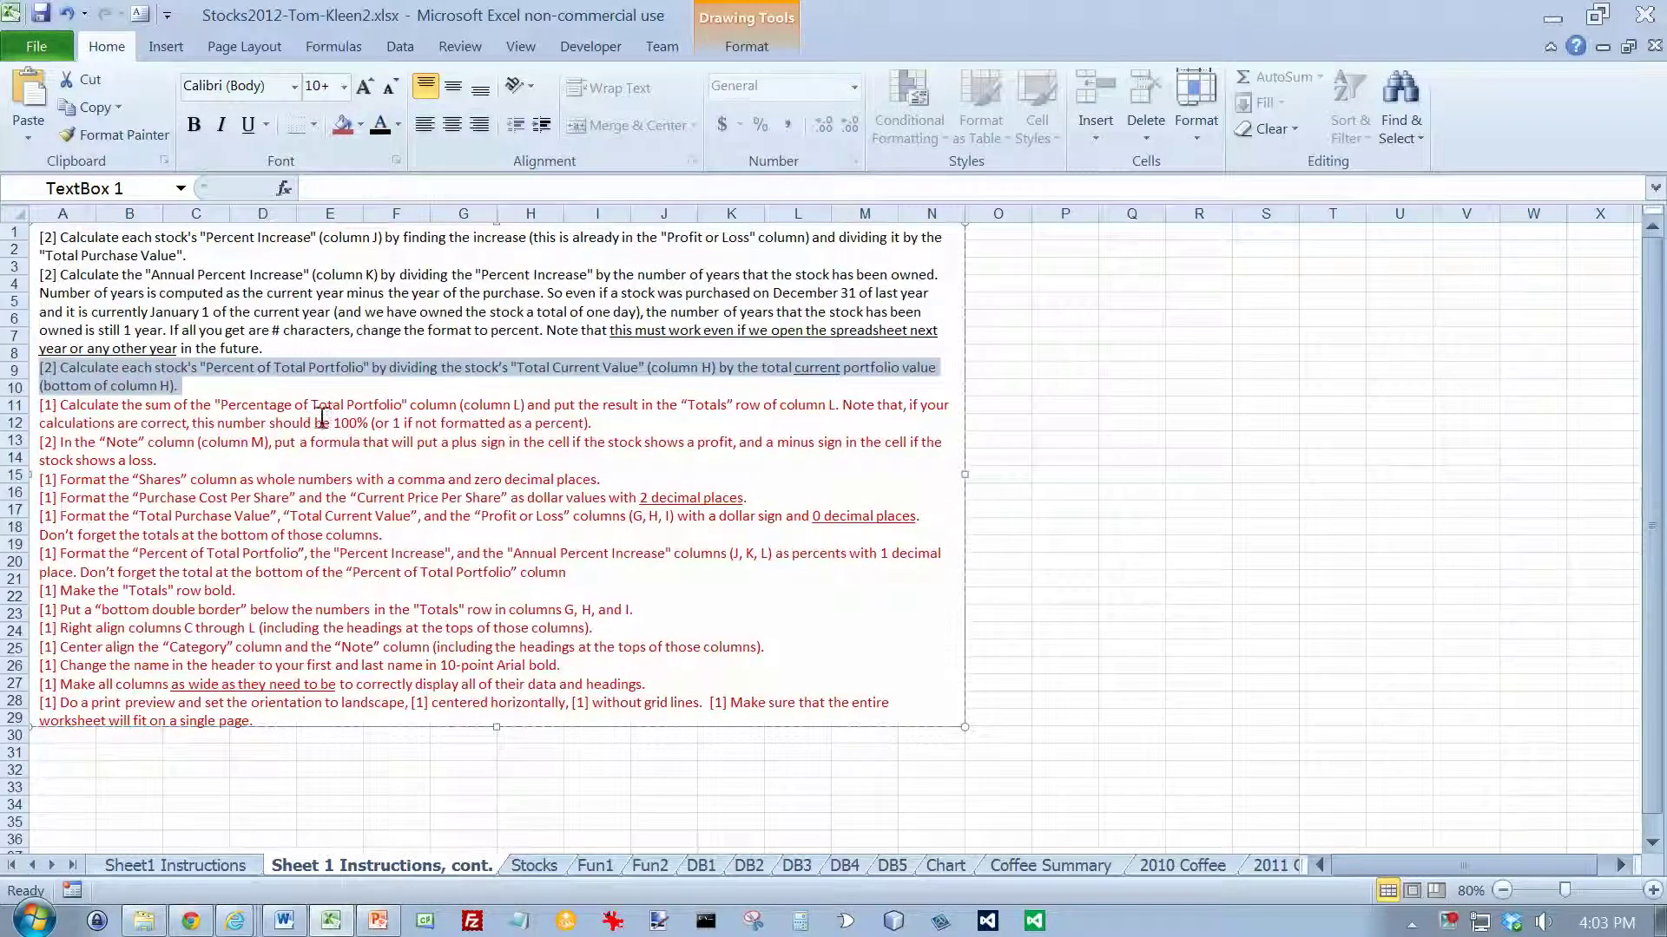
drag(658, 423, 38, 405)
click(380, 126)
Insert an IF function in M5 of the Note column on the Stocks sheet with logical test I5>0 and "+" as the true value.
drag(161, 461, 36, 424)
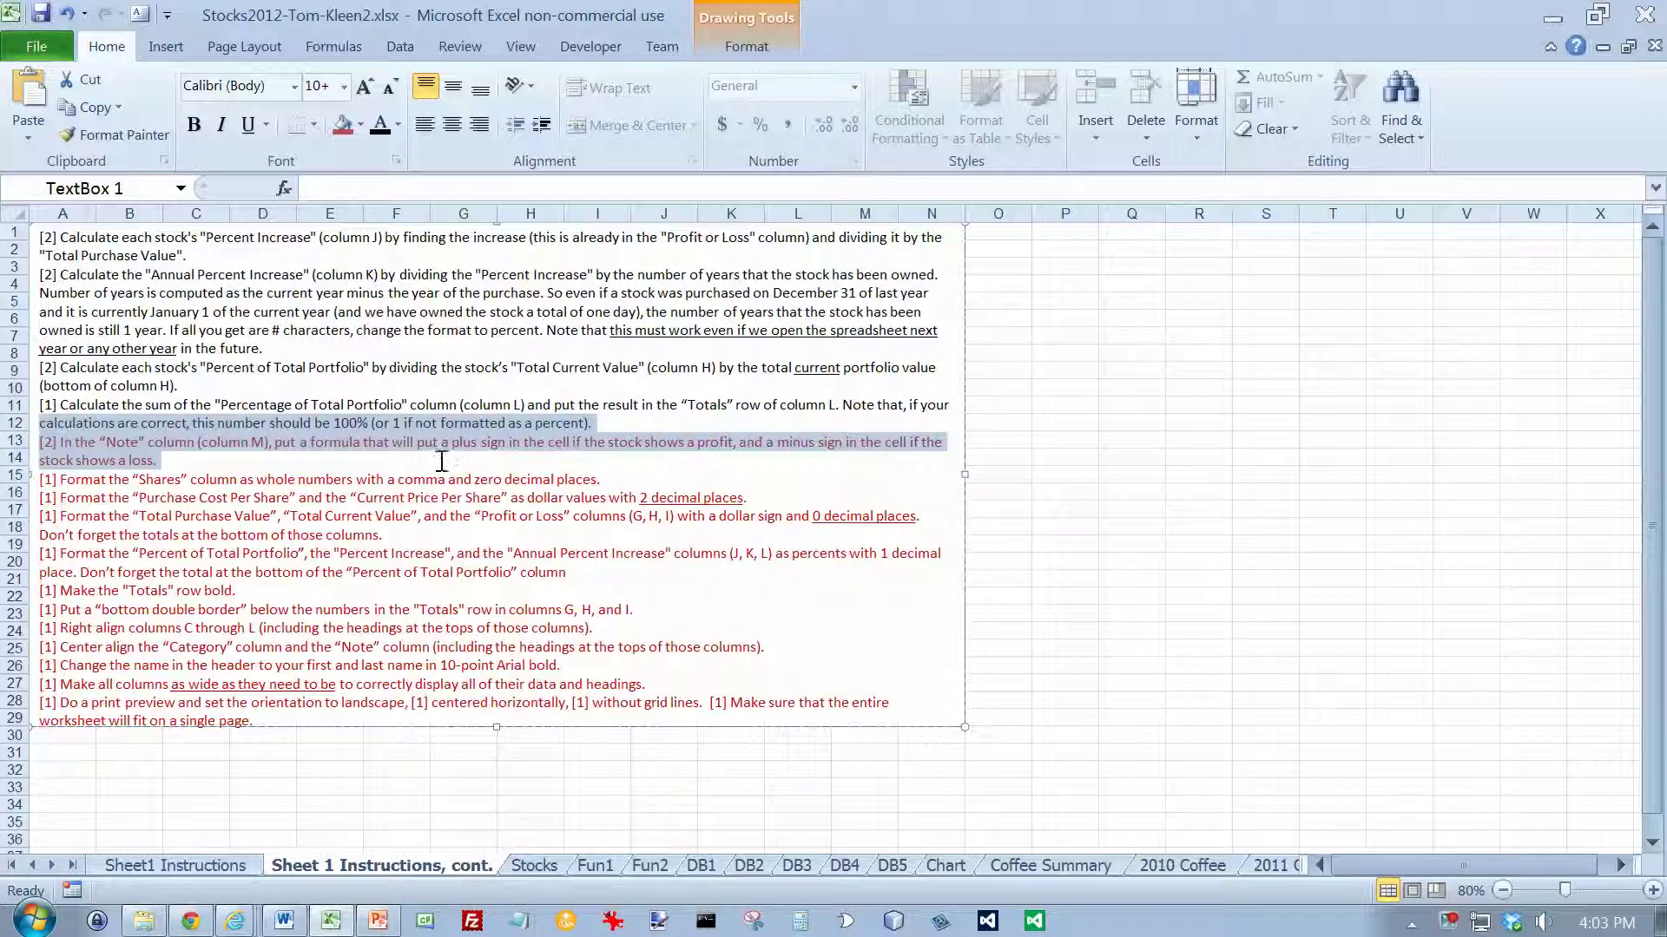
click(543, 865)
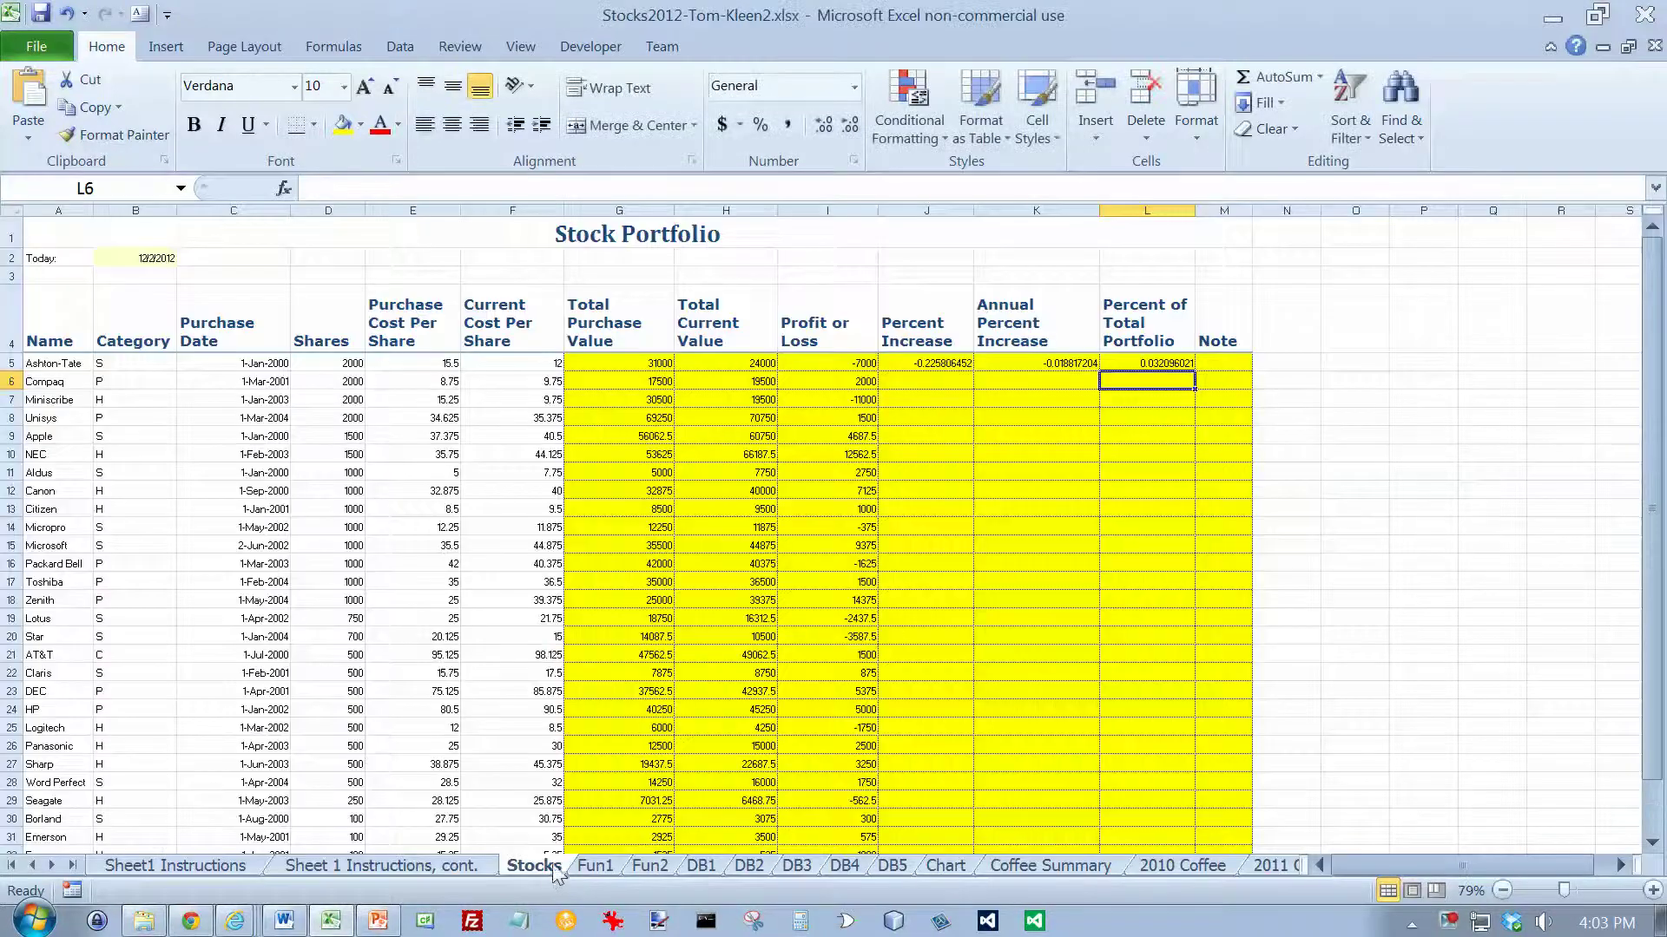
click(1219, 363)
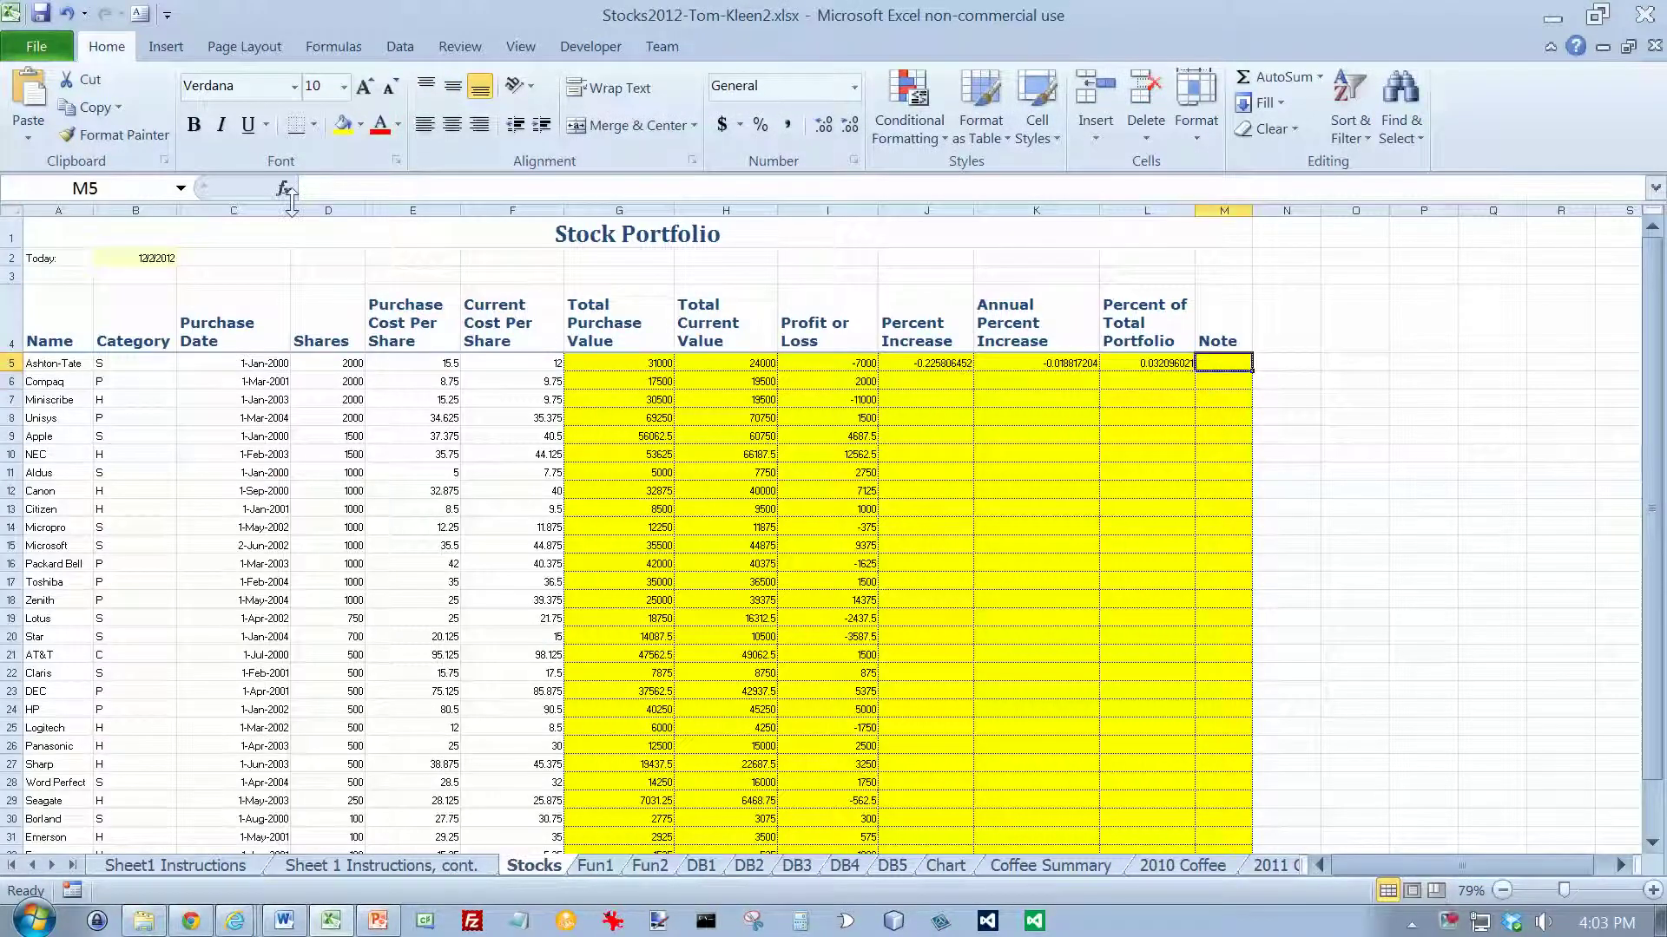
click(334, 46)
click(268, 137)
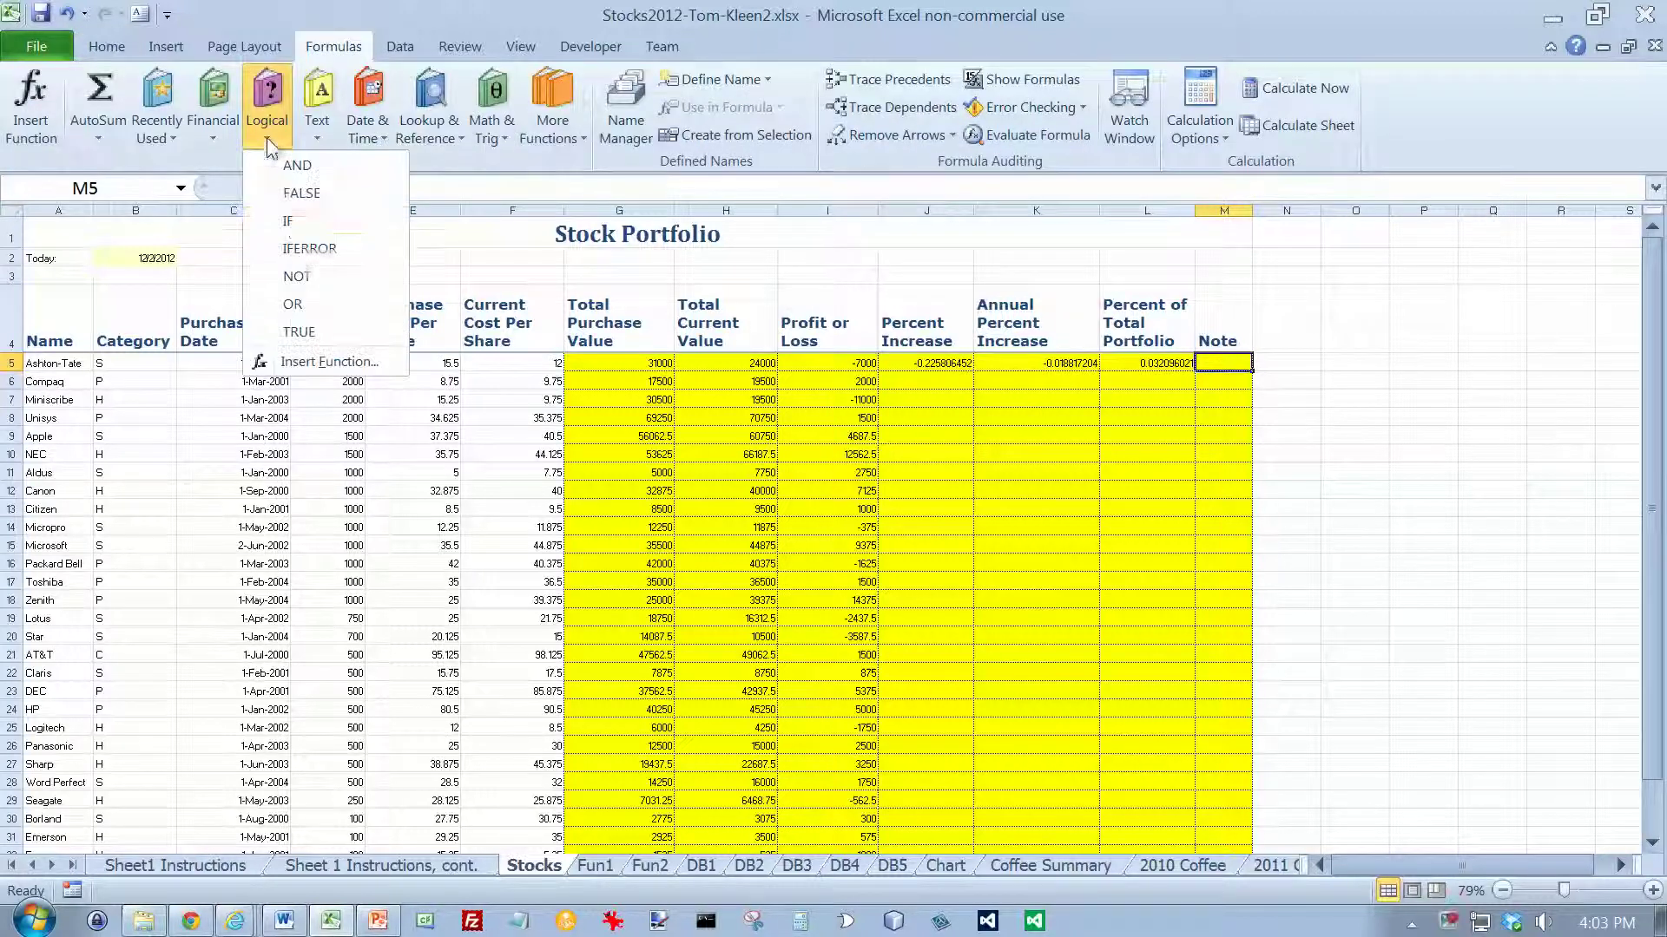
click(286, 224)
drag(880, 278, 929, 457)
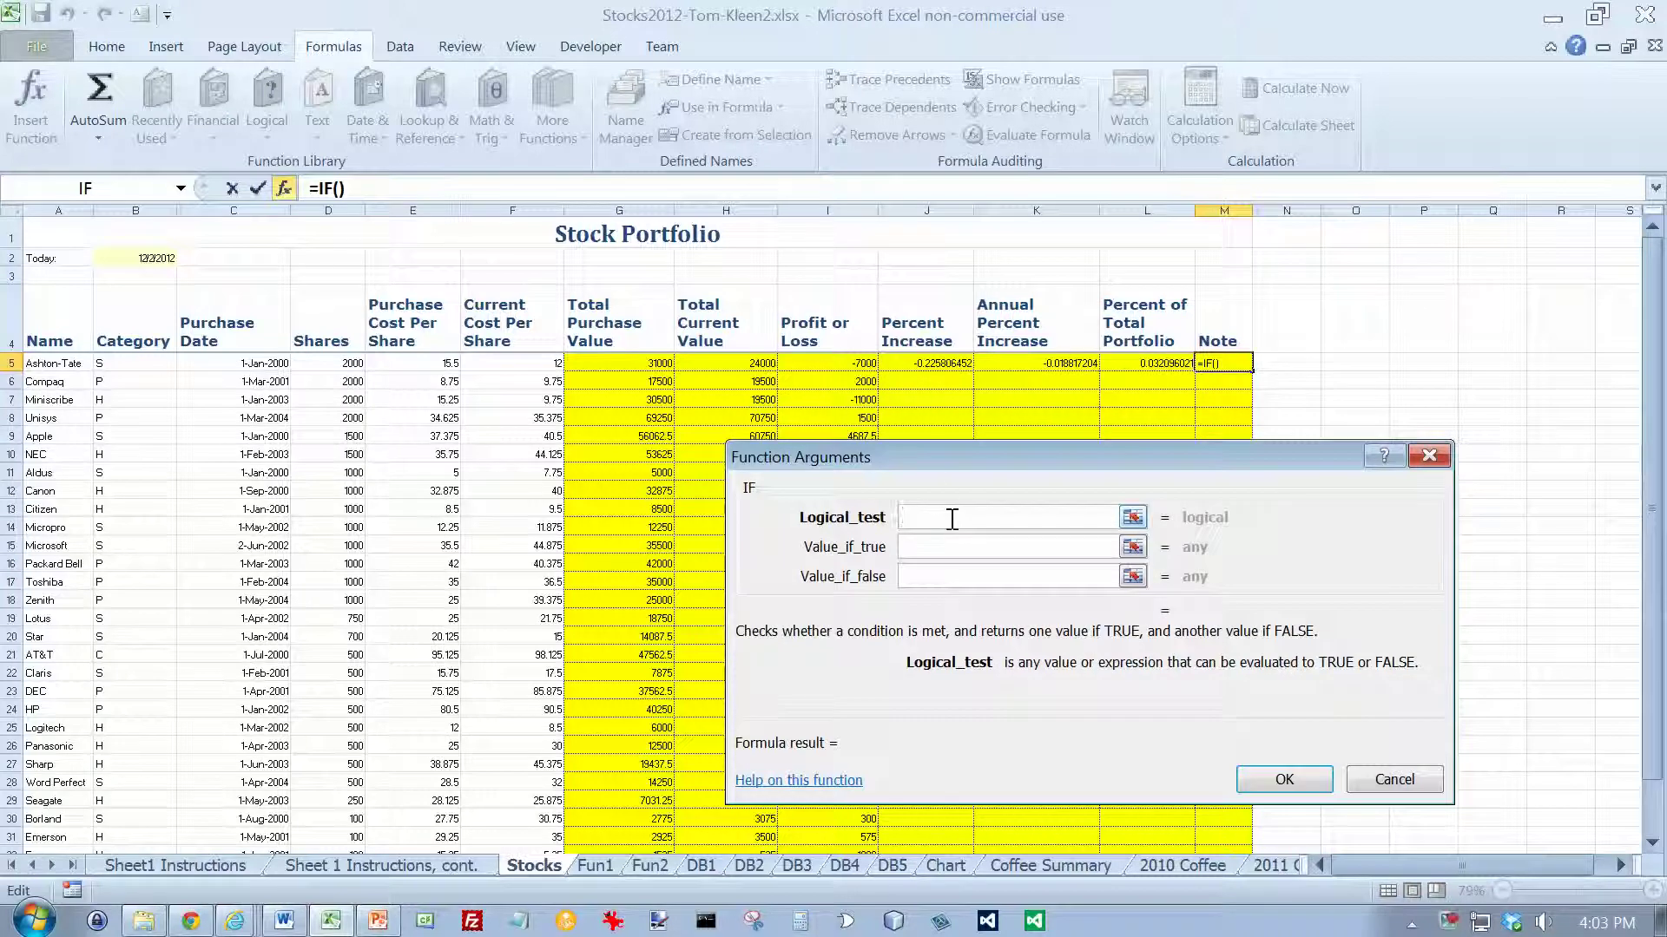
click(832, 366)
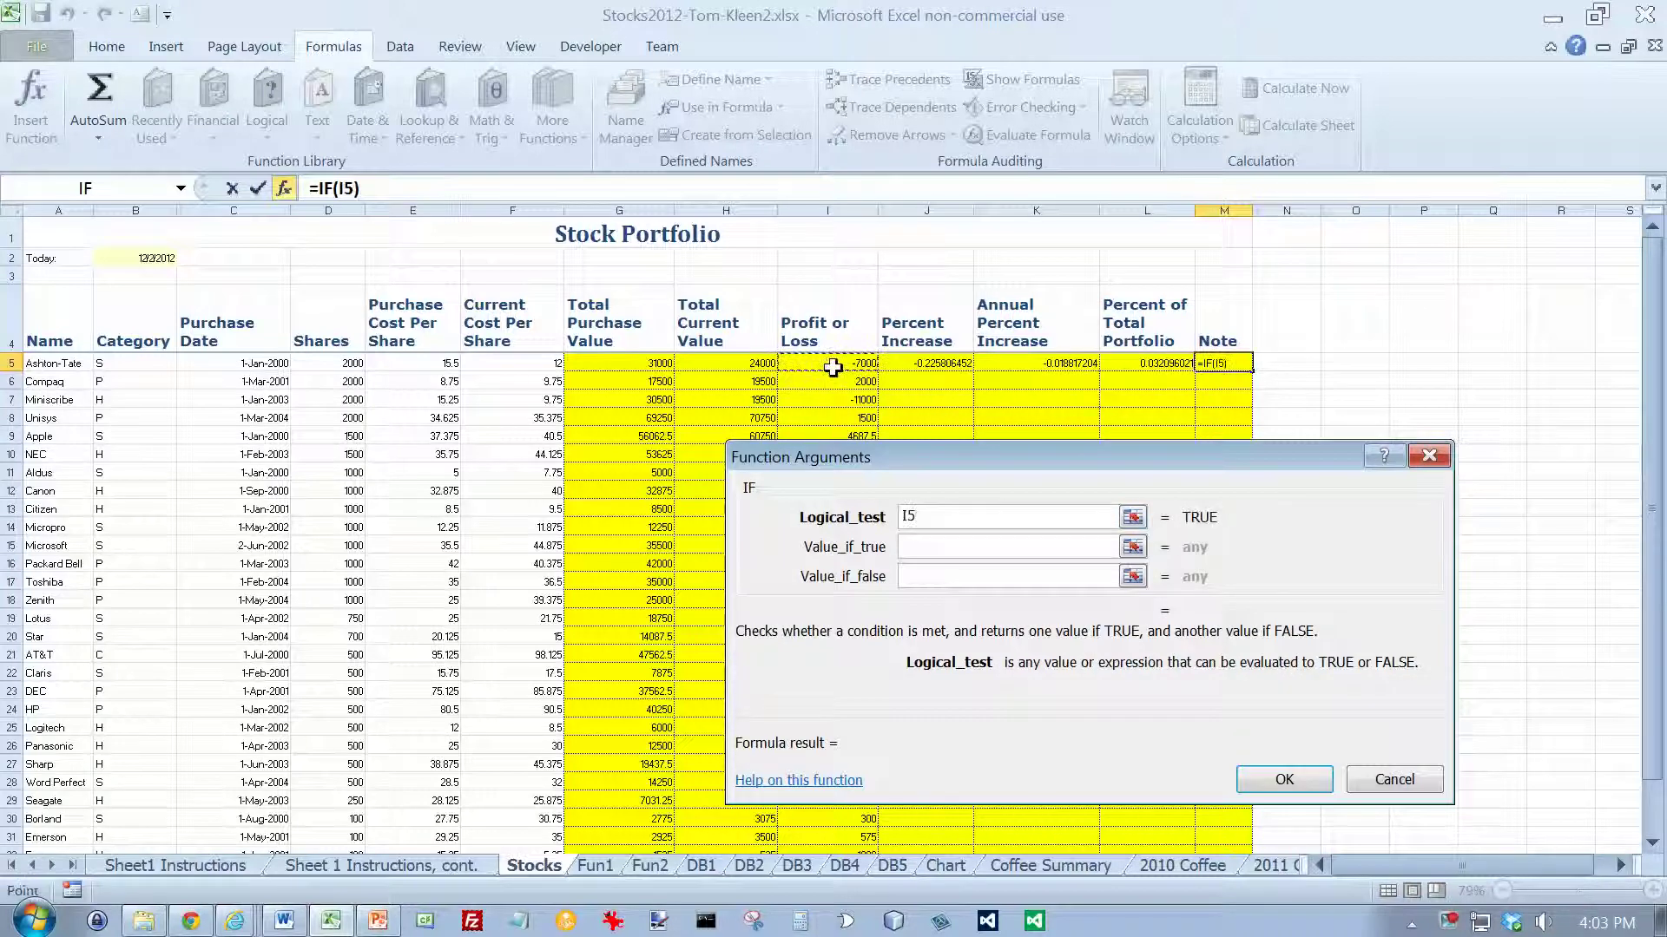
text(>0)
key(Tab)
text(")
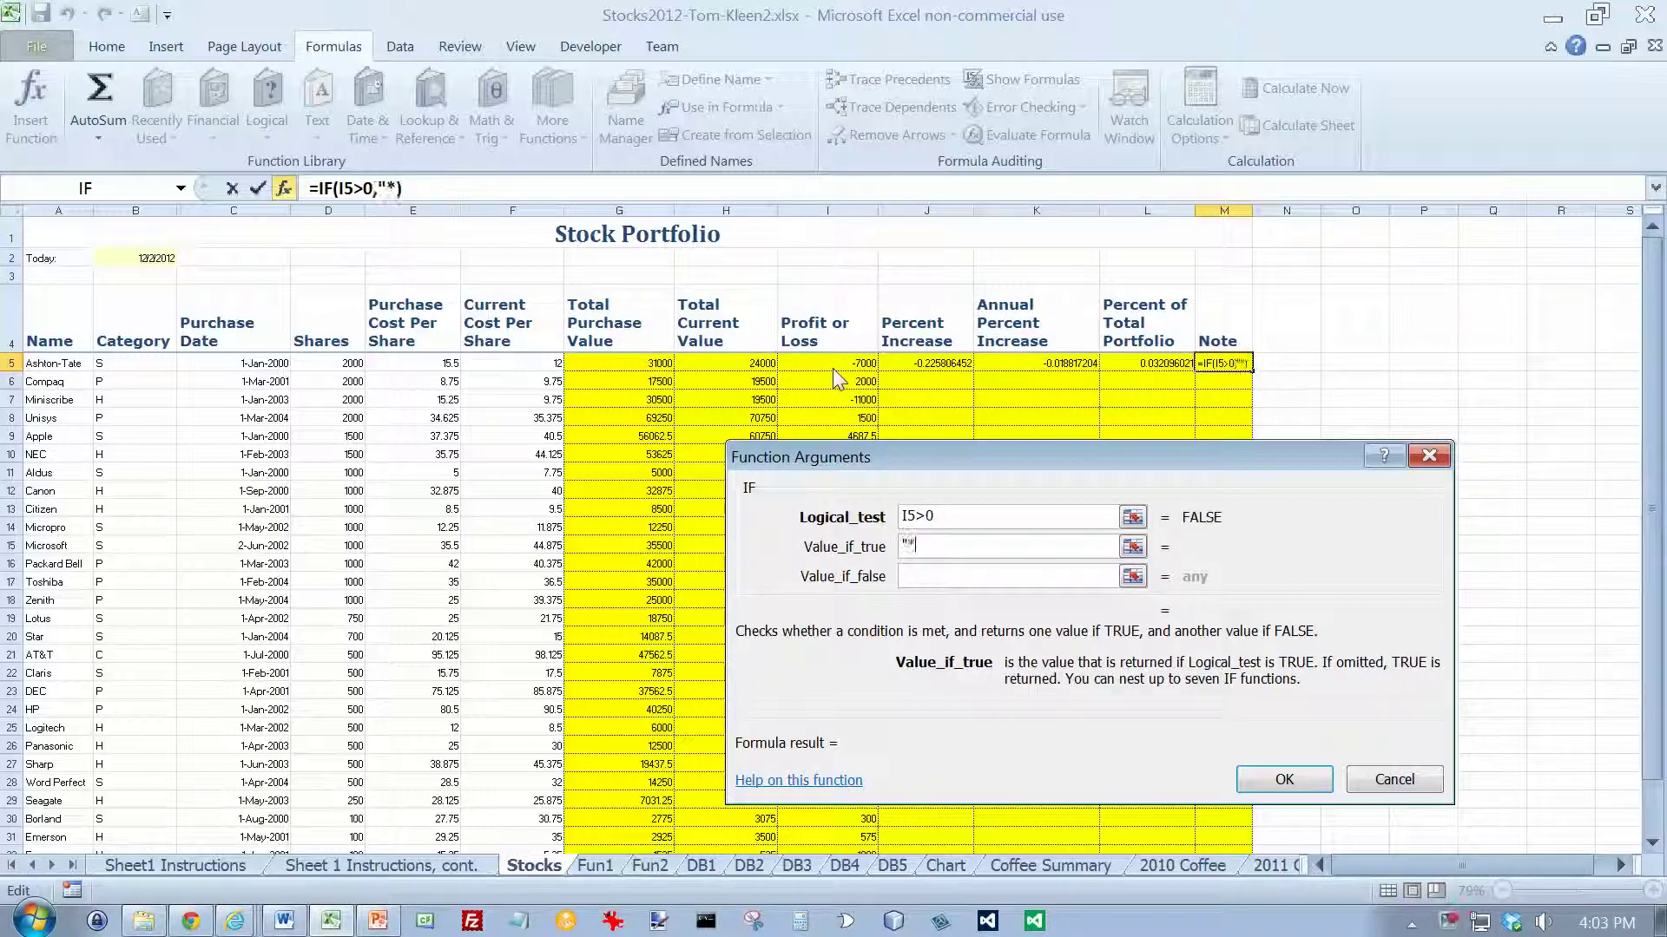
text(+)
key(Return)
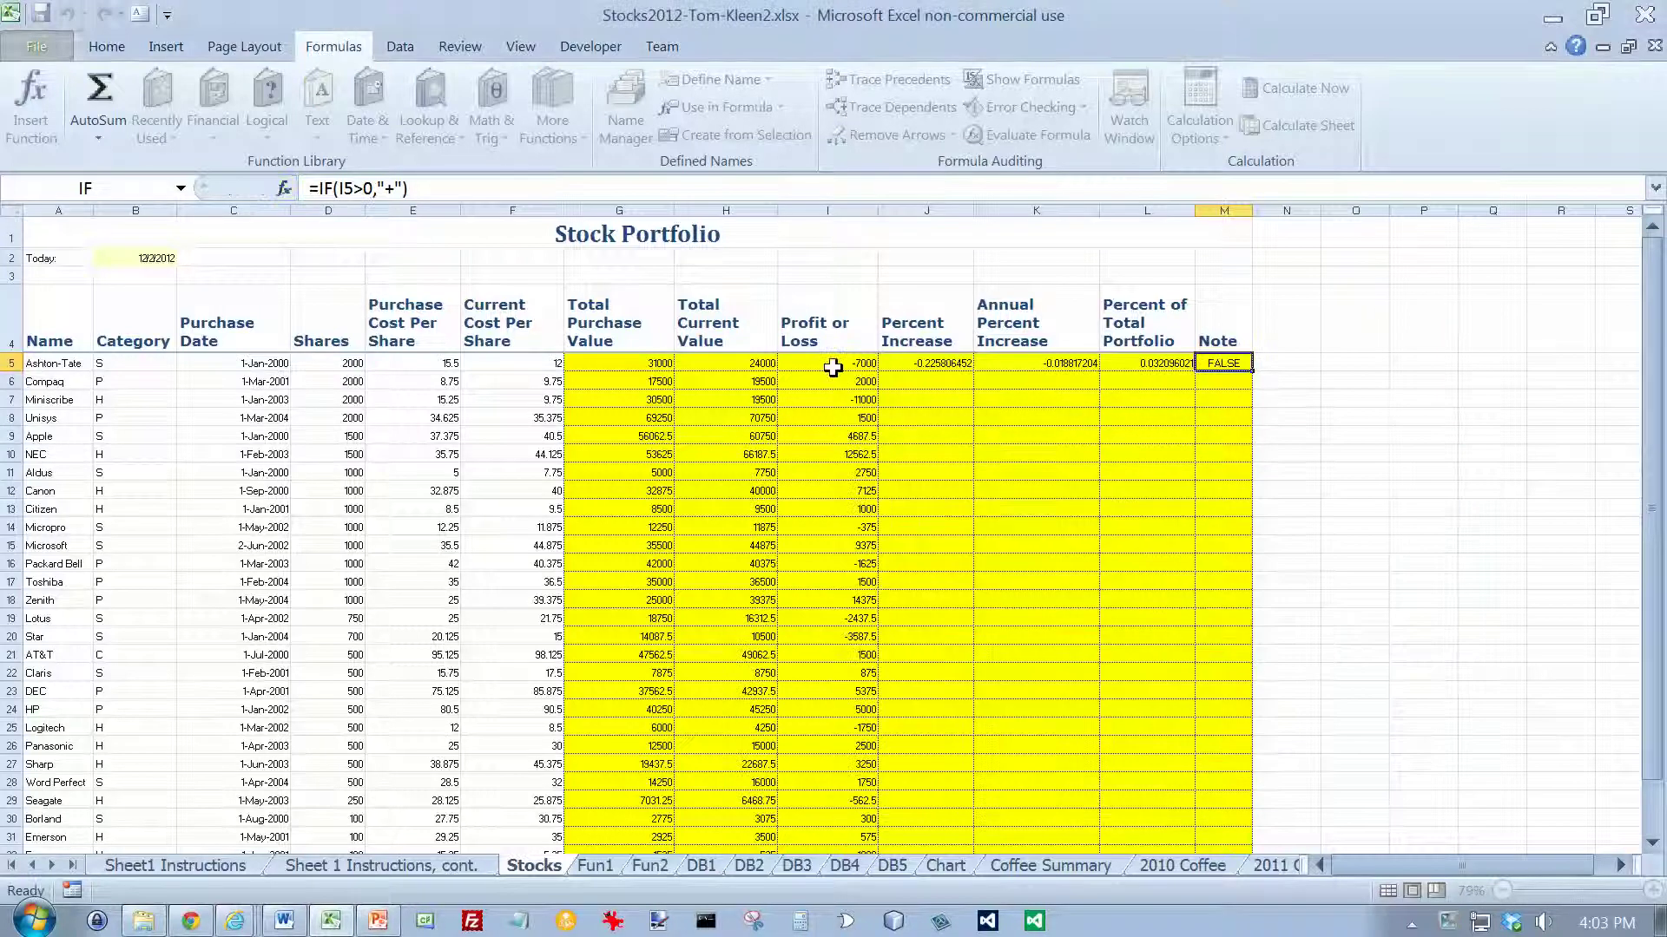
Extend the M5 formula with "-" as the false value, making it =IF(I5>0,"+","-").
click(526, 195)
key(Left)
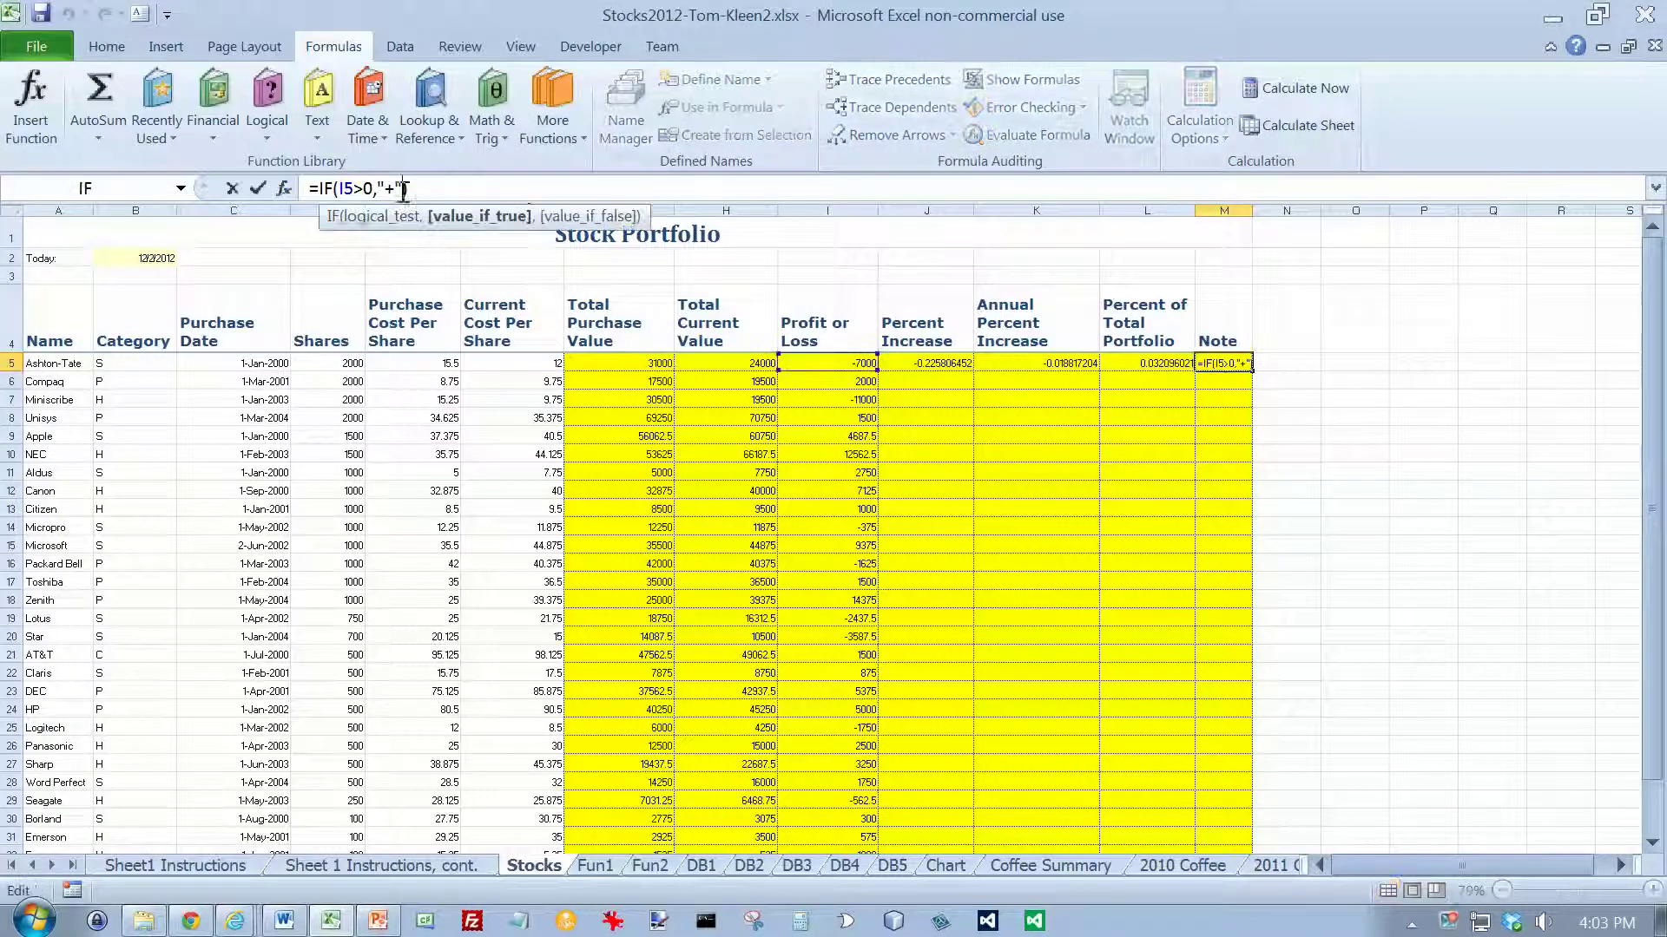
text(,"-")
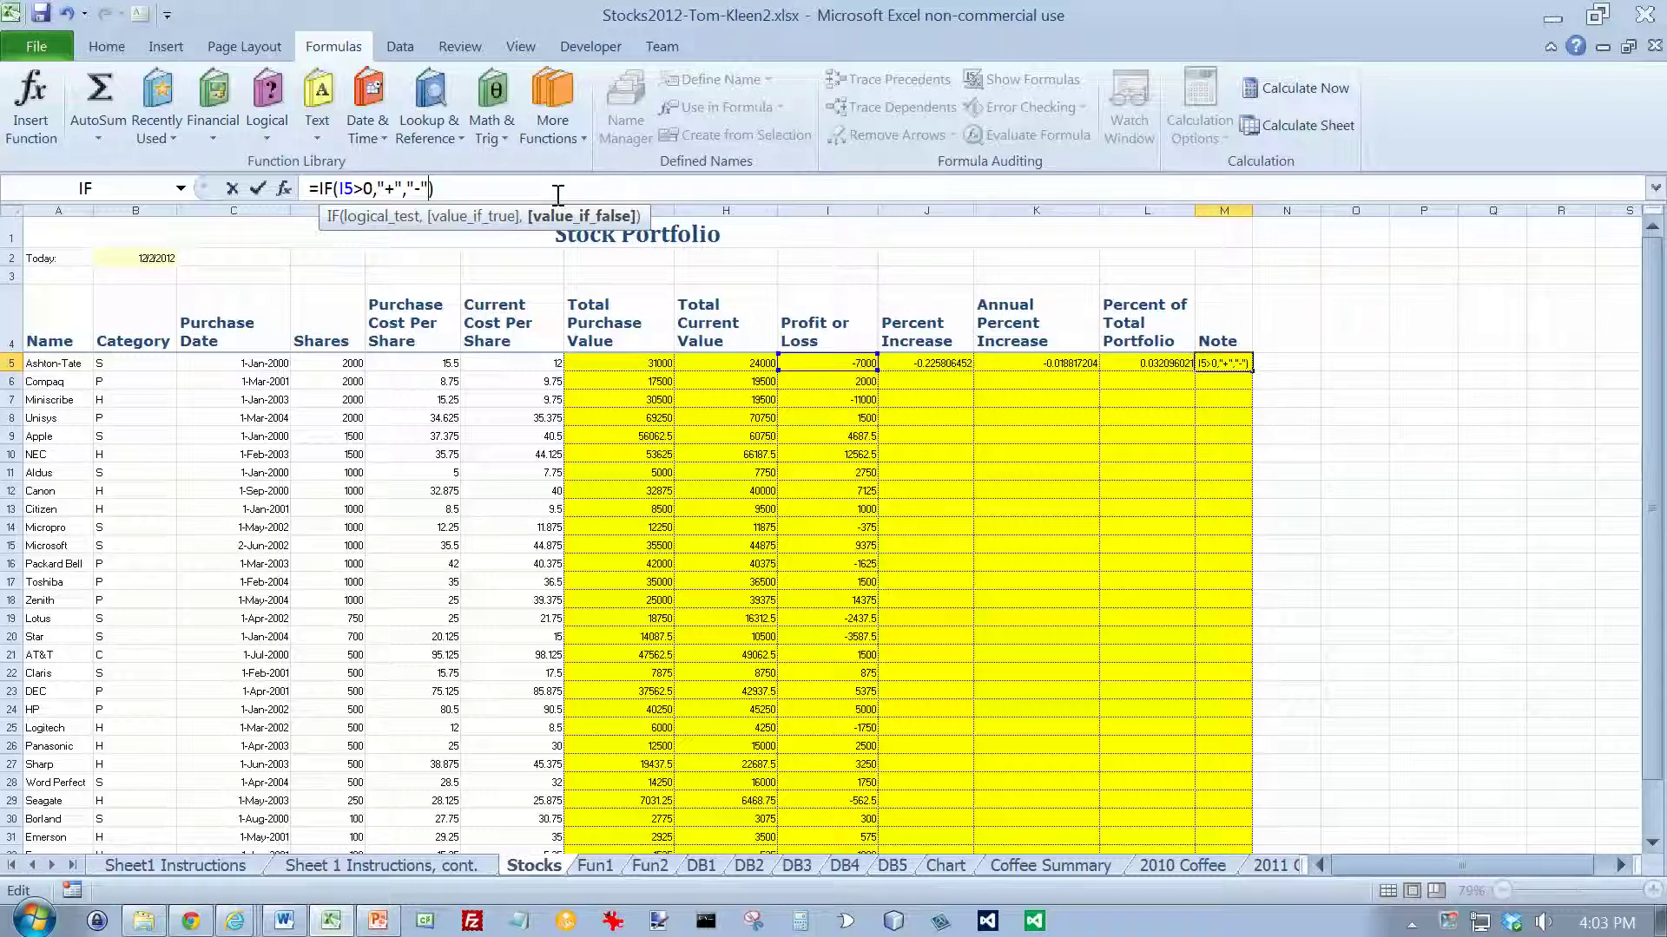
key(Return)
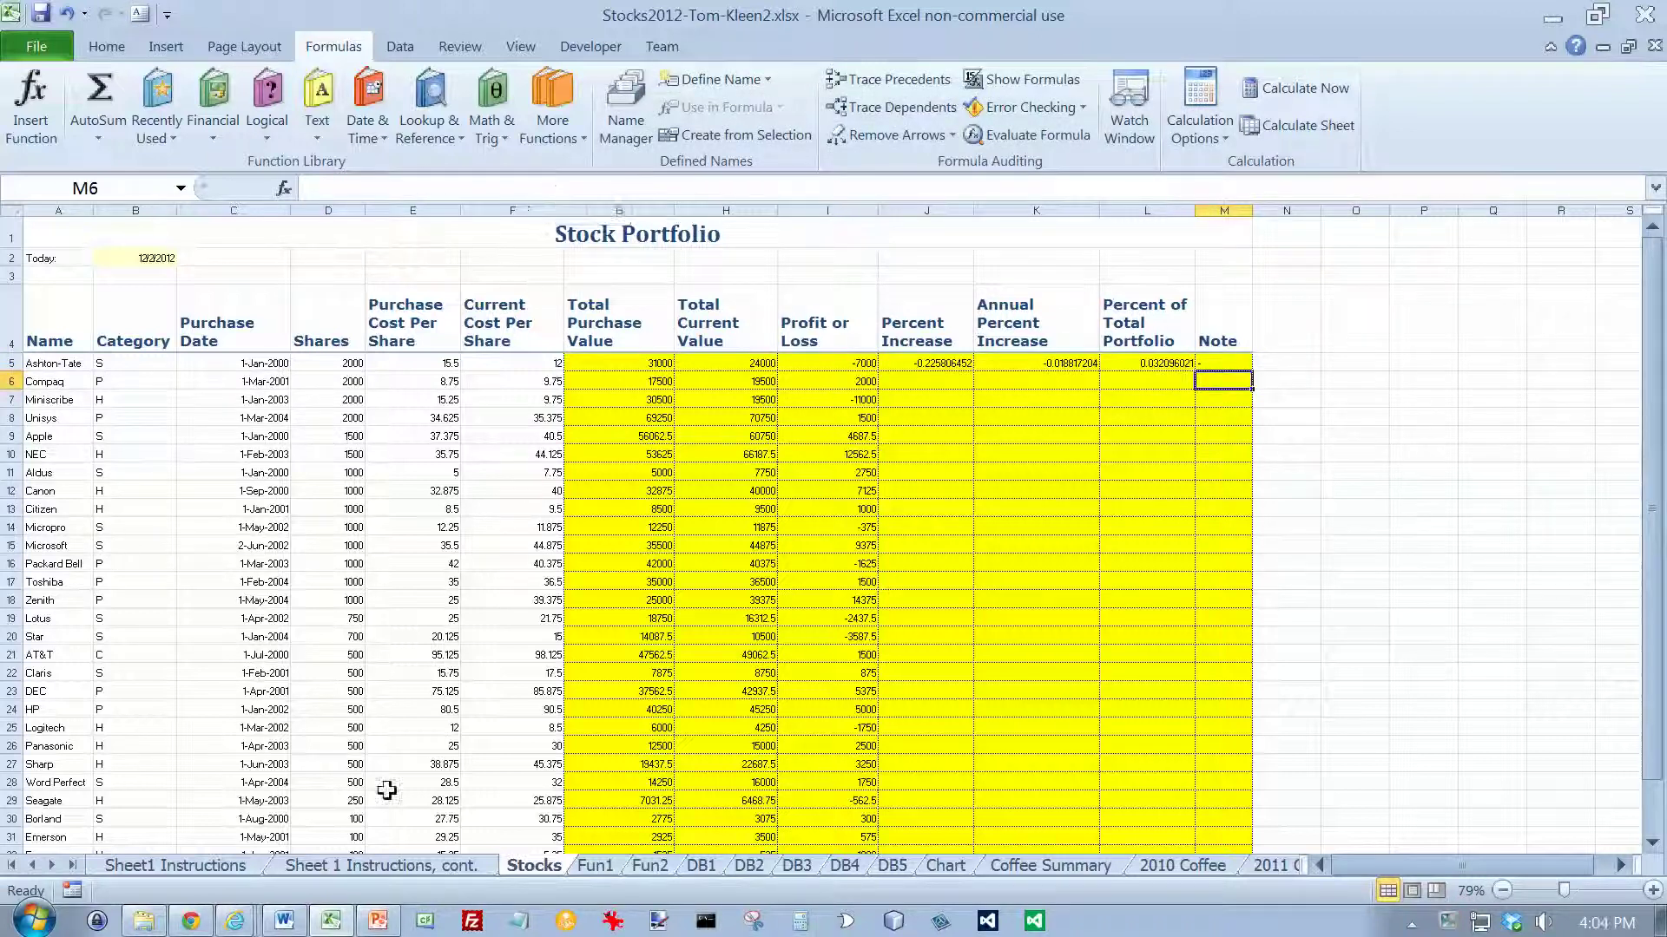
Recolor the Note column instruction on Sheet 1 Instructions, cont. to black and return to the Stocks sheet.
click(330, 866)
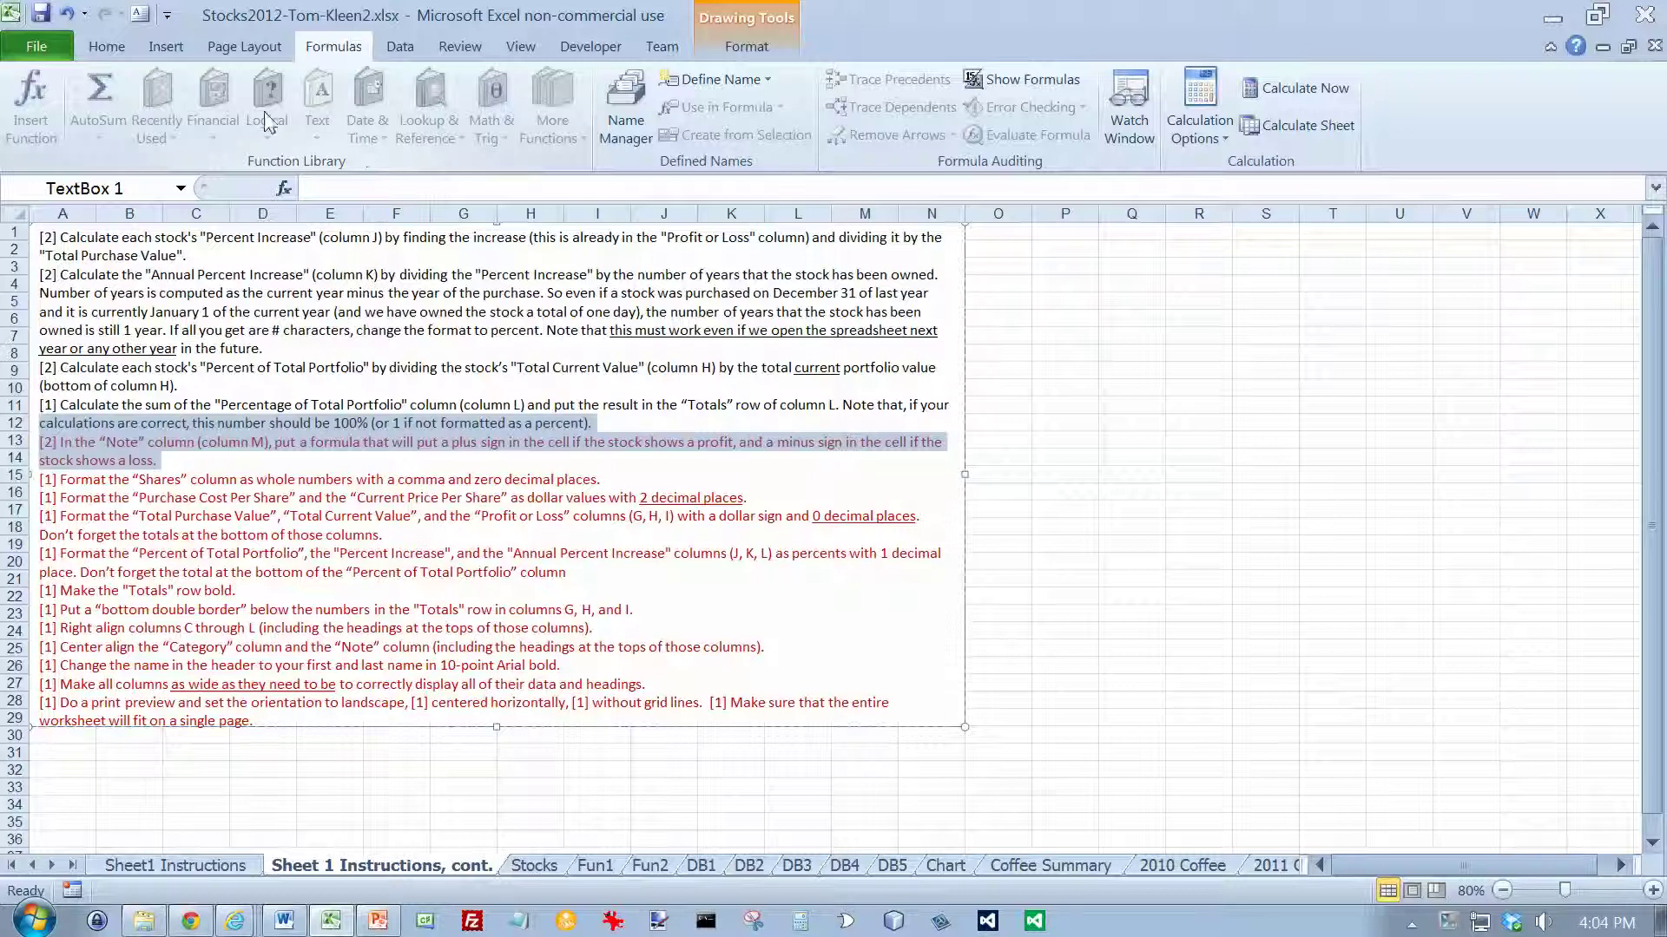
click(107, 46)
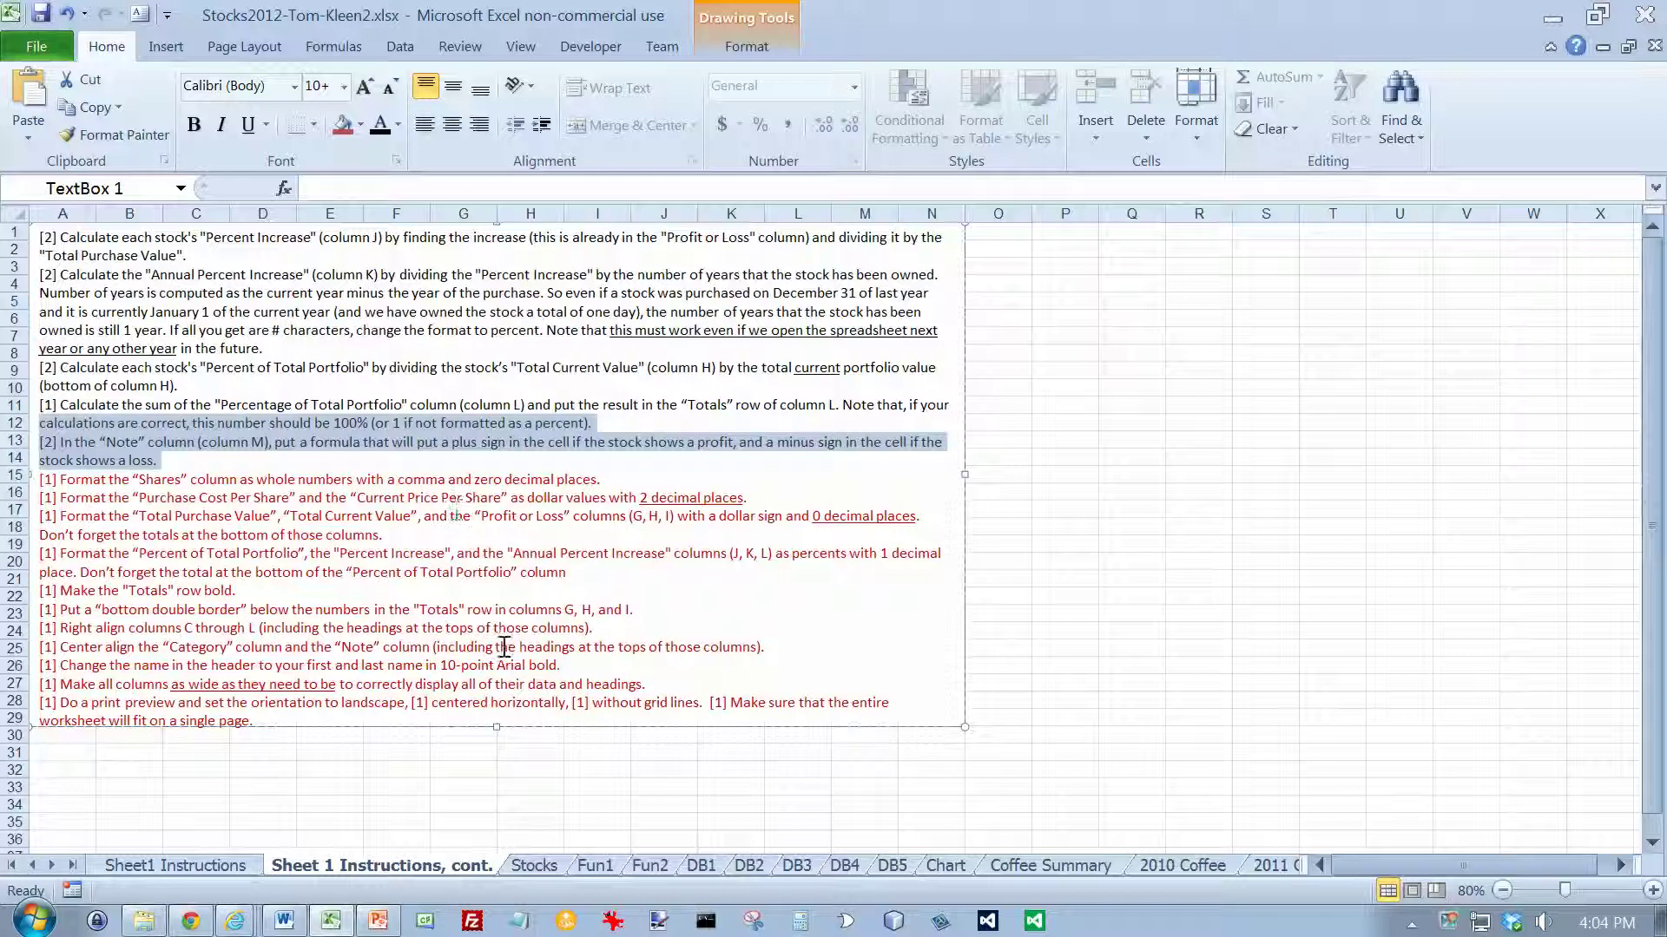
click(545, 866)
Fill the J5:M5 formulas down through row 33 and check the formulas in K5 and L5.
drag(922, 363, 1318, 849)
scroll(898, 764, down, 4)
scroll(960, 569, up, 5)
click(1049, 368)
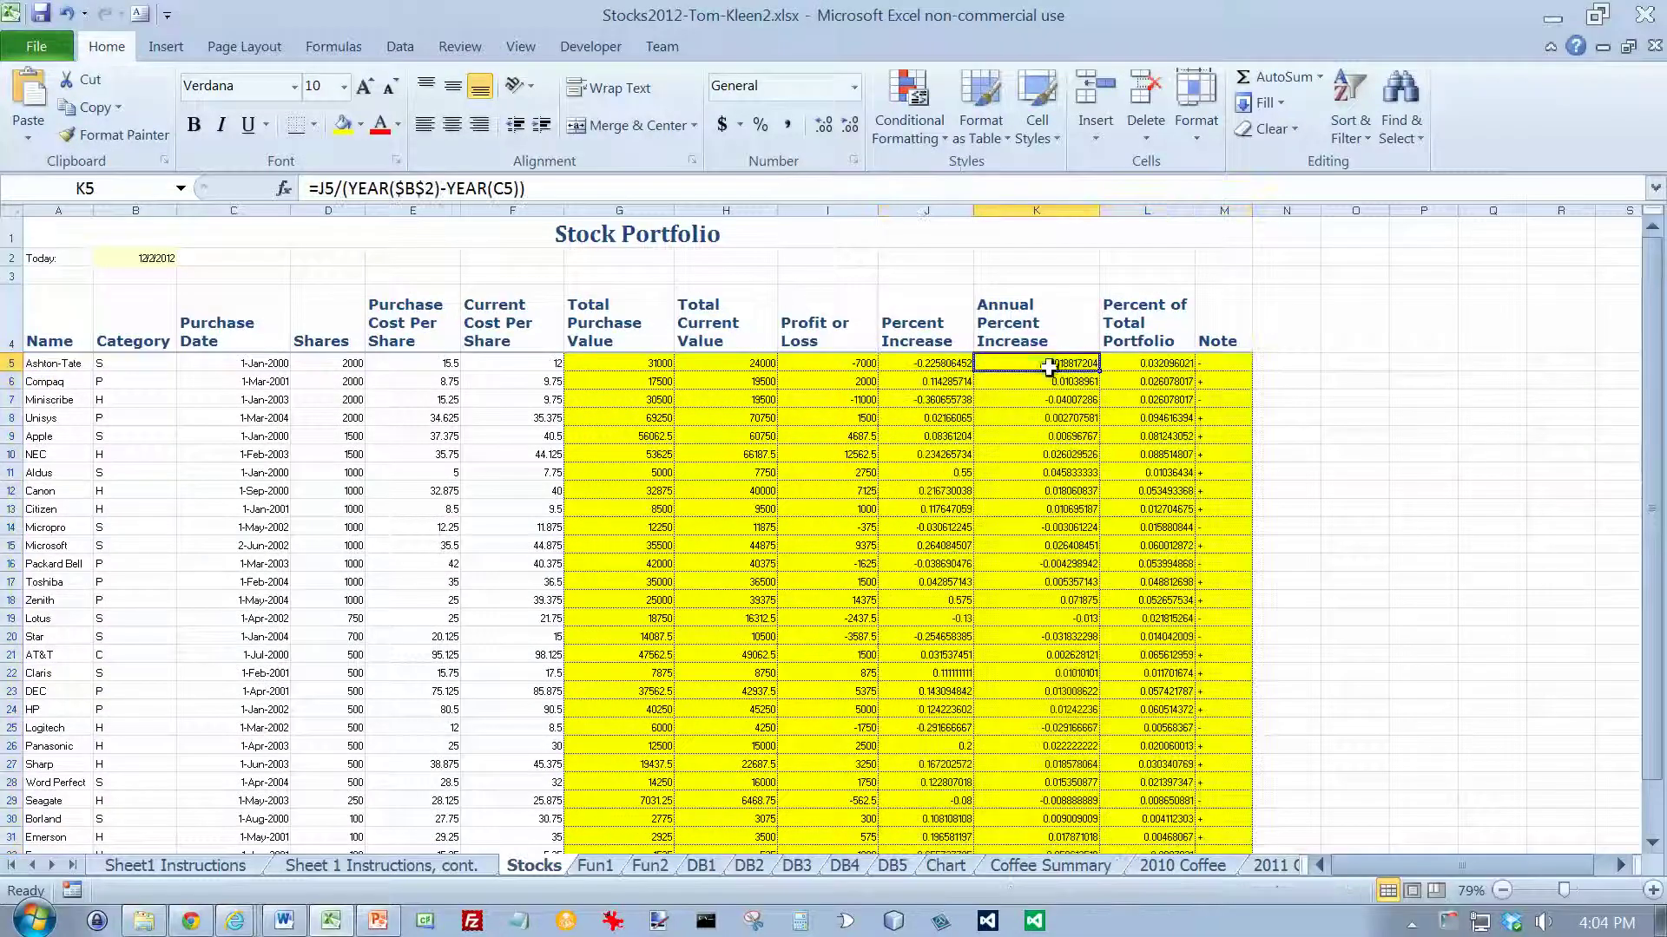
click(1150, 364)
Enter =SUM(L5:L33) in L35 to total the Percent of Total Portfolio column.
scroll(1196, 607, down, 3)
click(1157, 682)
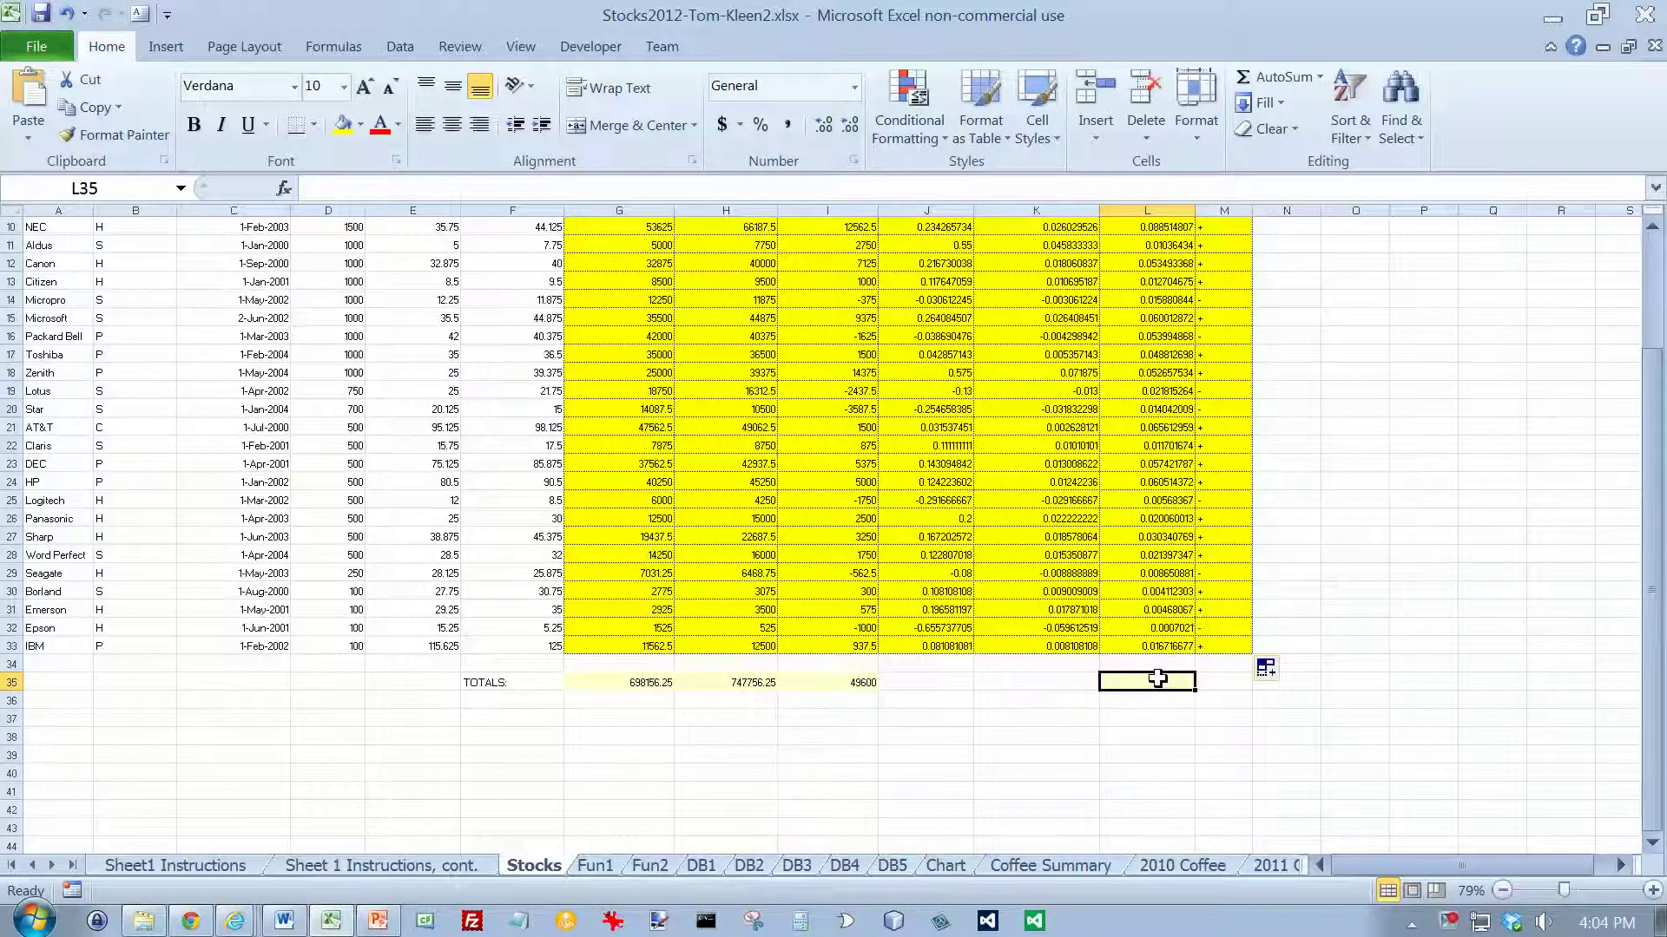
click(1282, 82)
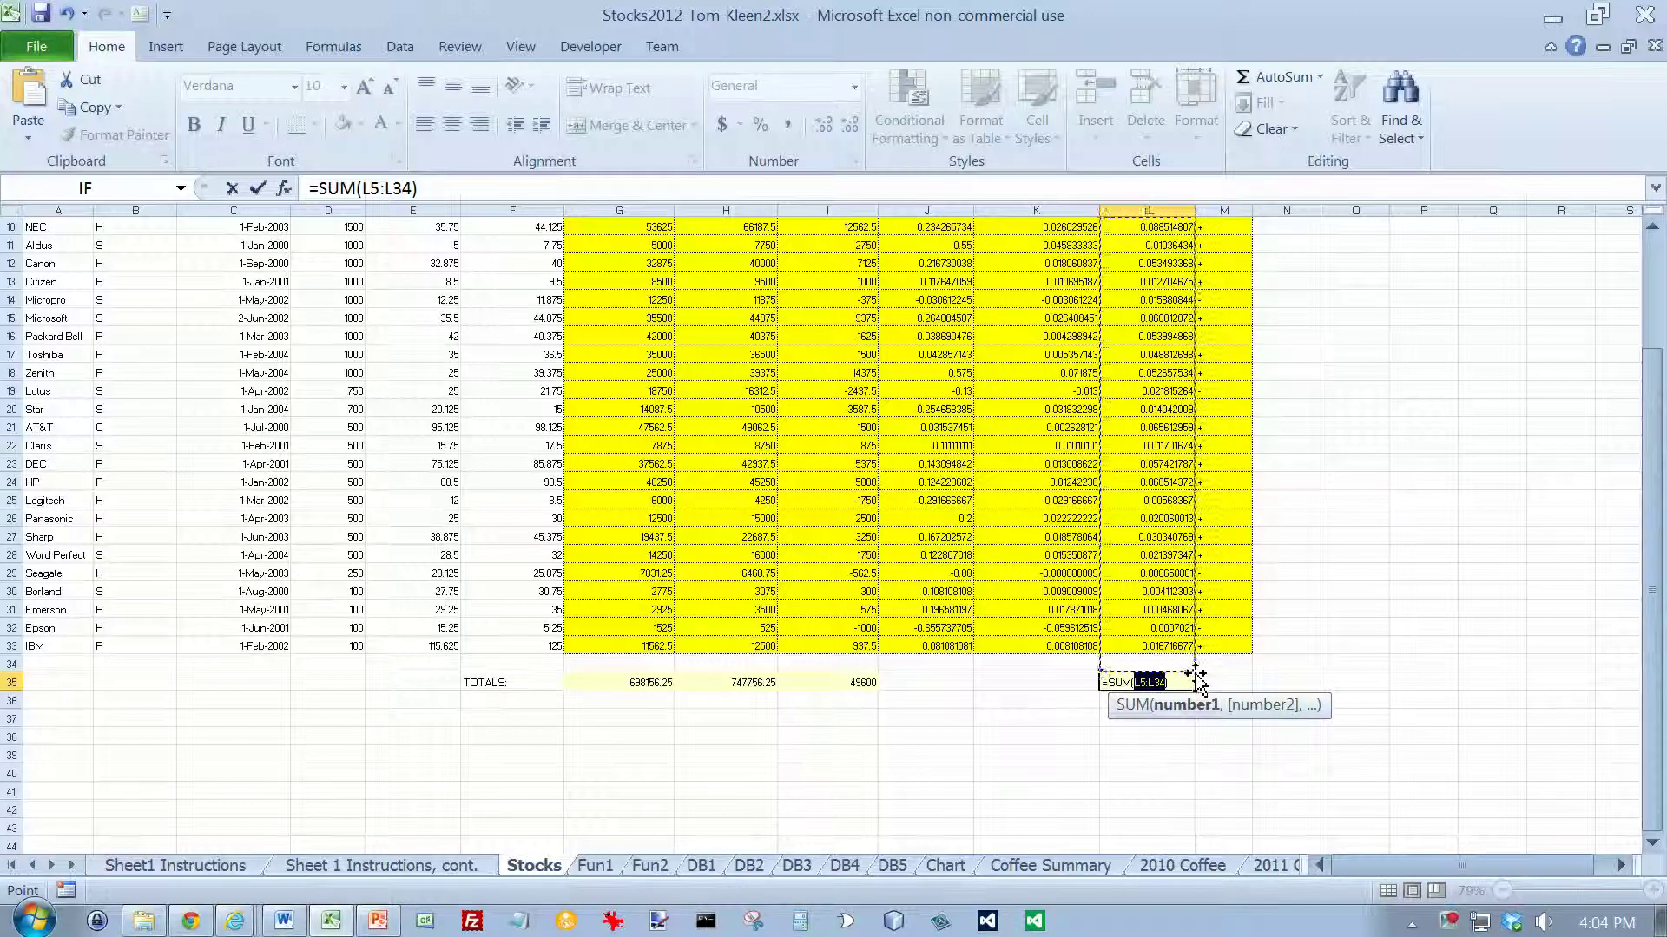
drag(1196, 670, 1195, 654)
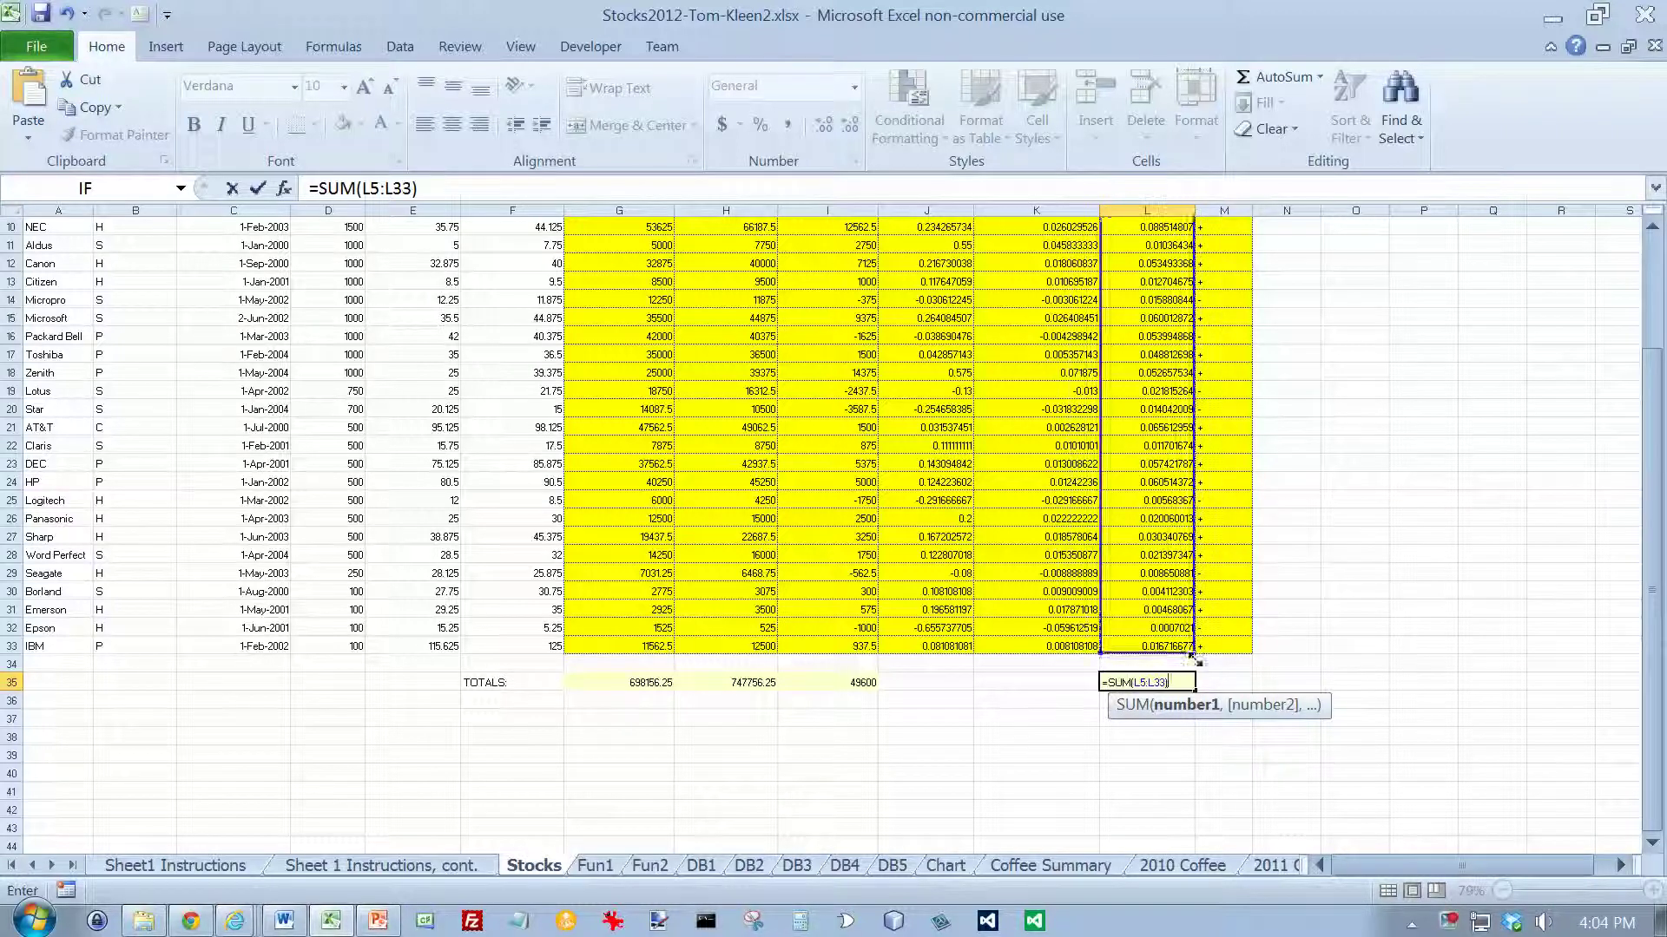
key(Return)
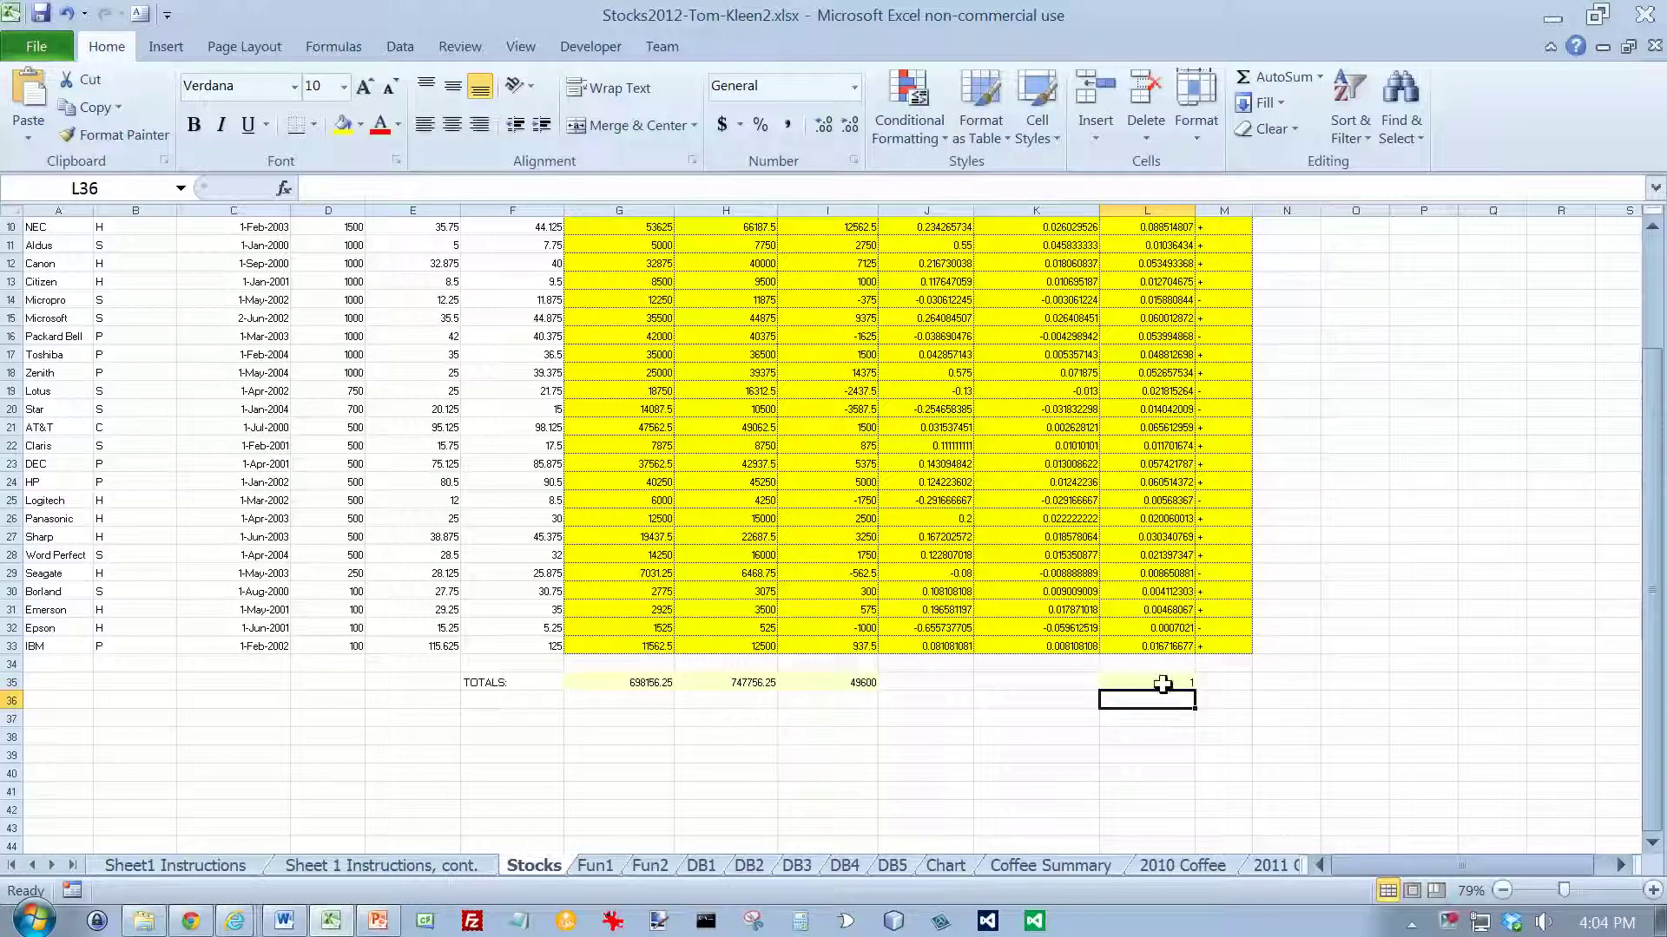
click(1163, 684)
Check the Shares instruction and format the Shares values in D5:D33 on the Stocks sheet with a comma and zero decimal places.
click(317, 870)
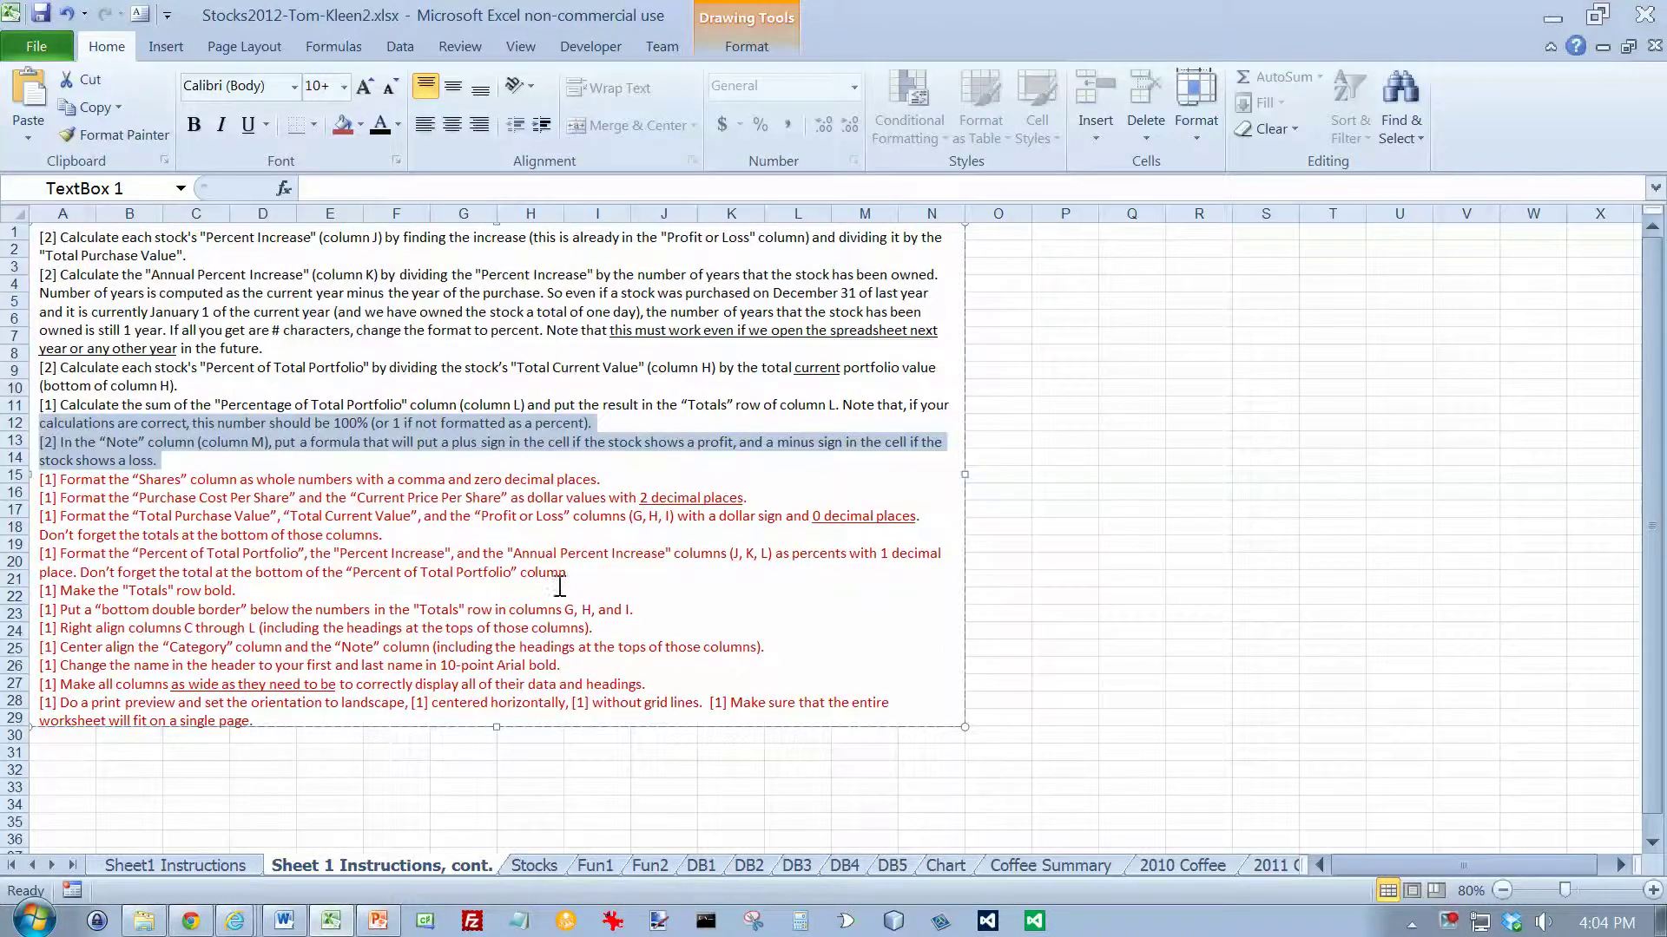
click(531, 866)
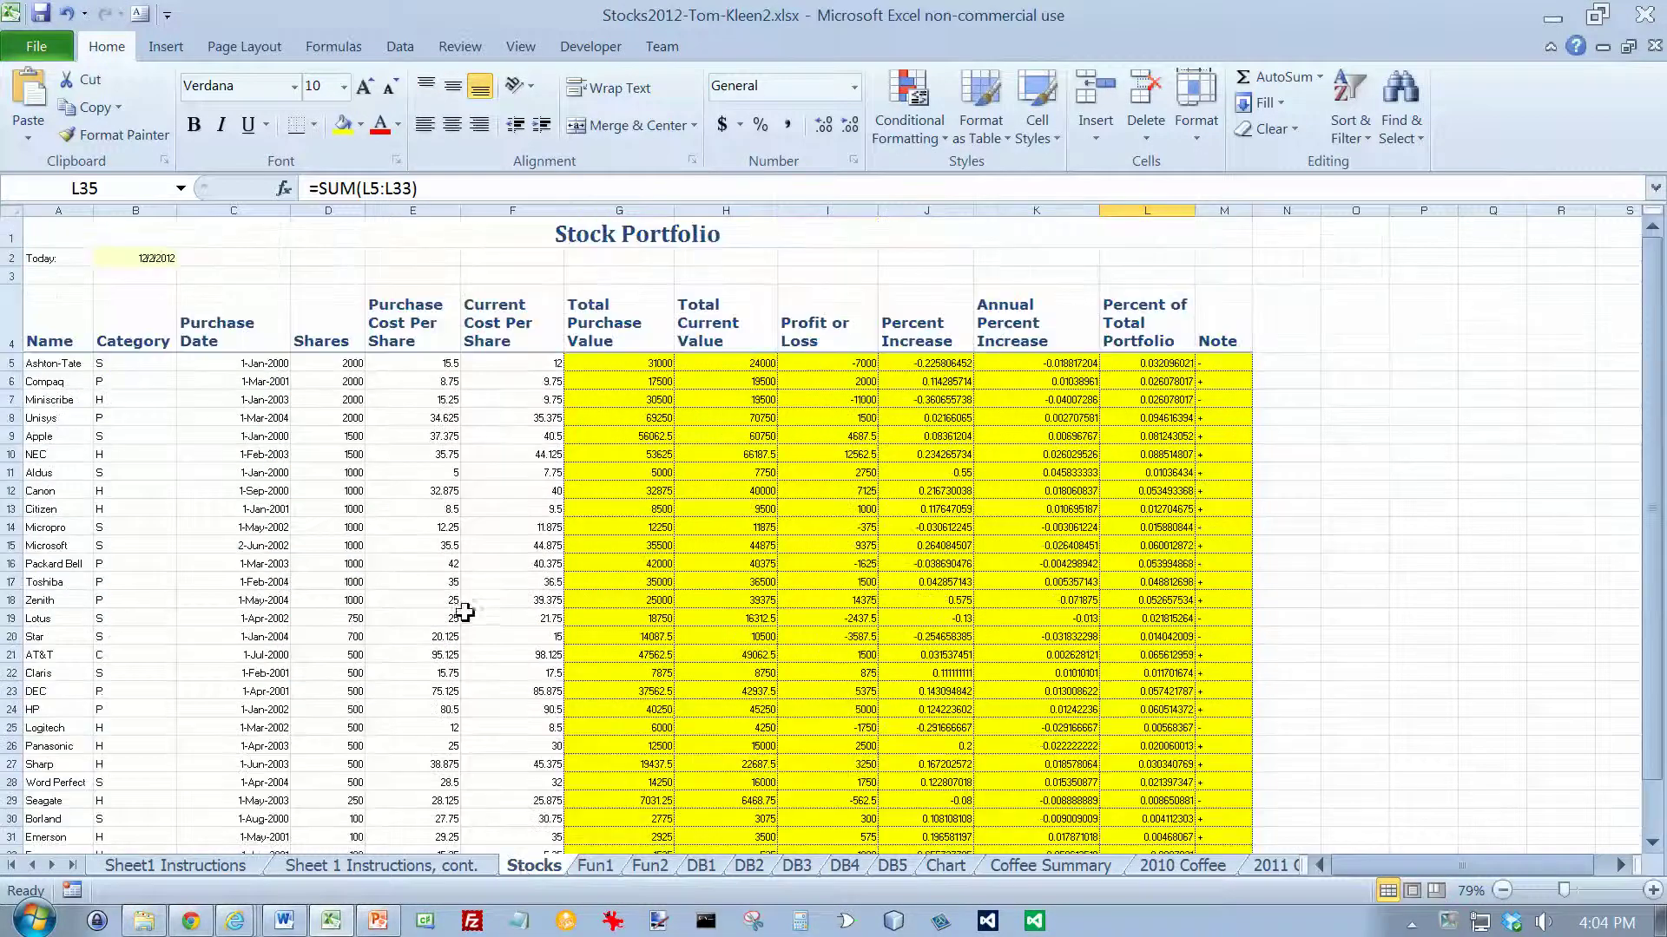
drag(346, 364, 338, 833)
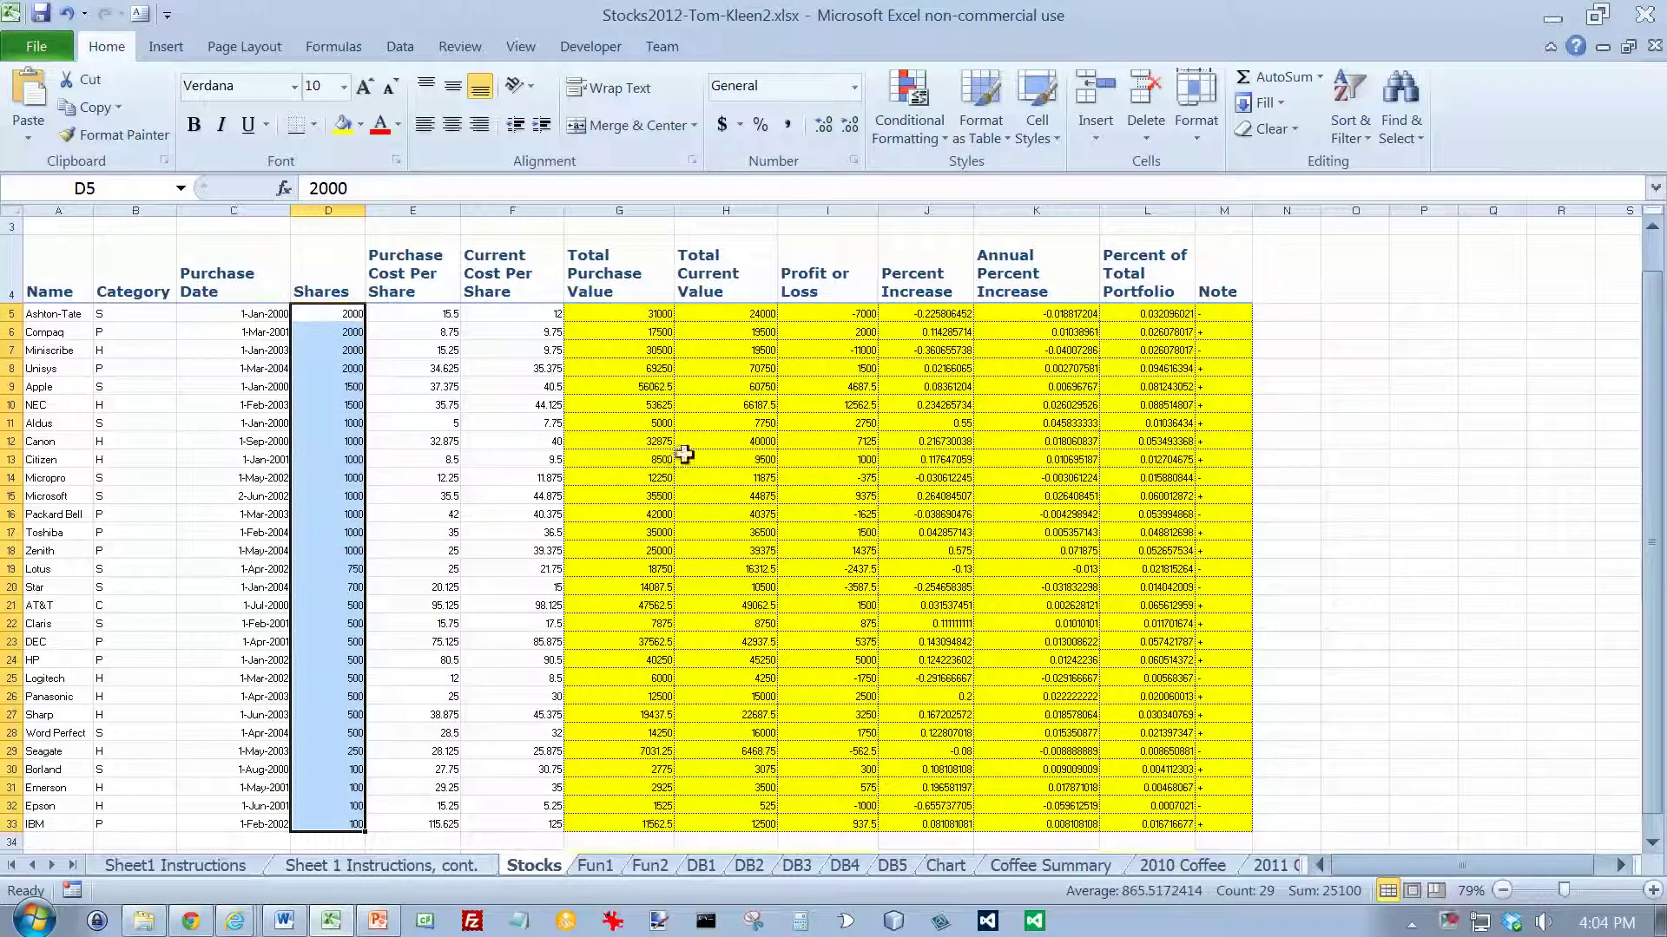
click(787, 124)
click(850, 125)
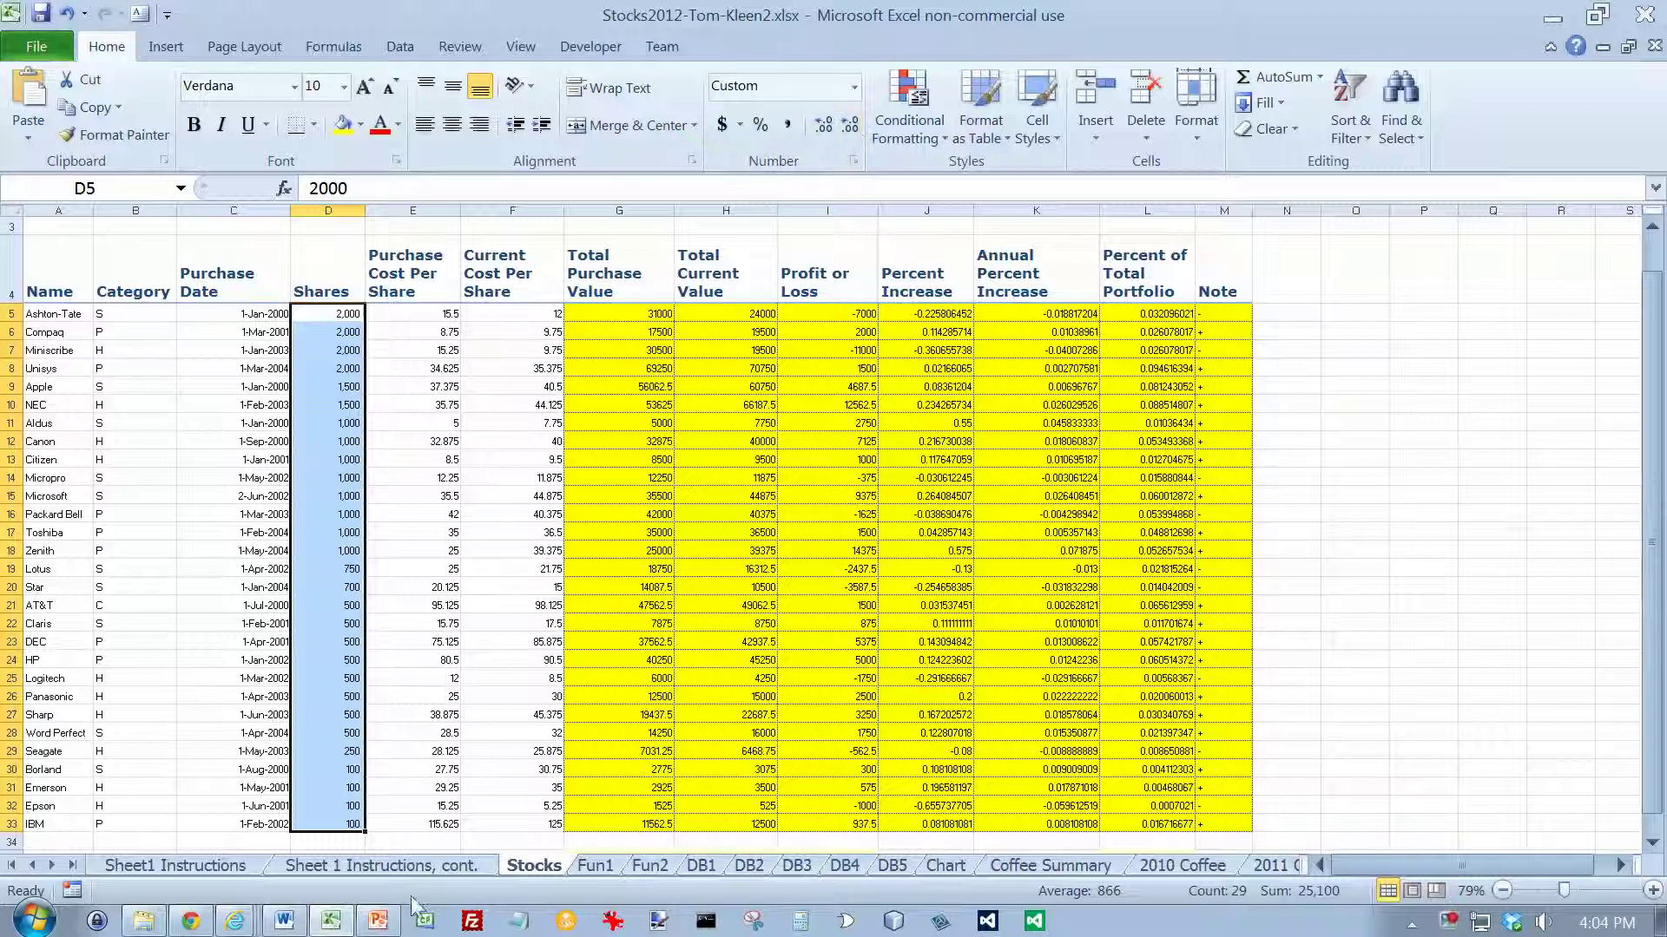
Recolor the Shares formatting instruction on Sheet 1 Instructions, cont. to black.
click(404, 864)
drag(604, 479, 36, 480)
click(383, 128)
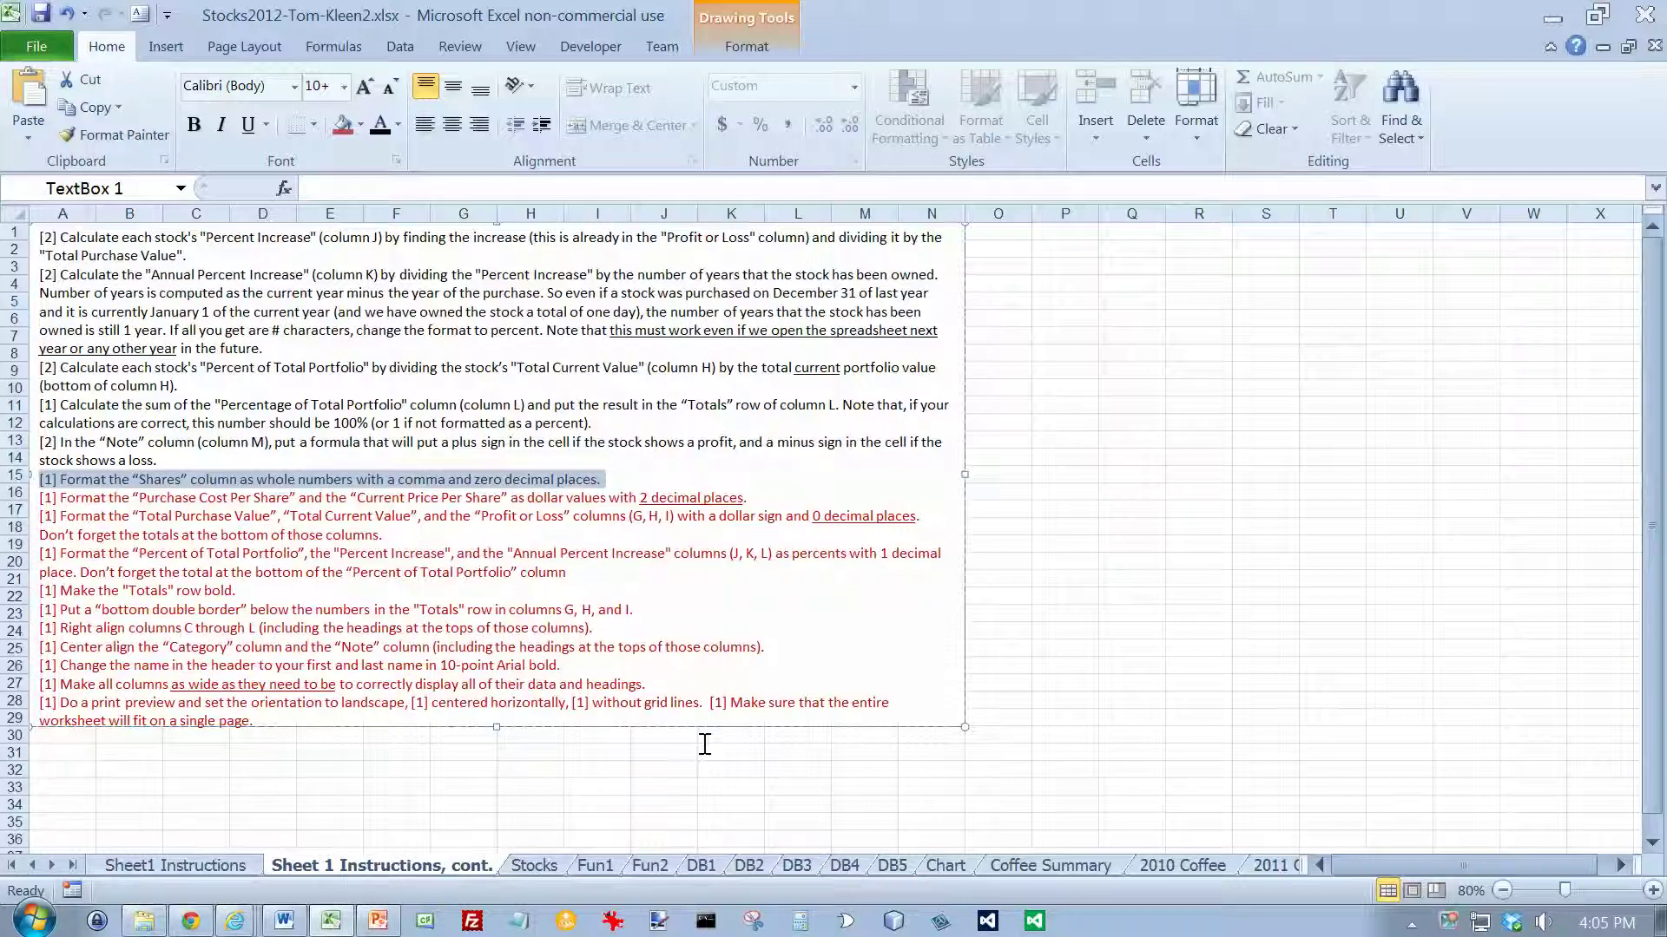
Format the Purchase and Current Cost Per Share values in E5:F33 on the Stocks sheet as Currency and return to the continued instructions.
click(552, 871)
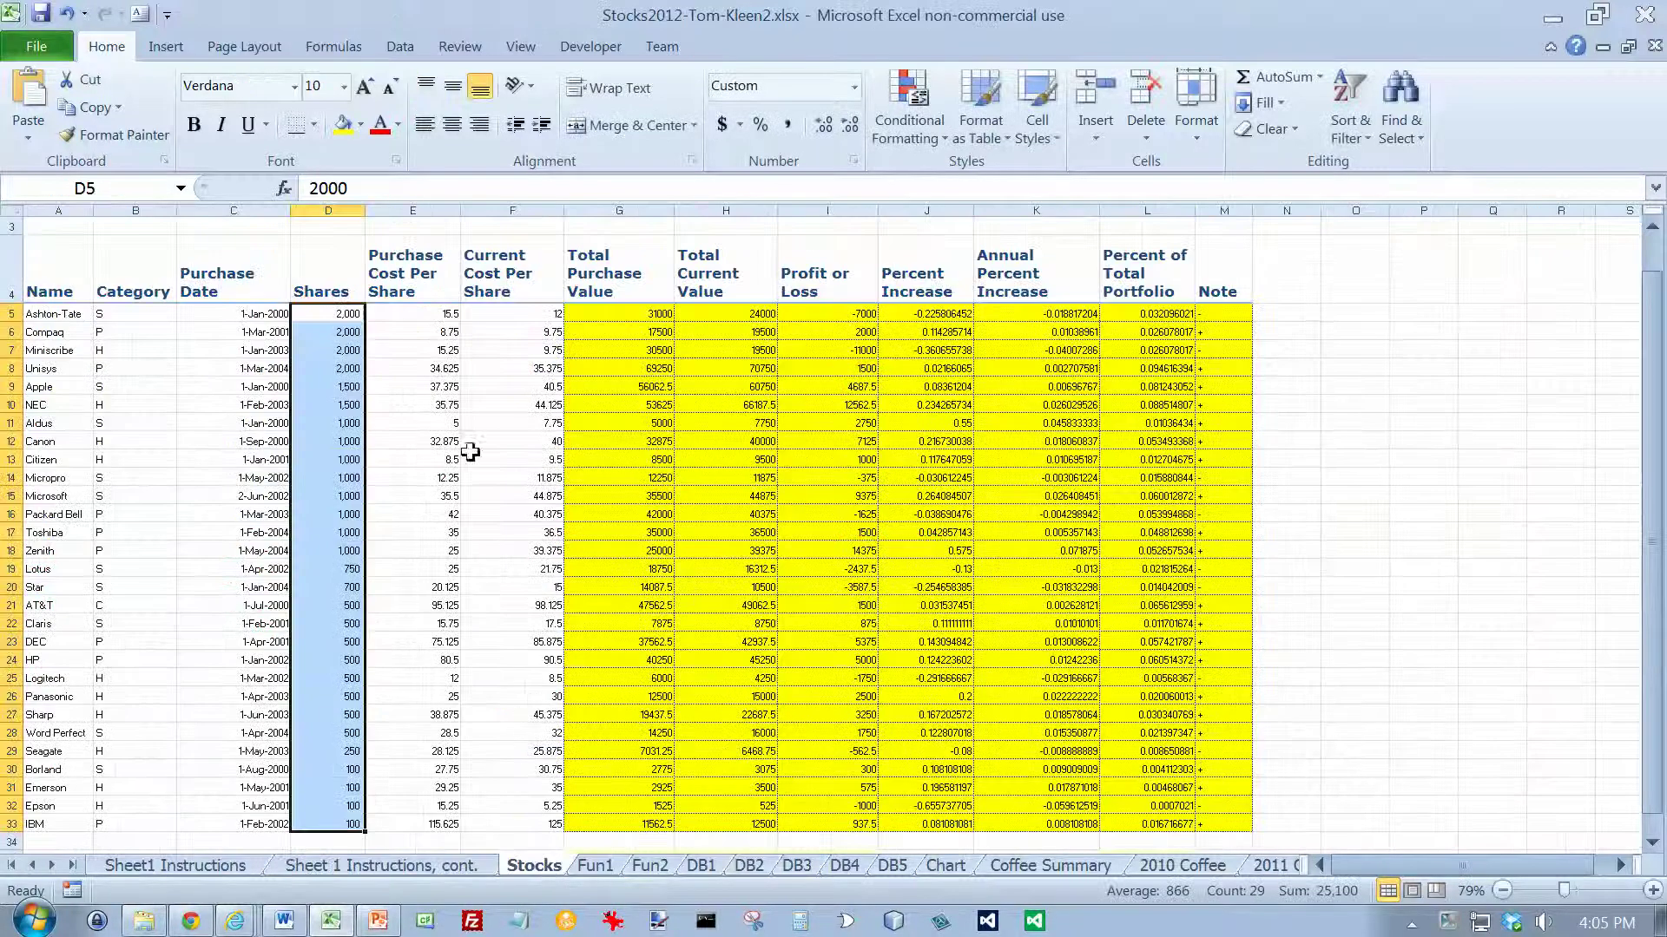
drag(419, 316, 509, 824)
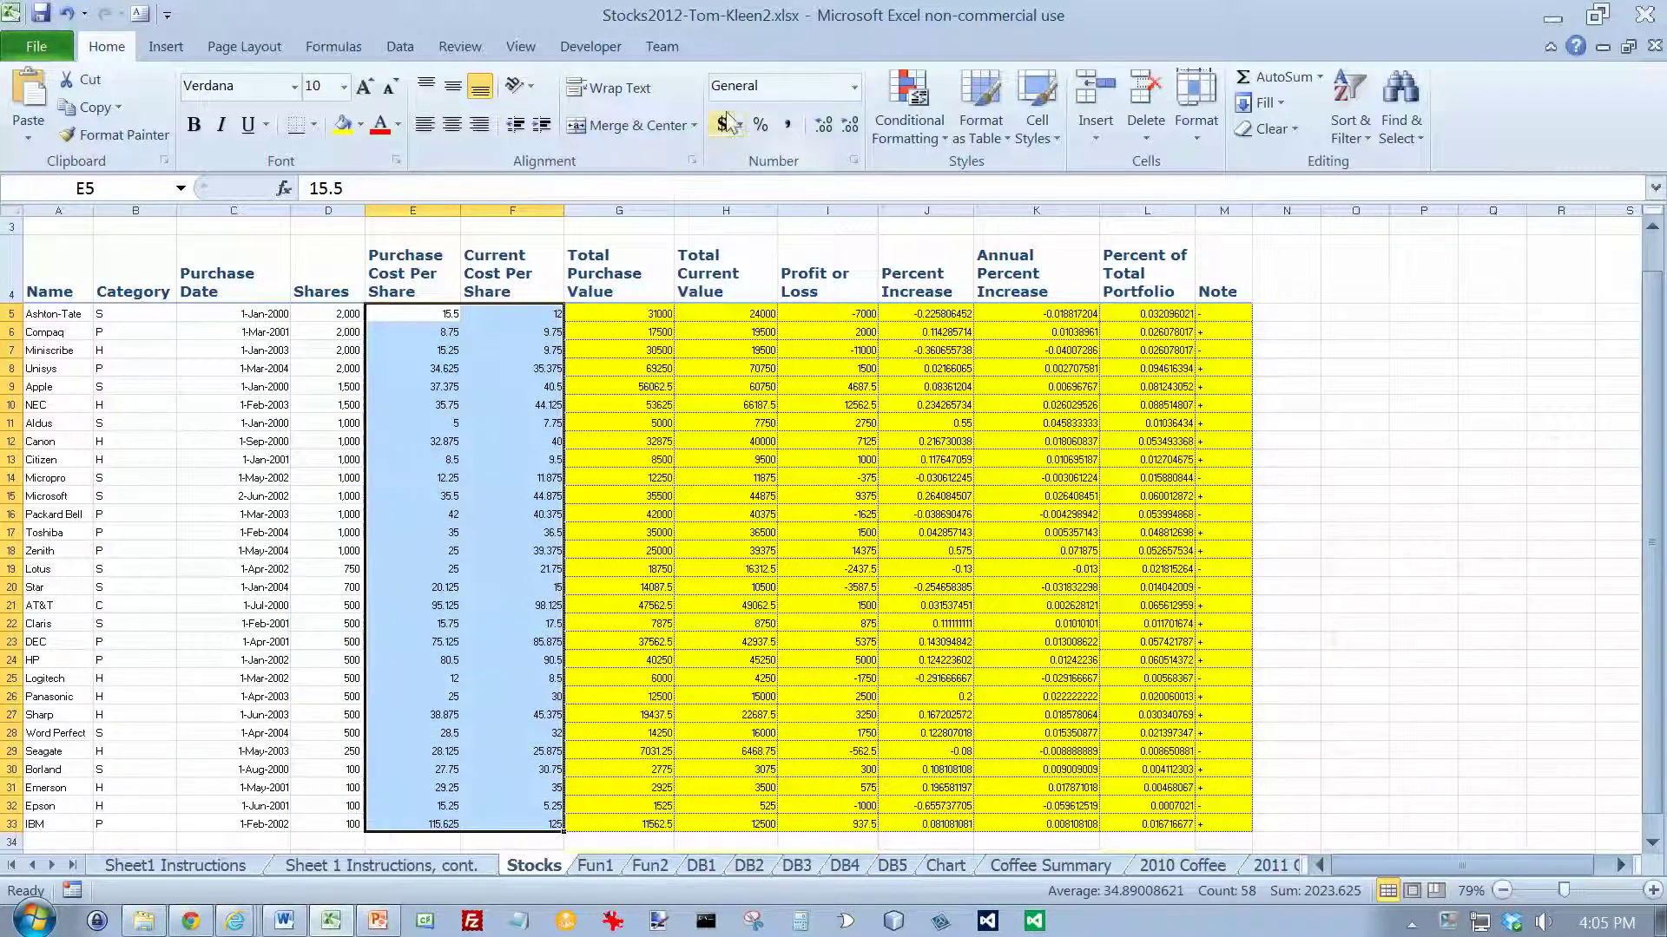
click(856, 86)
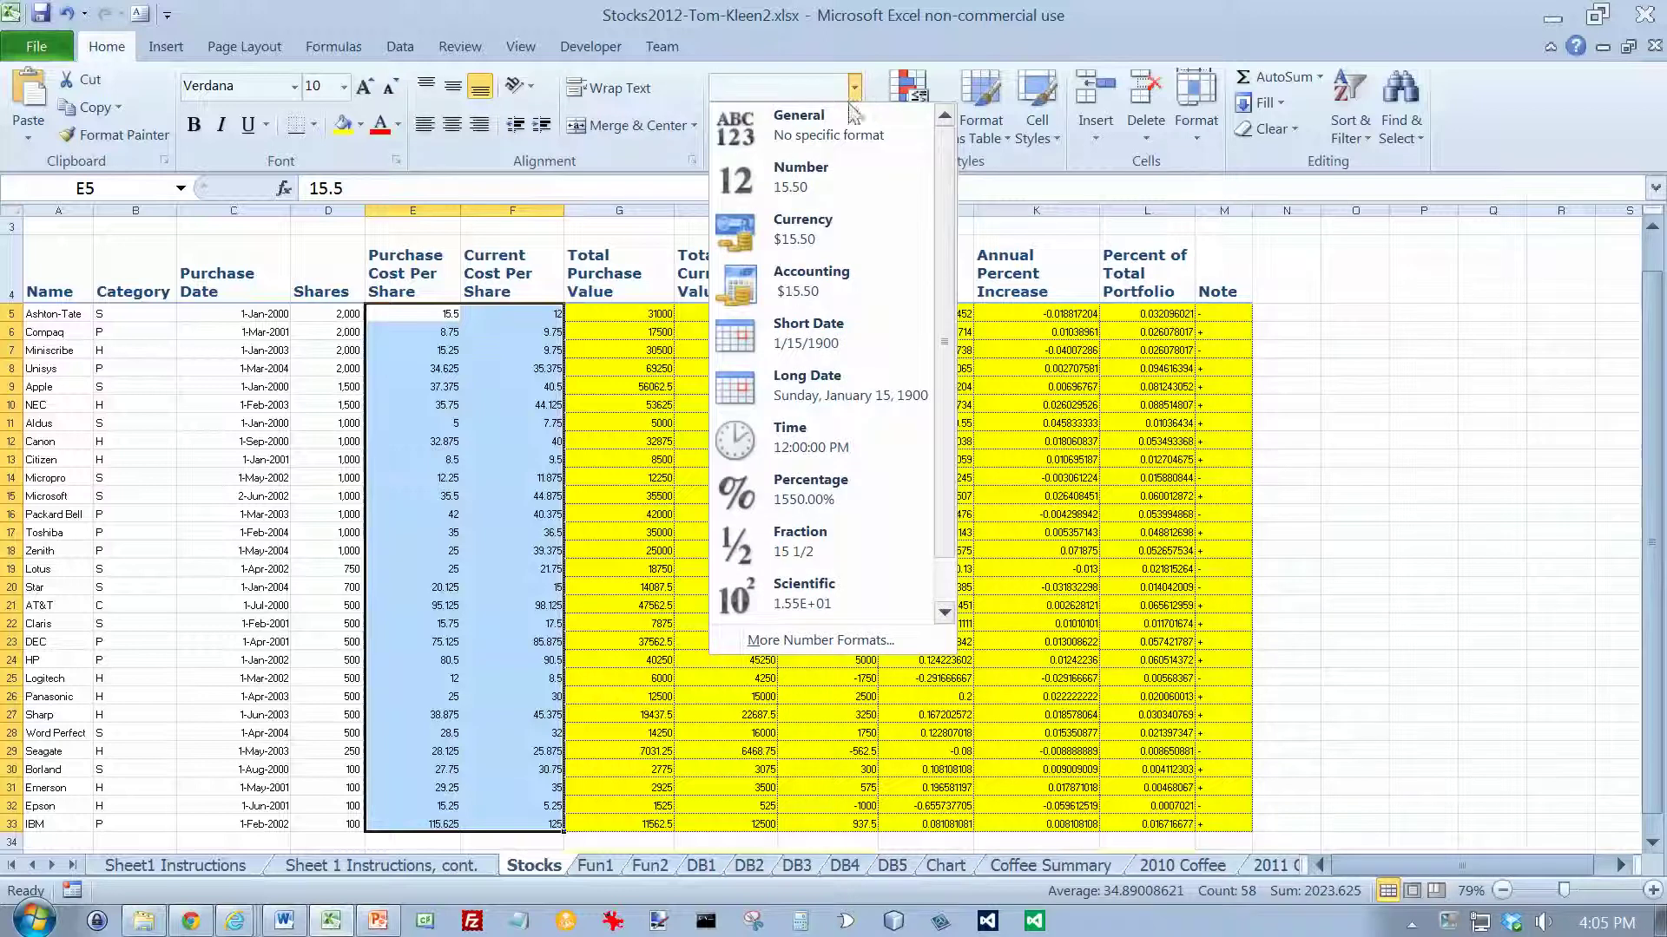
click(812, 235)
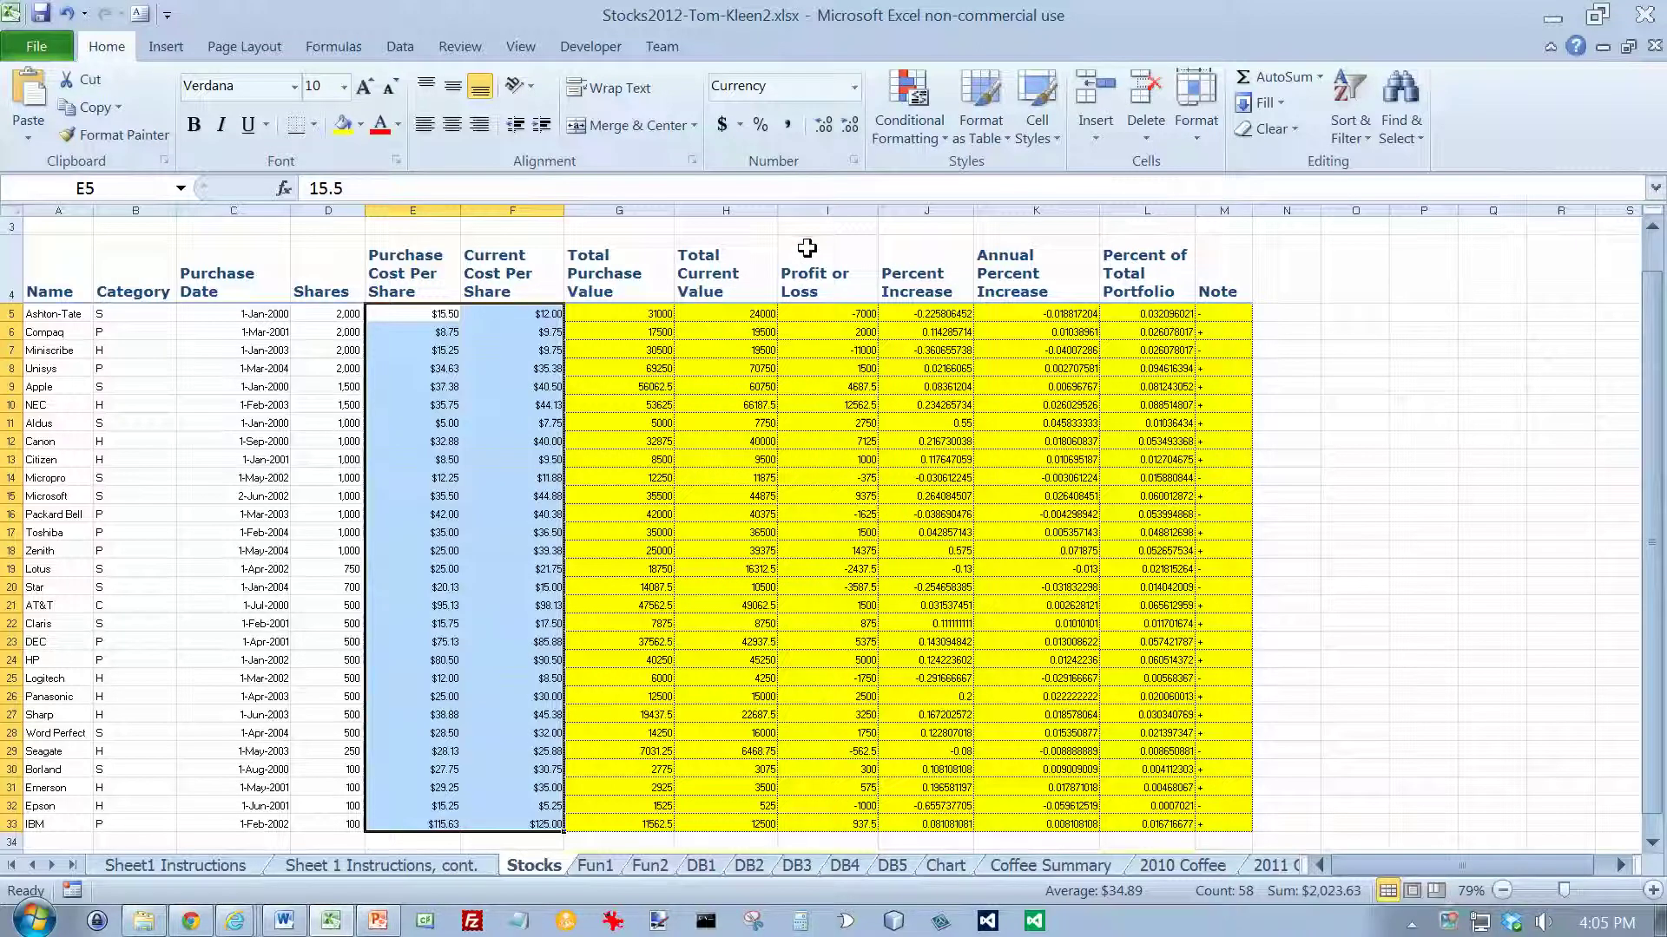
click(387, 866)
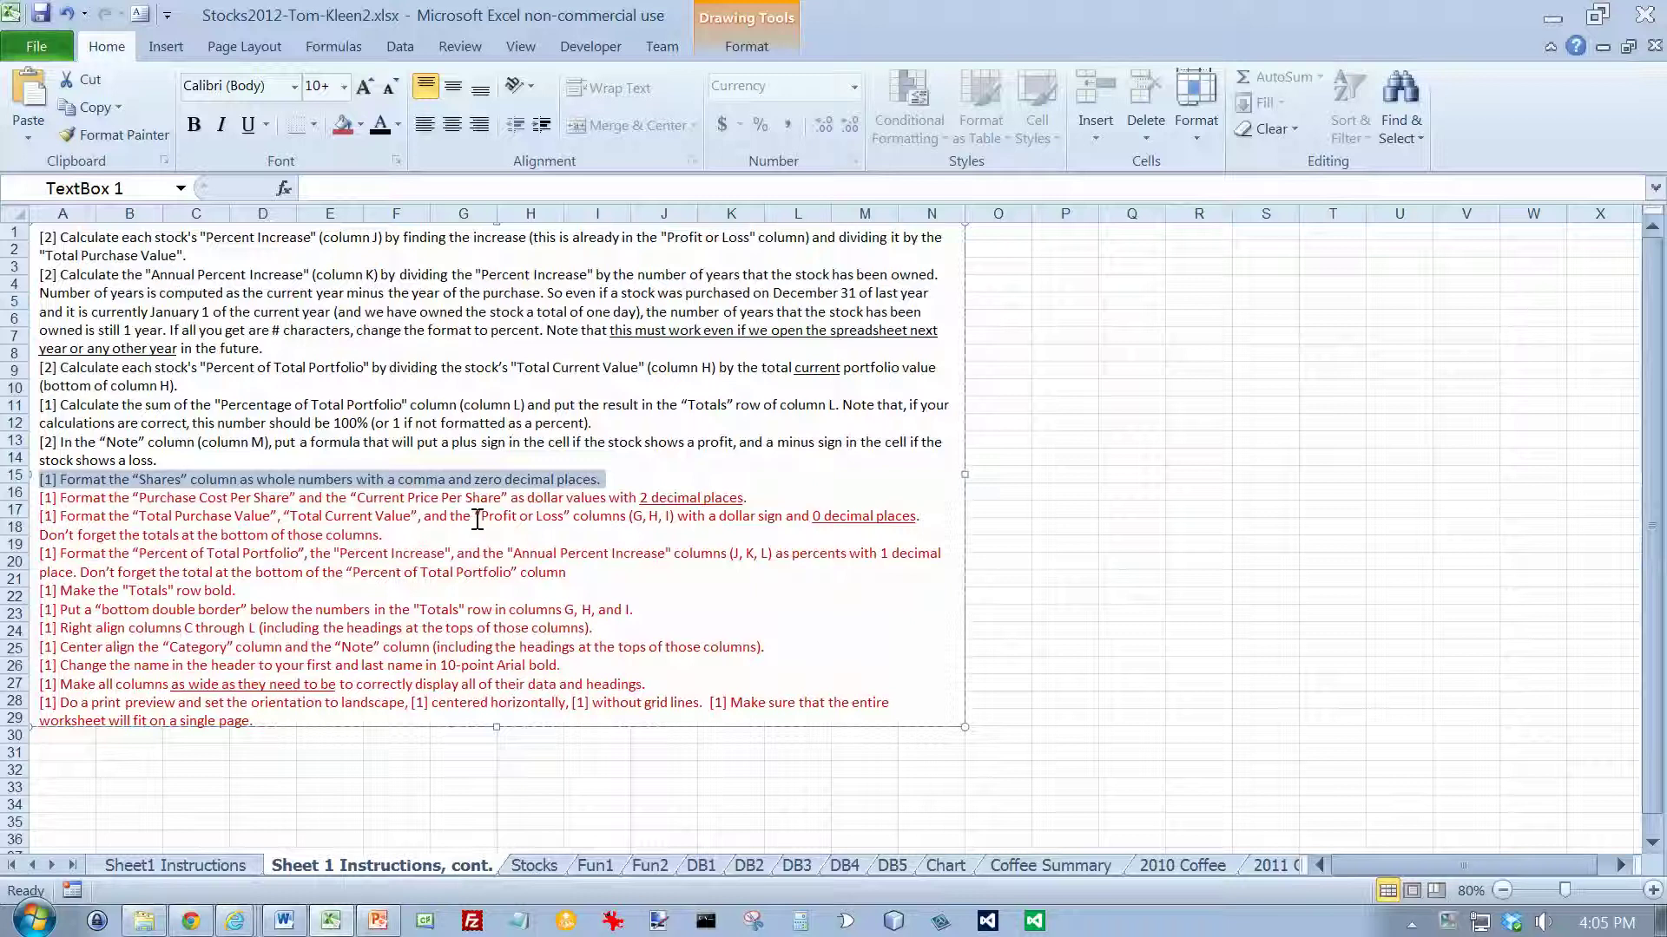
Recolor the Purchase Cost and Current Price Per Share formatting instruction to black.
drag(788, 497, 26, 501)
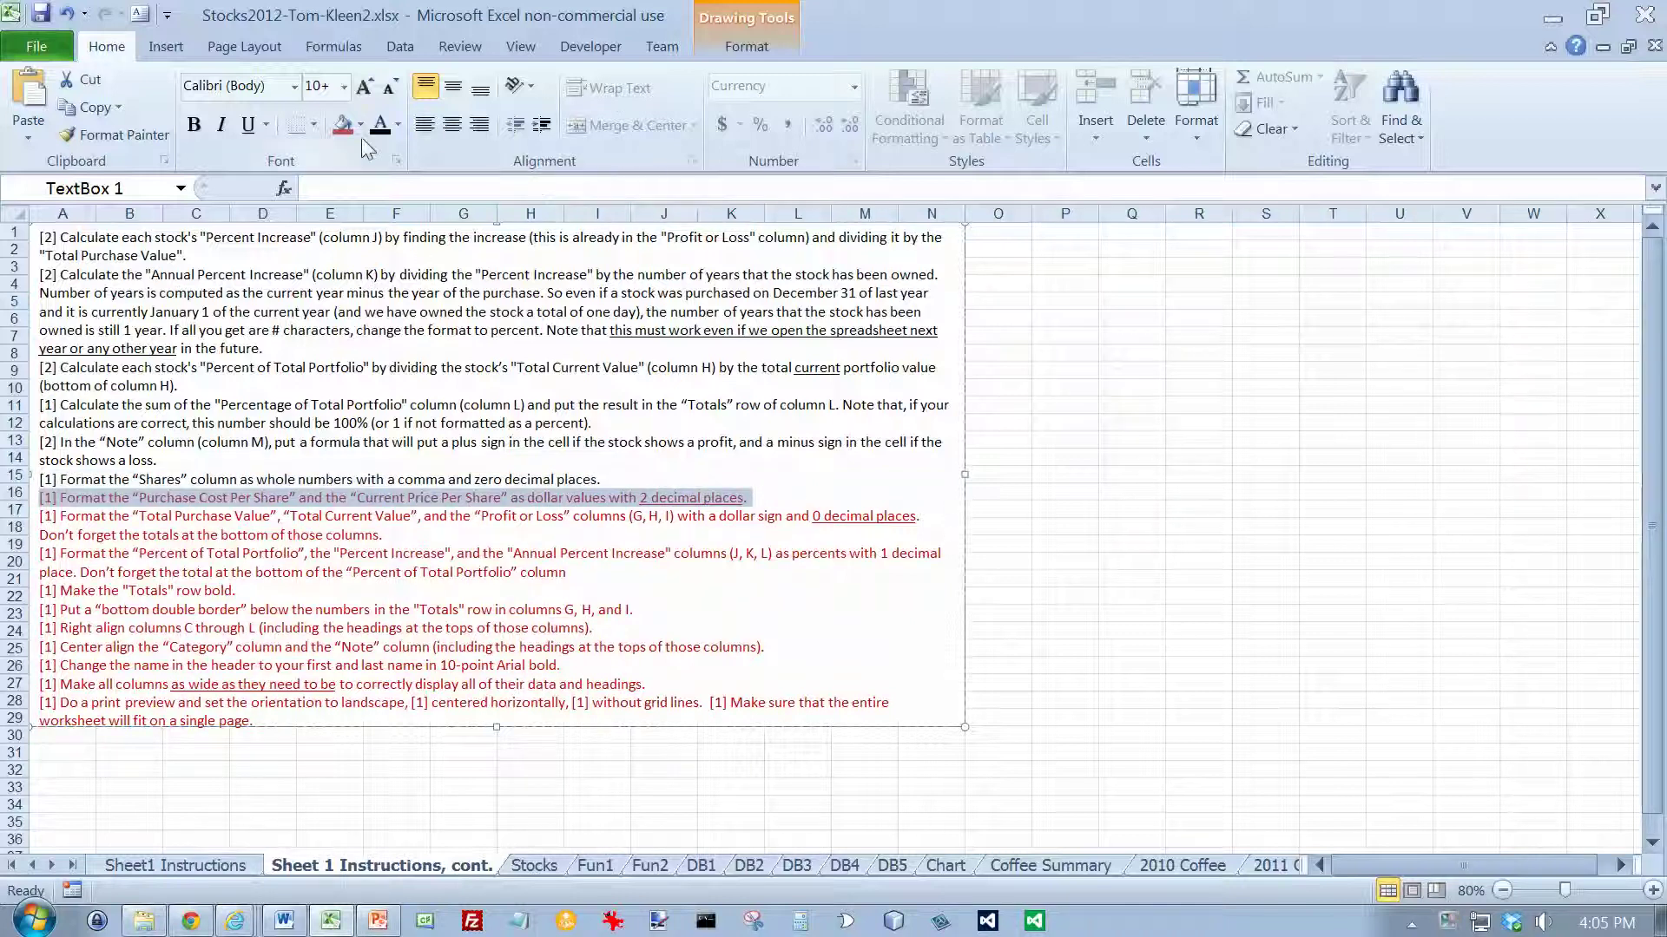
click(389, 135)
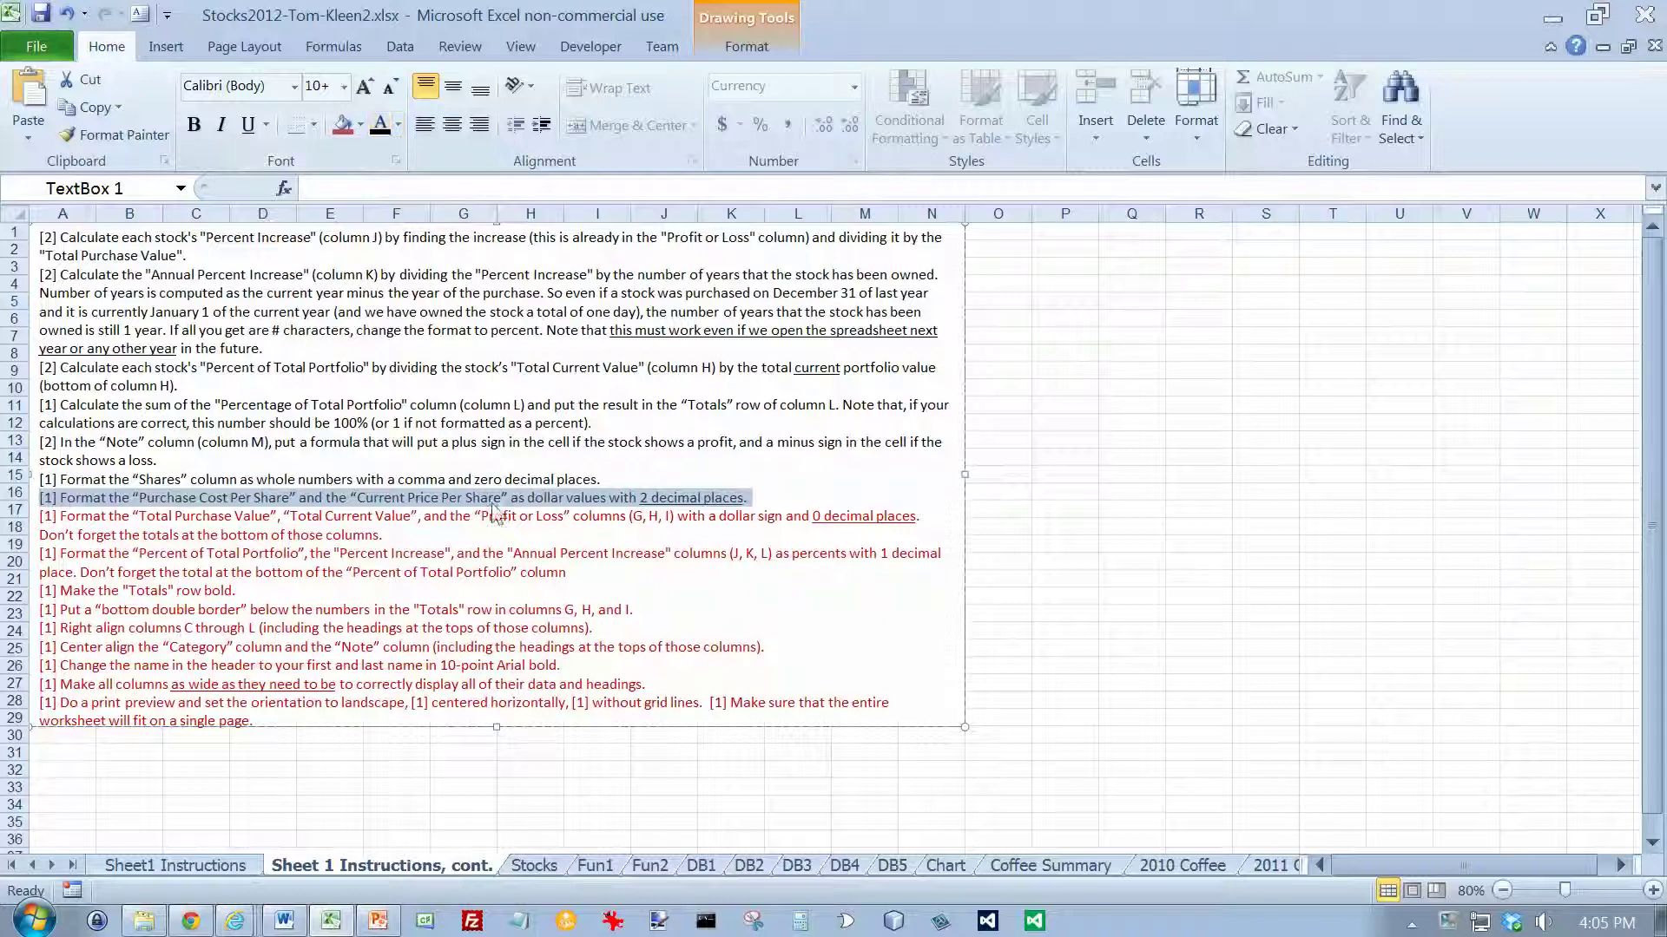
Format columns G through I on the Stocks sheet with the accounting dollar format and zero decimal places.
click(545, 866)
drag(619, 210, 832, 208)
click(724, 126)
click(855, 127)
click(855, 127)
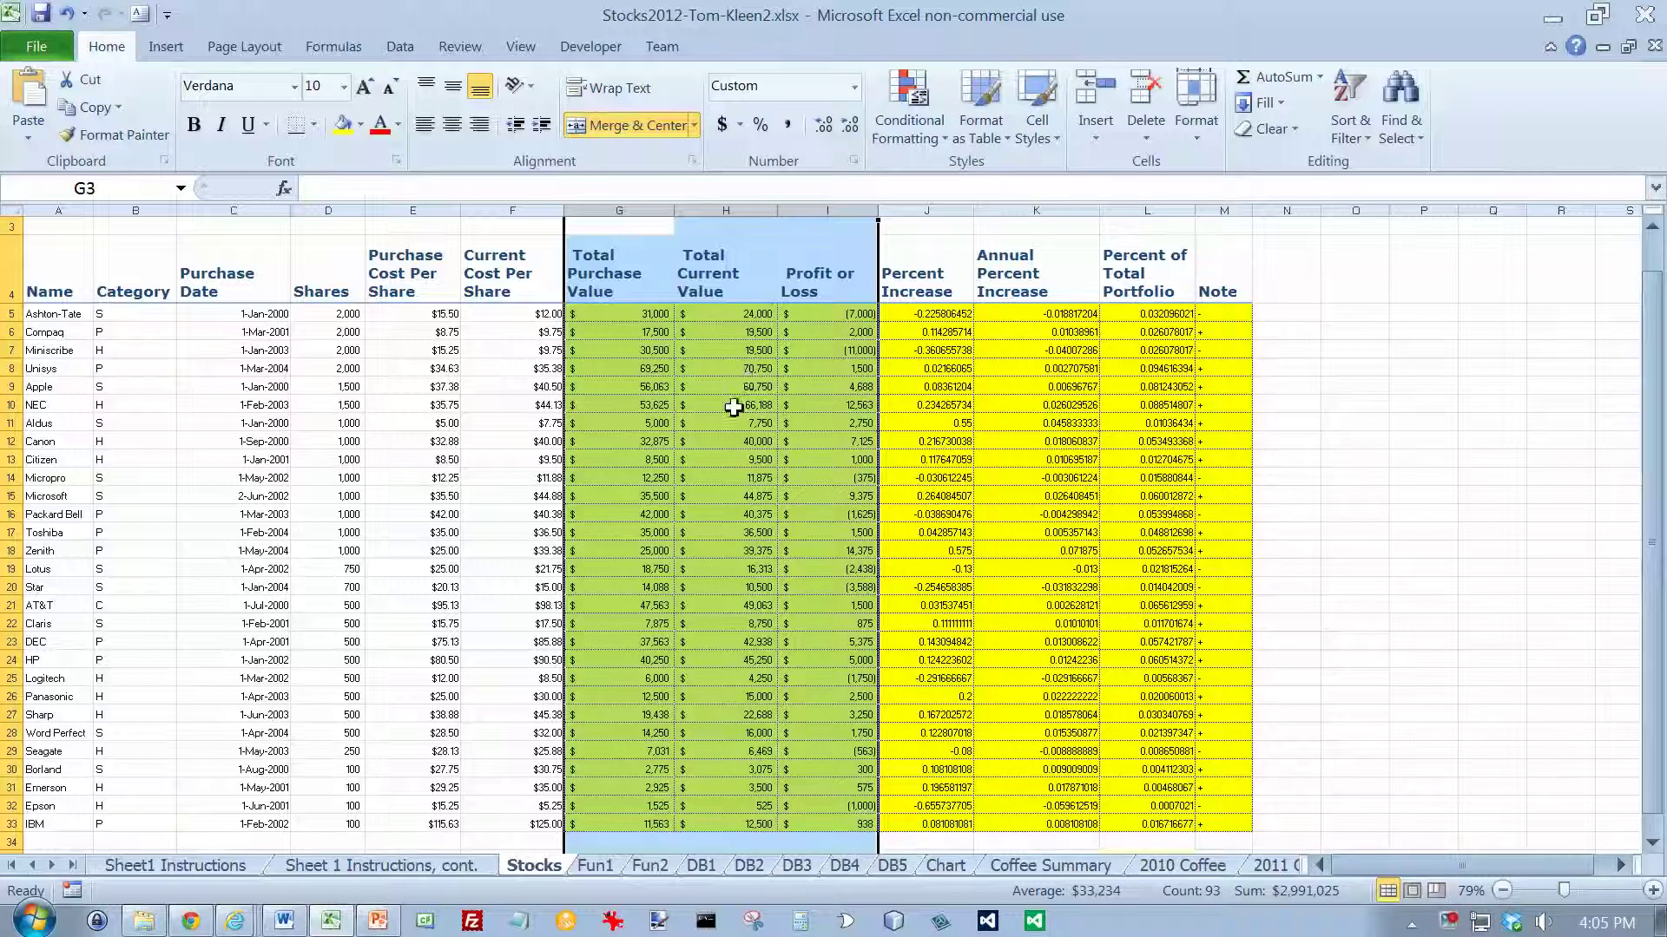
Recolor the Total Purchase Value, Total Current Value and Profit or Loss formatting instruction on Sheet 1 Instructions, cont. to black.
key(alt+Tab)
key(alt+Tab)
click(343, 868)
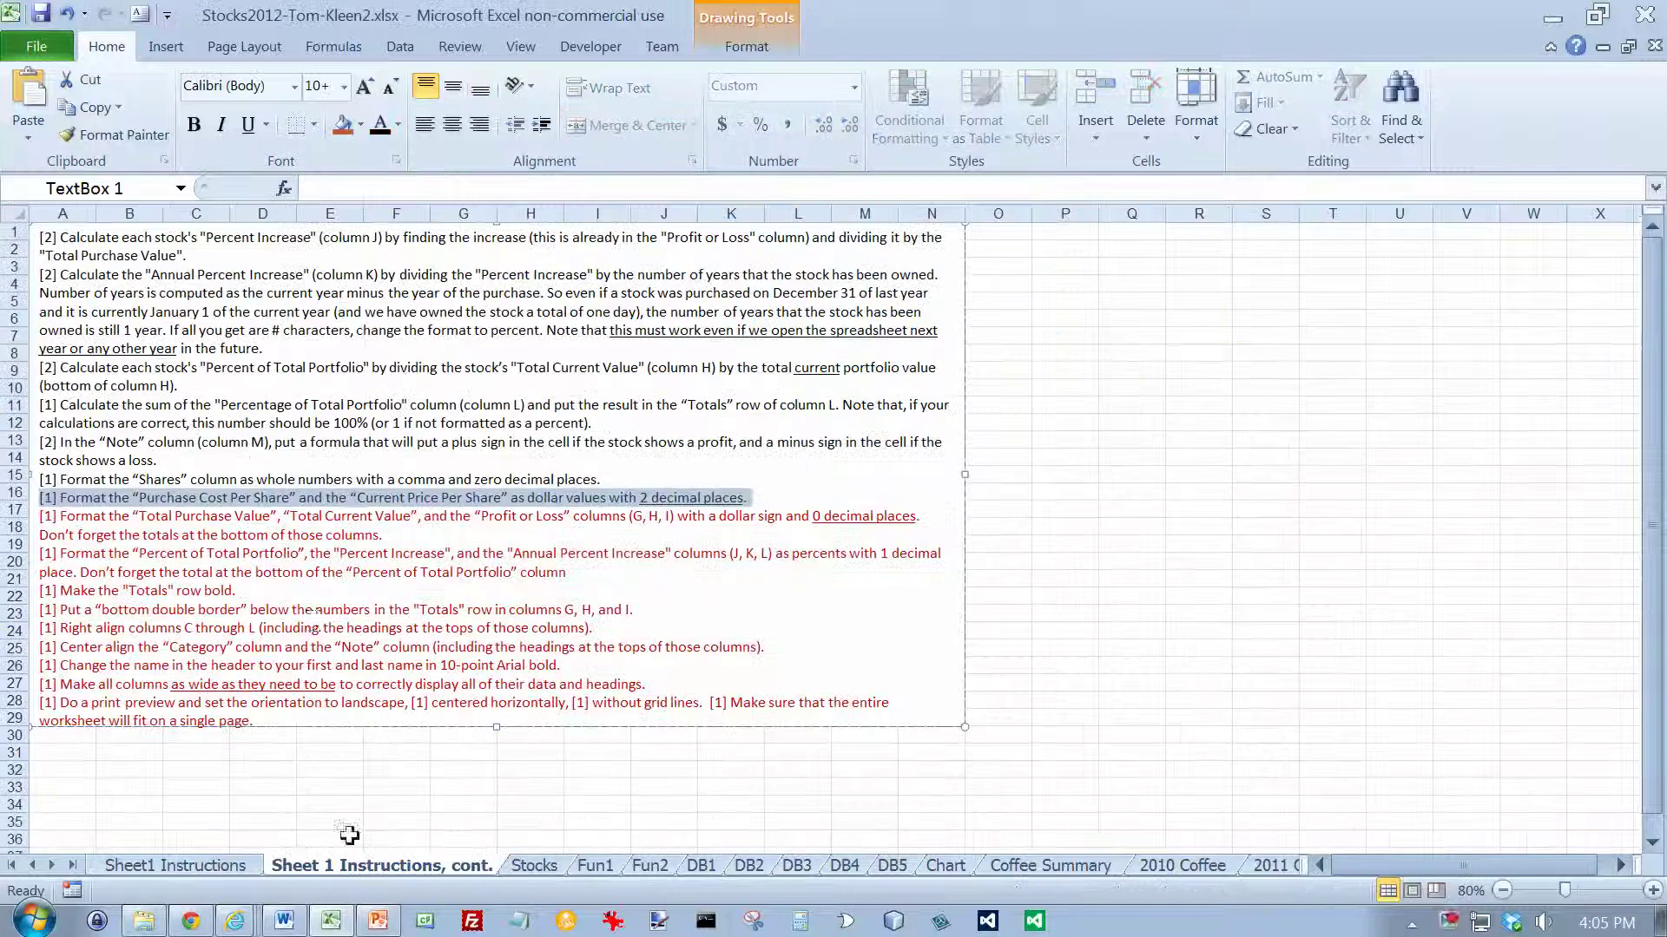
drag(411, 533, 39, 516)
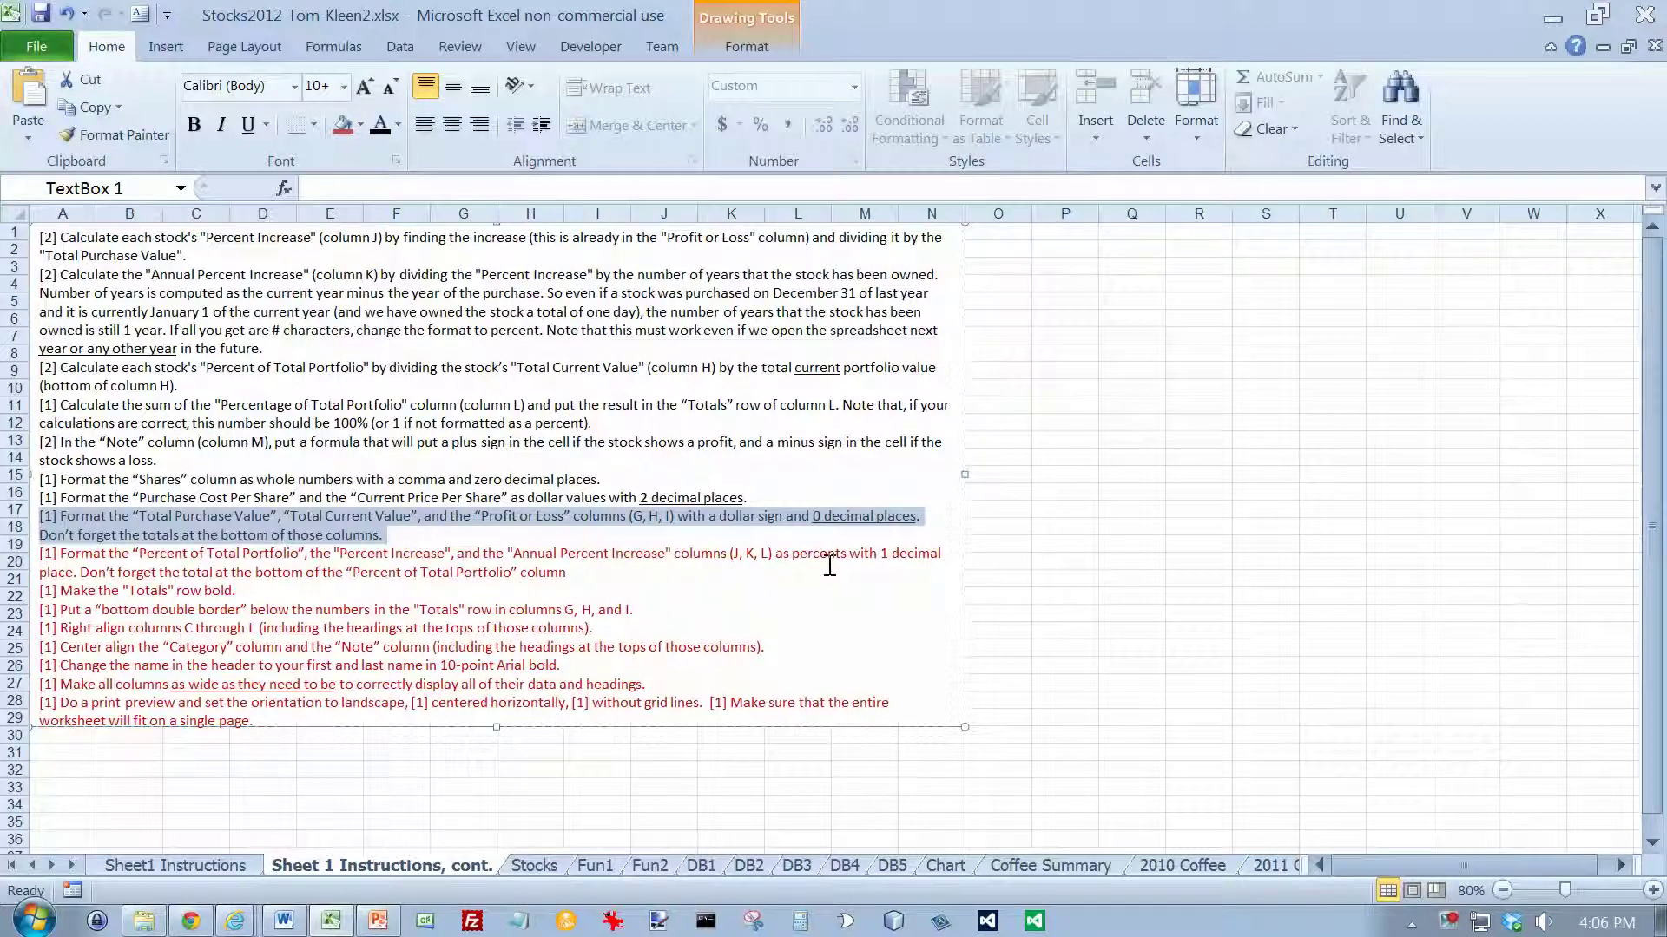
Format J5:L33 and the L35 total on the Stocks sheet as percentages with one decimal place.
click(535, 867)
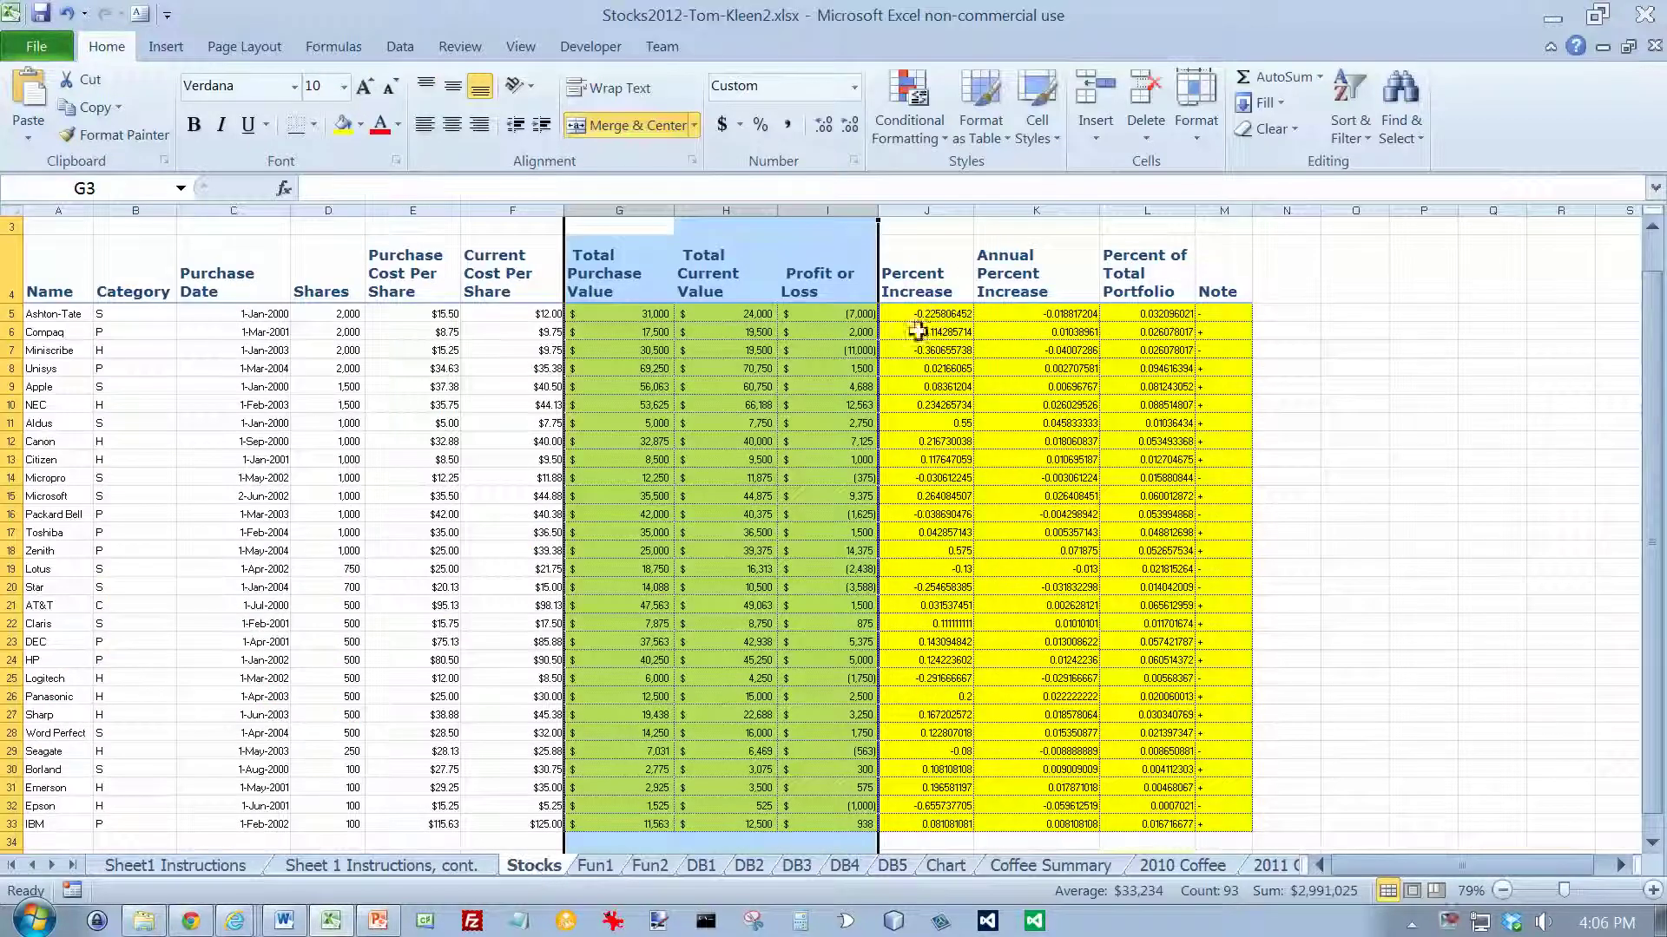
drag(922, 307, 1149, 738)
click(1158, 780)
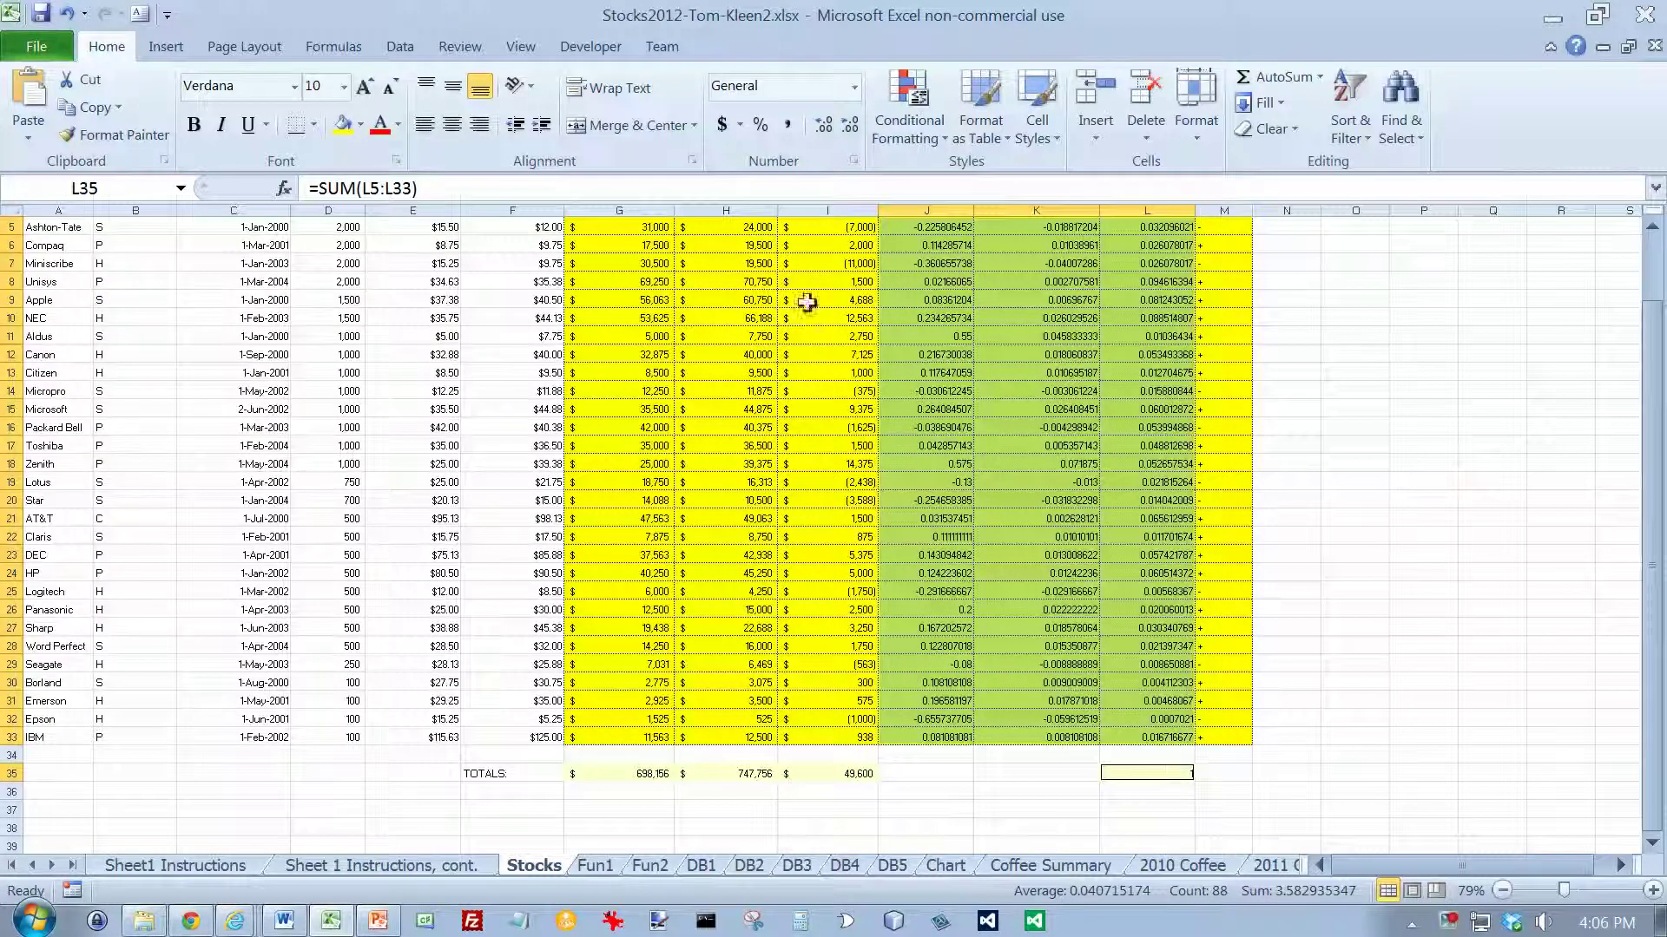
click(760, 124)
click(824, 126)
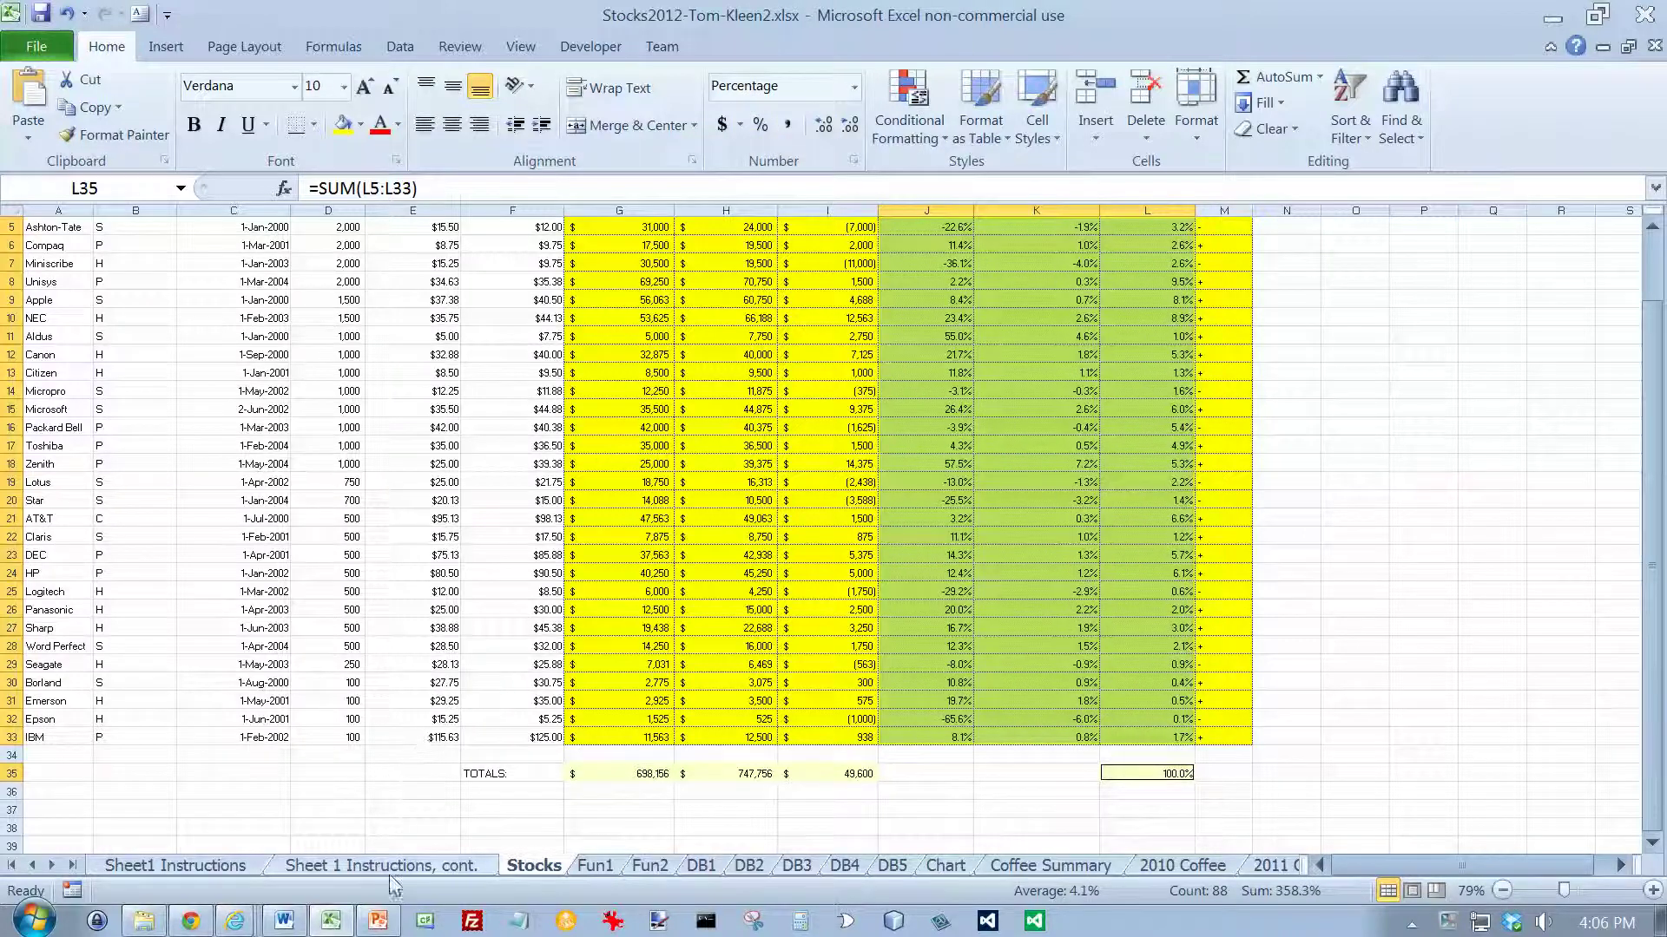
Make the Totals row 35 on the Stocks sheet bold and recolor the percent and Totals row instructions to black.
click(389, 873)
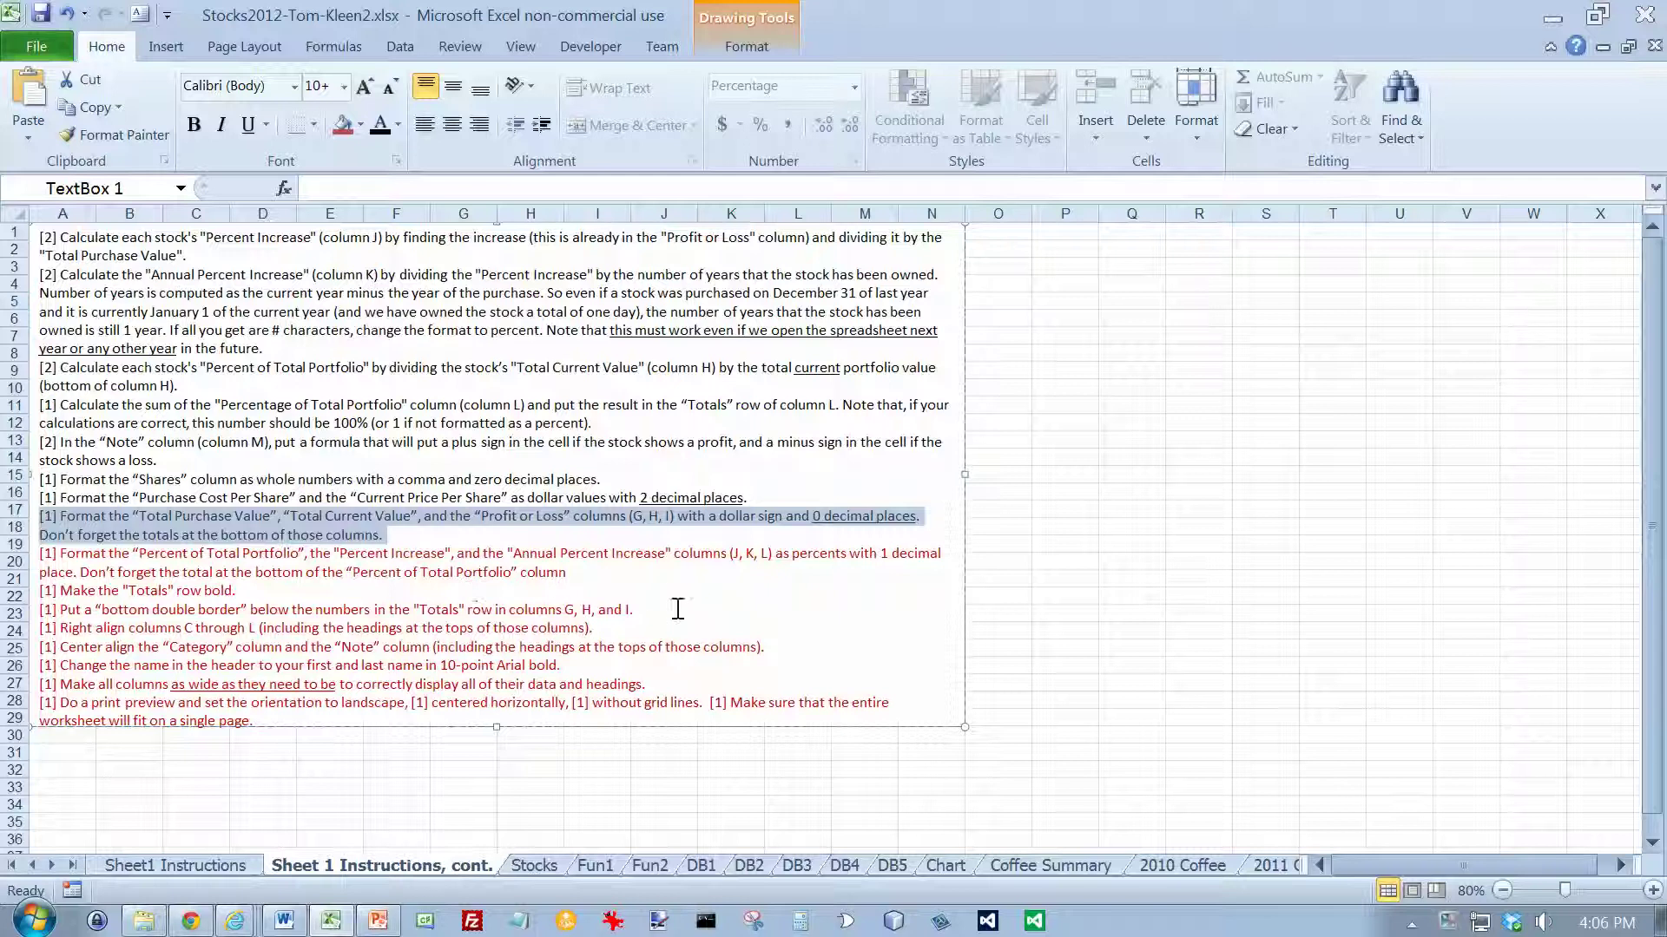
click(540, 866)
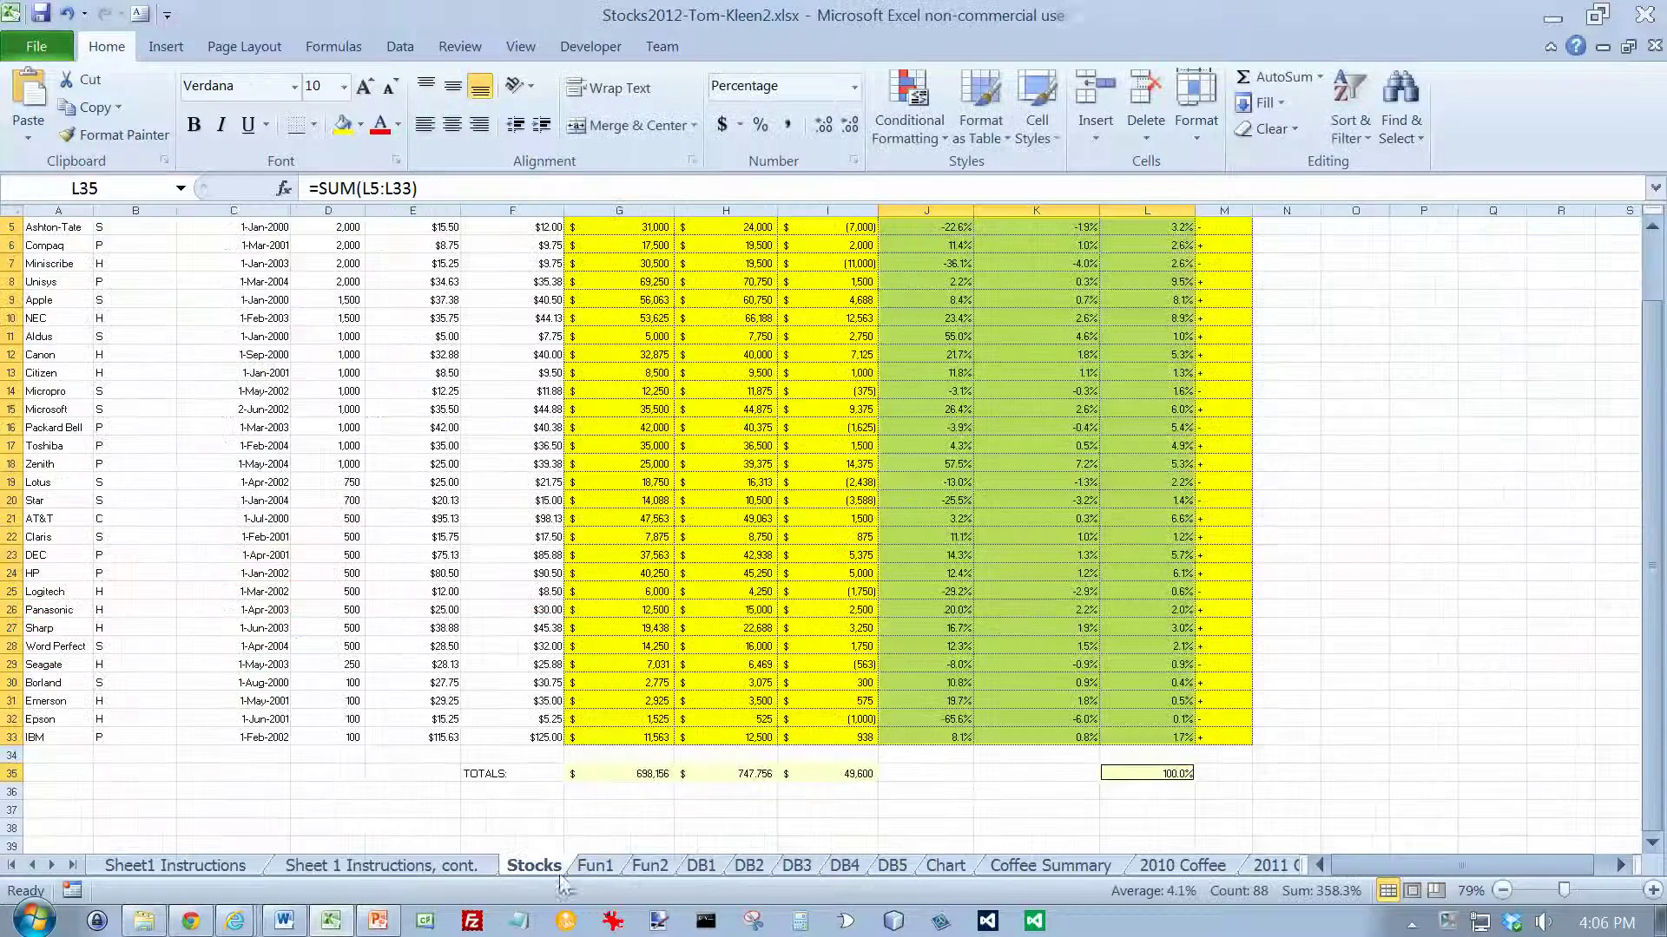
drag(490, 773, 1164, 774)
click(11, 773)
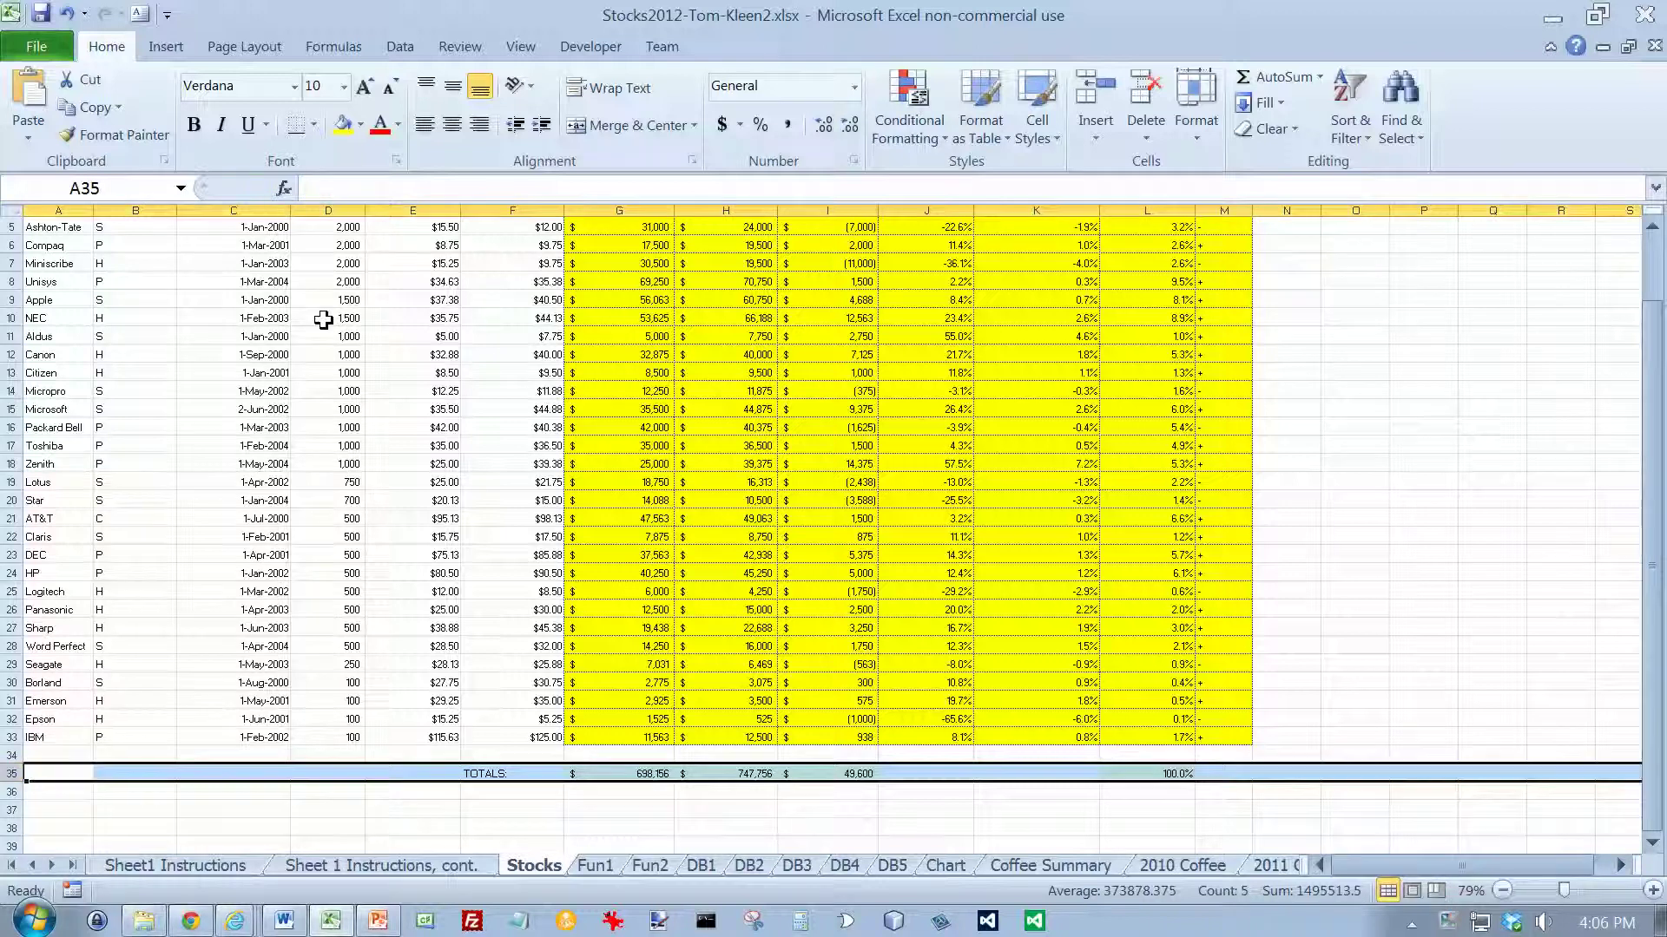
click(194, 124)
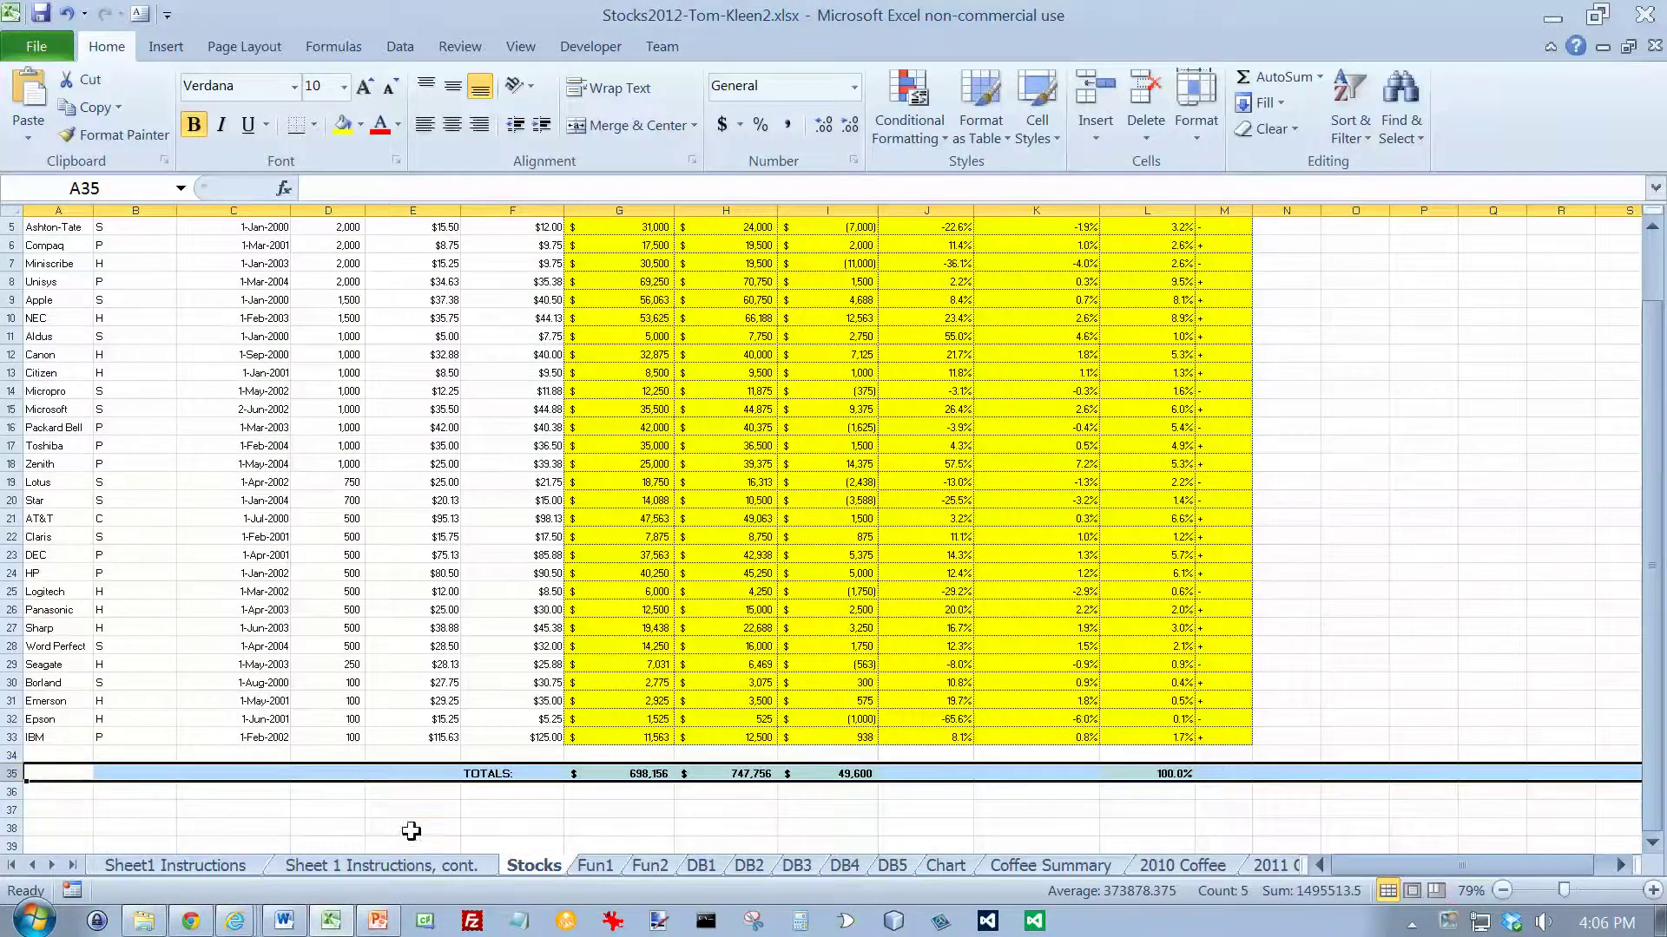
click(382, 866)
drag(373, 592, 13, 535)
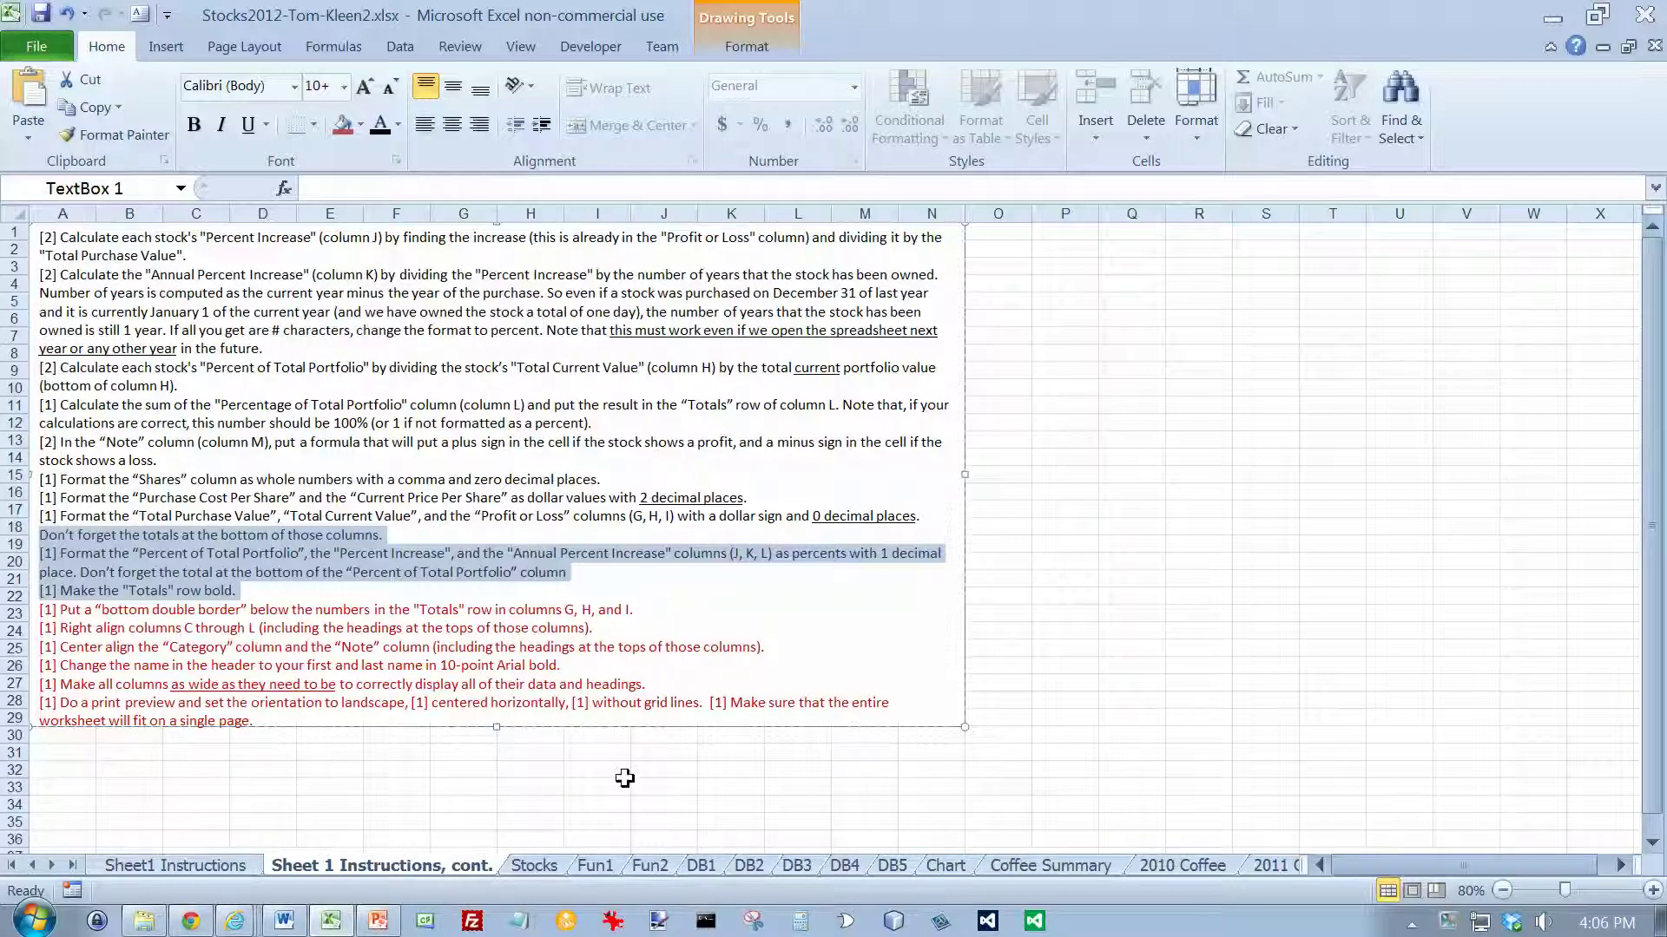
Apply a Bottom Double Border to the totals in G35:I35 on the Stocks sheet.
click(534, 865)
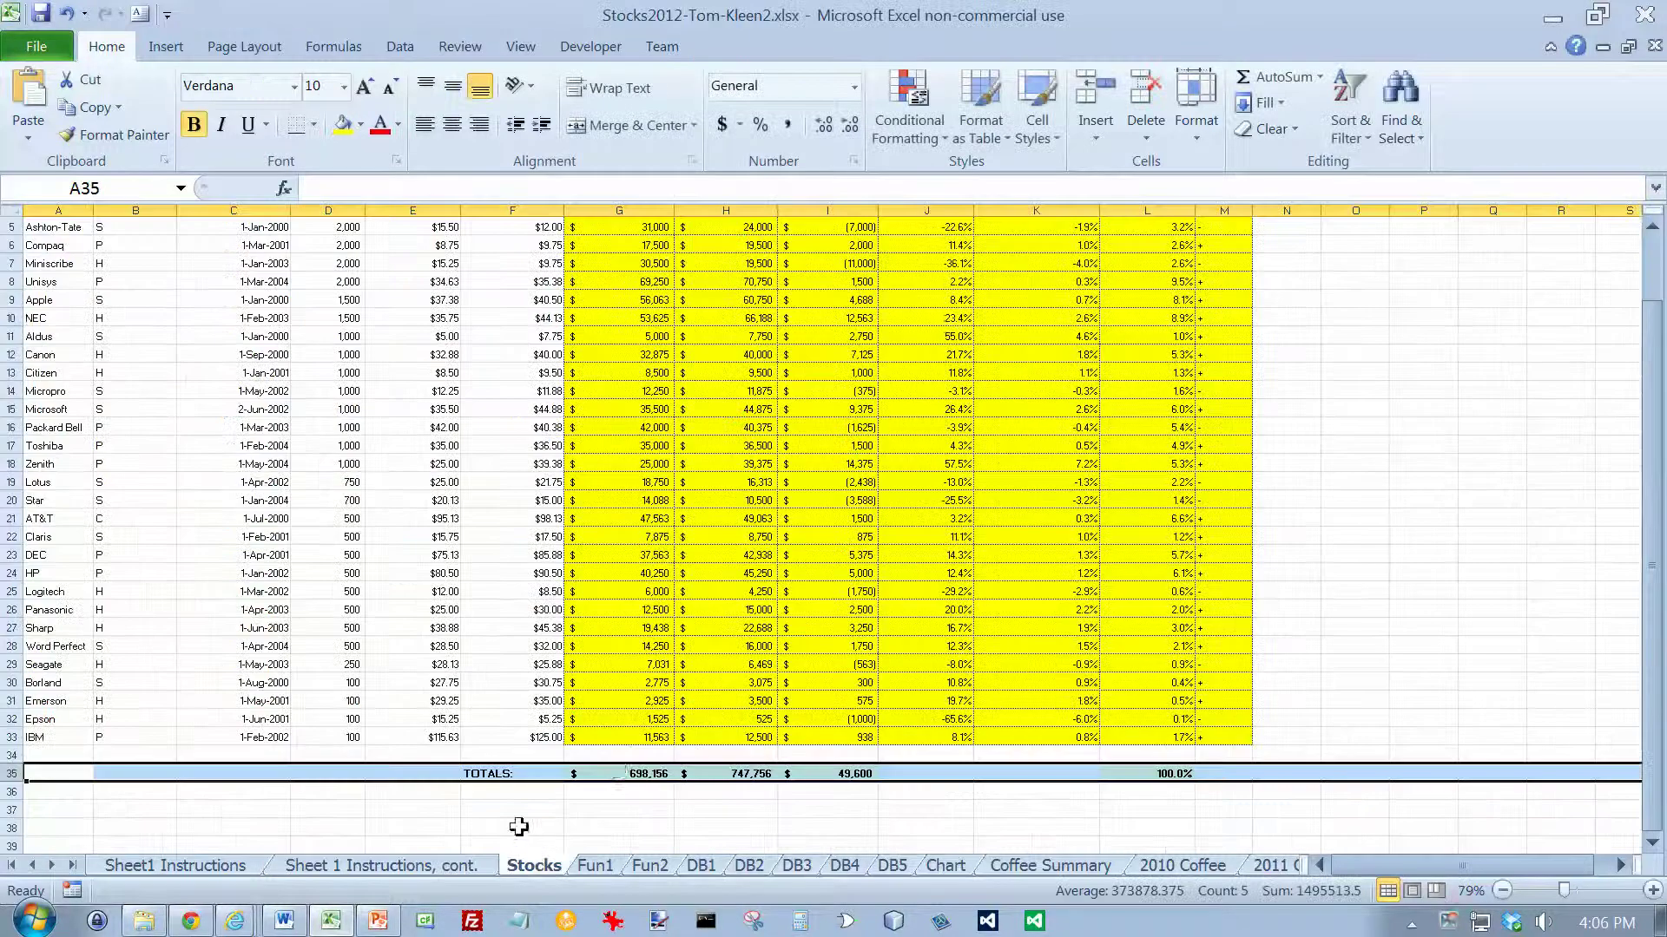
drag(612, 773, 858, 767)
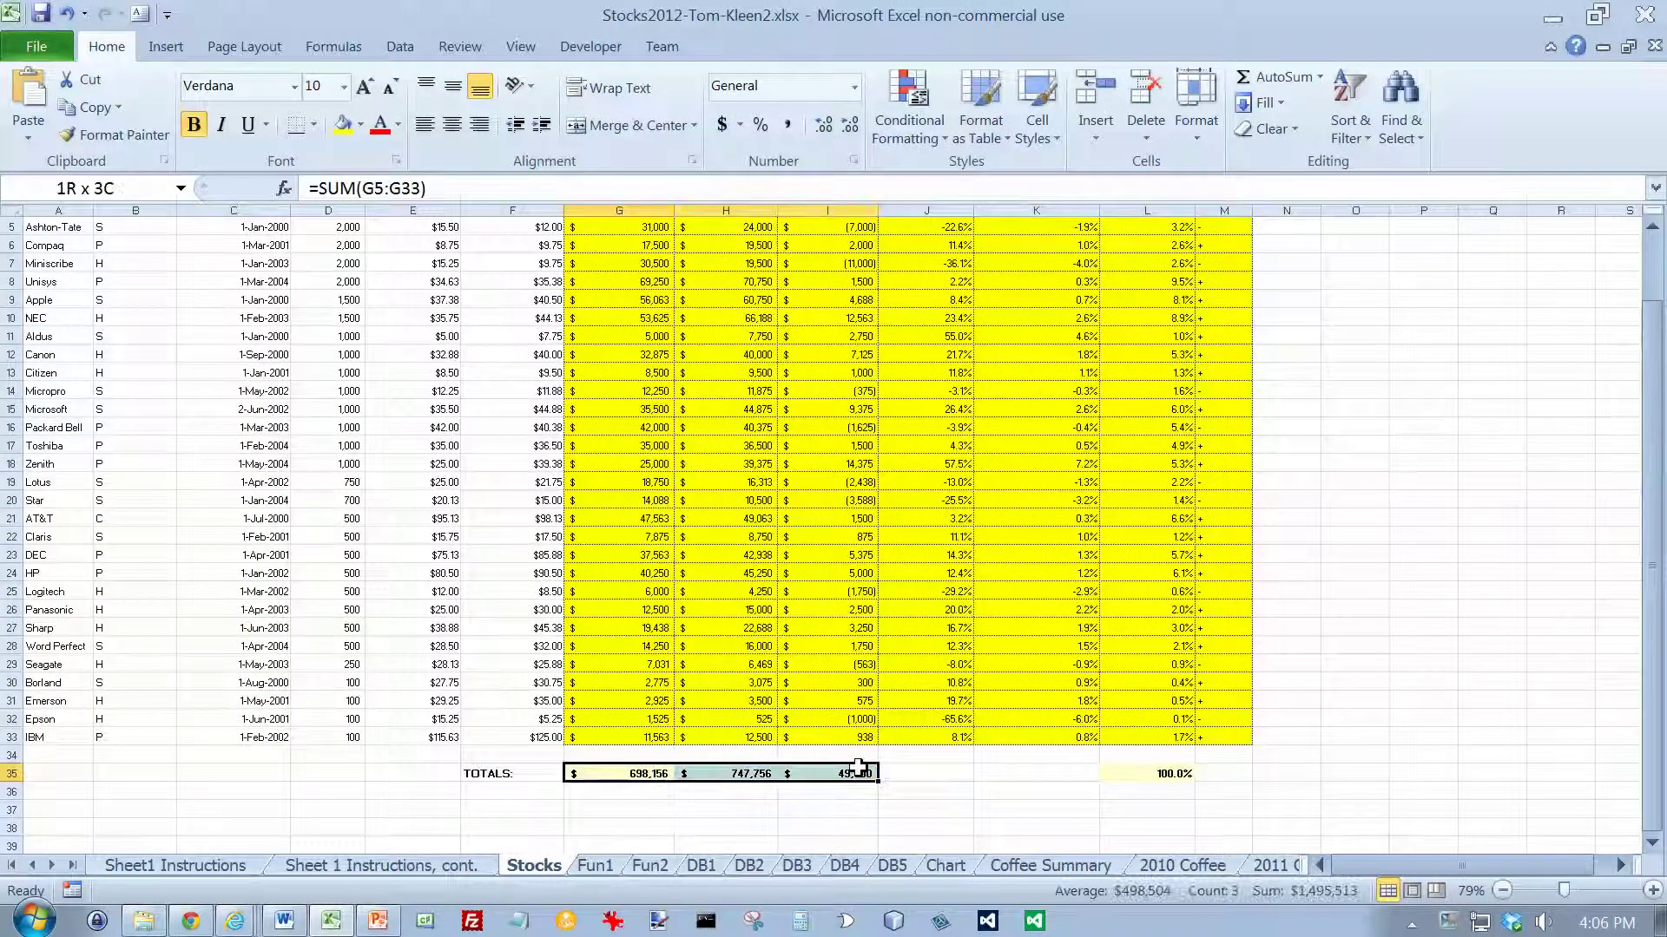
click(313, 126)
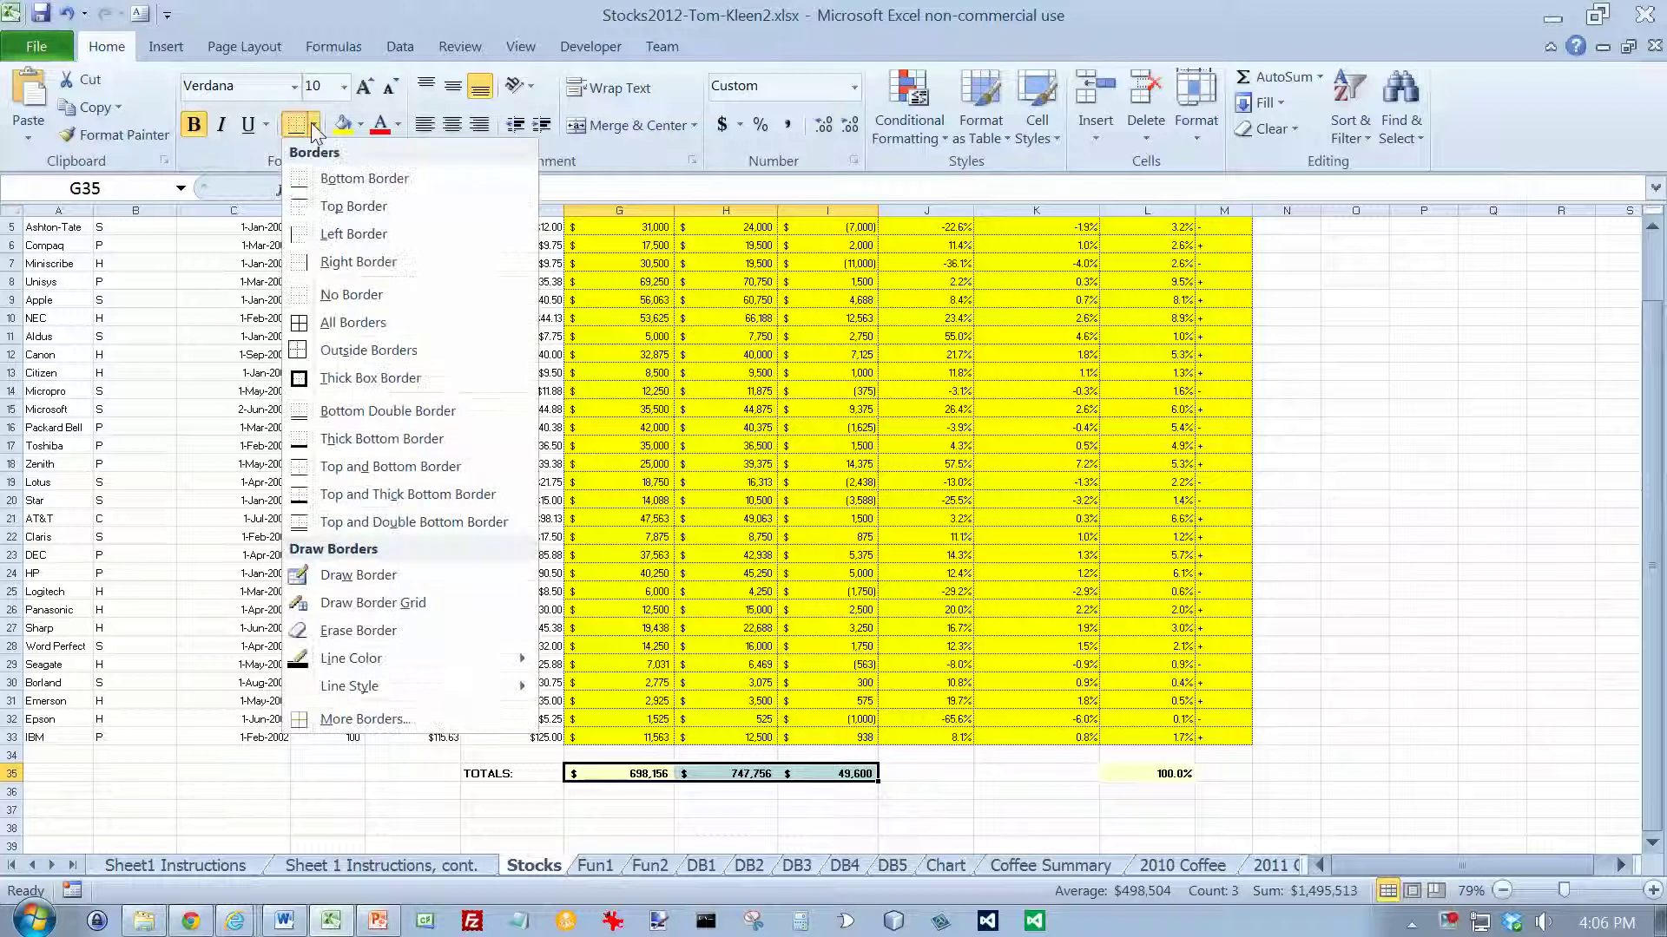
click(356, 411)
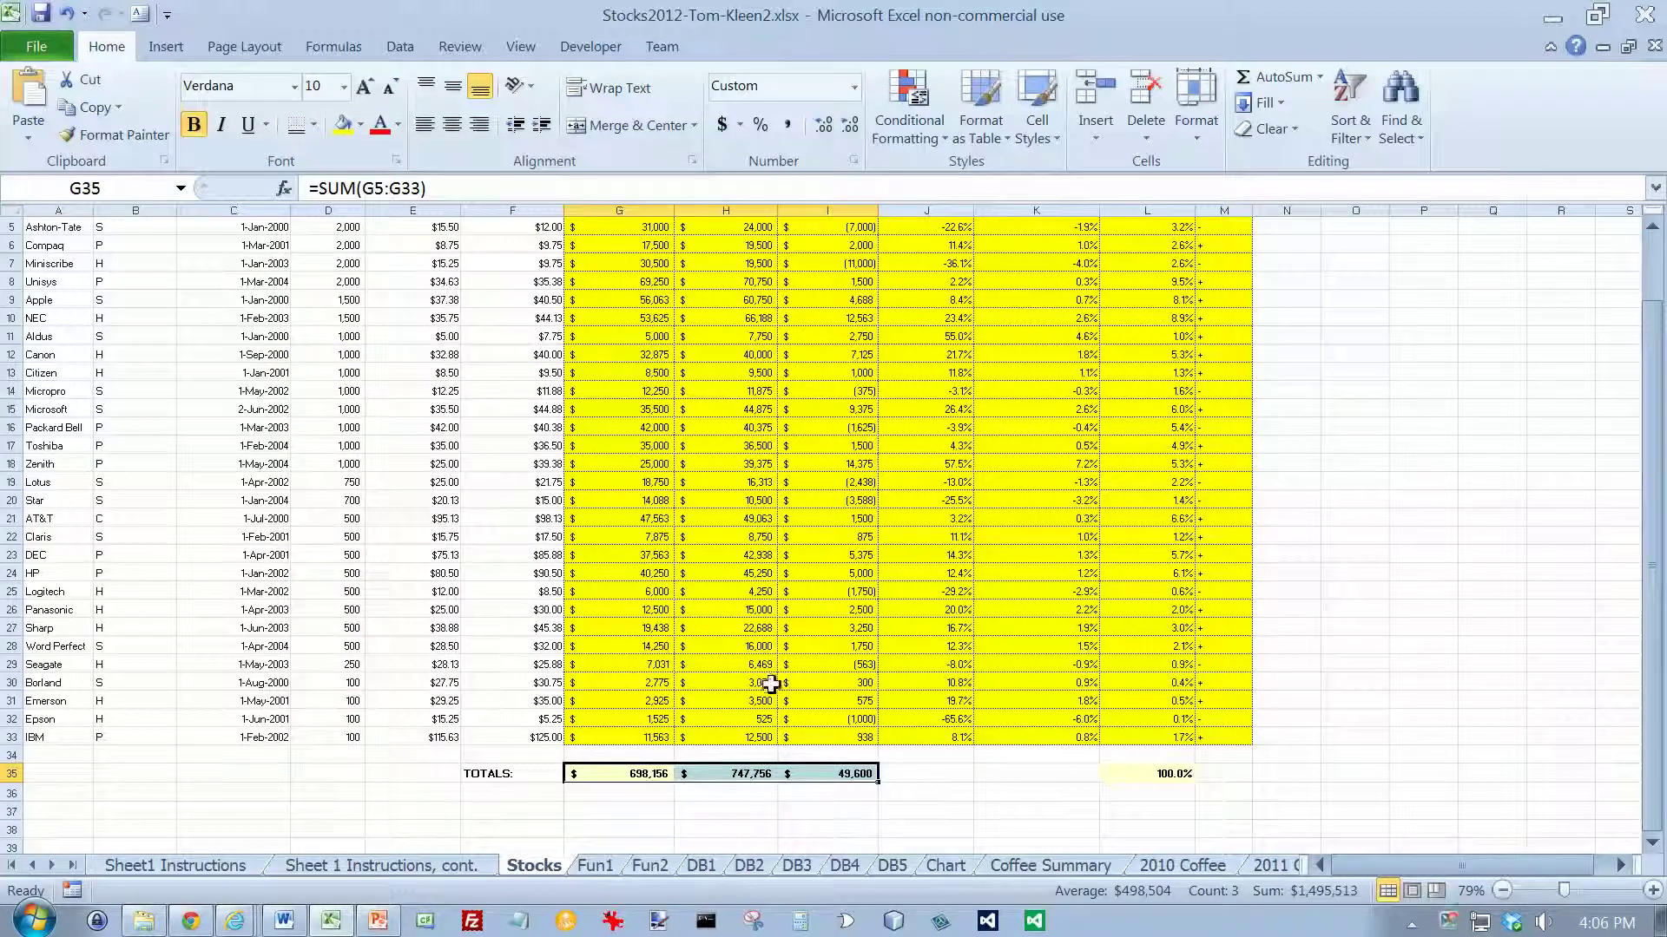
Recolor the bottom double border instruction on Sheet 1 Instructions, cont. to black.
click(458, 868)
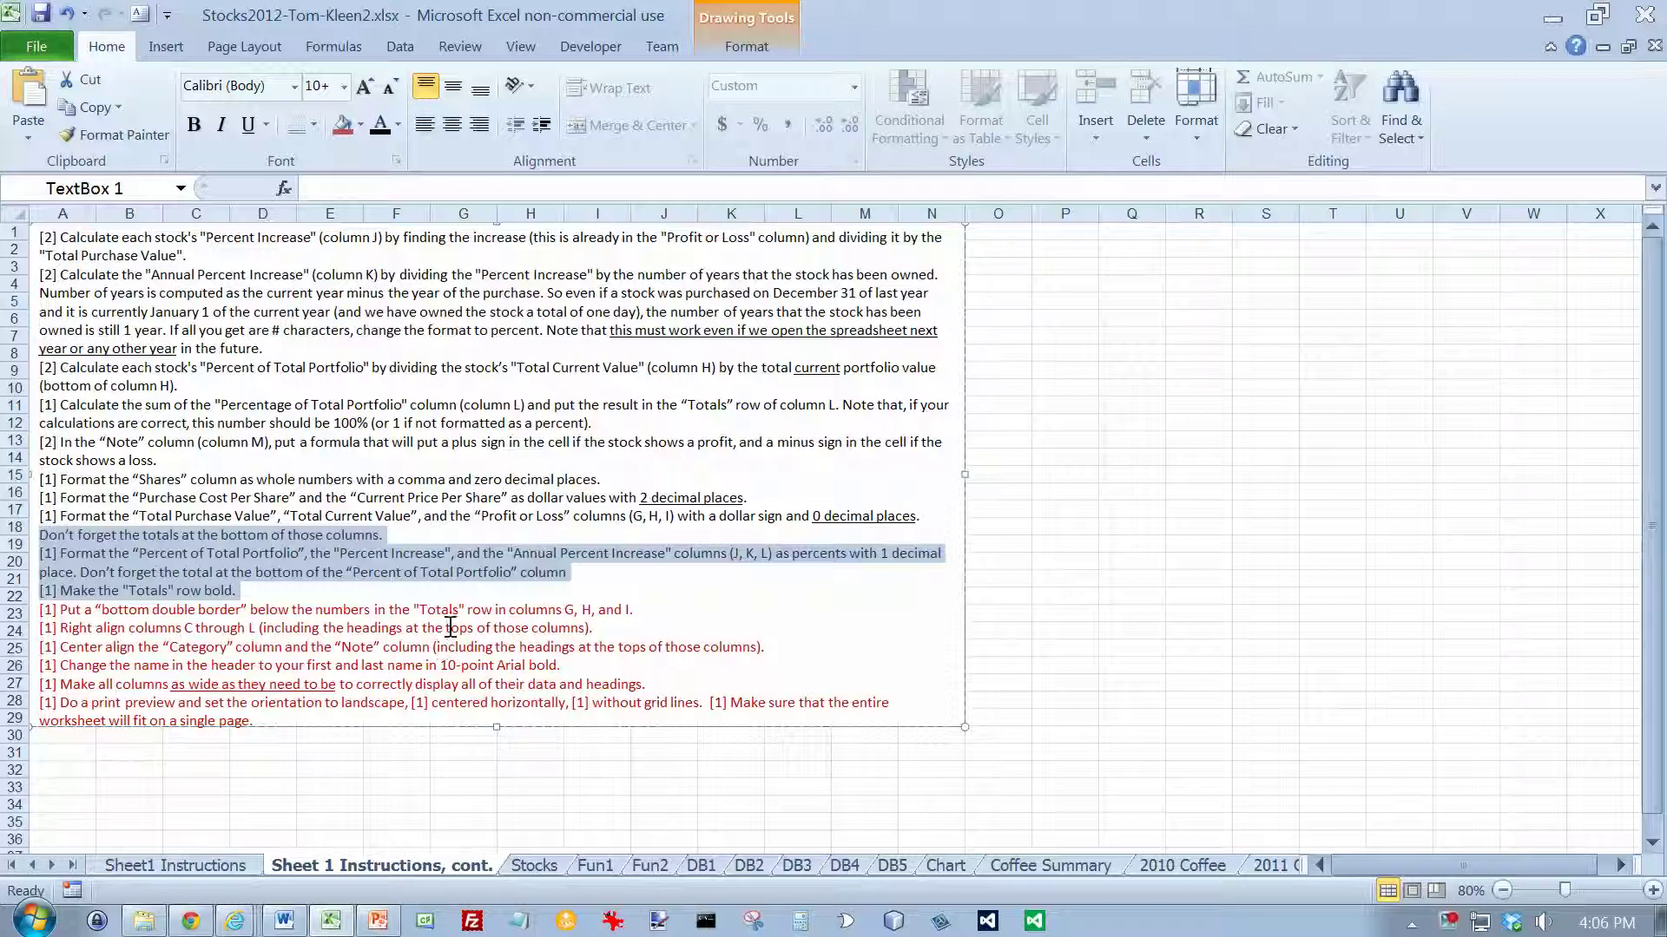
drag(657, 611, 39, 611)
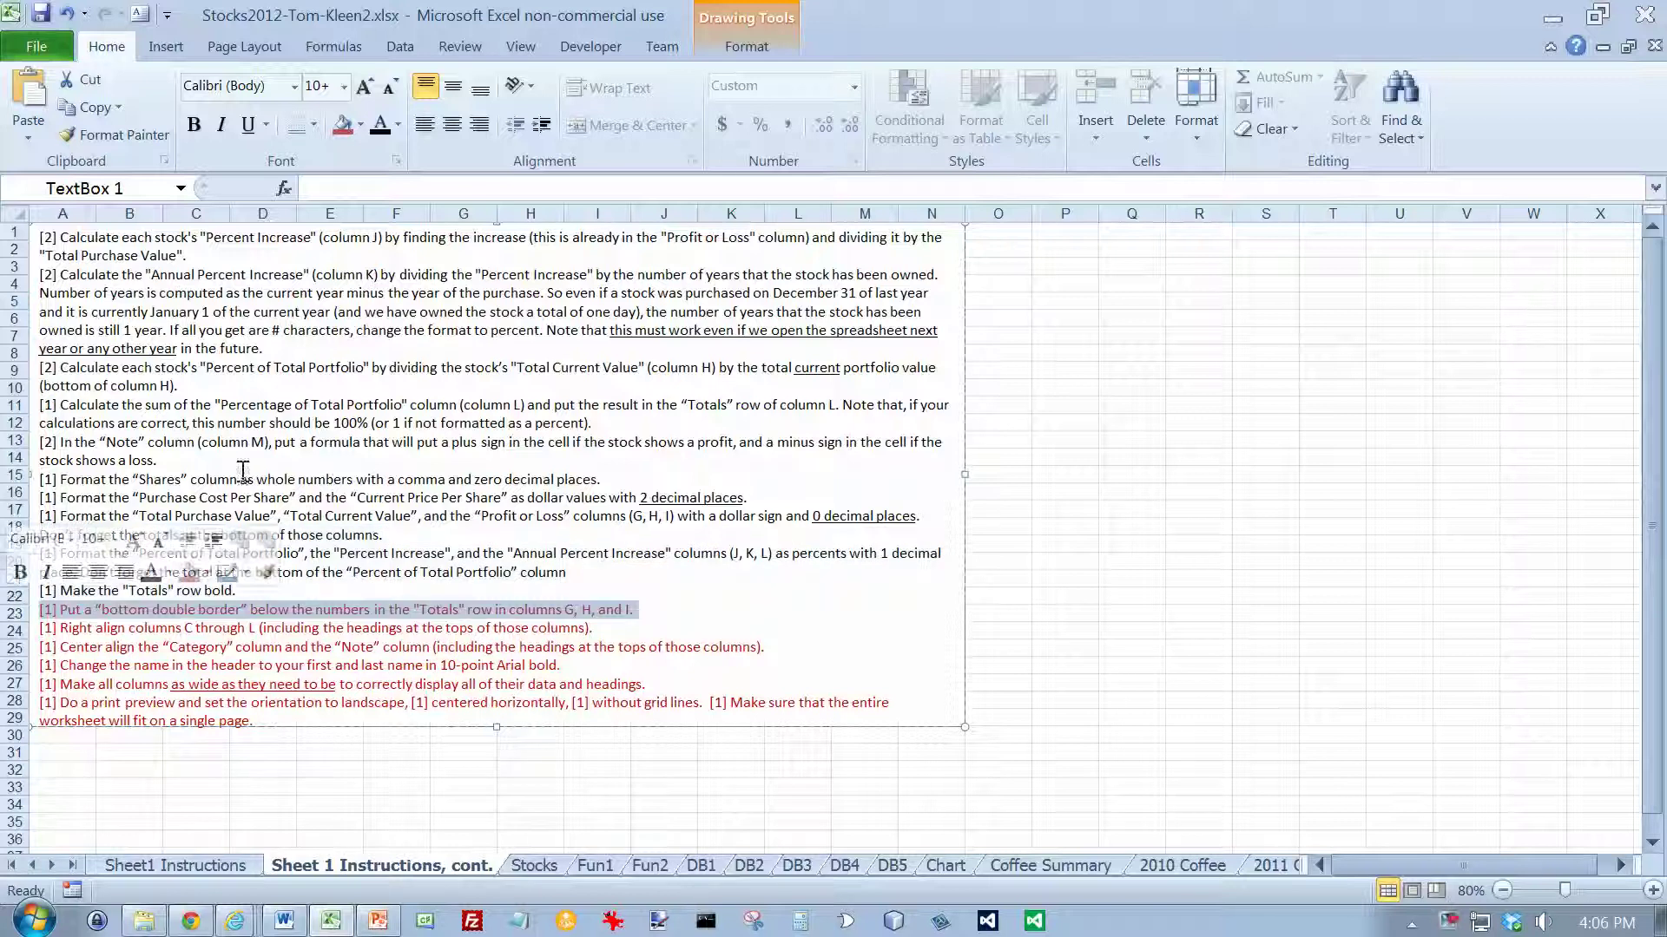
click(380, 128)
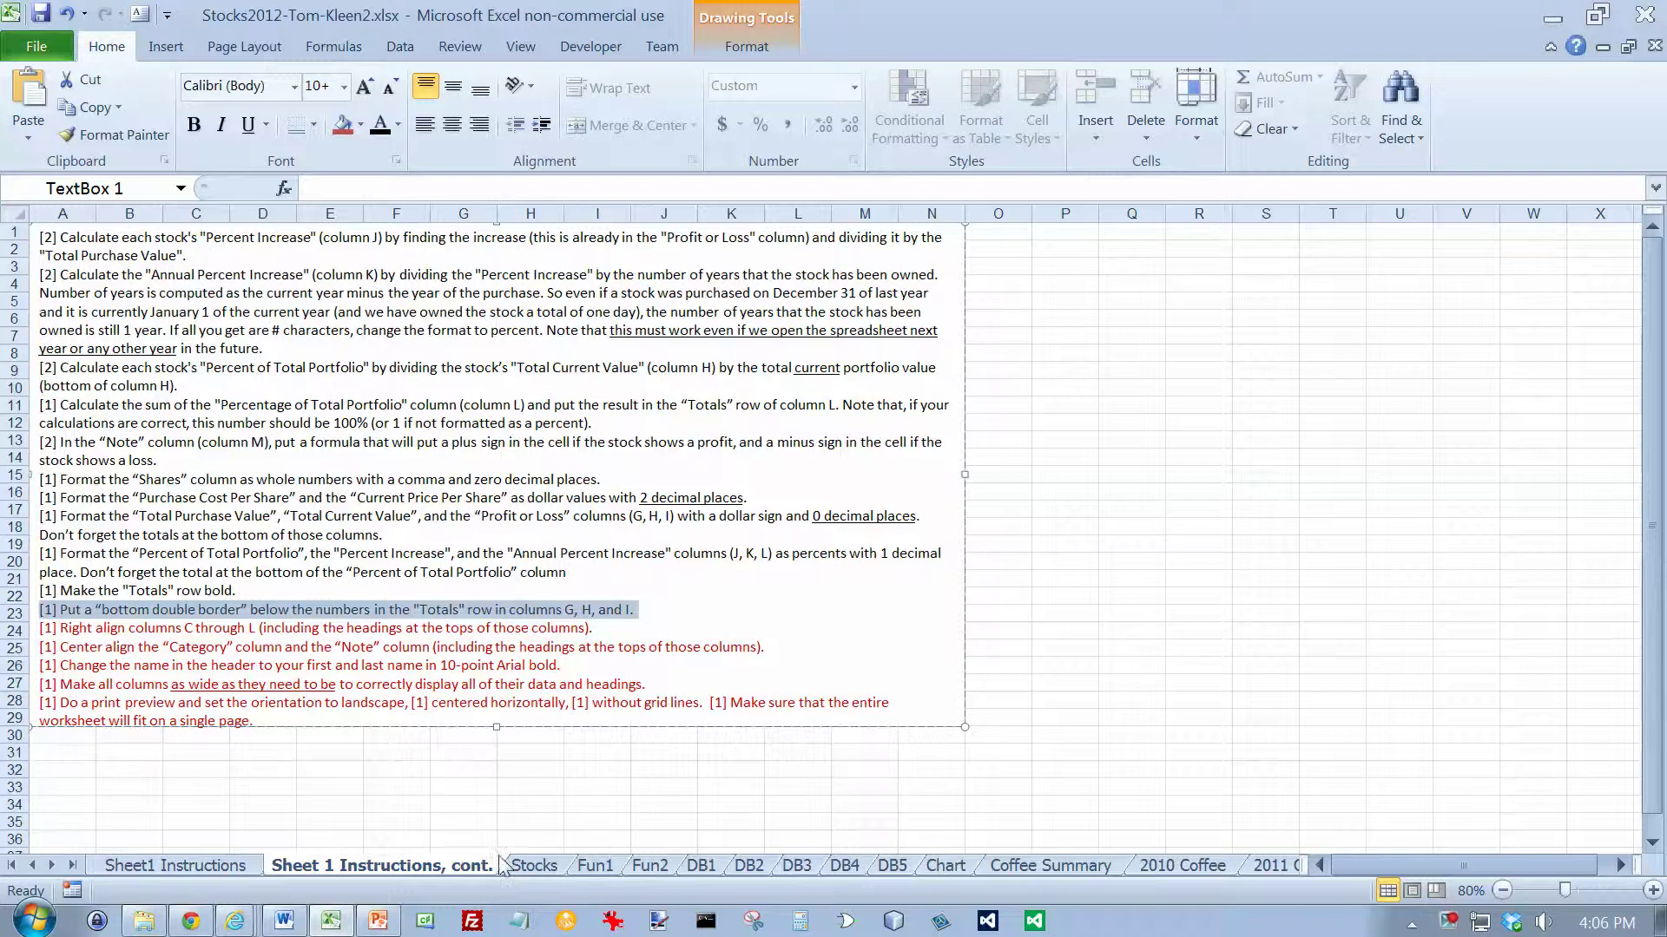
Right-align columns C through L on the Stocks sheet and recolor the matching instruction to black.
click(533, 866)
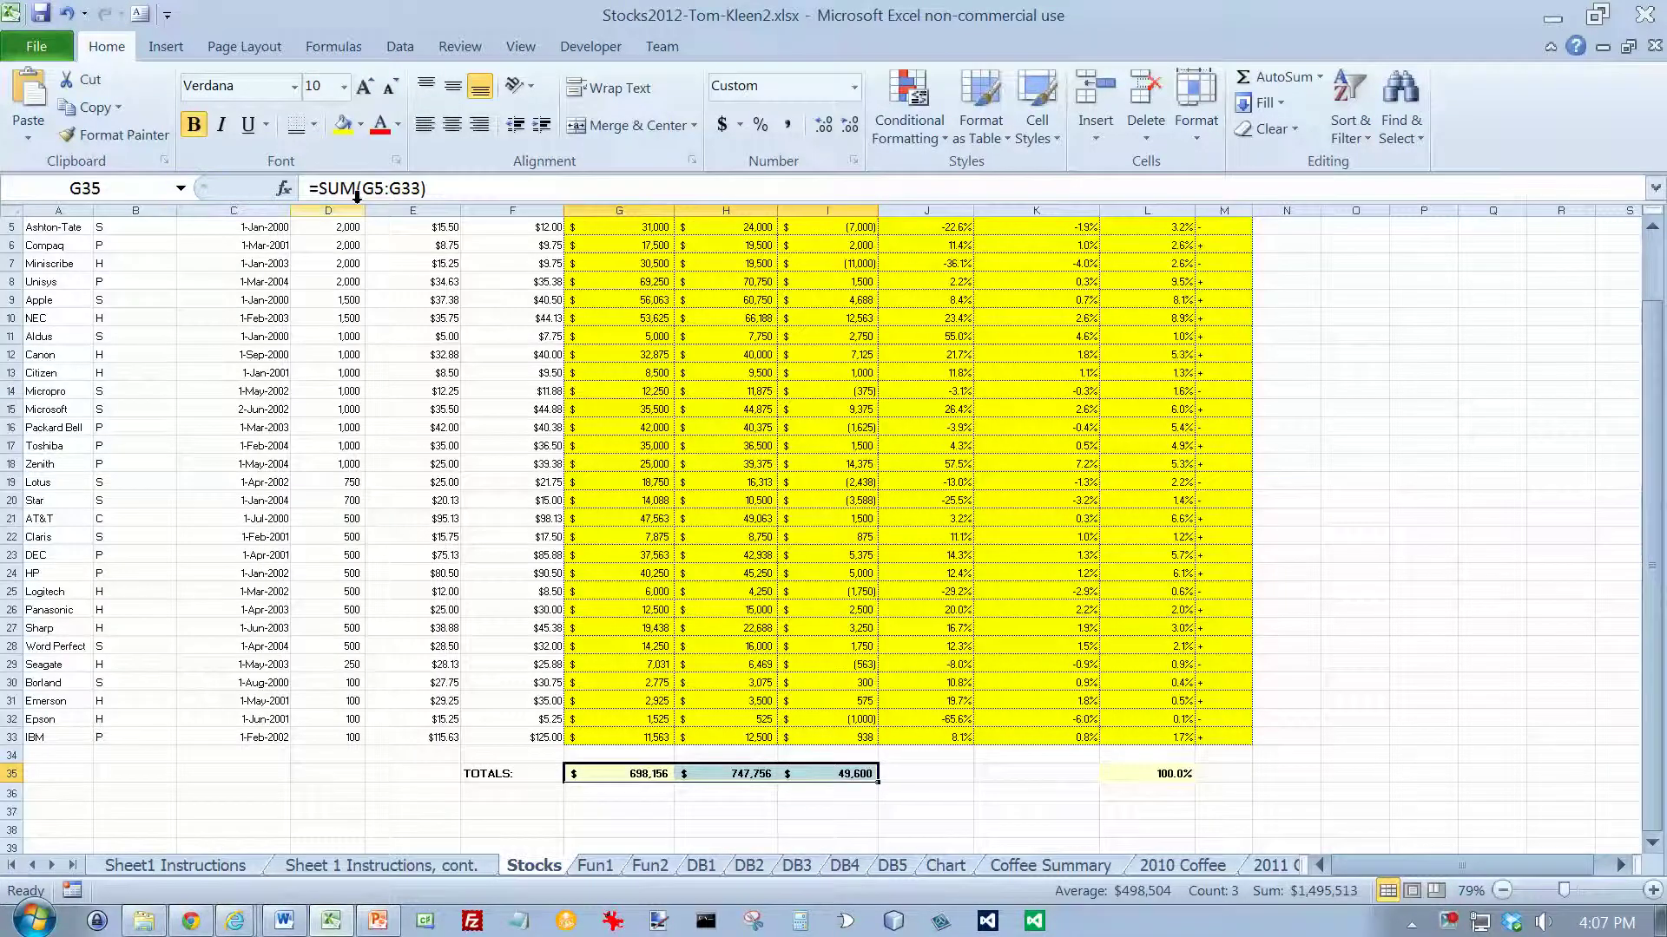
drag(253, 206, 1146, 209)
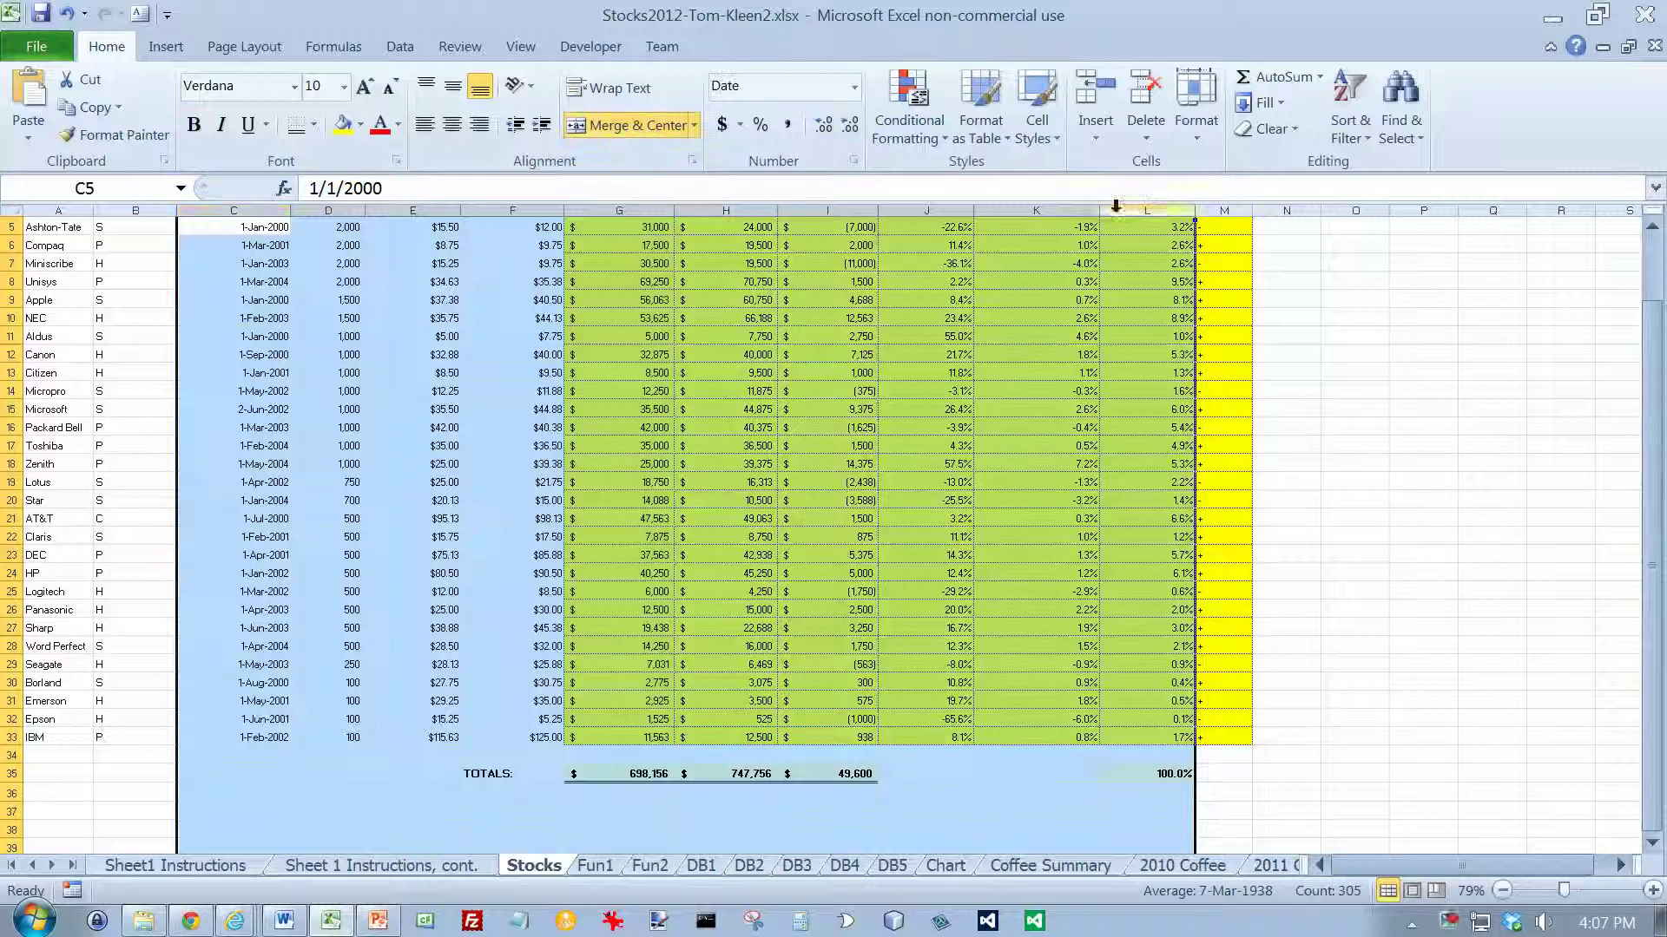
click(477, 130)
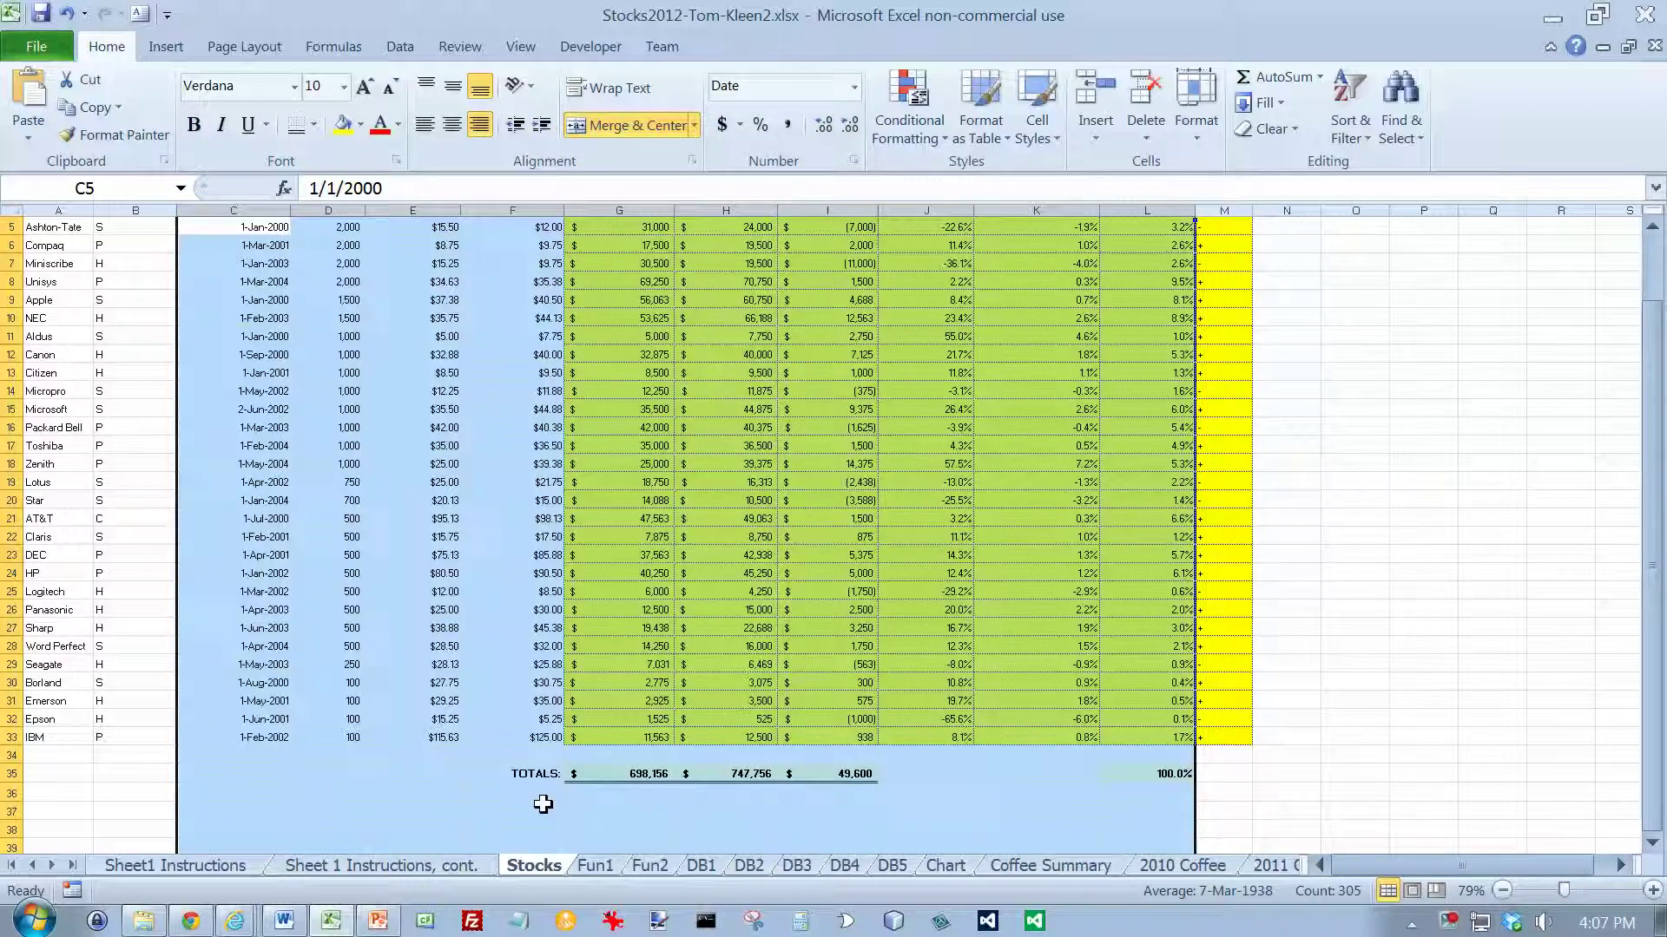
click(351, 864)
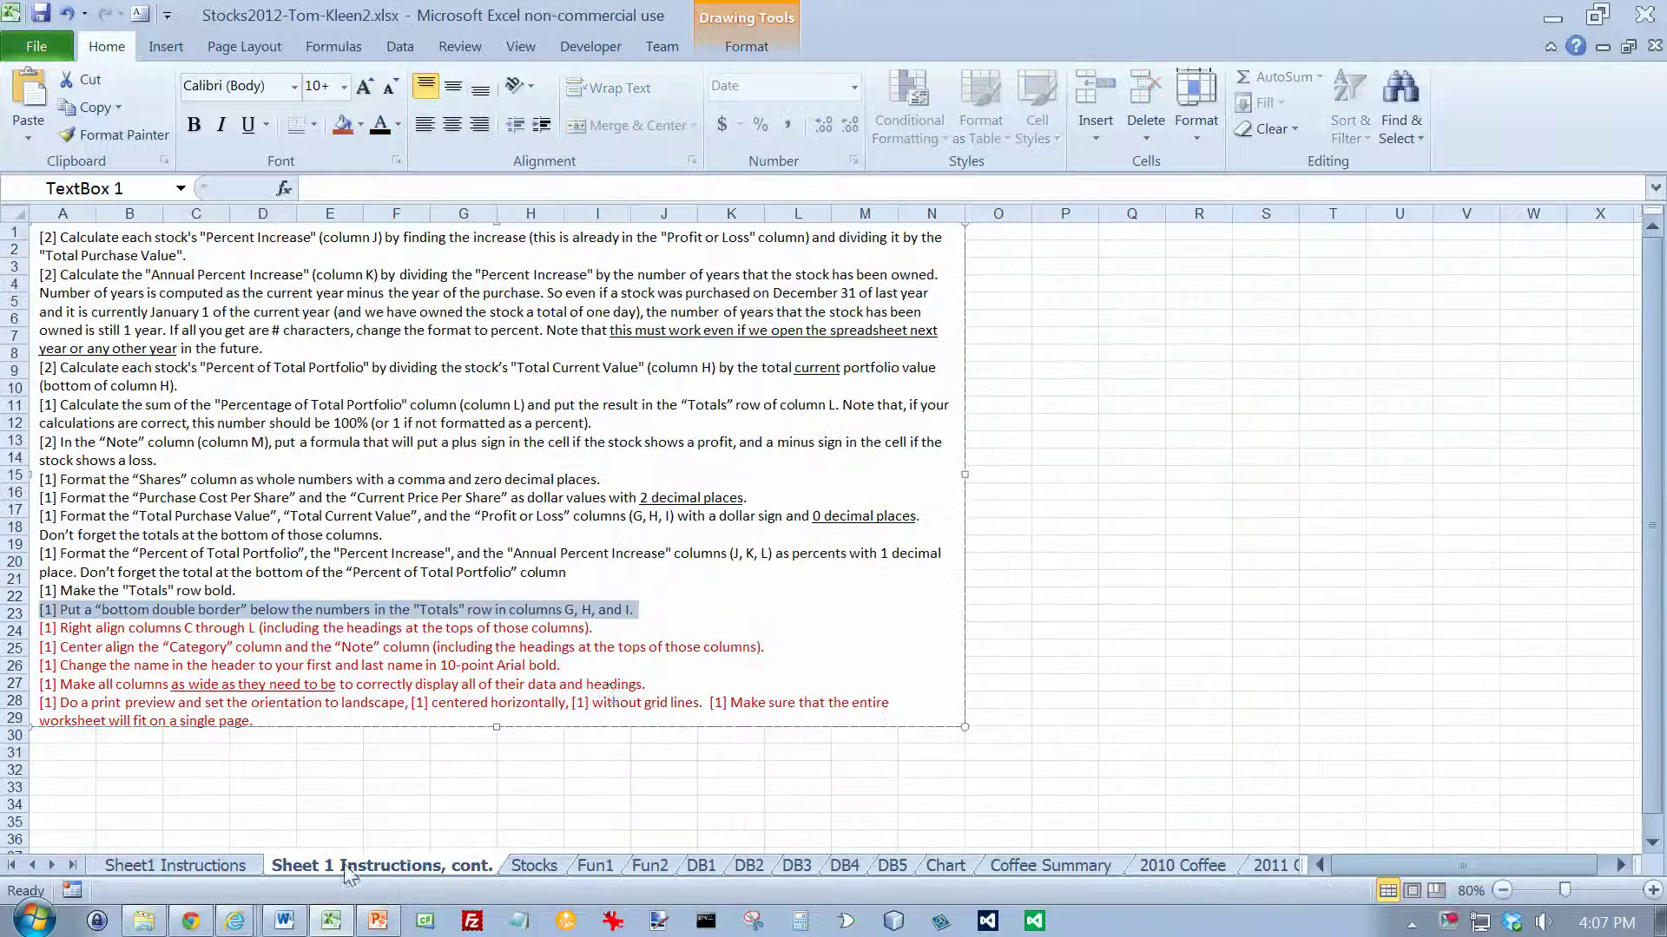
drag(597, 629, 43, 631)
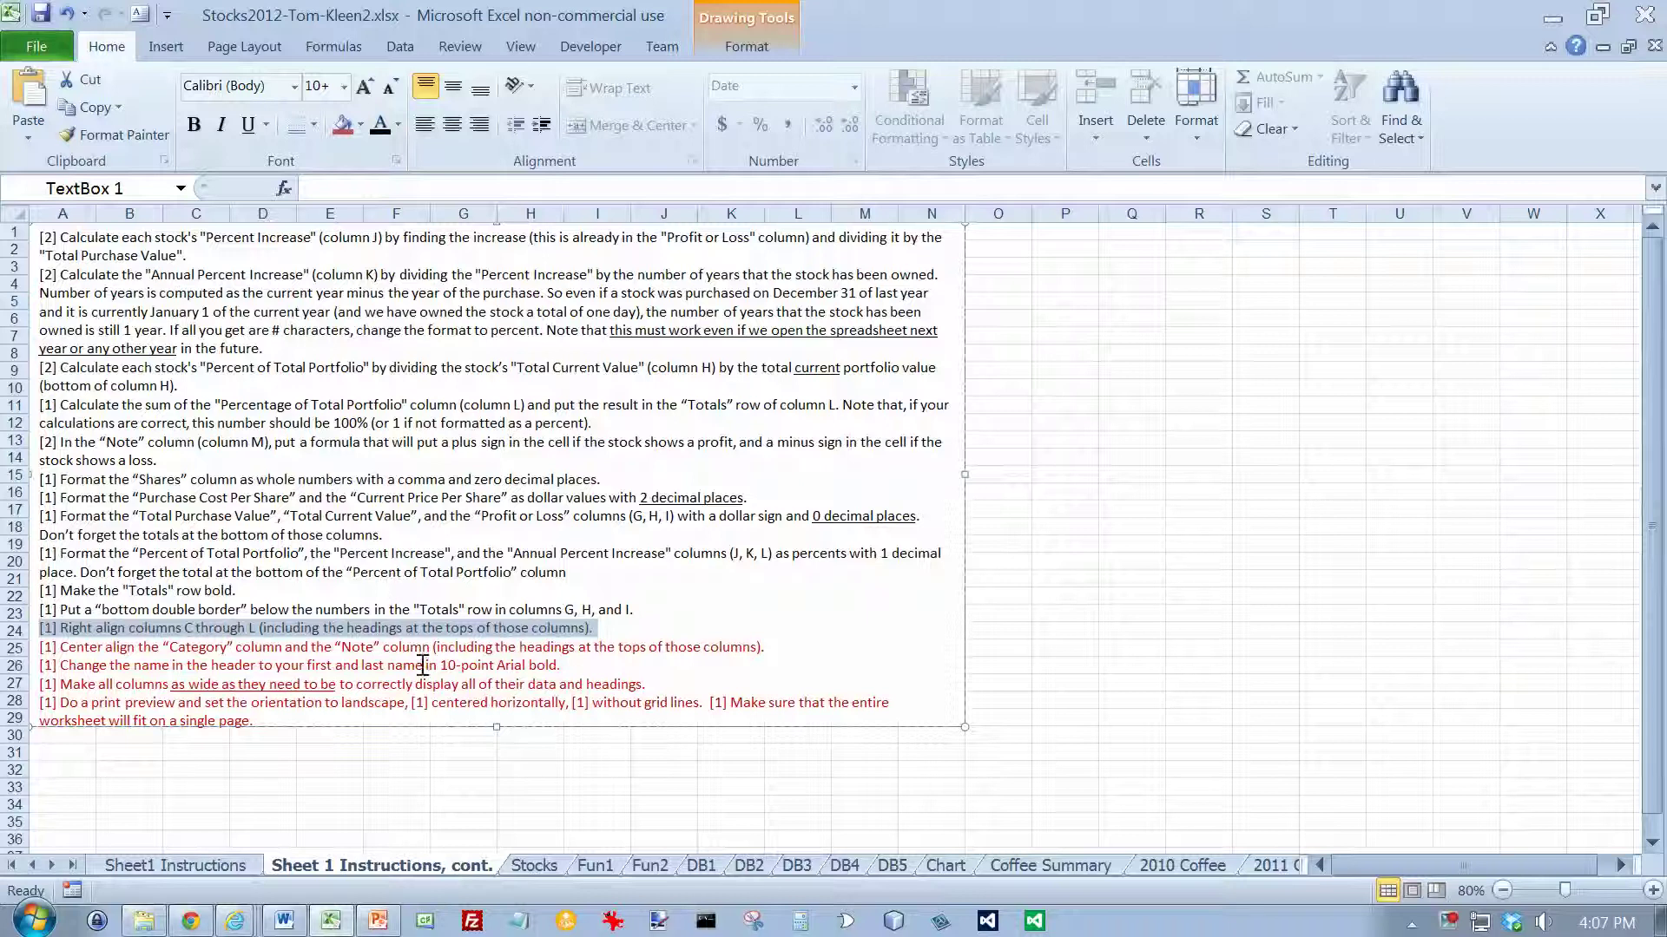
Center the Category and Note columns (B and M) on the Stocks sheet and recolor the matching instruction to black.
click(551, 865)
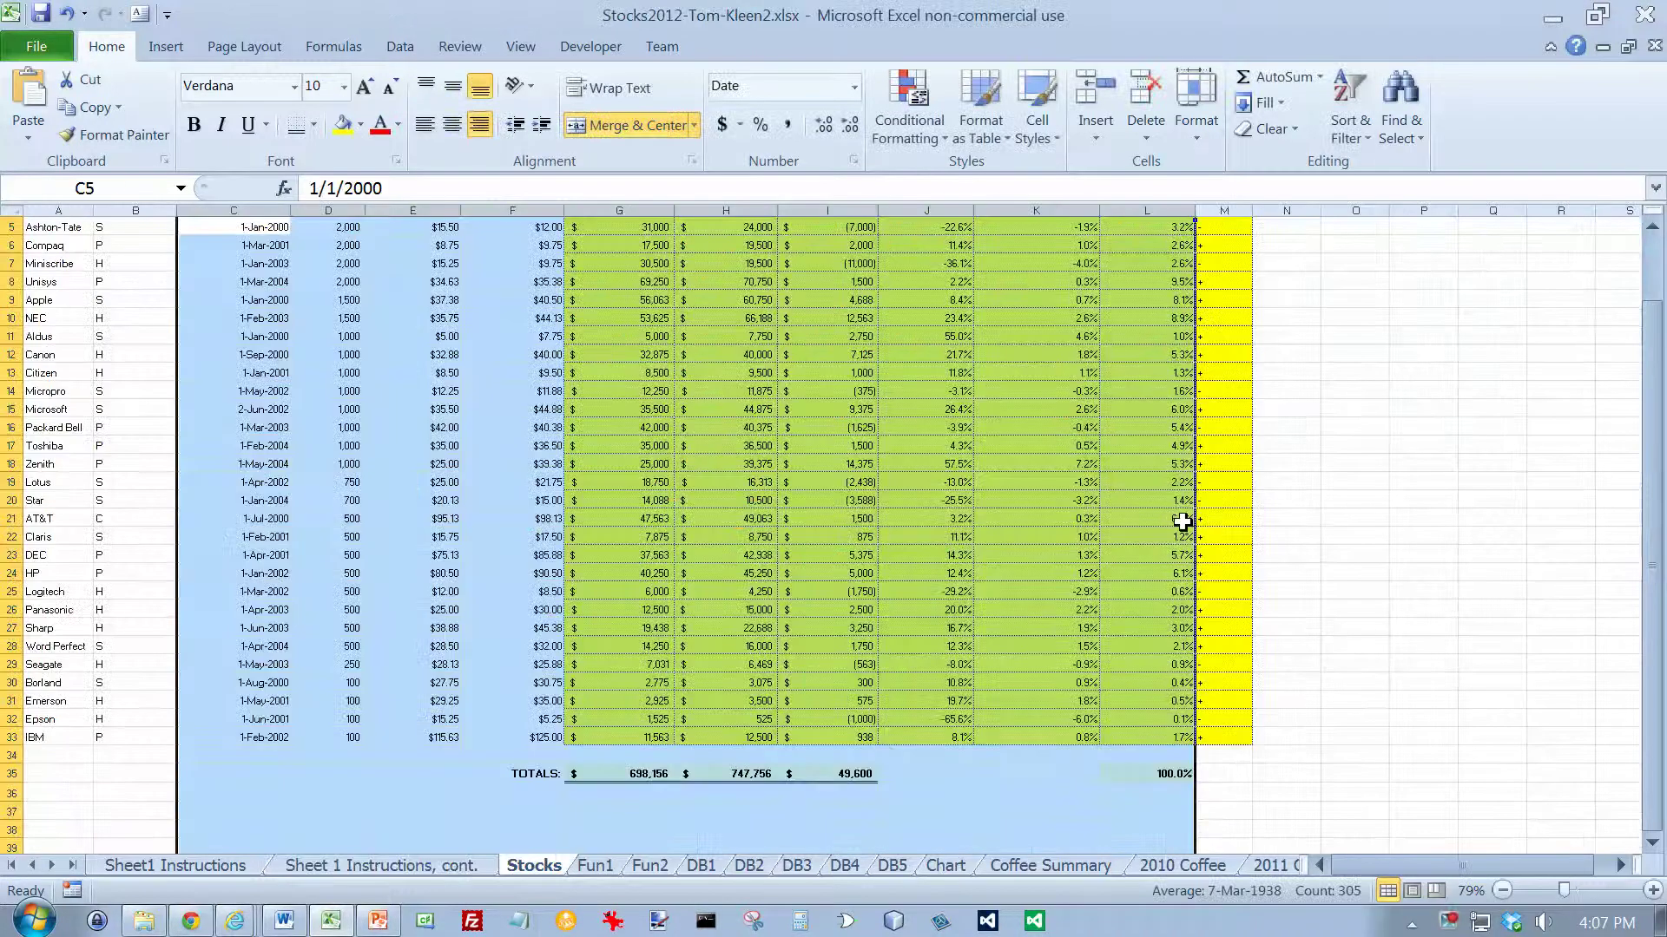
click(1219, 210)
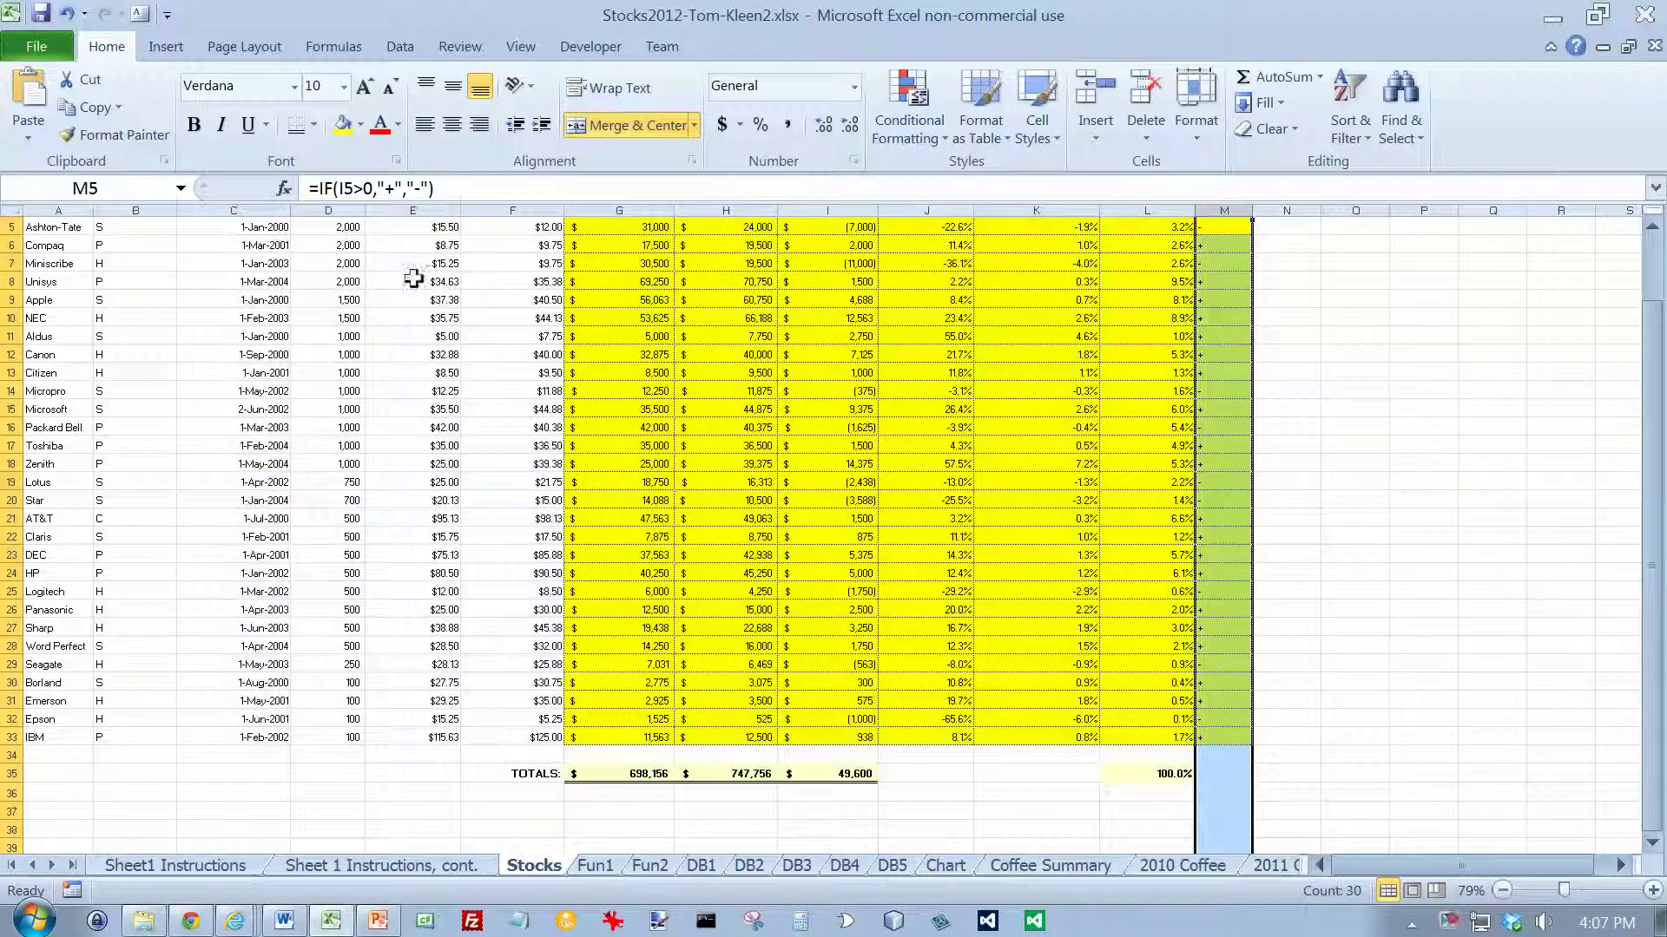
click(145, 208)
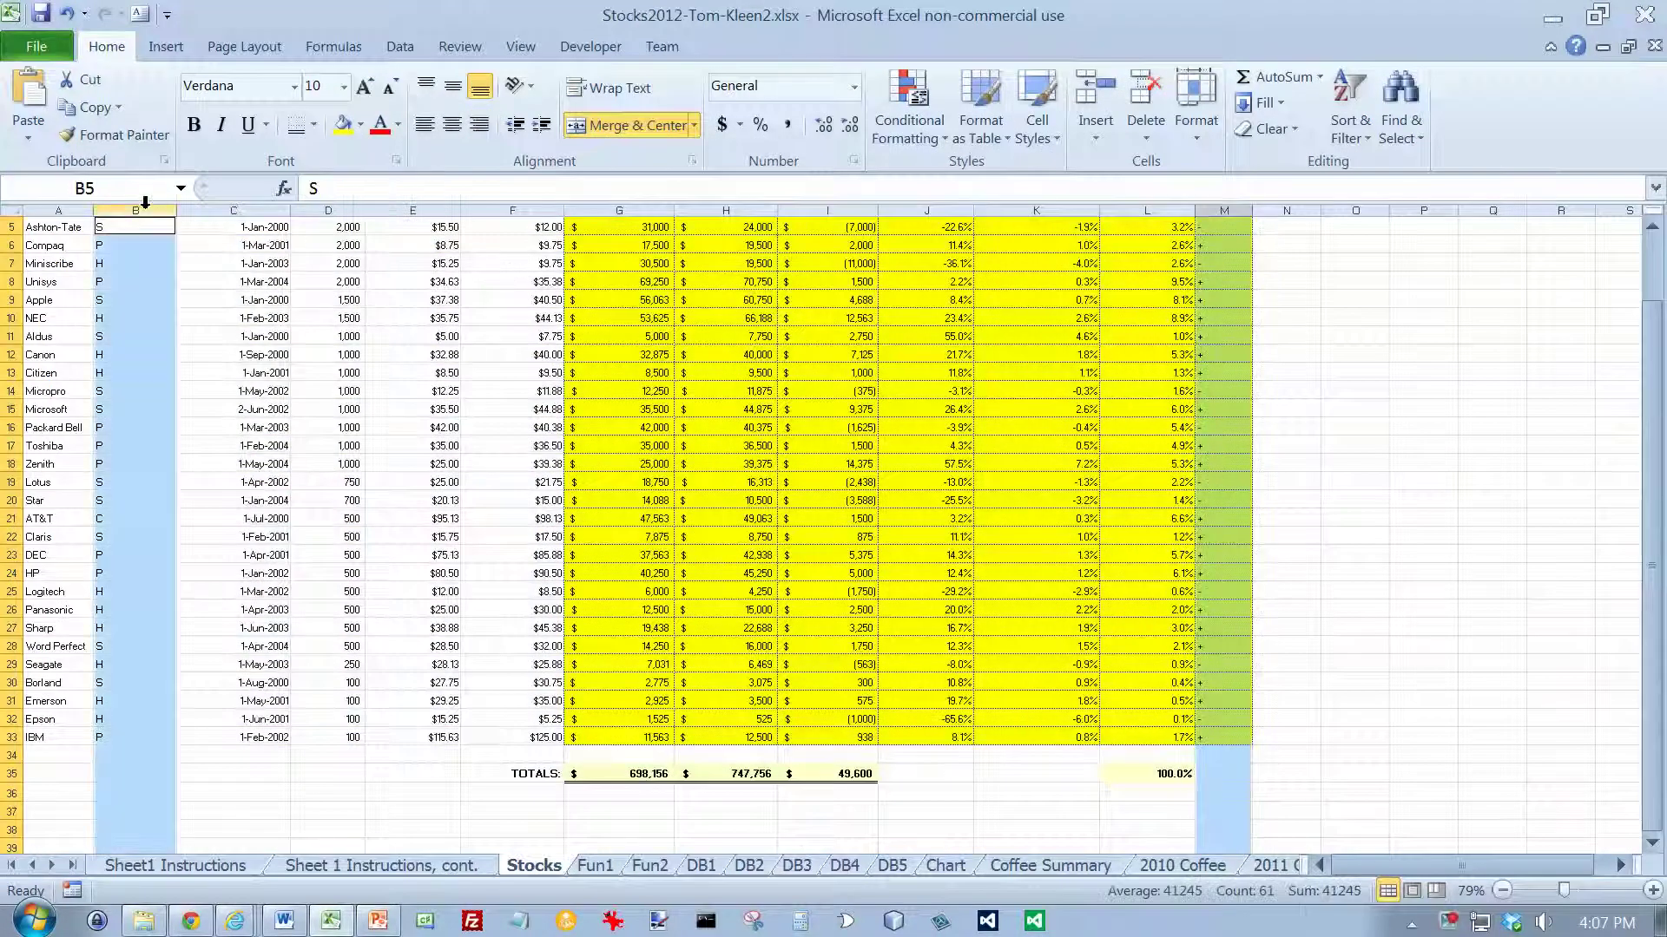
click(454, 126)
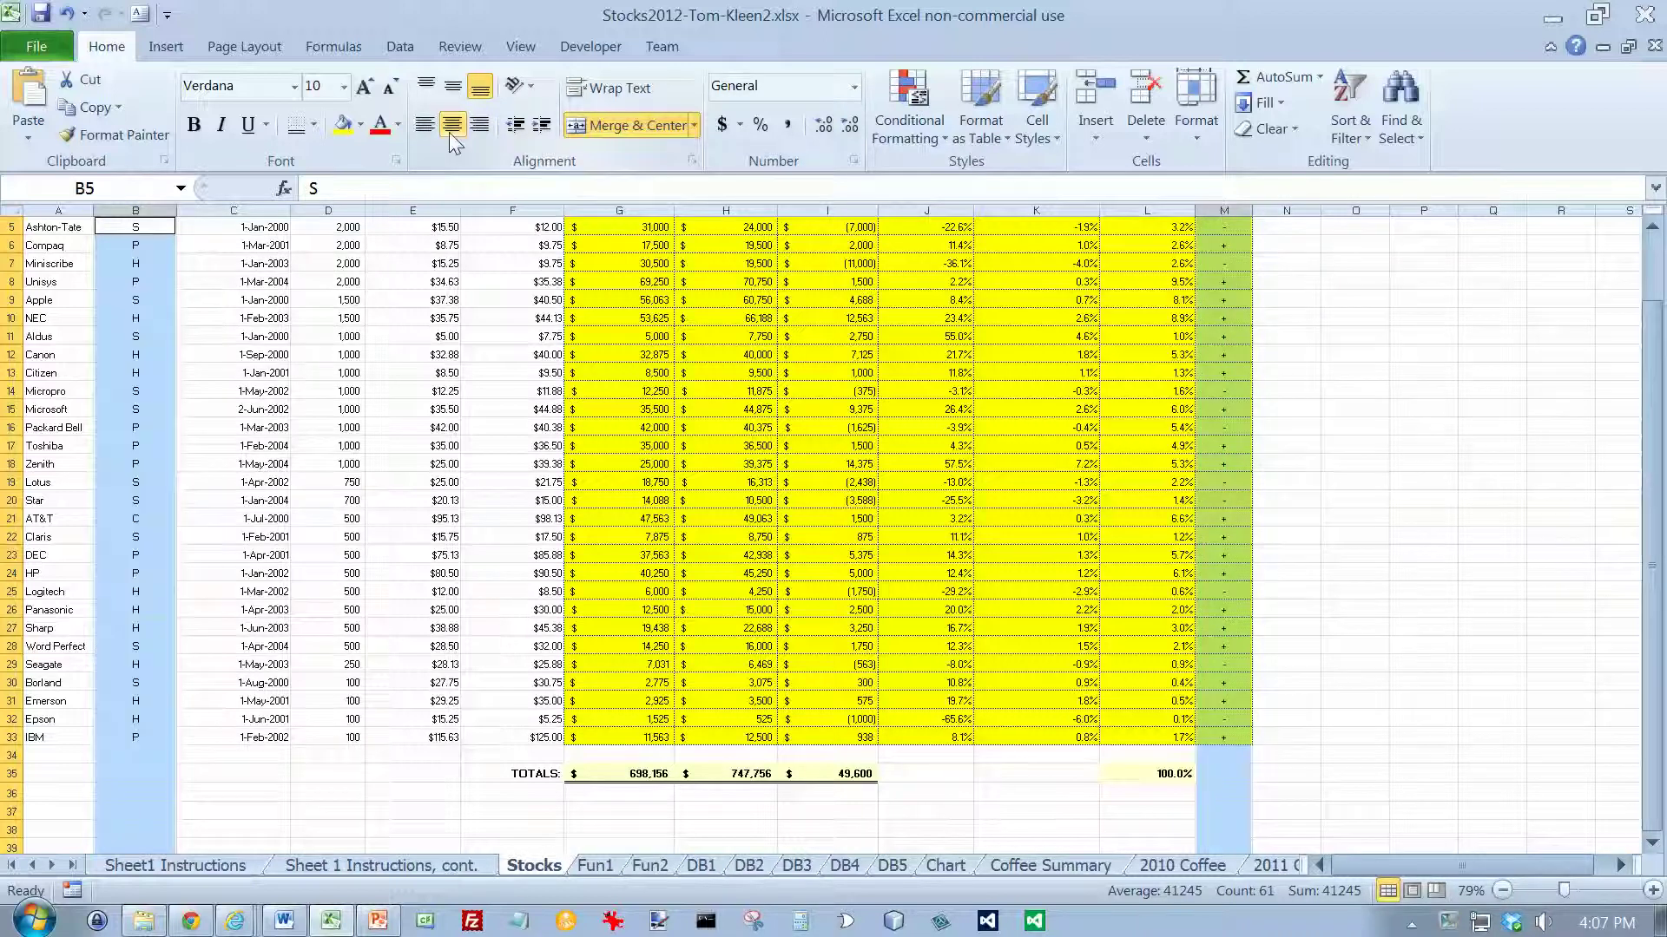
click(342, 868)
drag(769, 649, 26, 651)
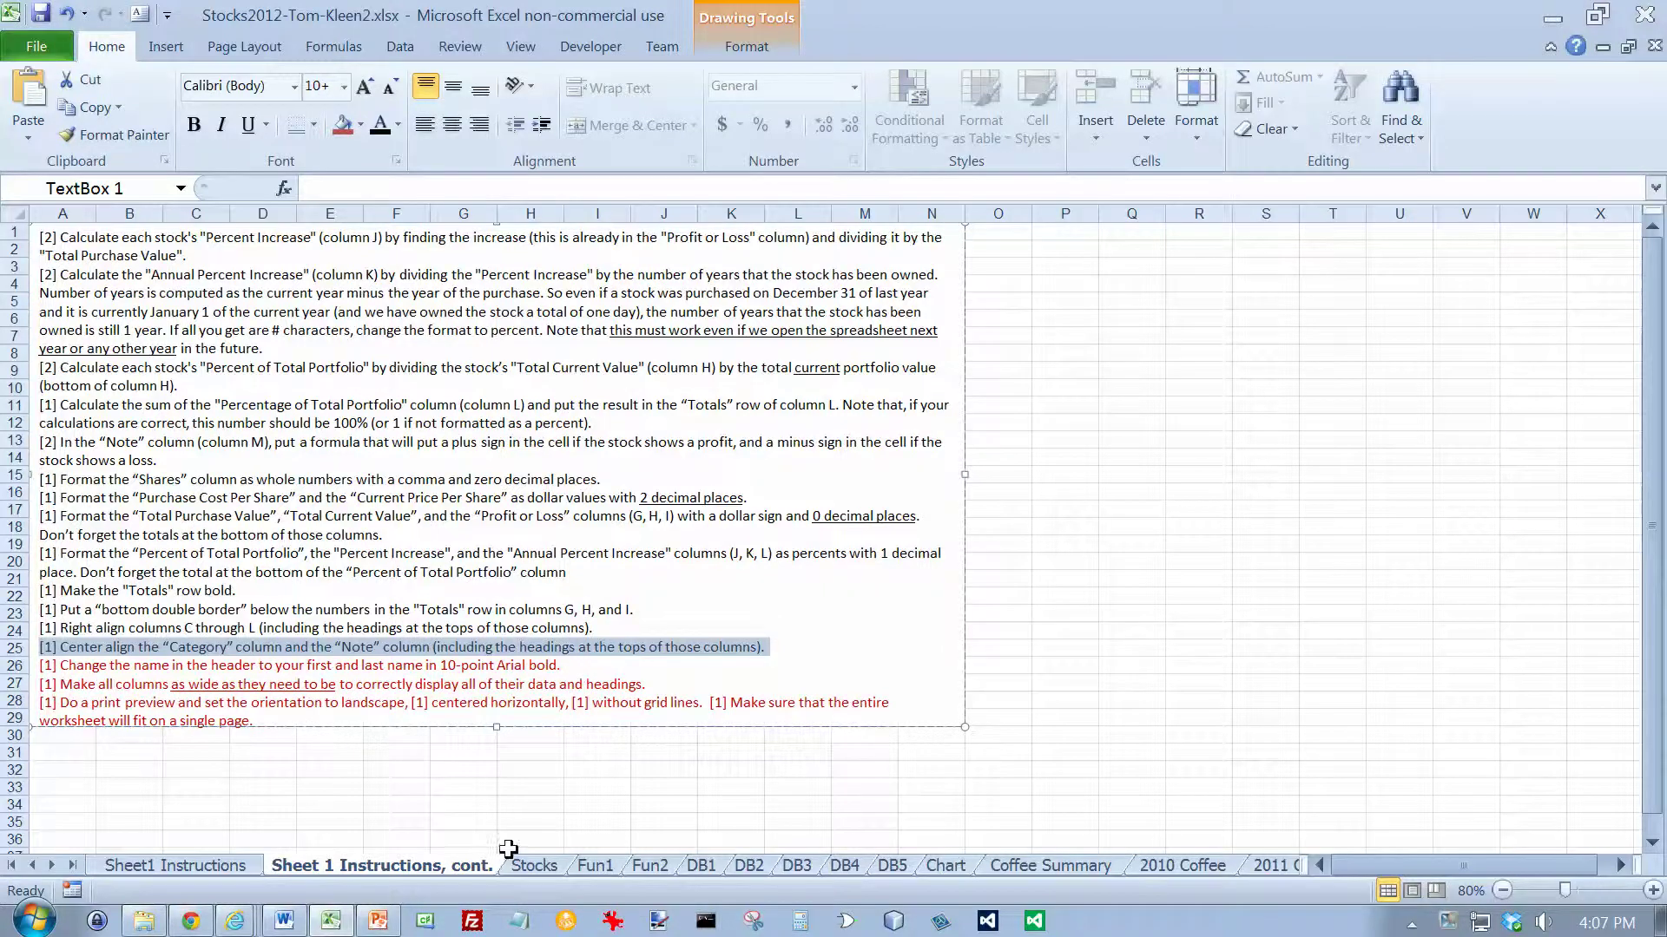
Add a page header to the Stocks sheet with the author's first and last name in its right section.
click(531, 865)
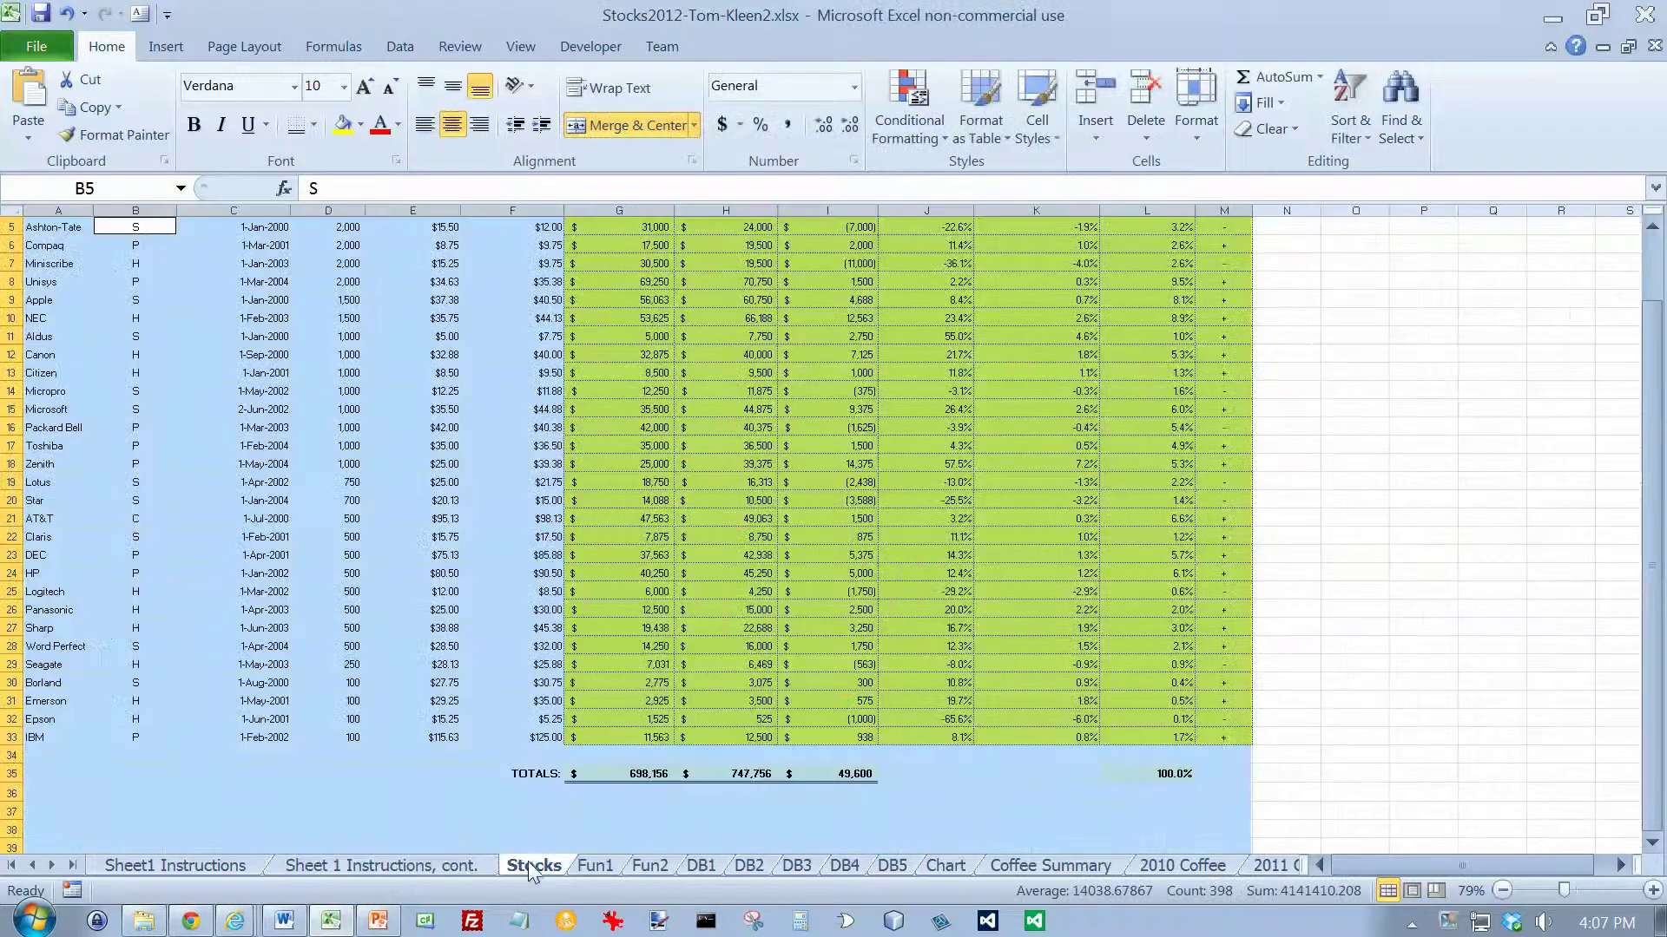
click(167, 50)
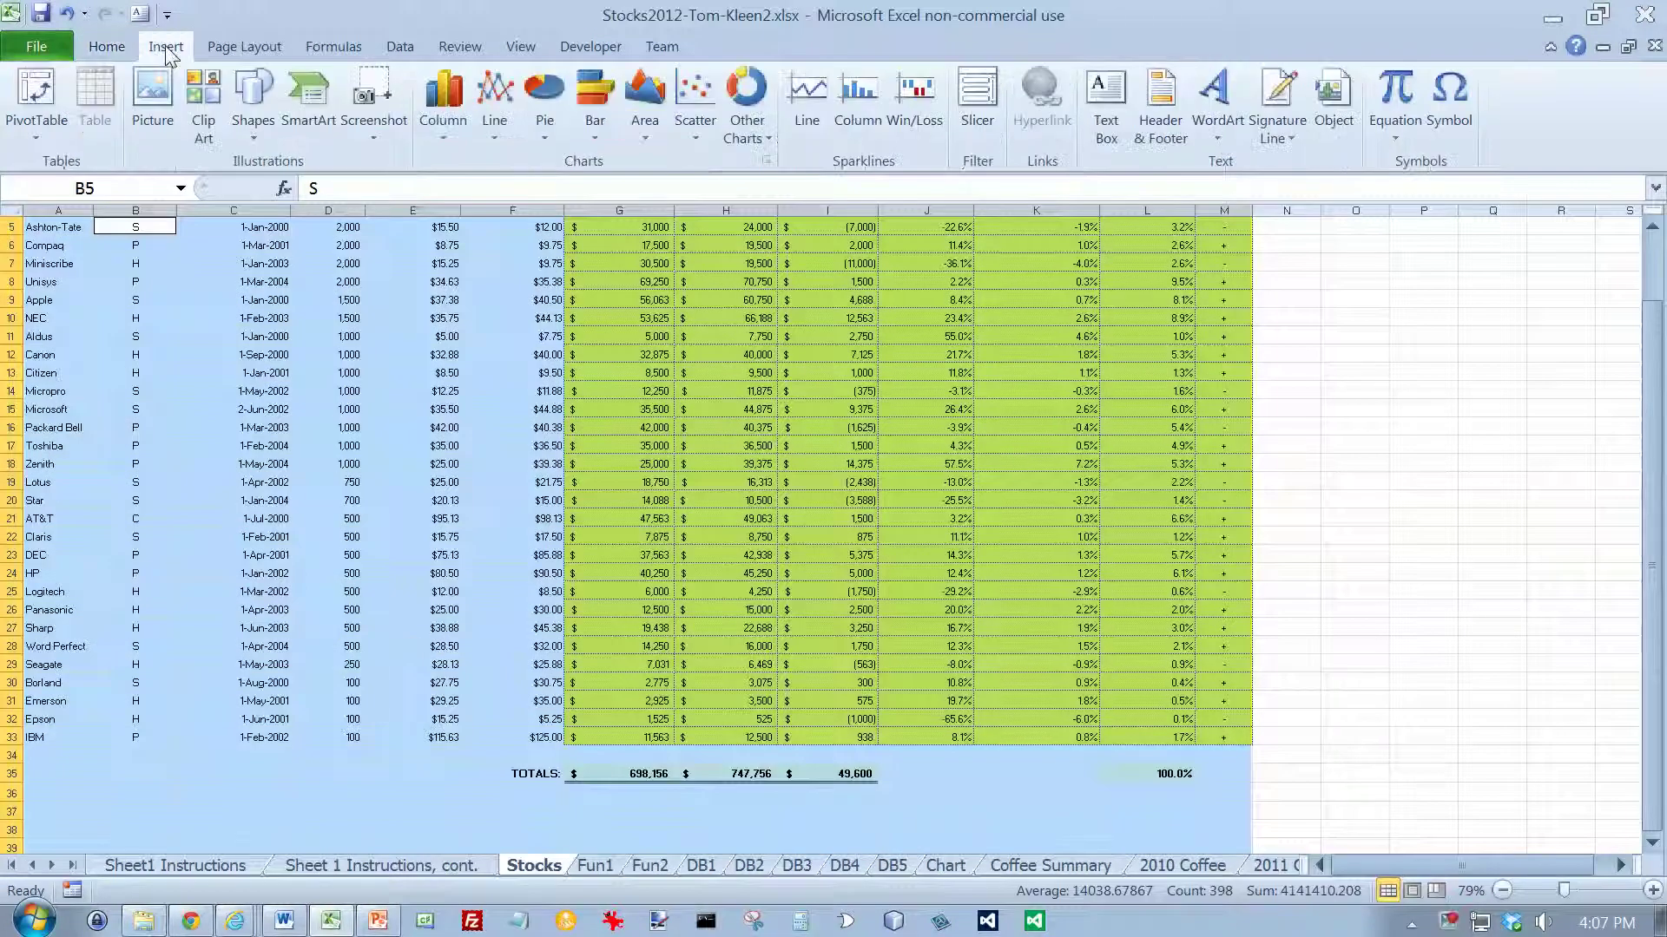
click(1162, 97)
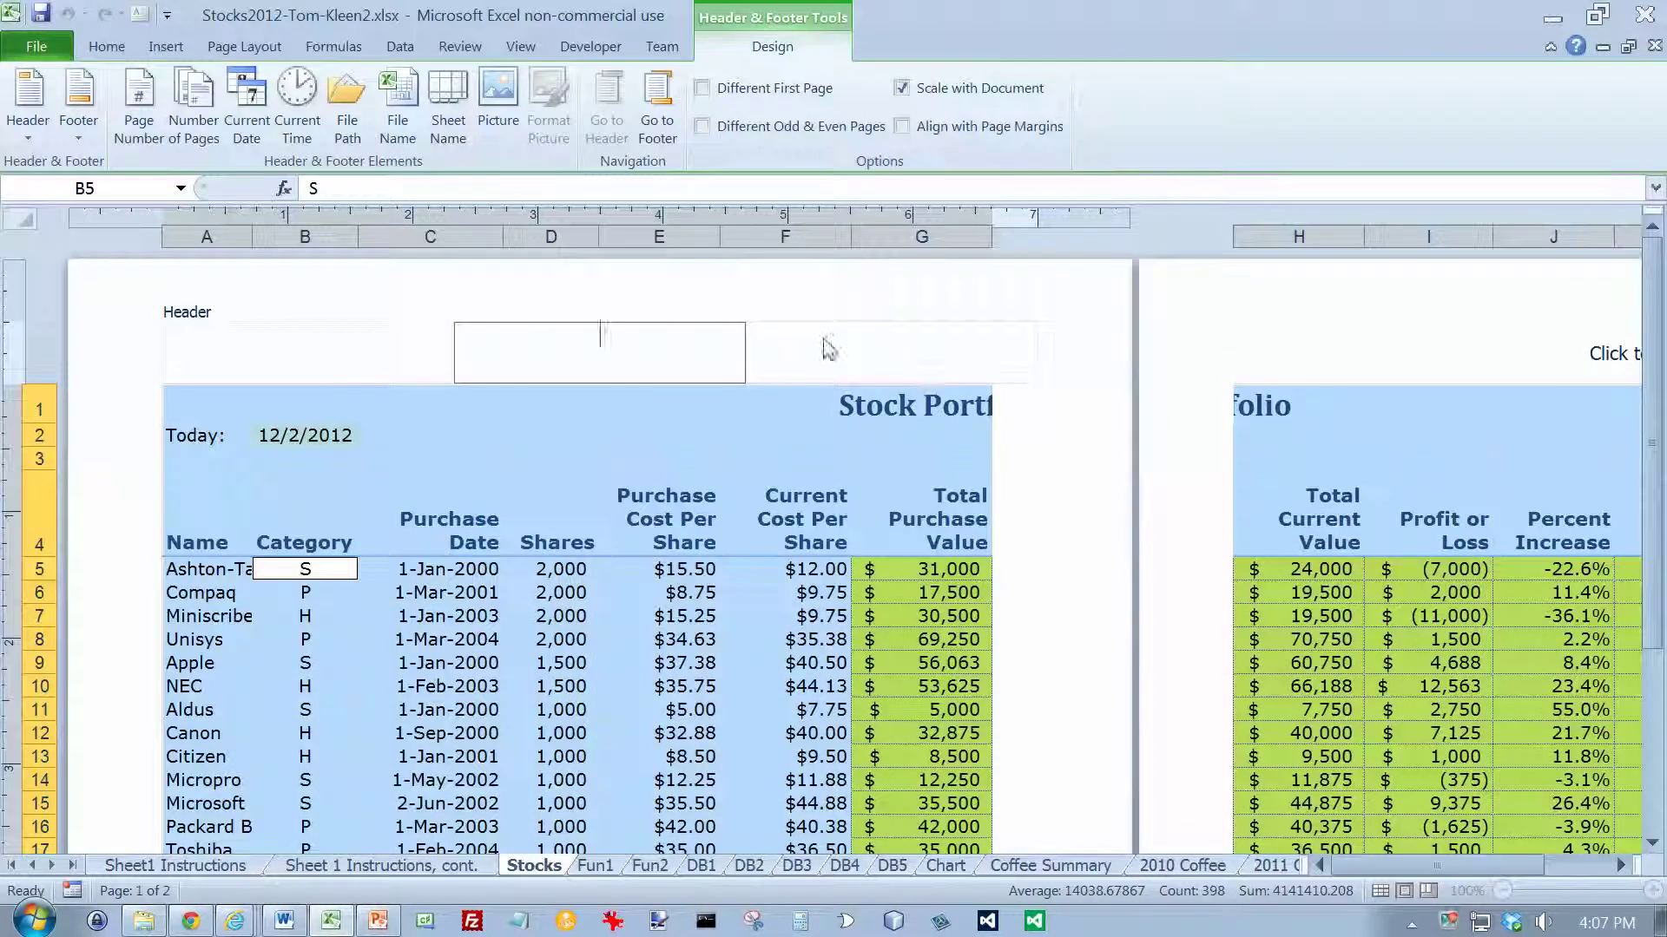
click(354, 863)
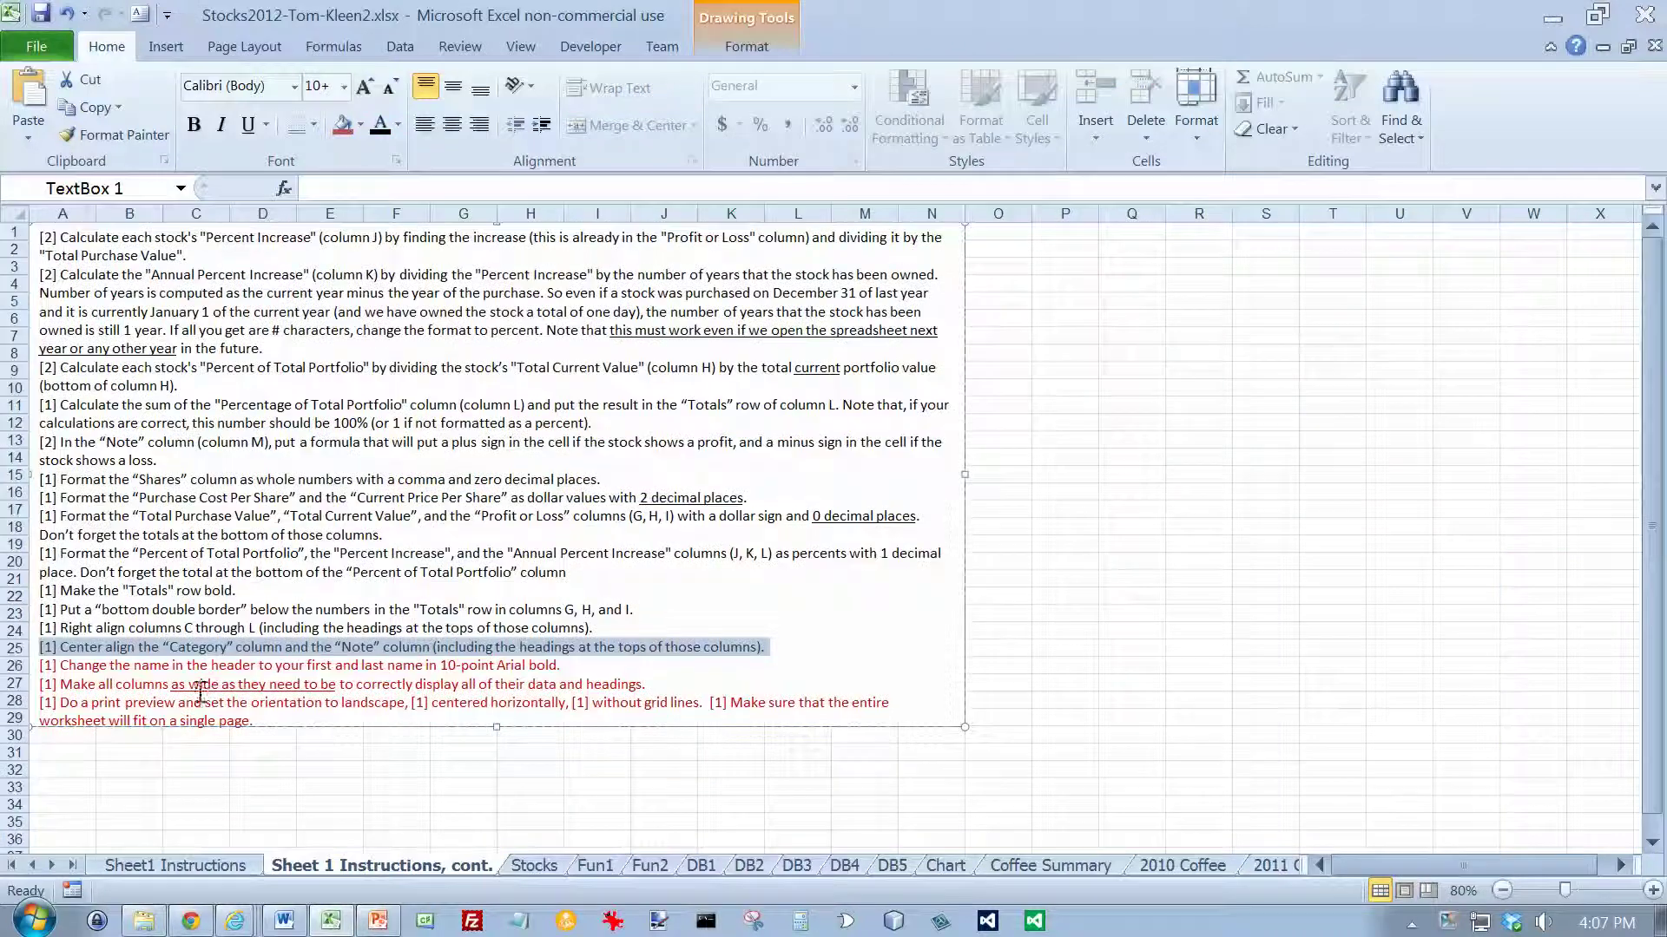
click(532, 865)
click(995, 339)
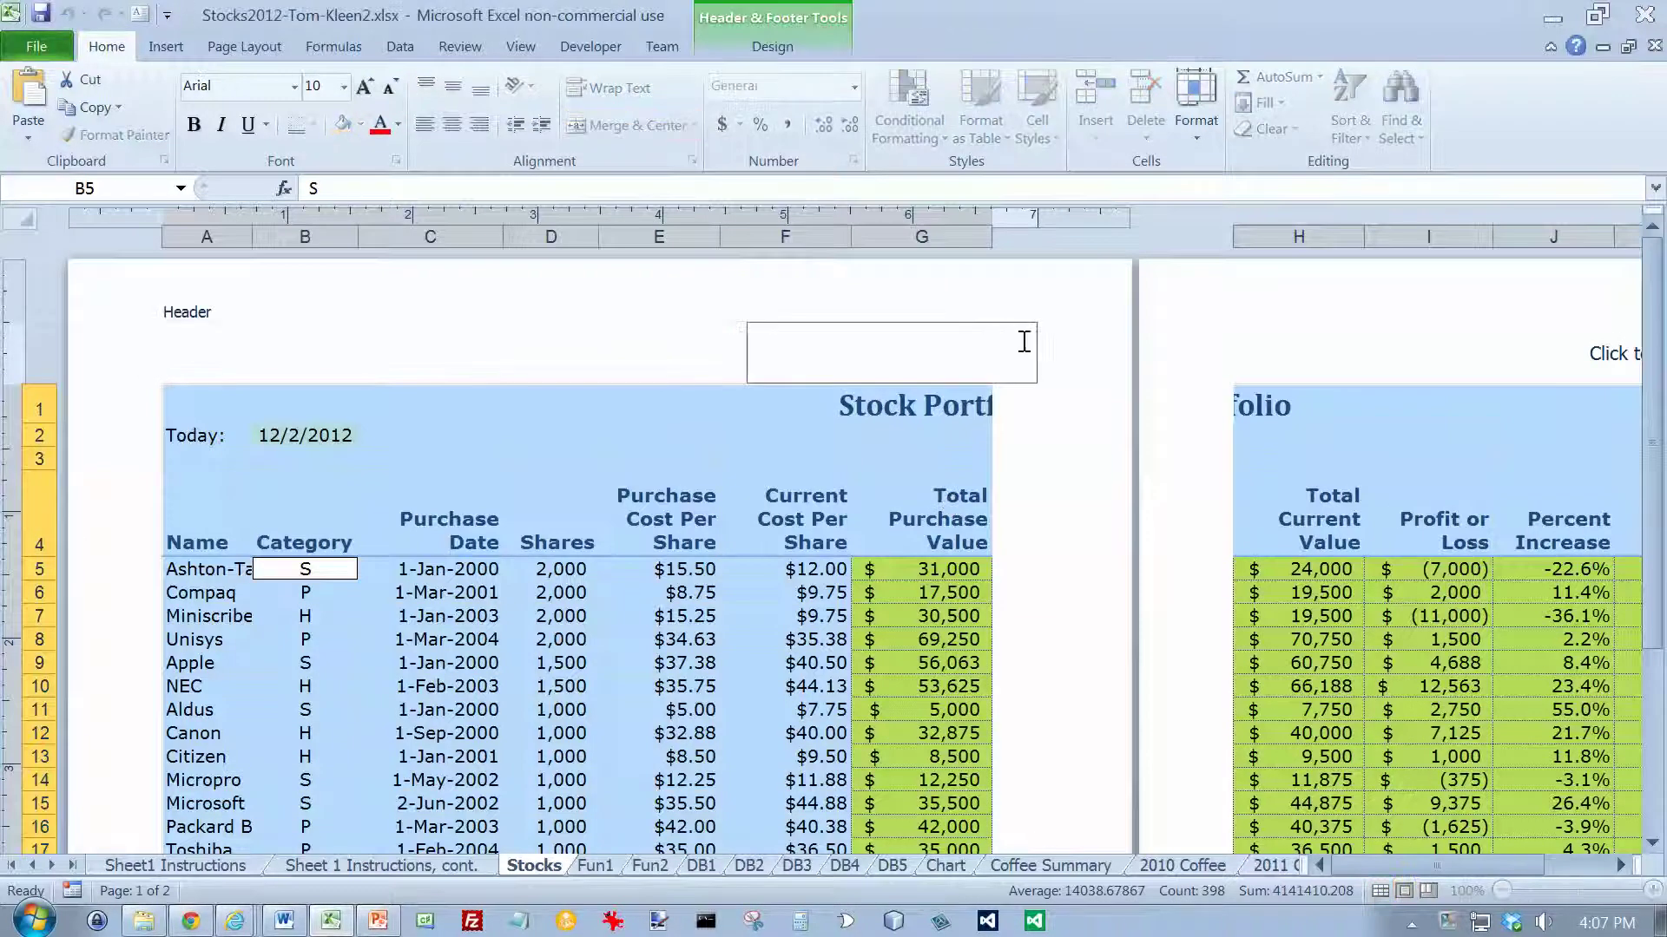
text(Tom Kleen)
triple_click(1024, 345)
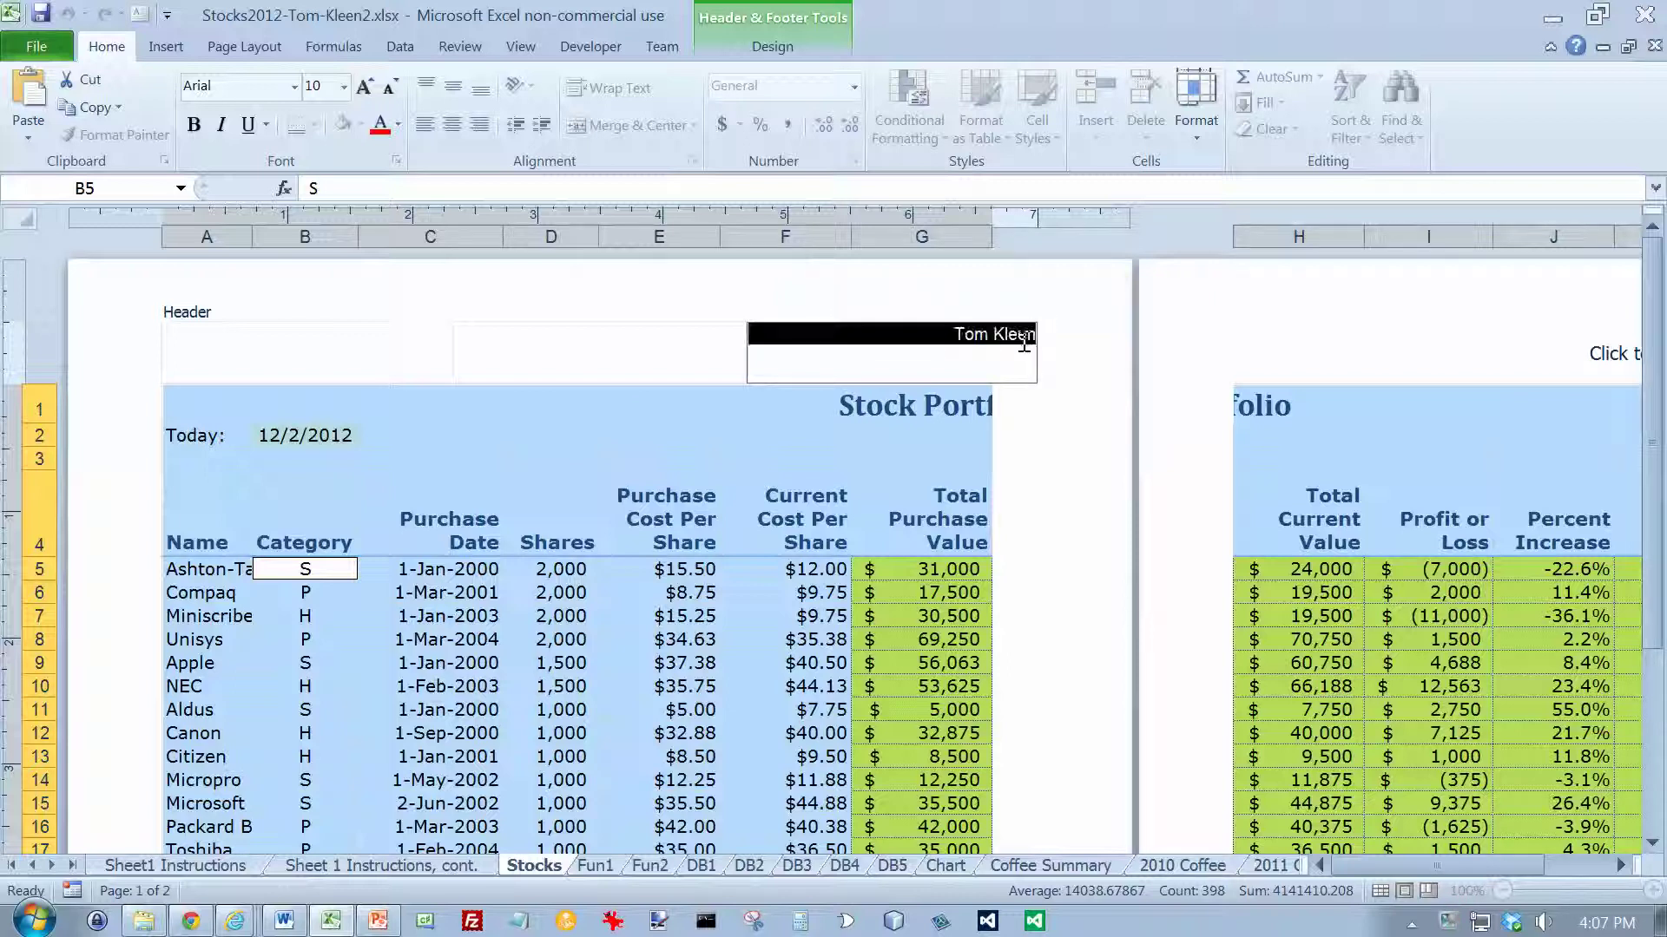
Format the selected cells on the Stocks sheet as bold Arial.
click(477, 866)
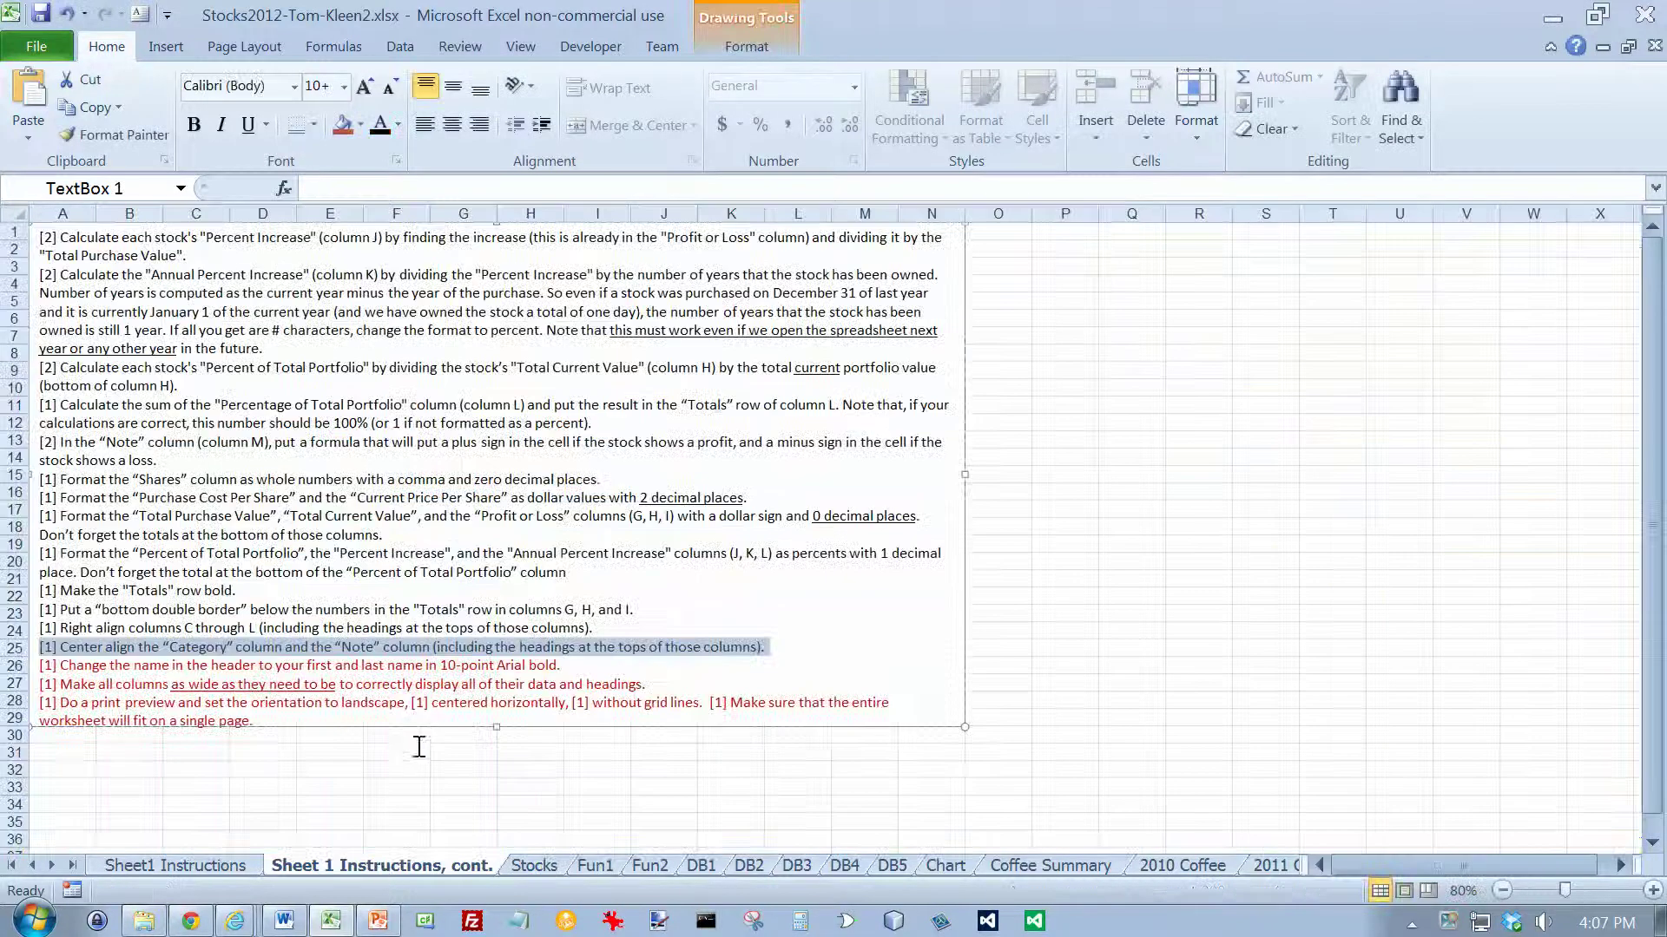
click(536, 865)
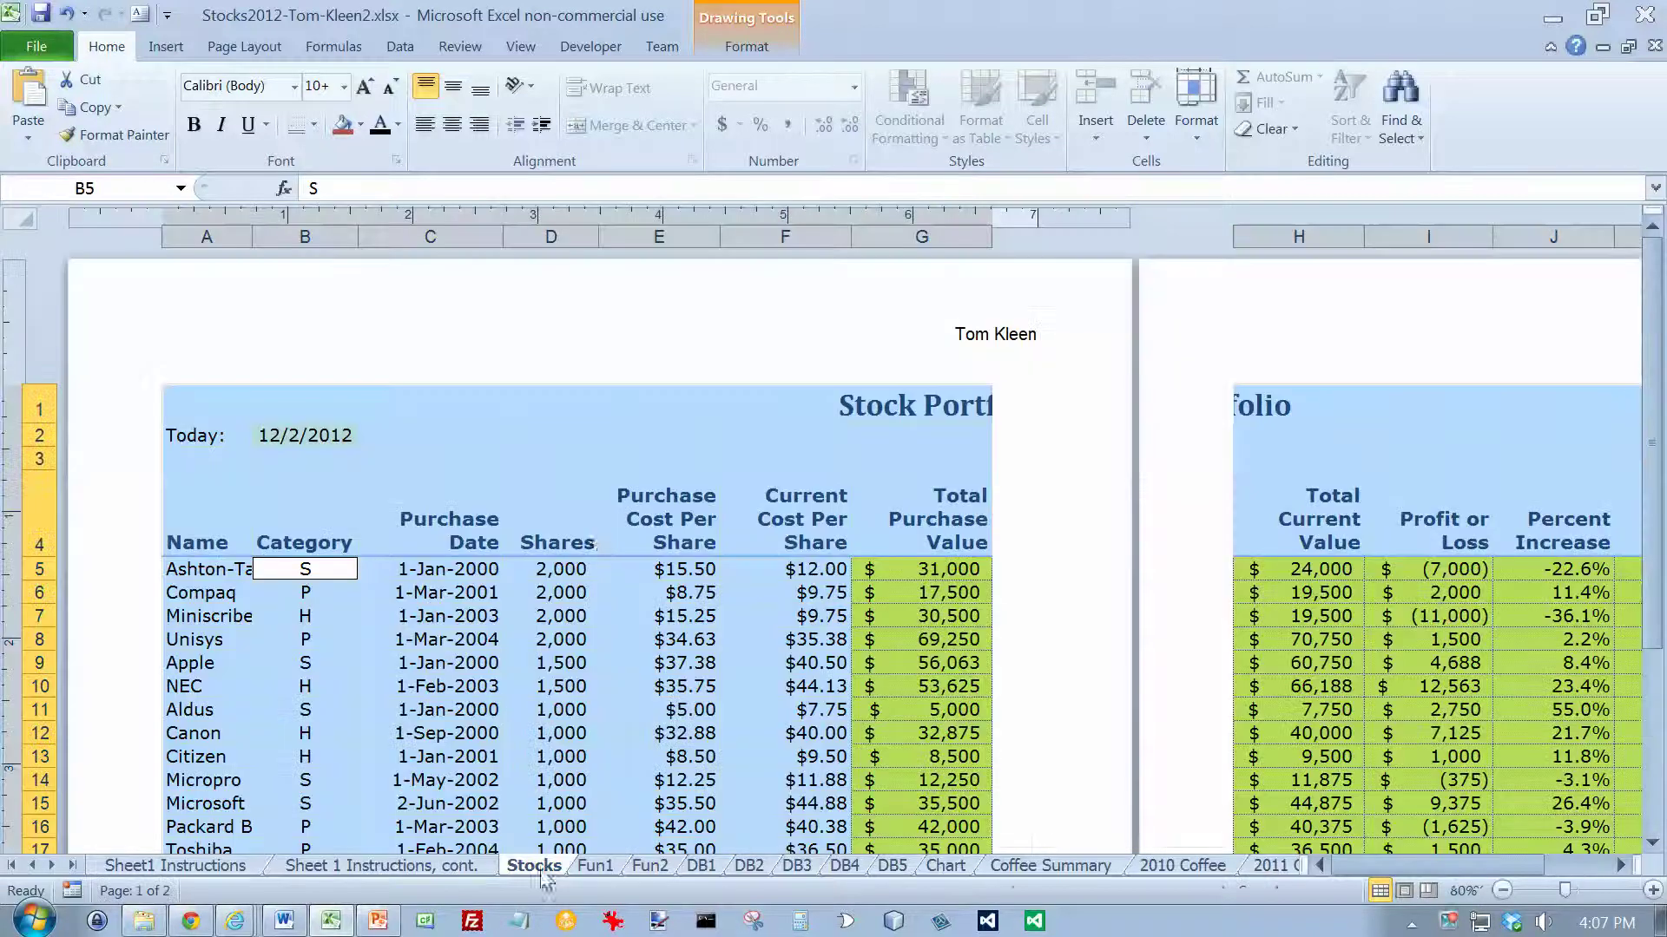
click(295, 85)
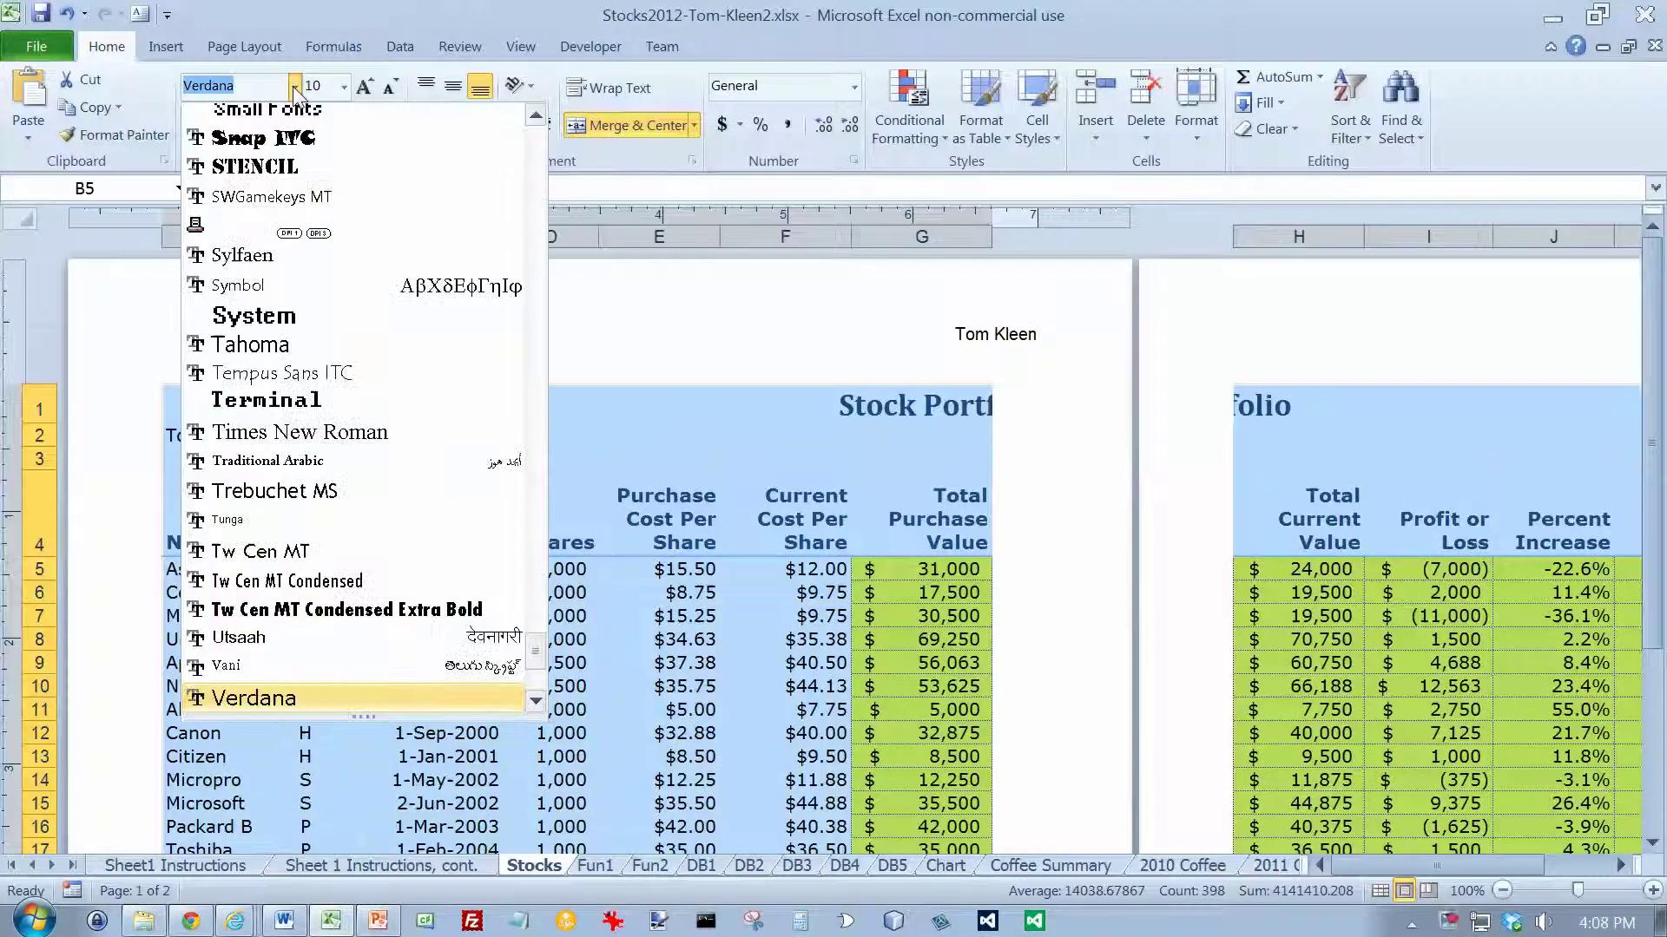
text(a)
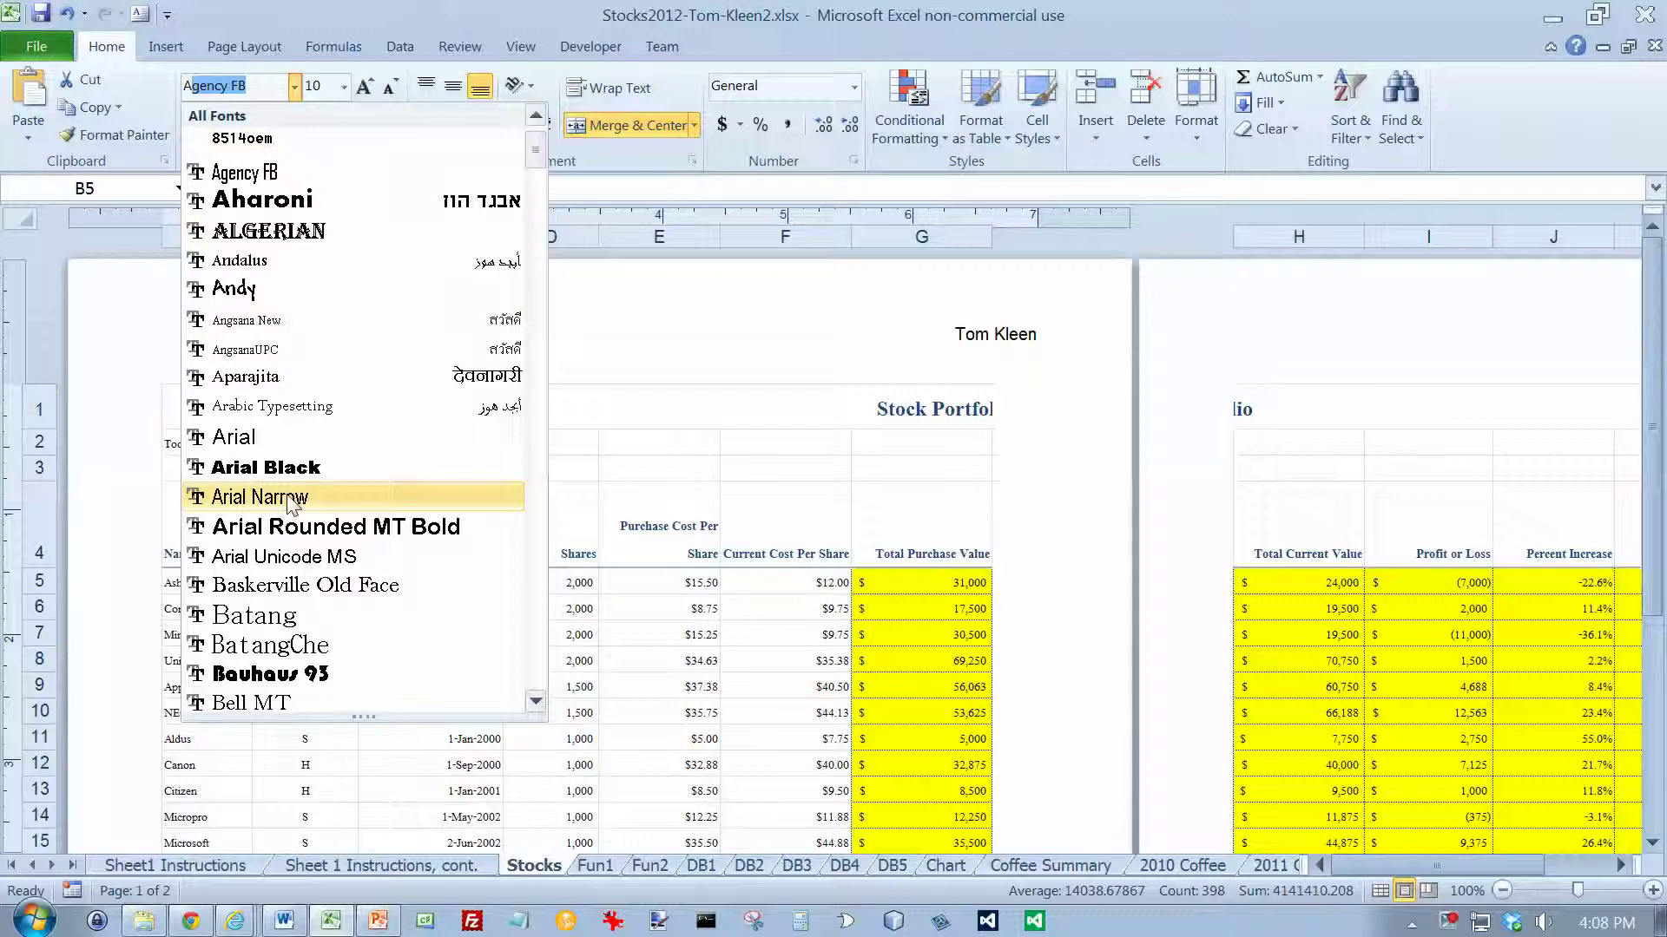
click(244, 437)
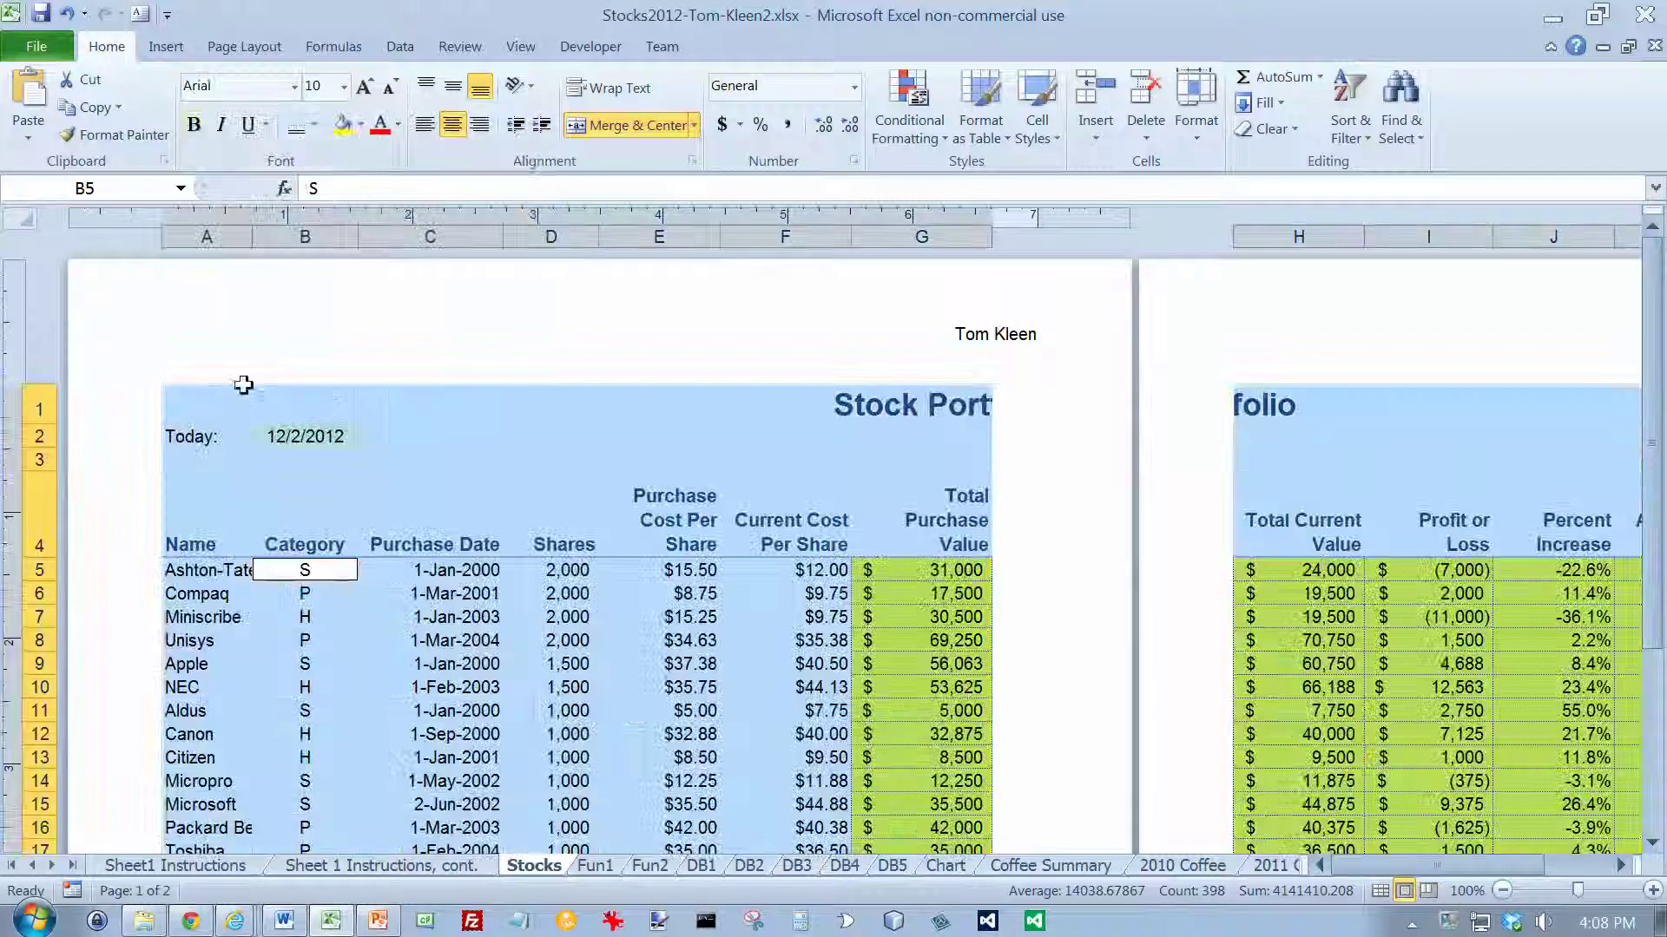
click(194, 125)
Make the name in the Stocks page header bold and recolor the header-name instruction on Sheet 1 Instructions, cont. to black.
click(962, 340)
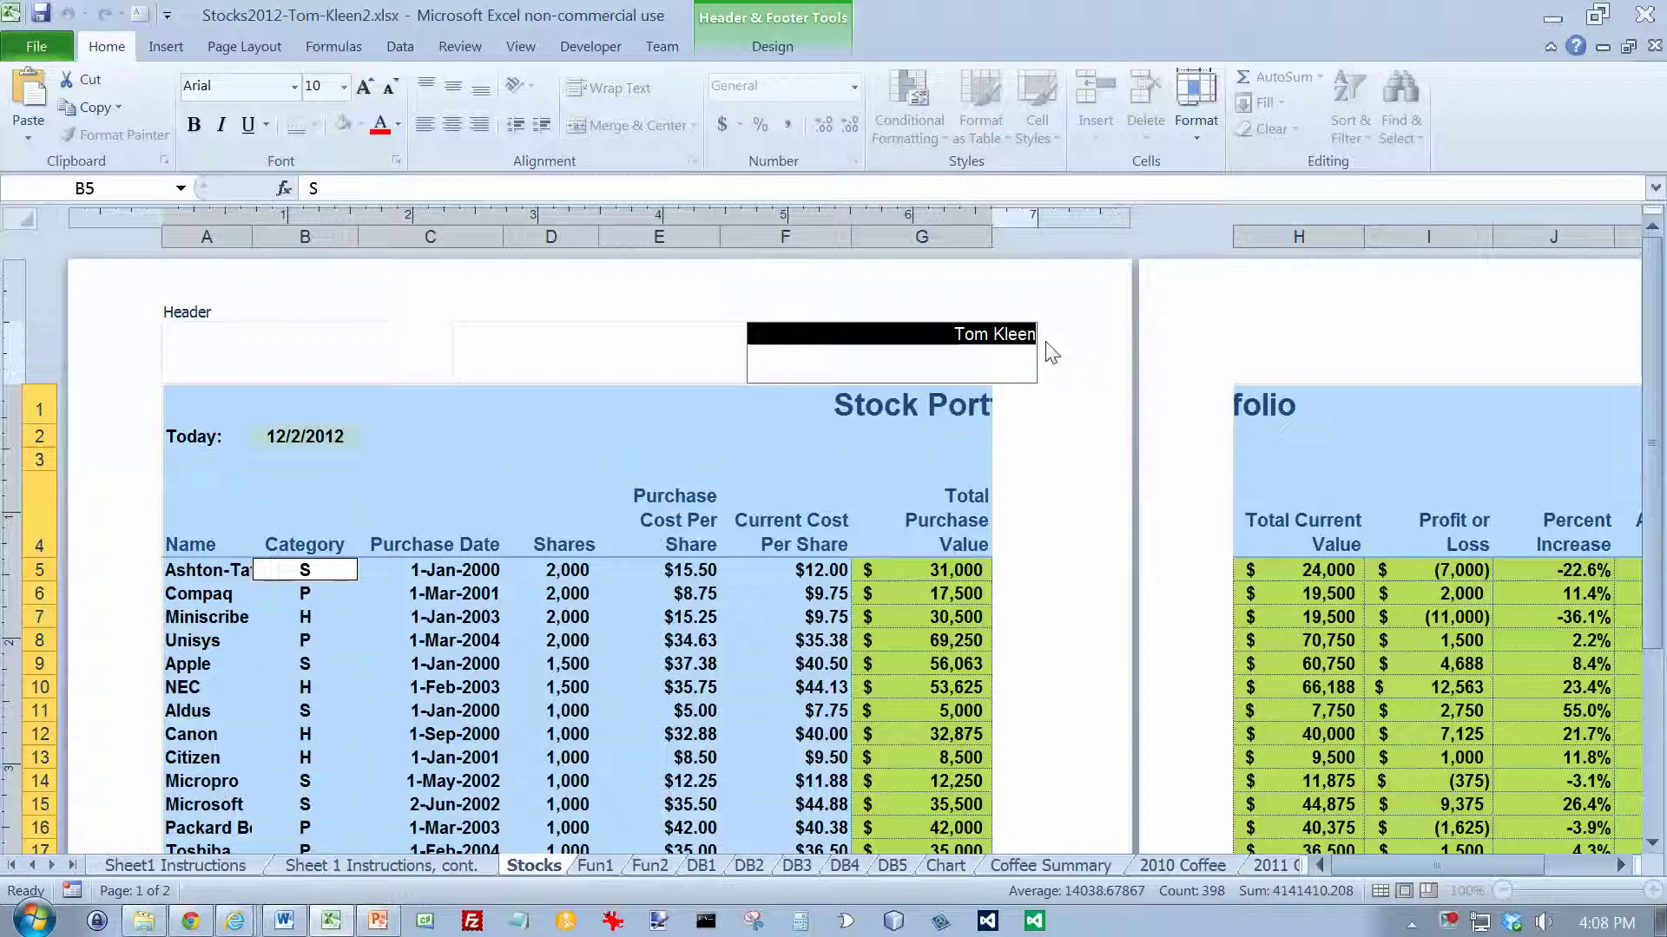
click(194, 125)
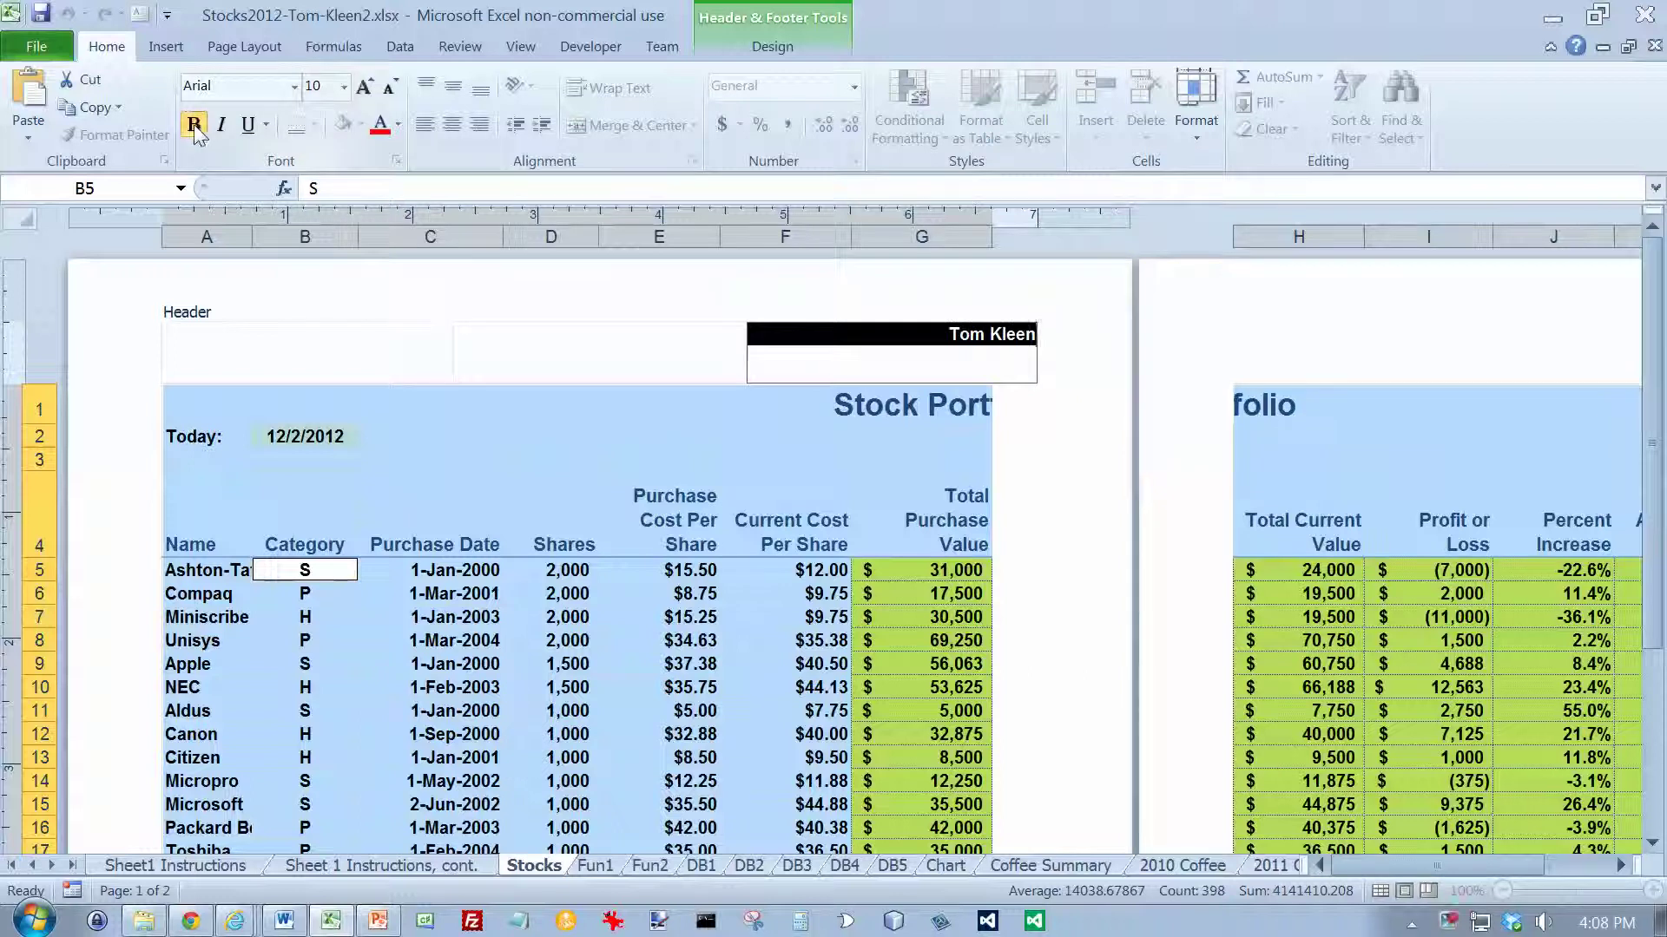
click(282, 867)
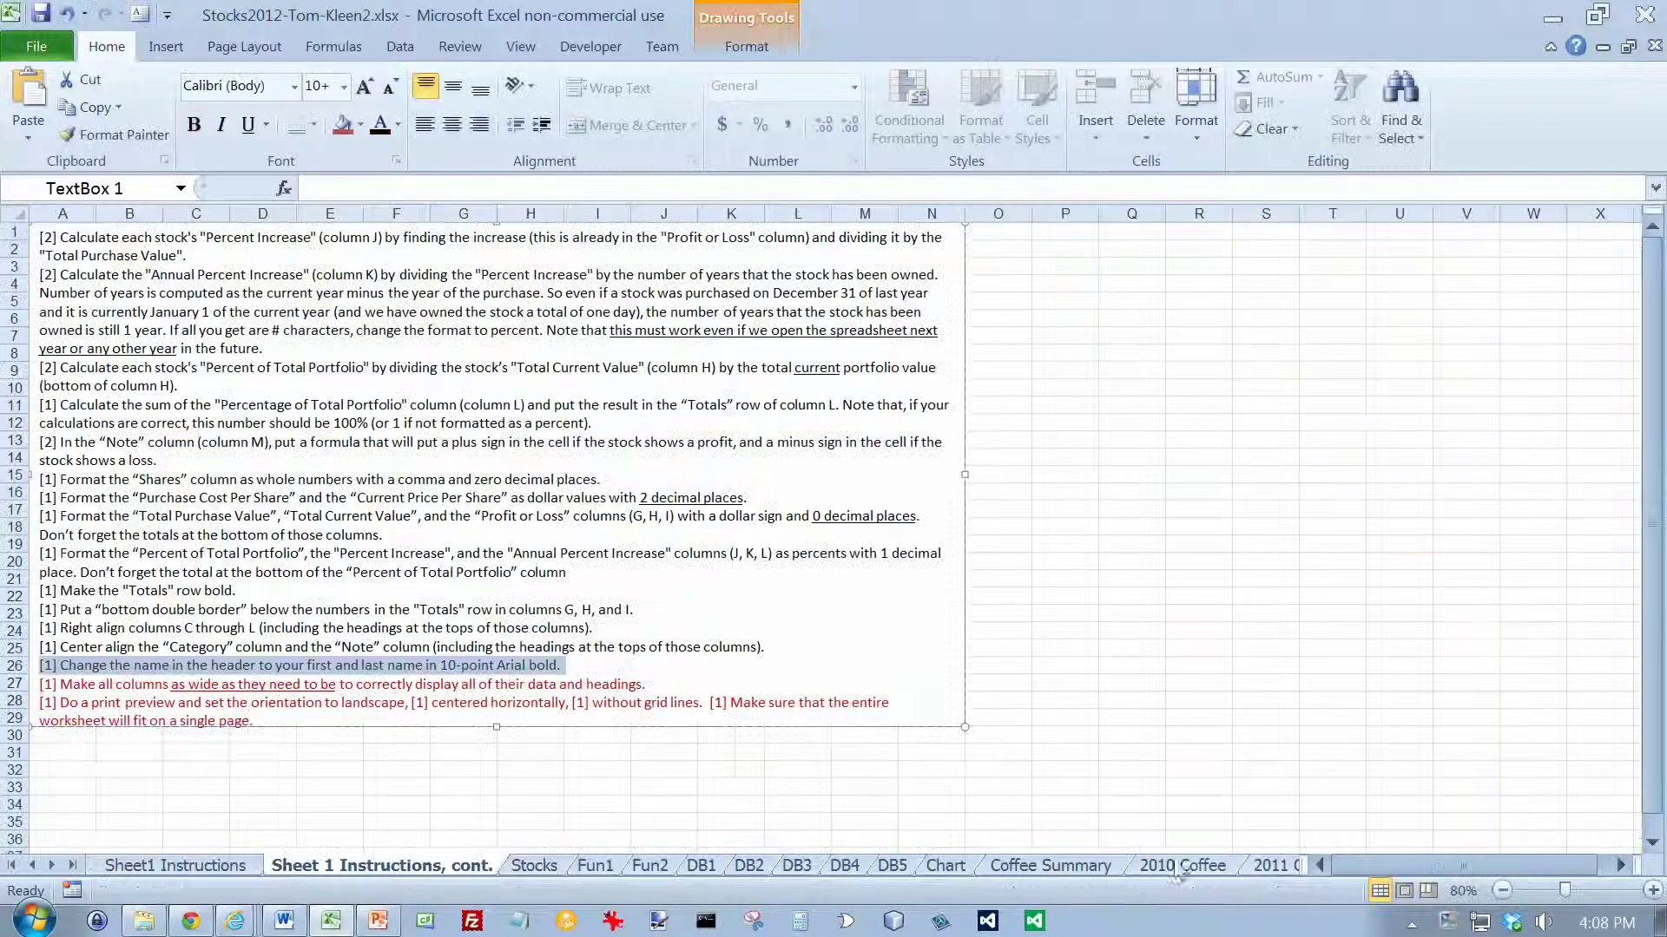
click(665, 681)
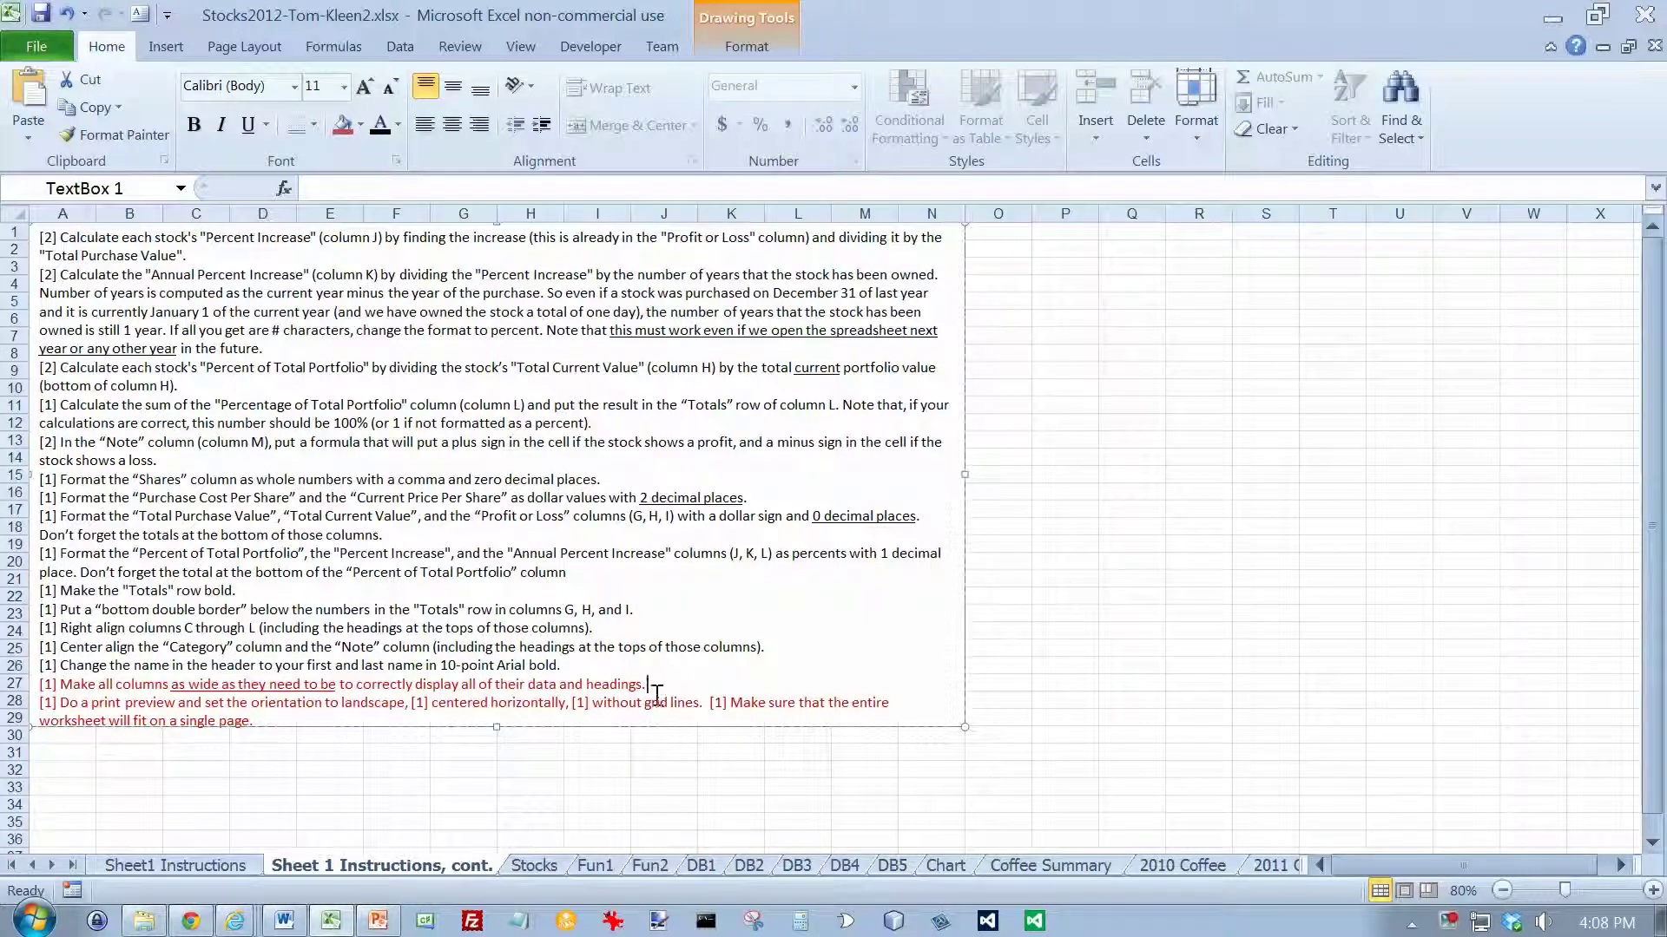
Return the Stocks sheet to Normal view and check its print preview.
click(534, 866)
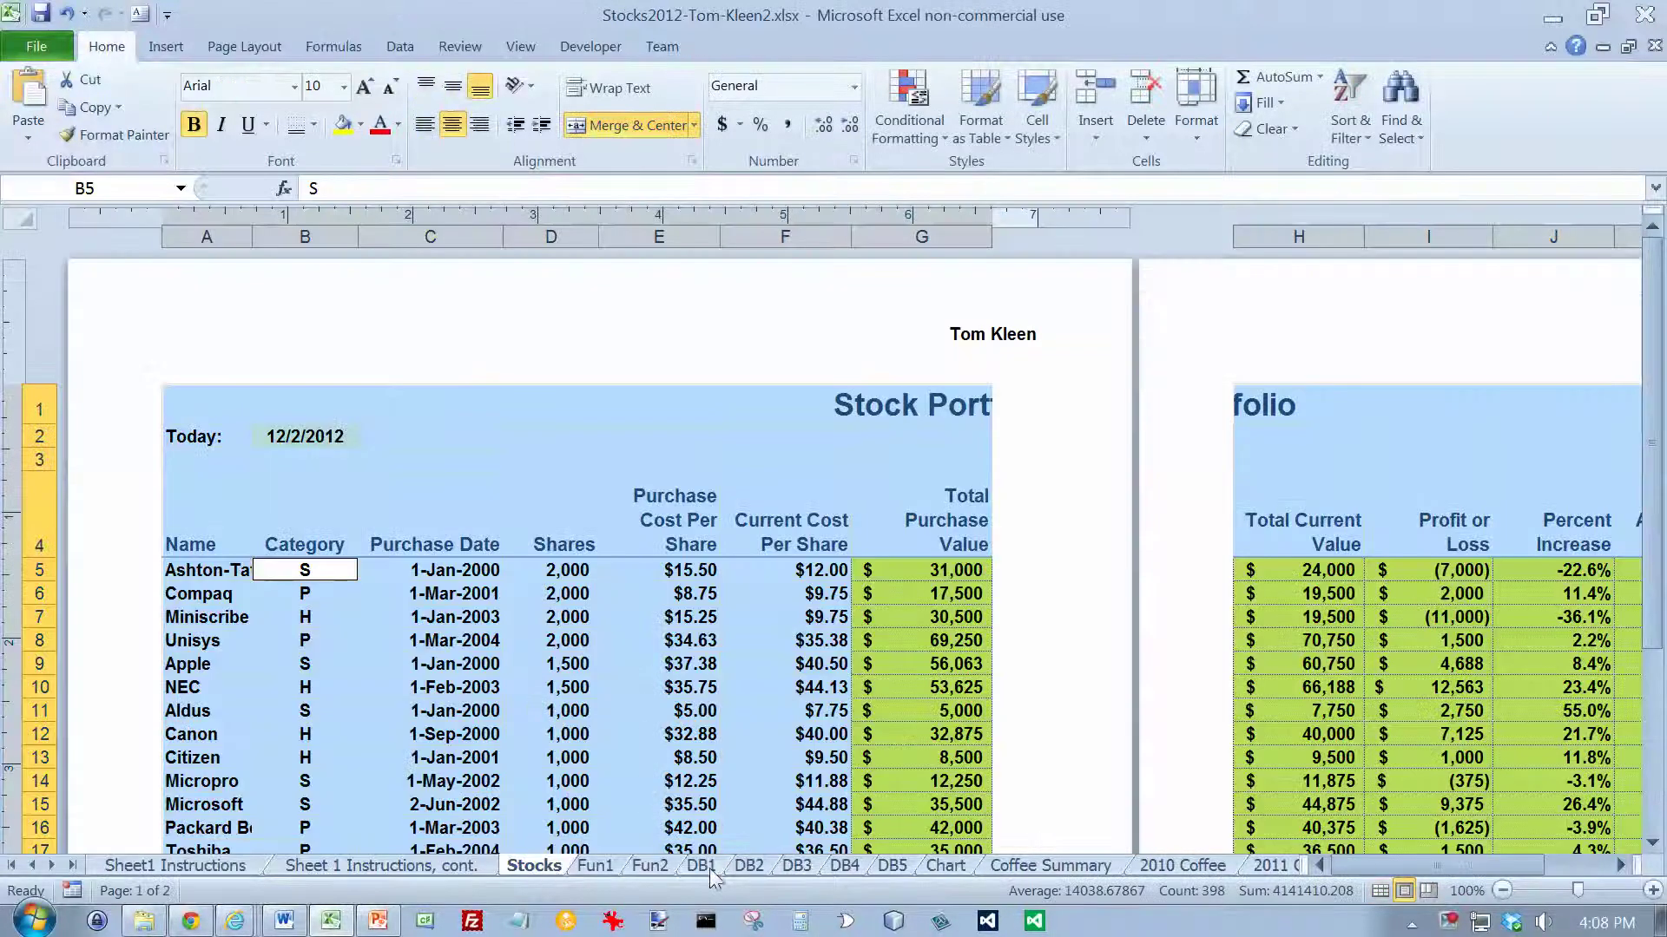
click(1378, 891)
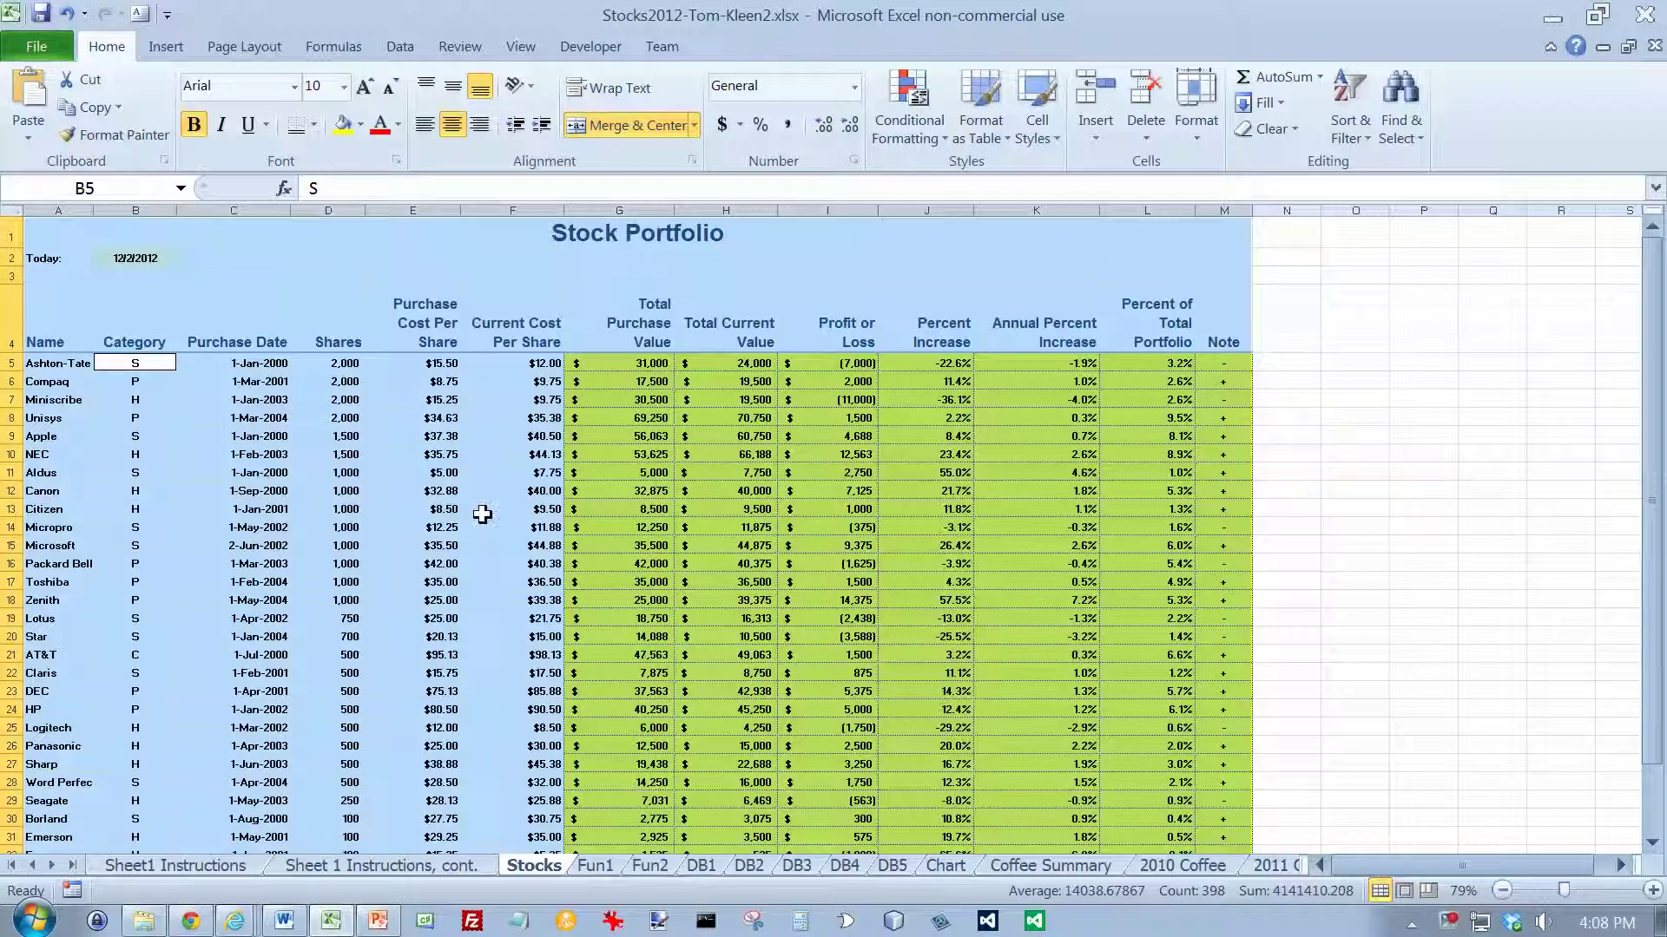
click(36, 46)
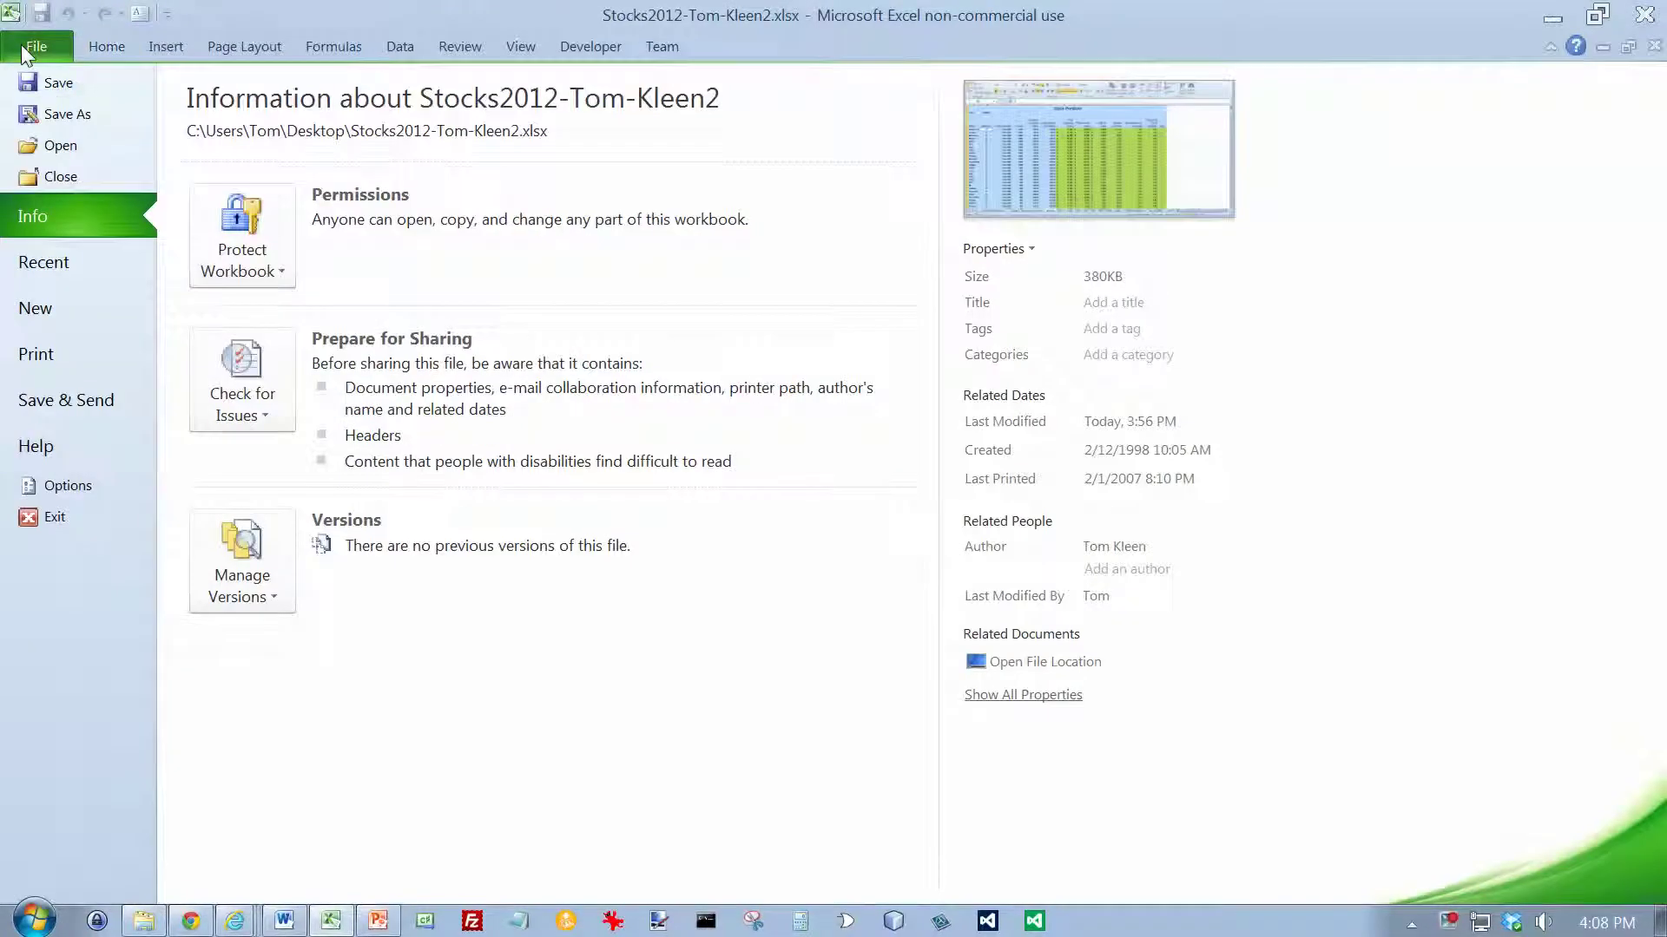
click(31, 354)
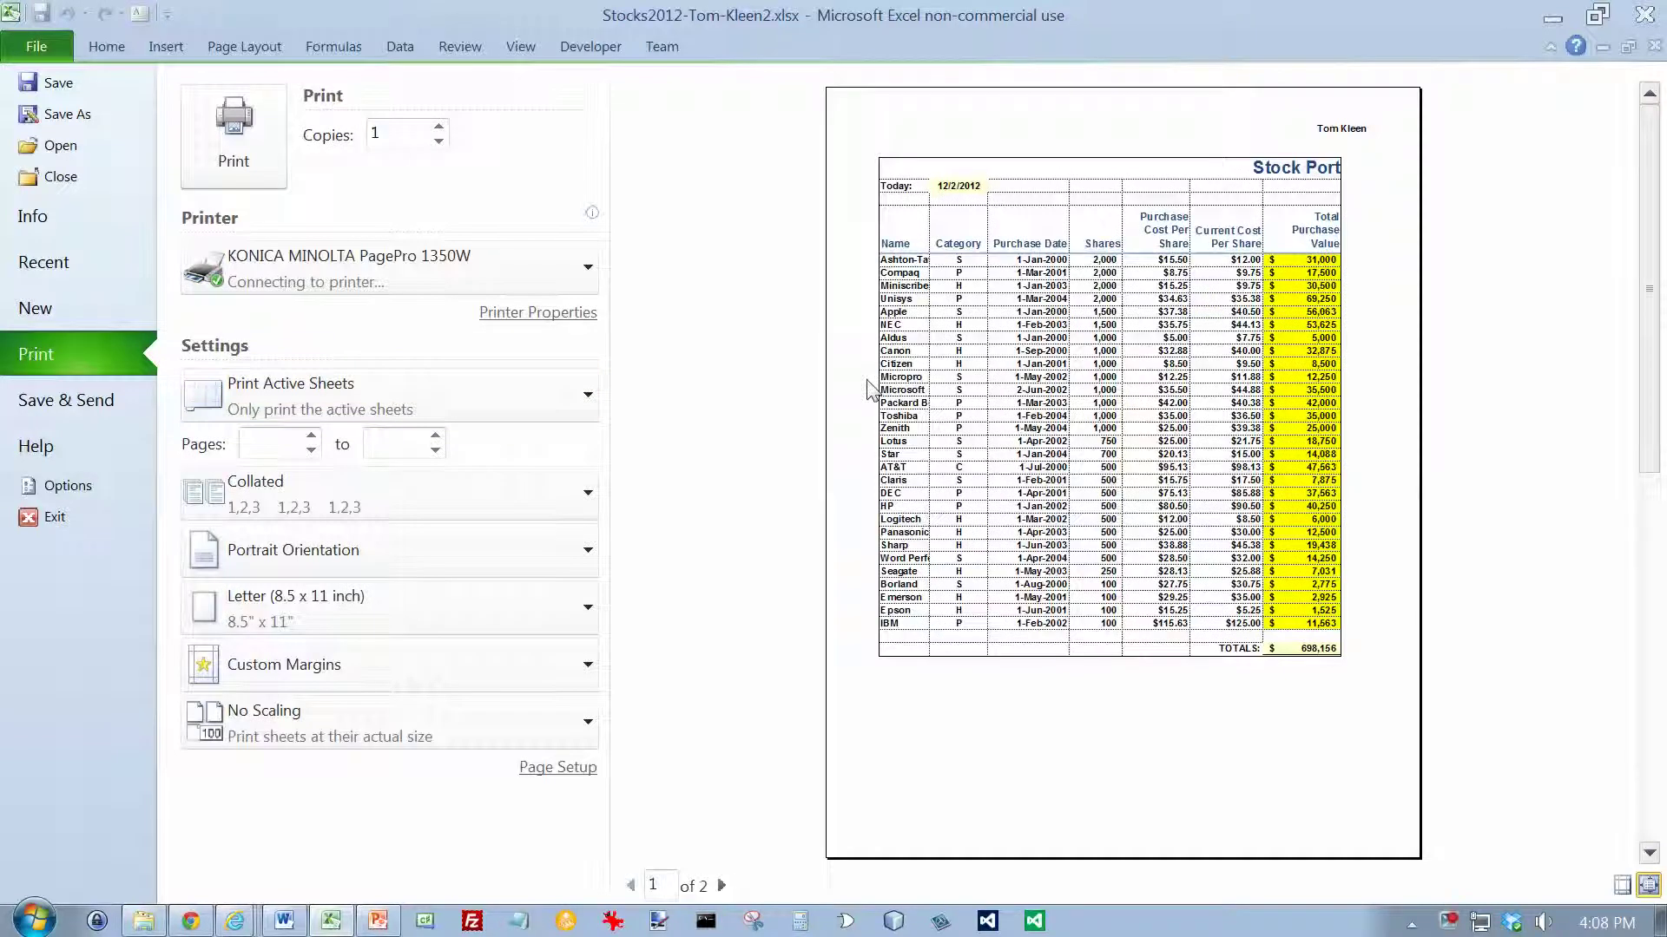
click(116, 49)
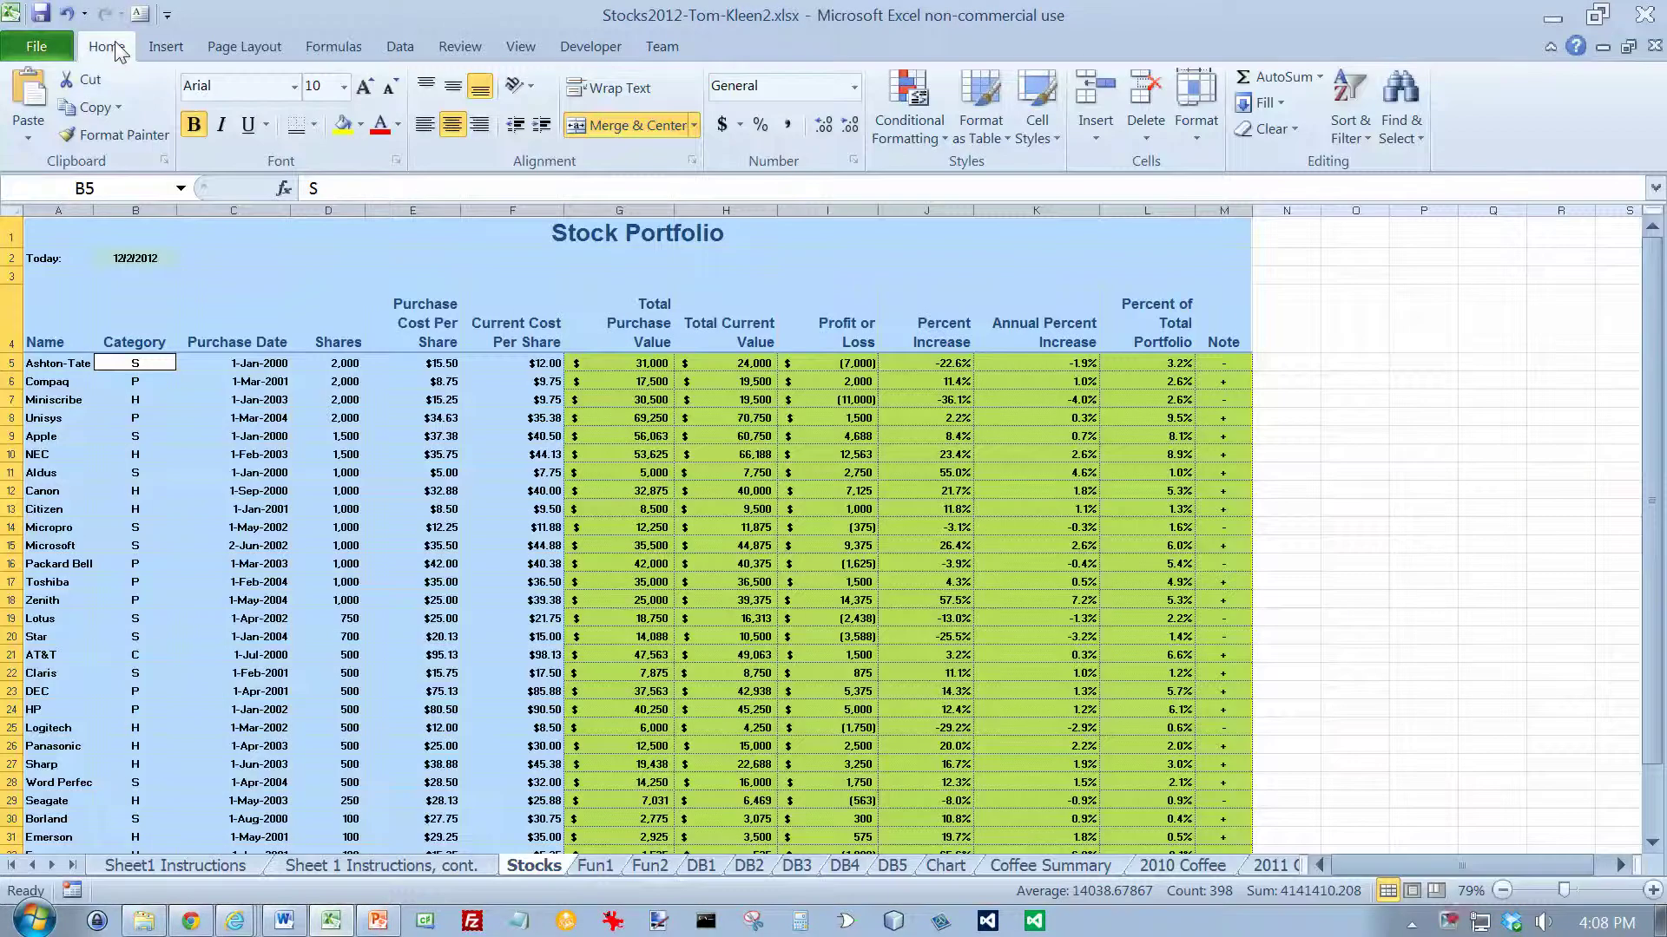
Set the Stocks sheet to print in Landscape Orientation with Fit Sheet on One Page scaling.
click(343, 865)
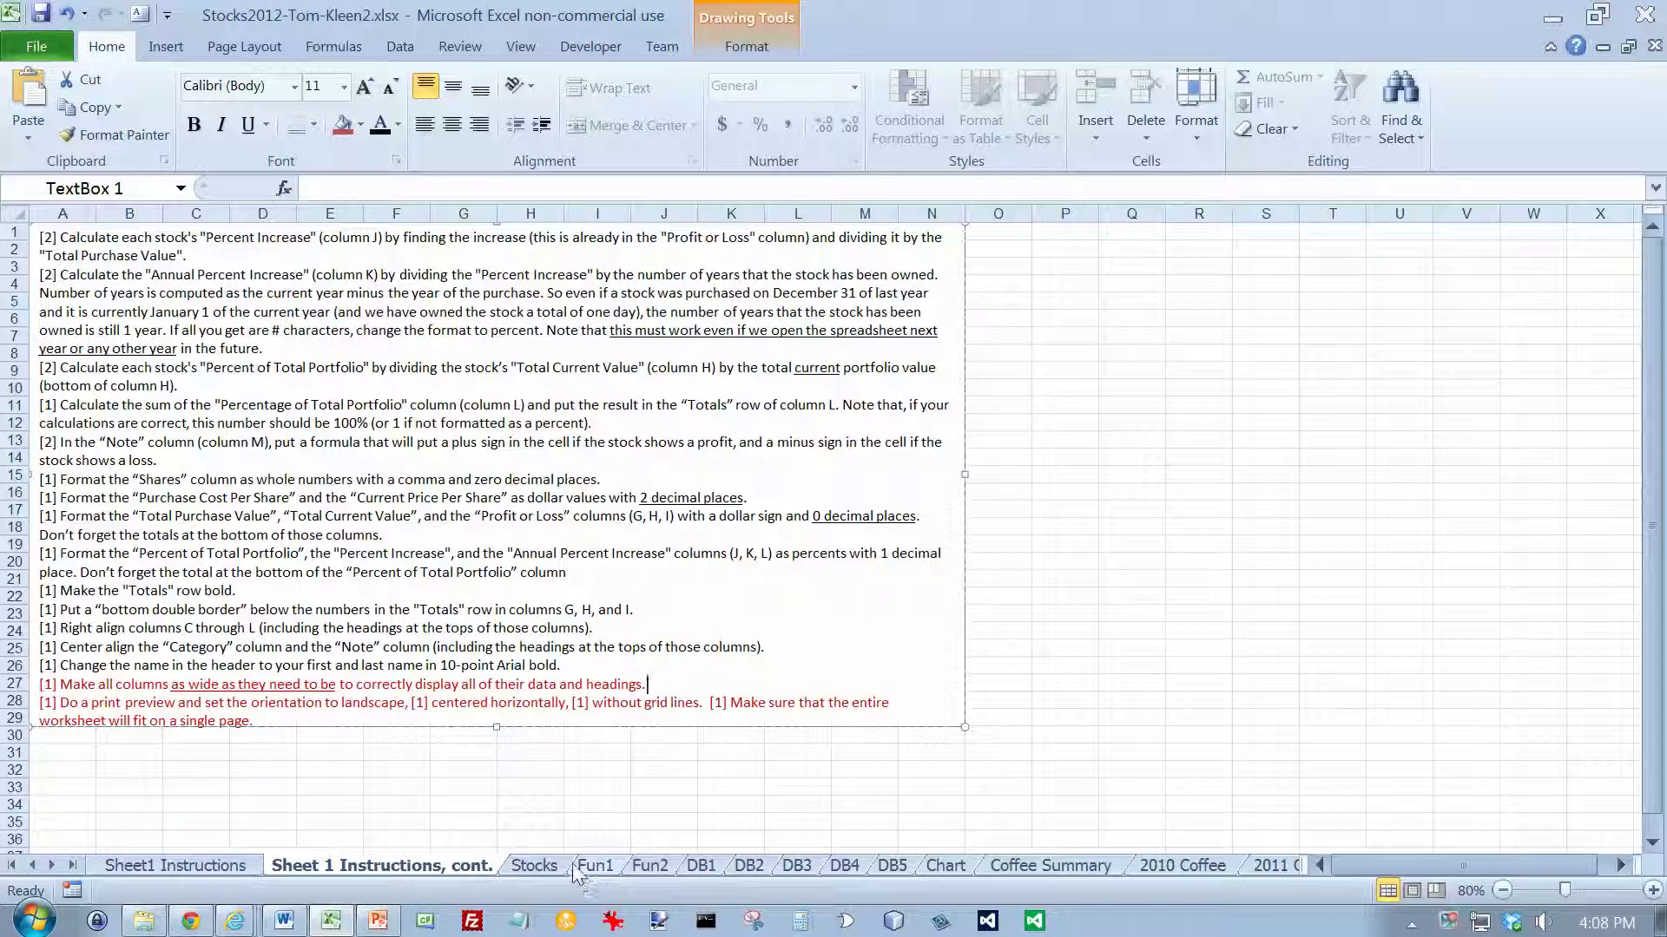
click(531, 864)
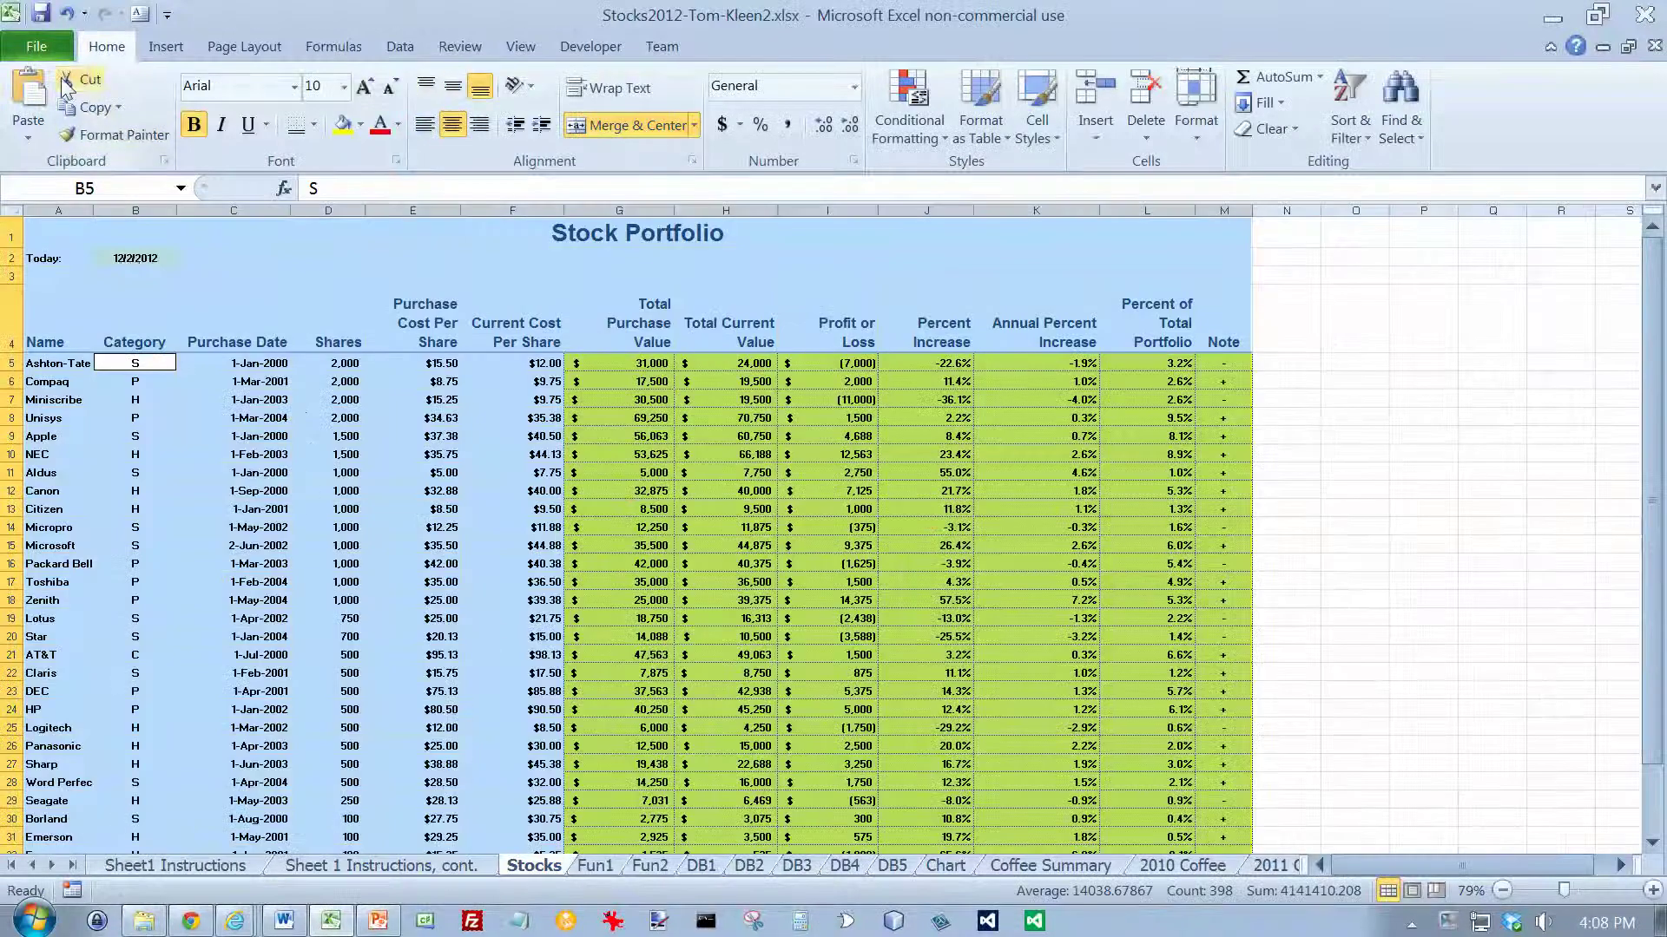
click(35, 46)
click(42, 361)
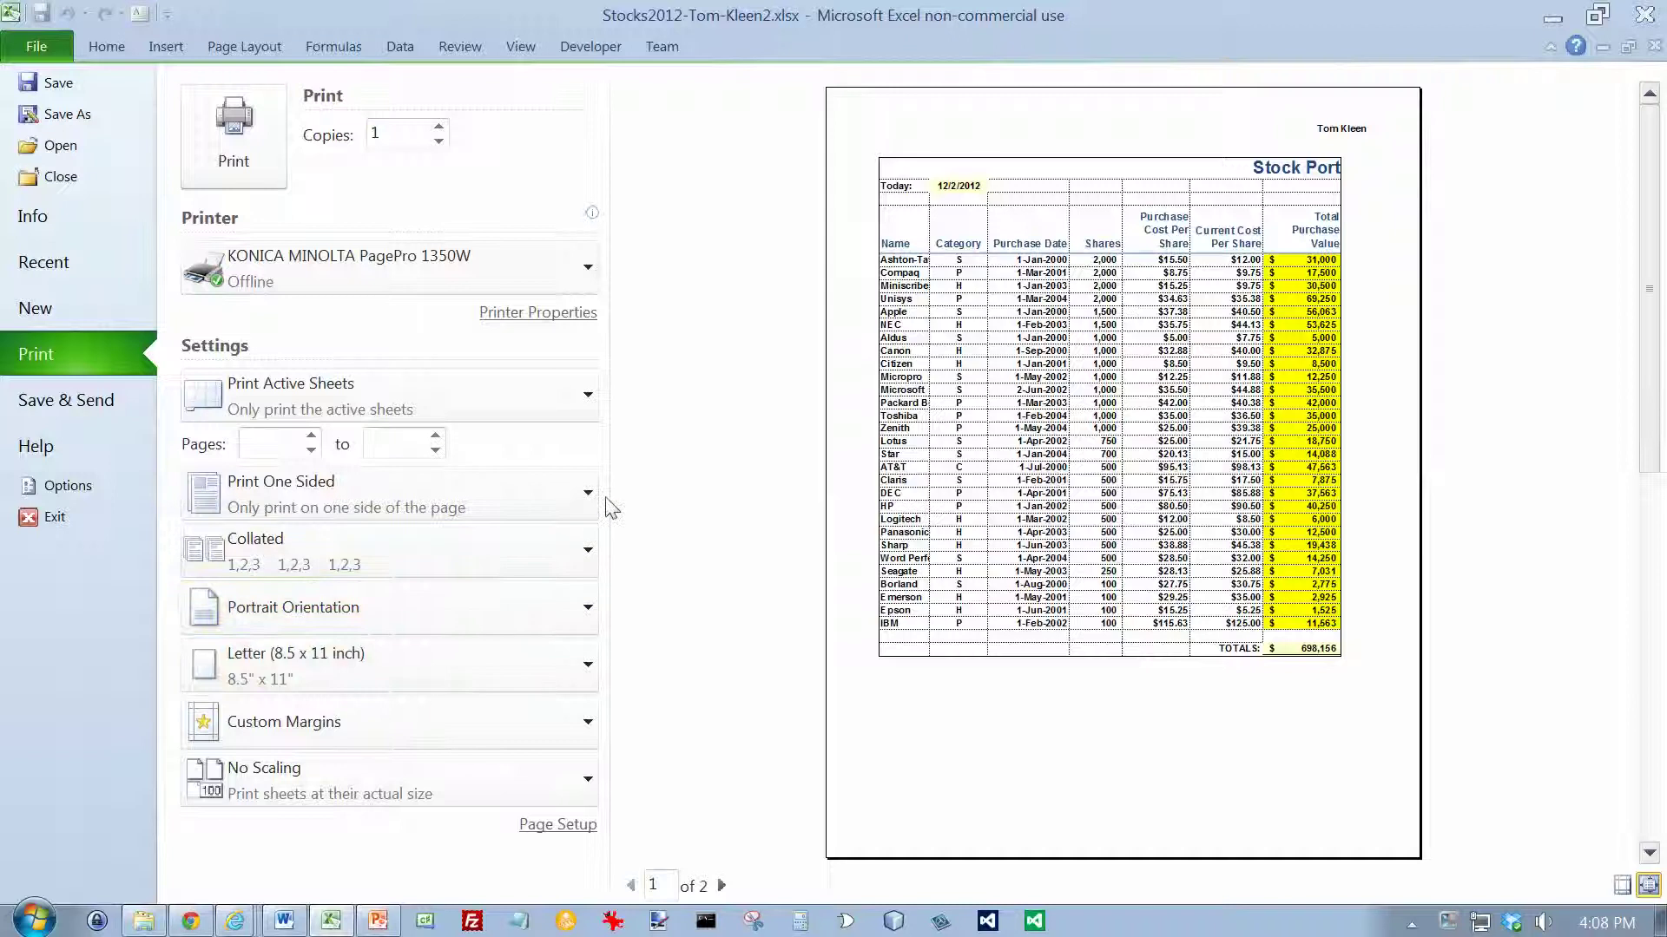
click(596, 612)
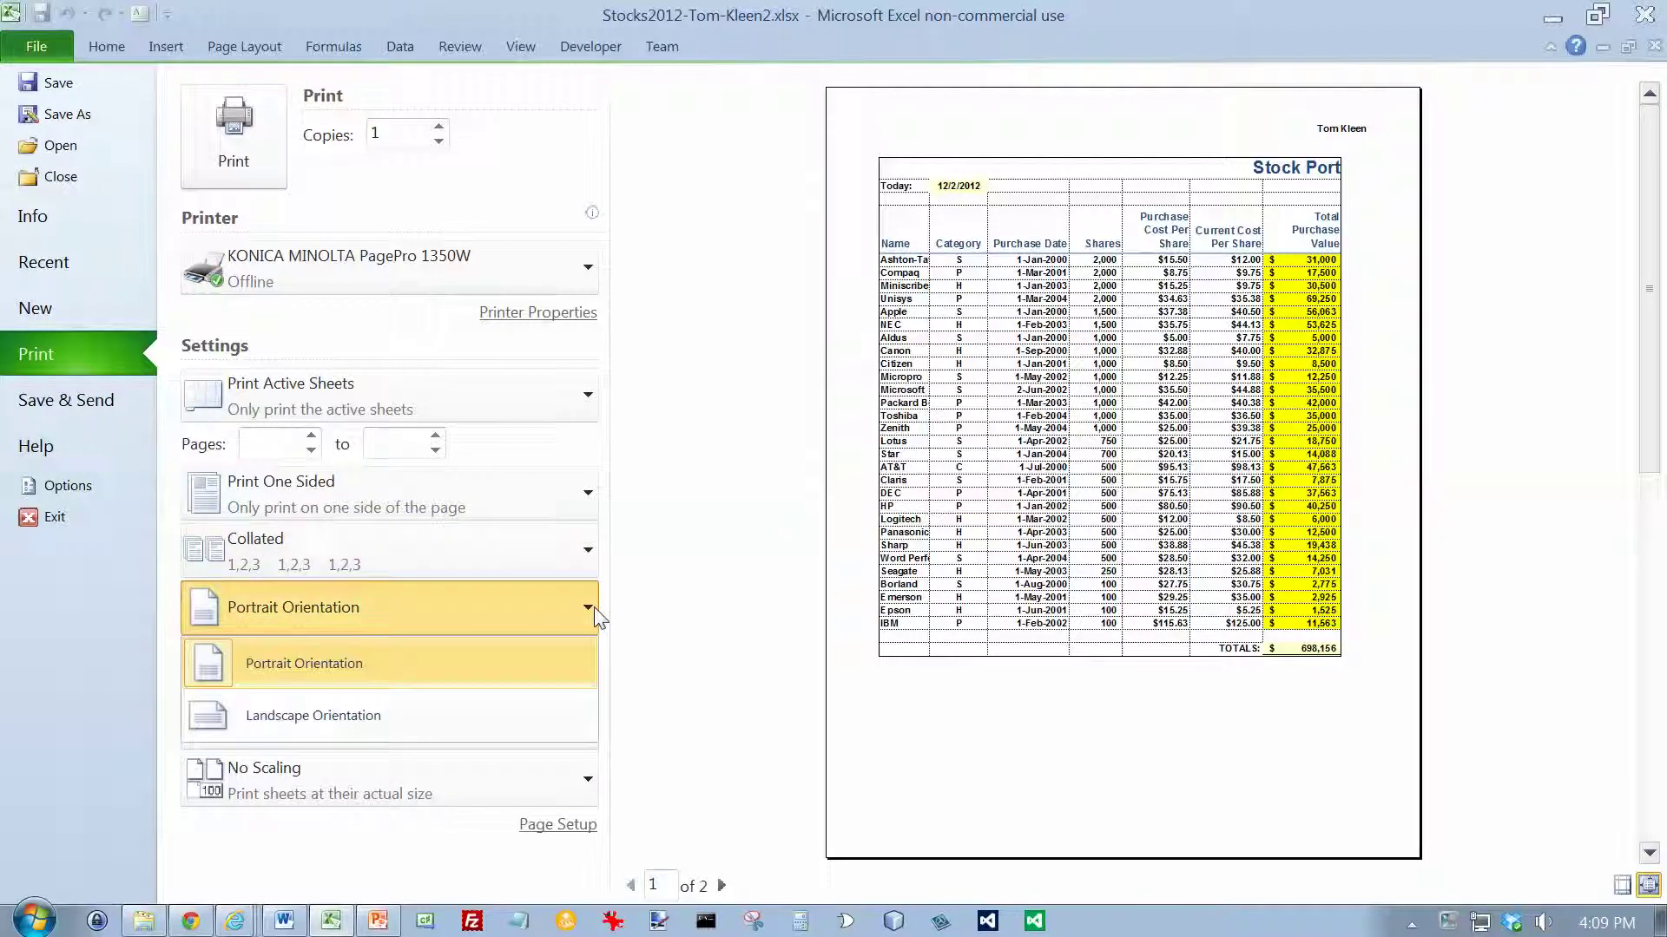
click(497, 712)
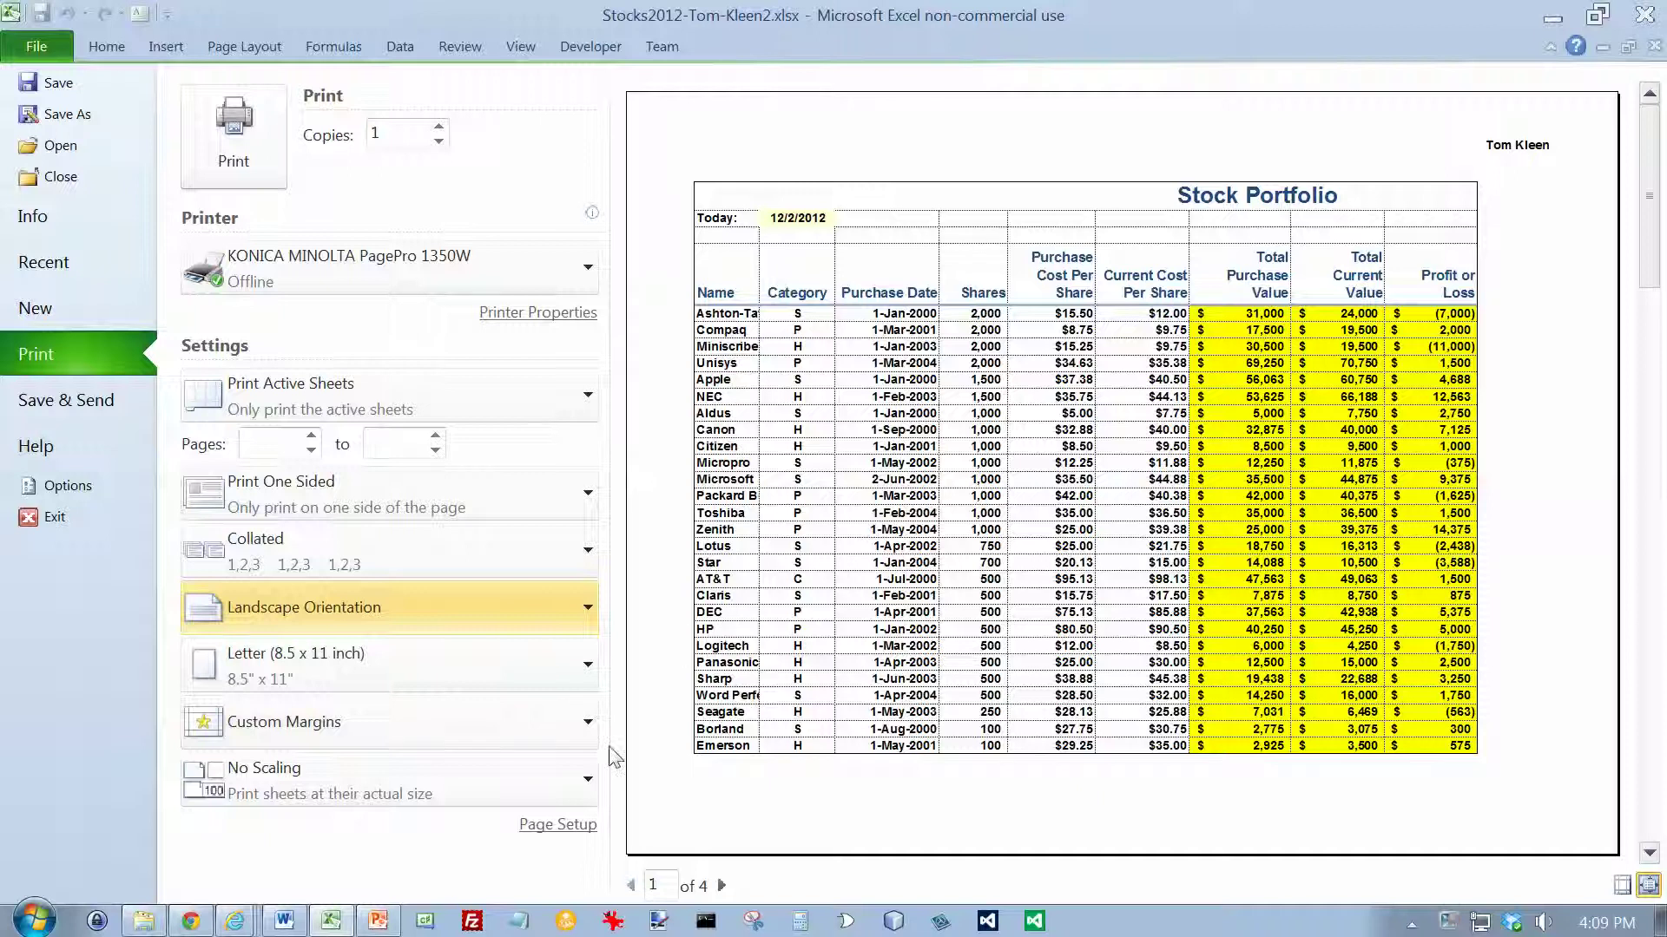
click(591, 782)
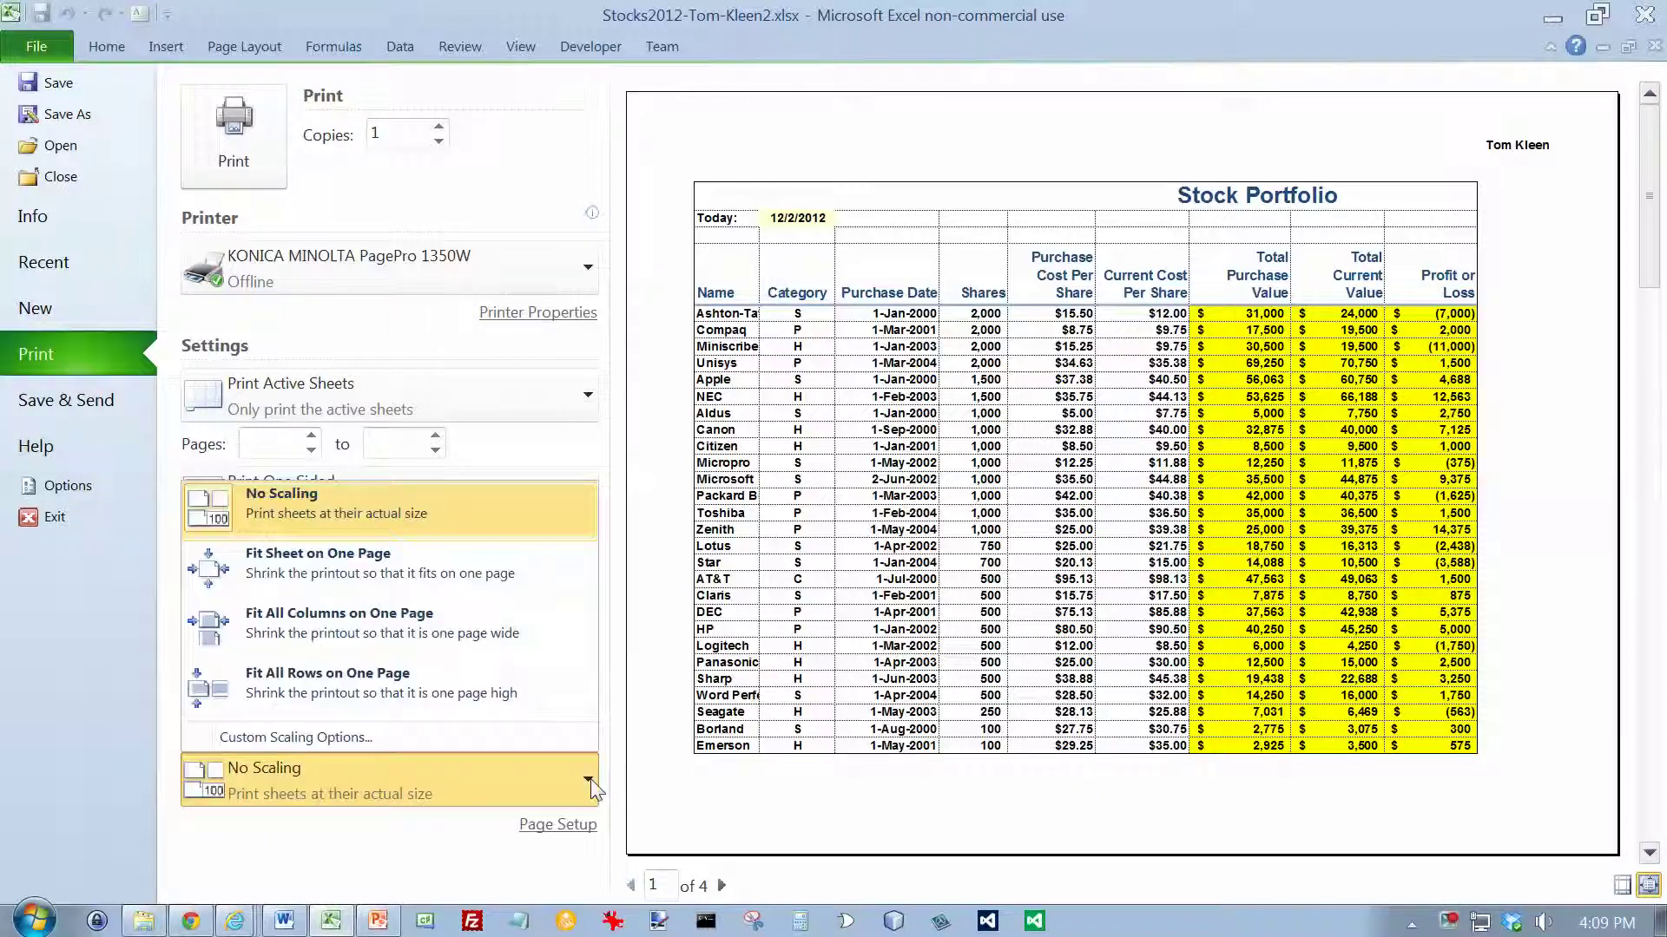
click(403, 555)
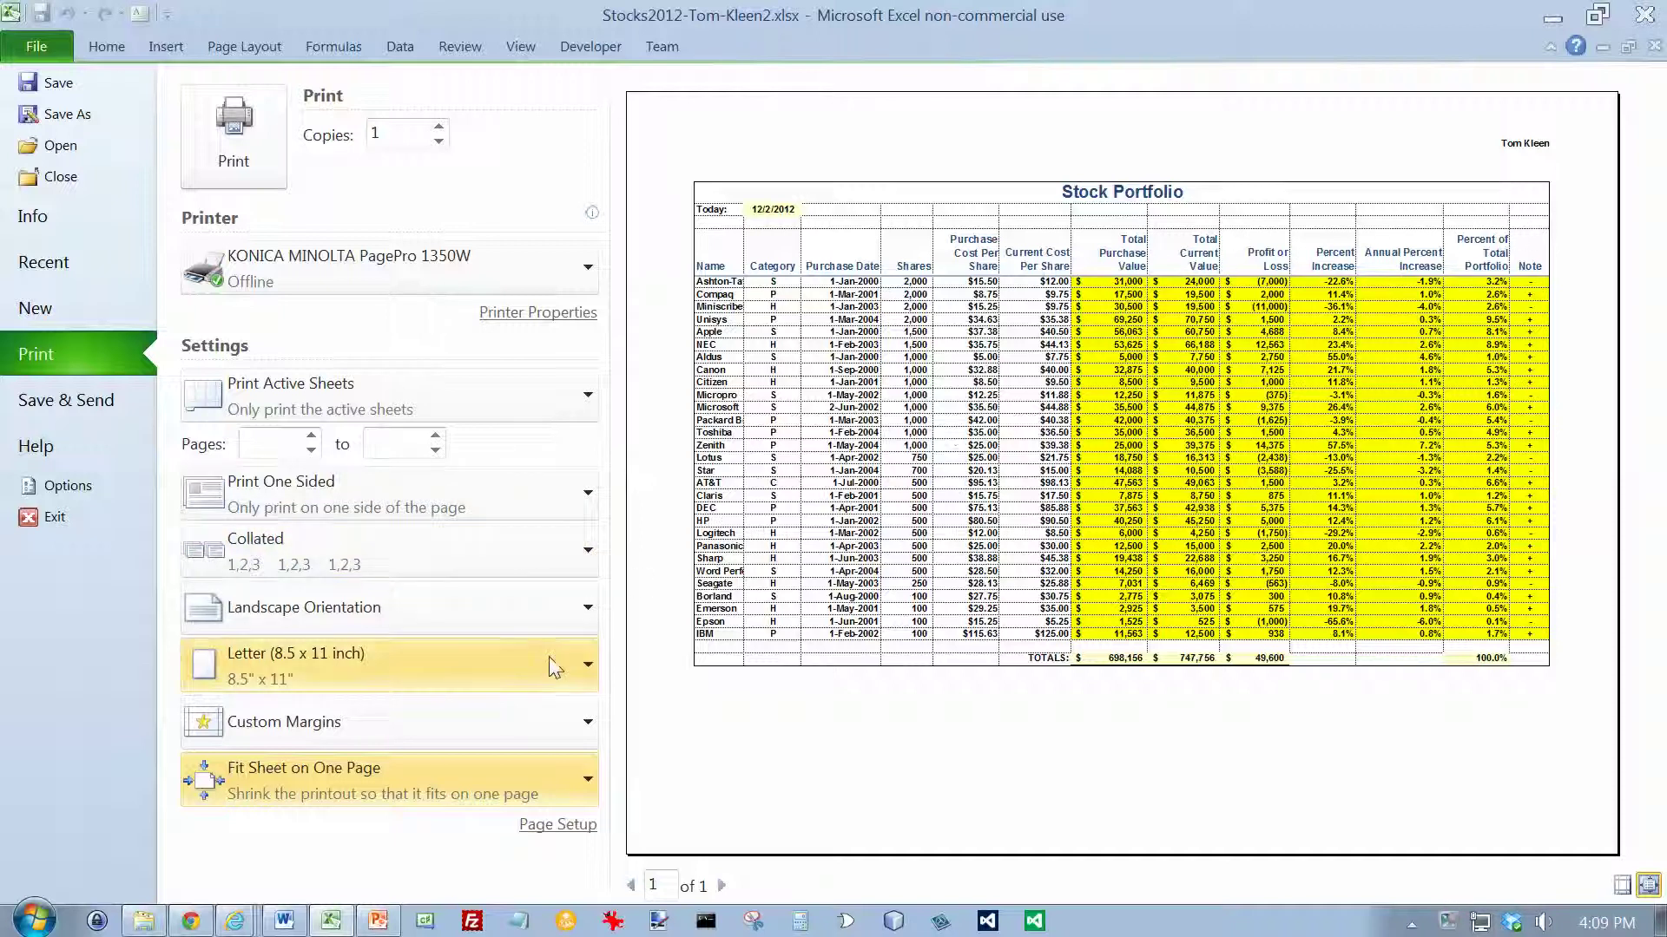
Center the Stocks printout horizontally on the page.
click(591, 828)
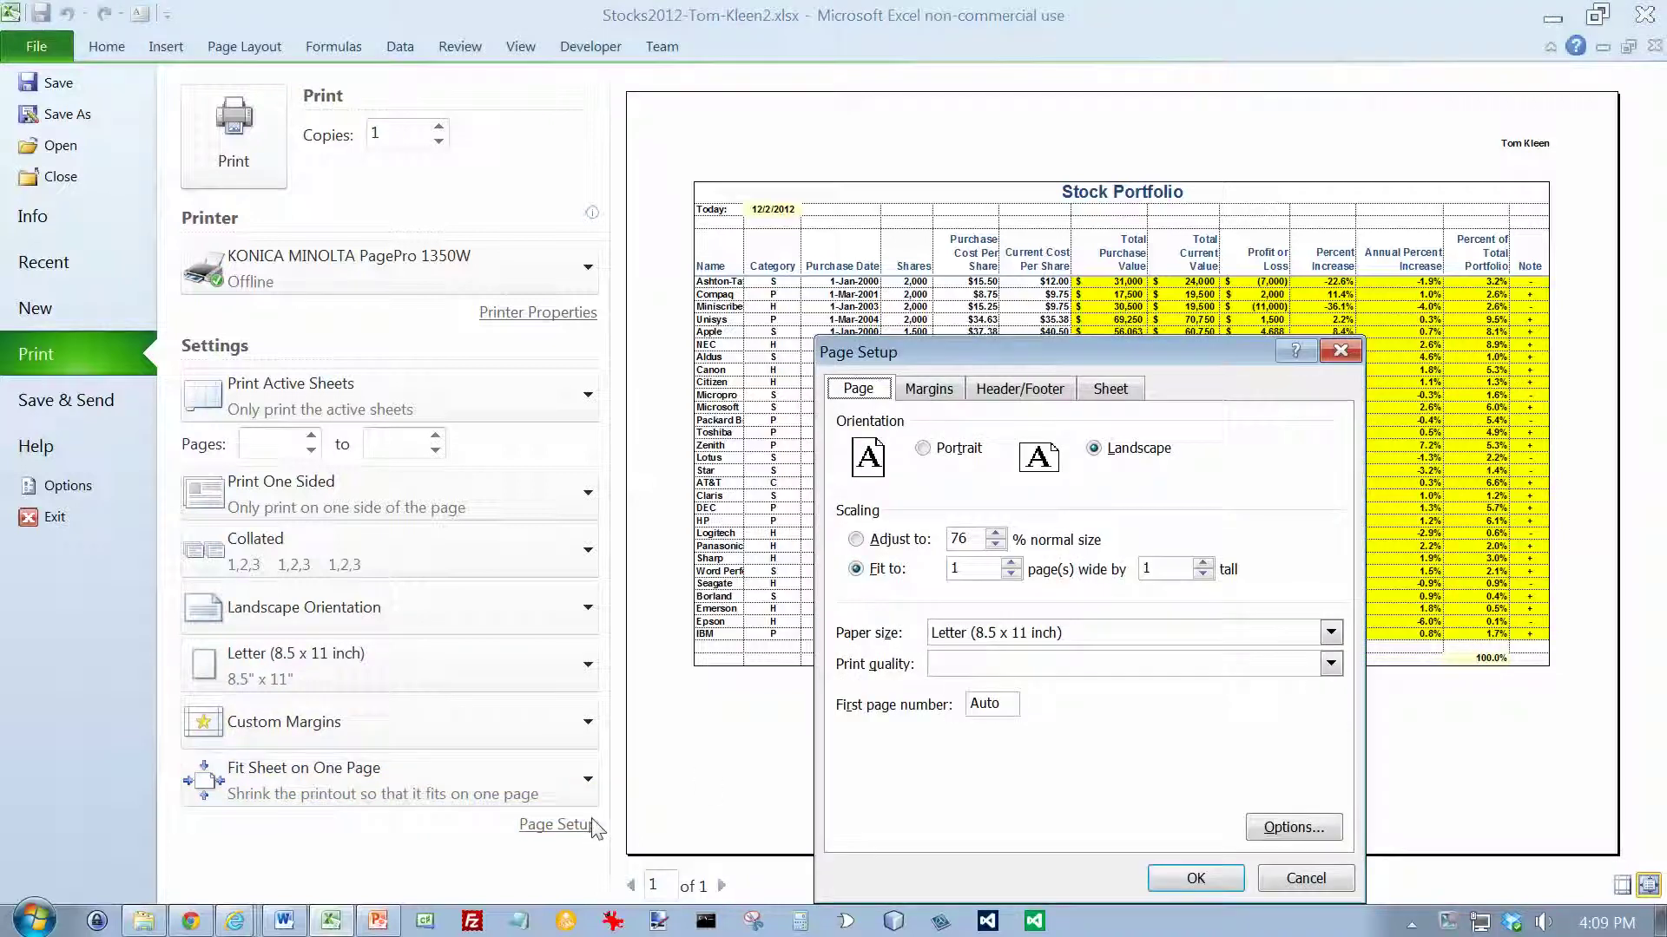
click(932, 390)
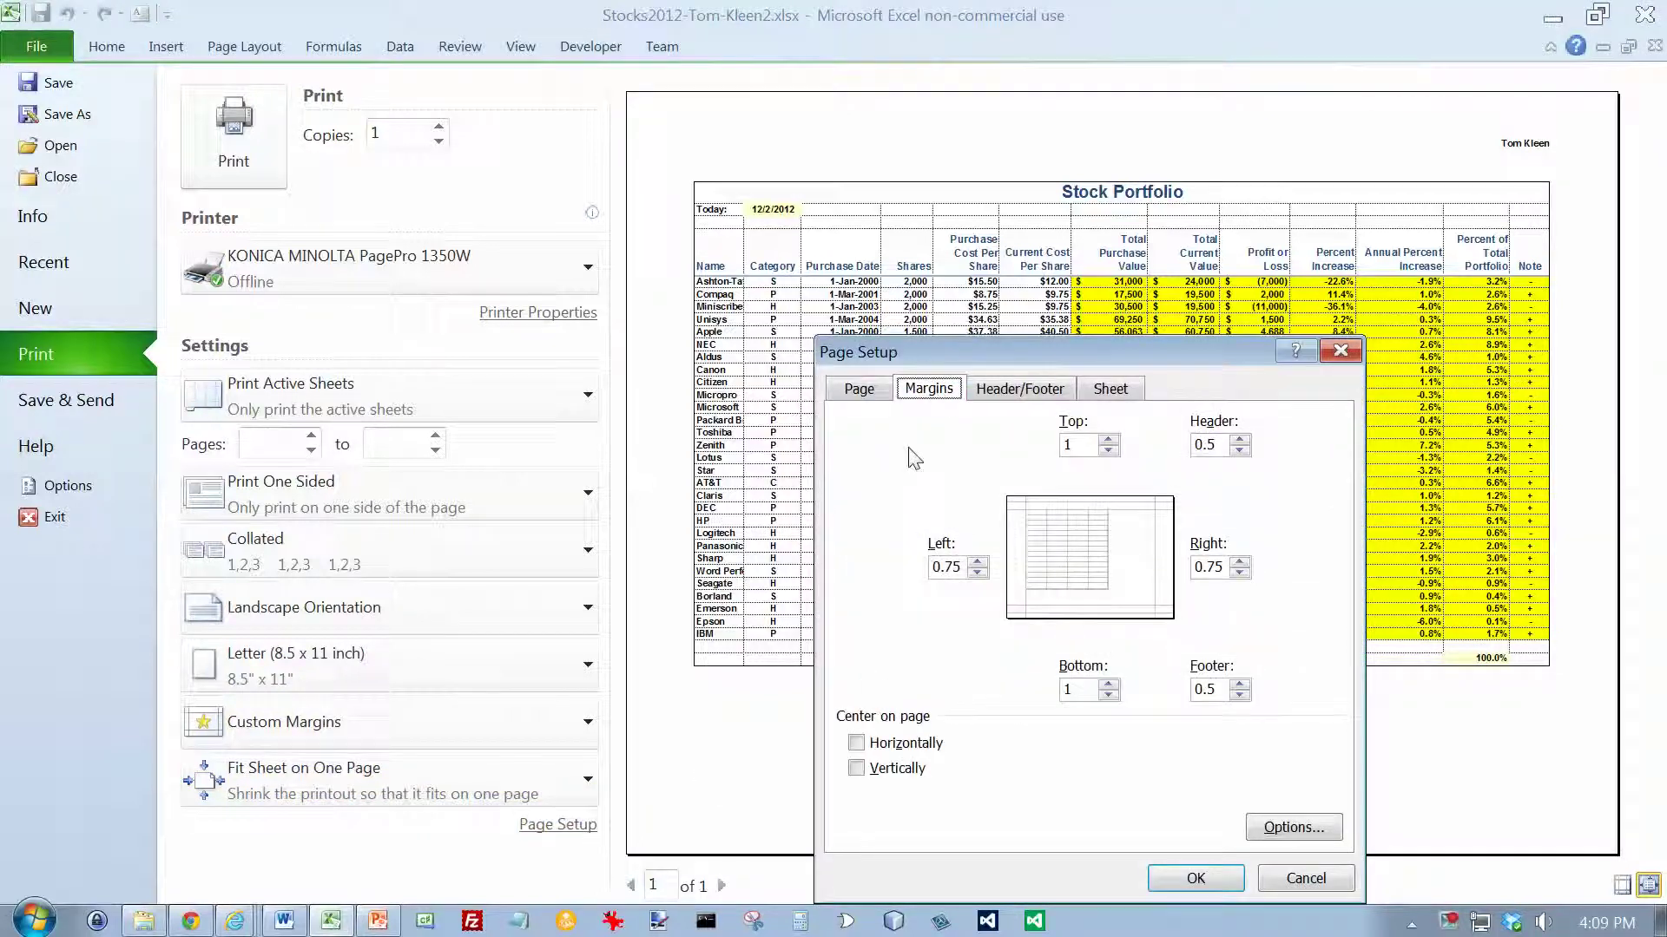
click(856, 745)
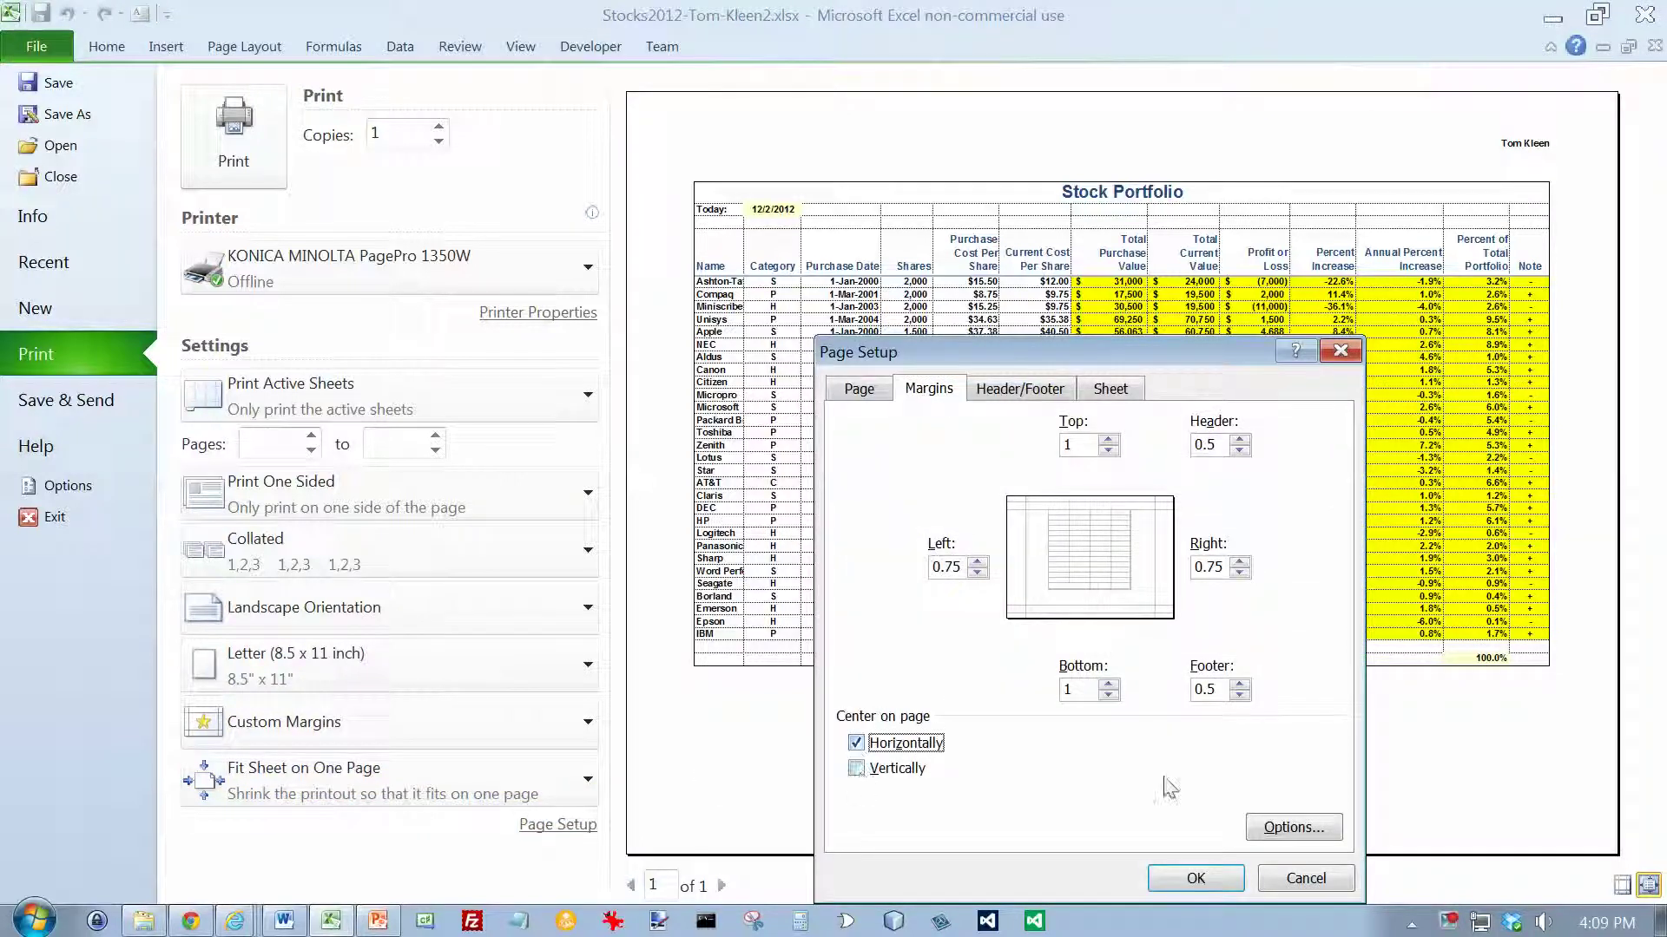
click(1195, 880)
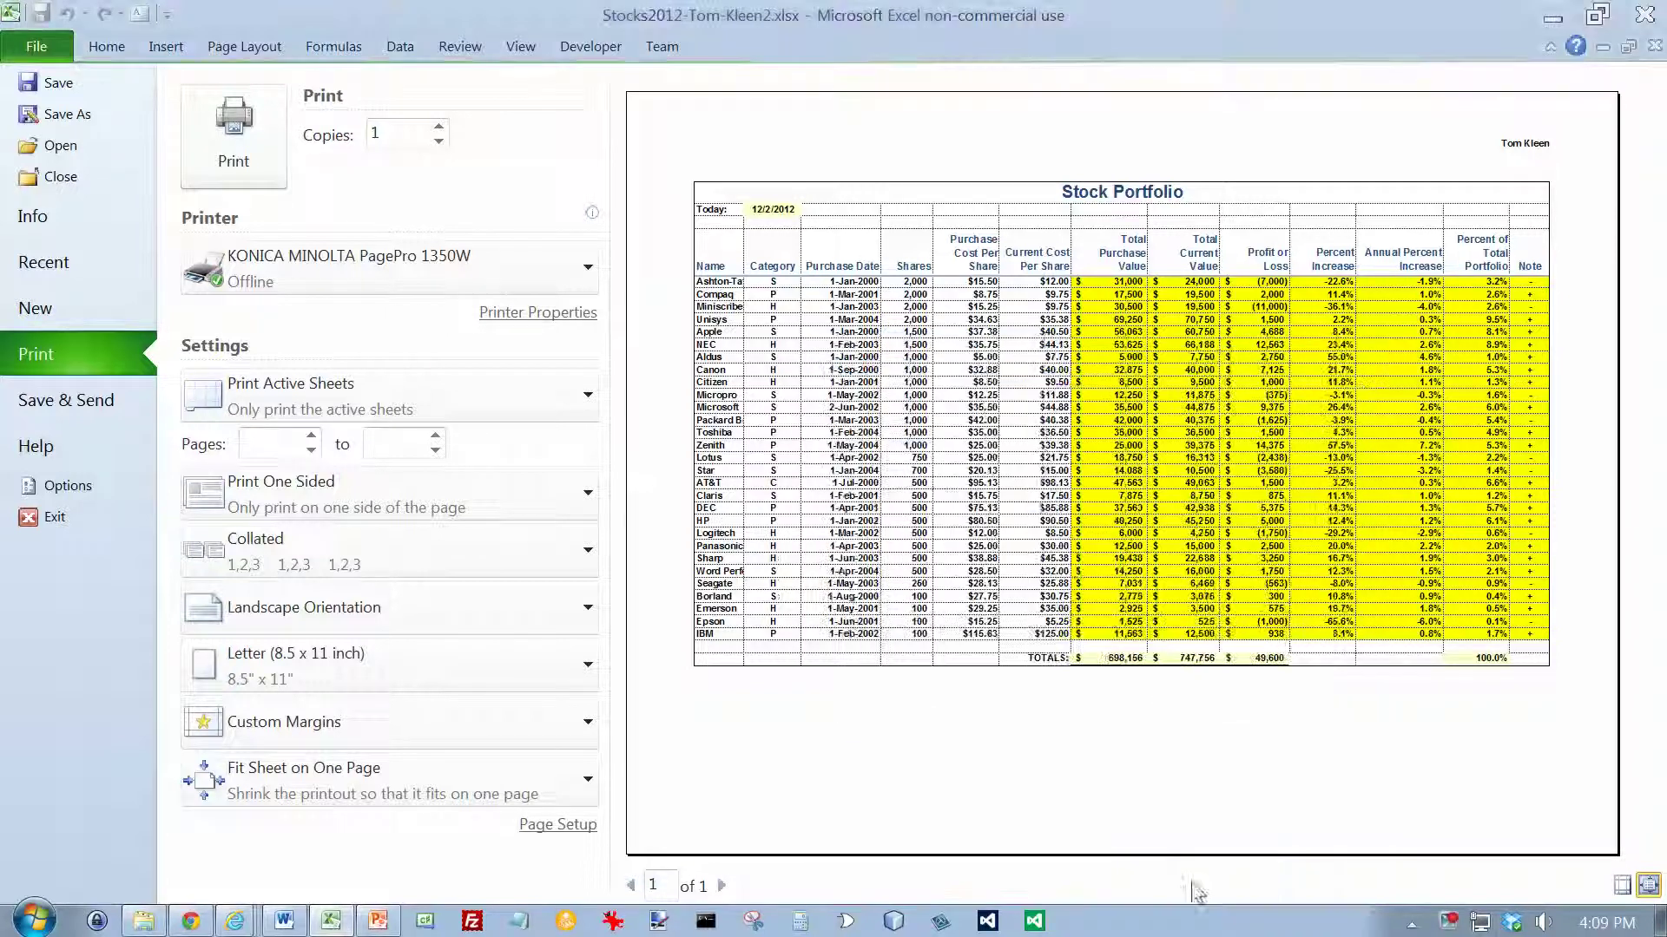
Turn off printed gridlines for the Stocks sheet.
click(563, 828)
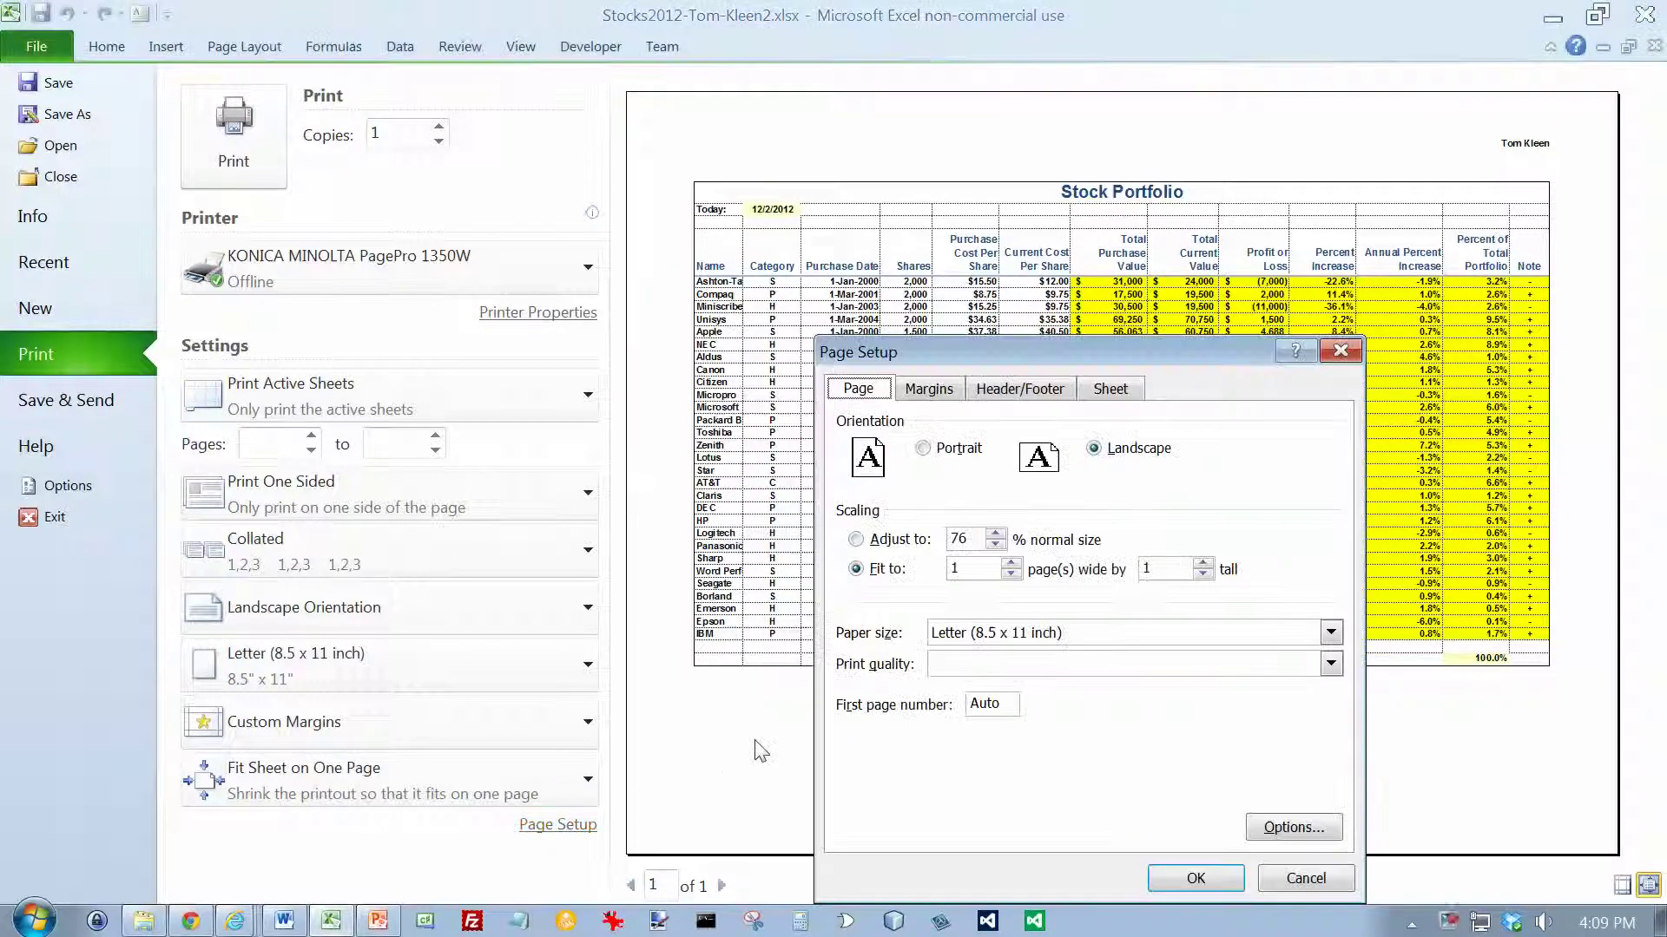
click(1111, 389)
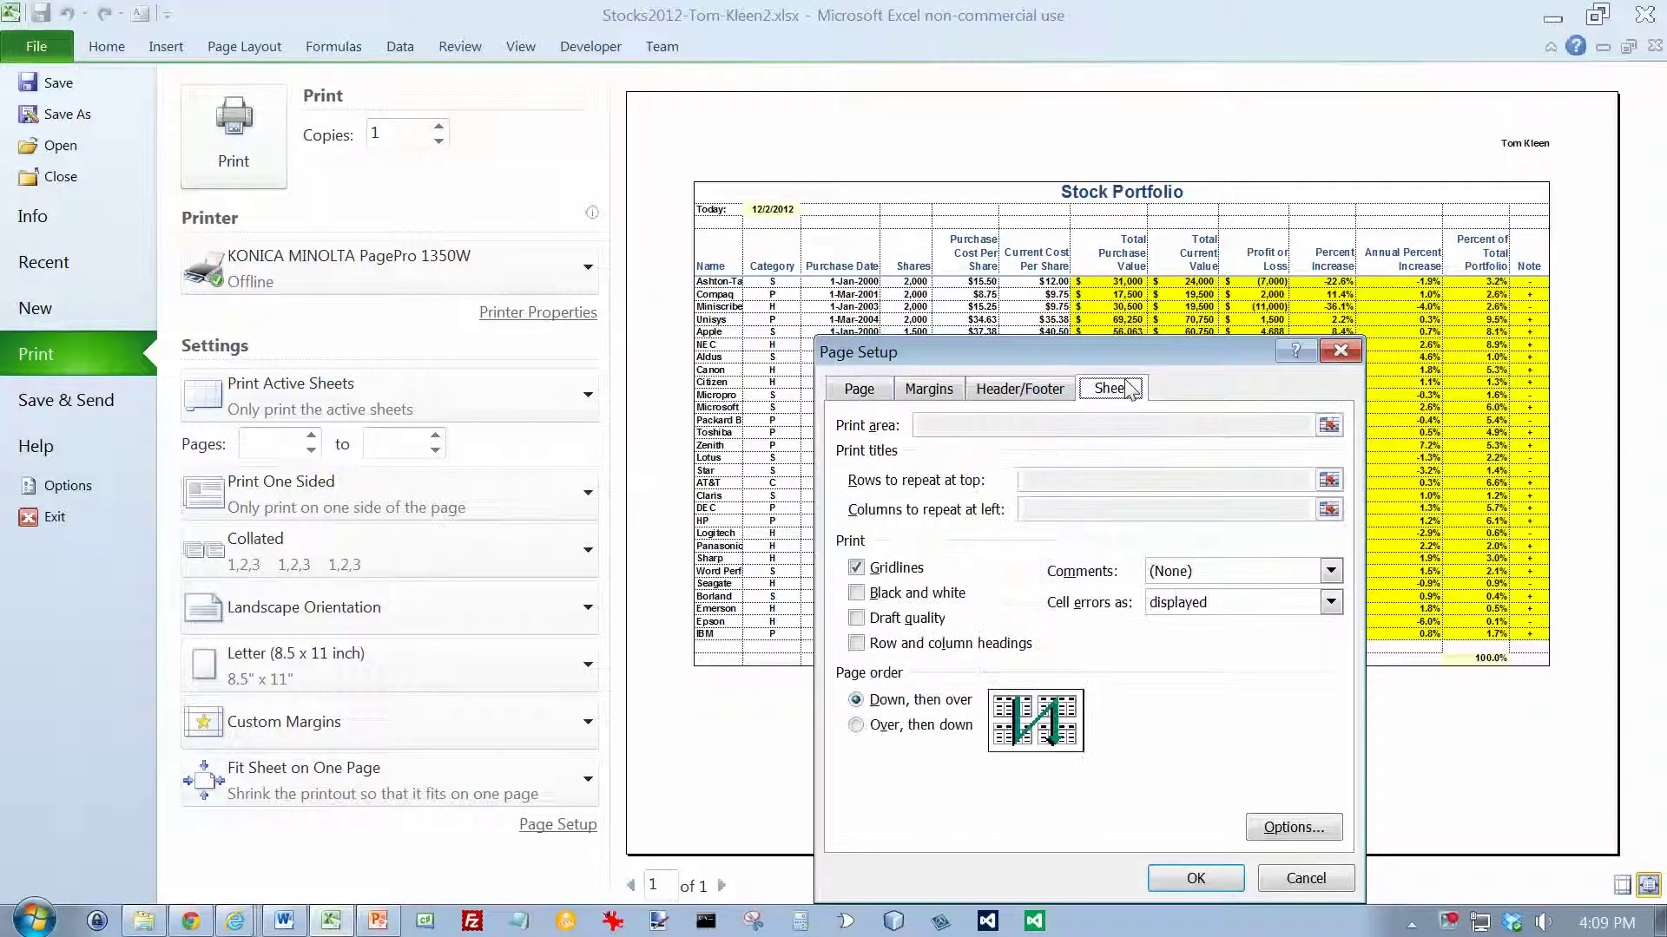
click(856, 567)
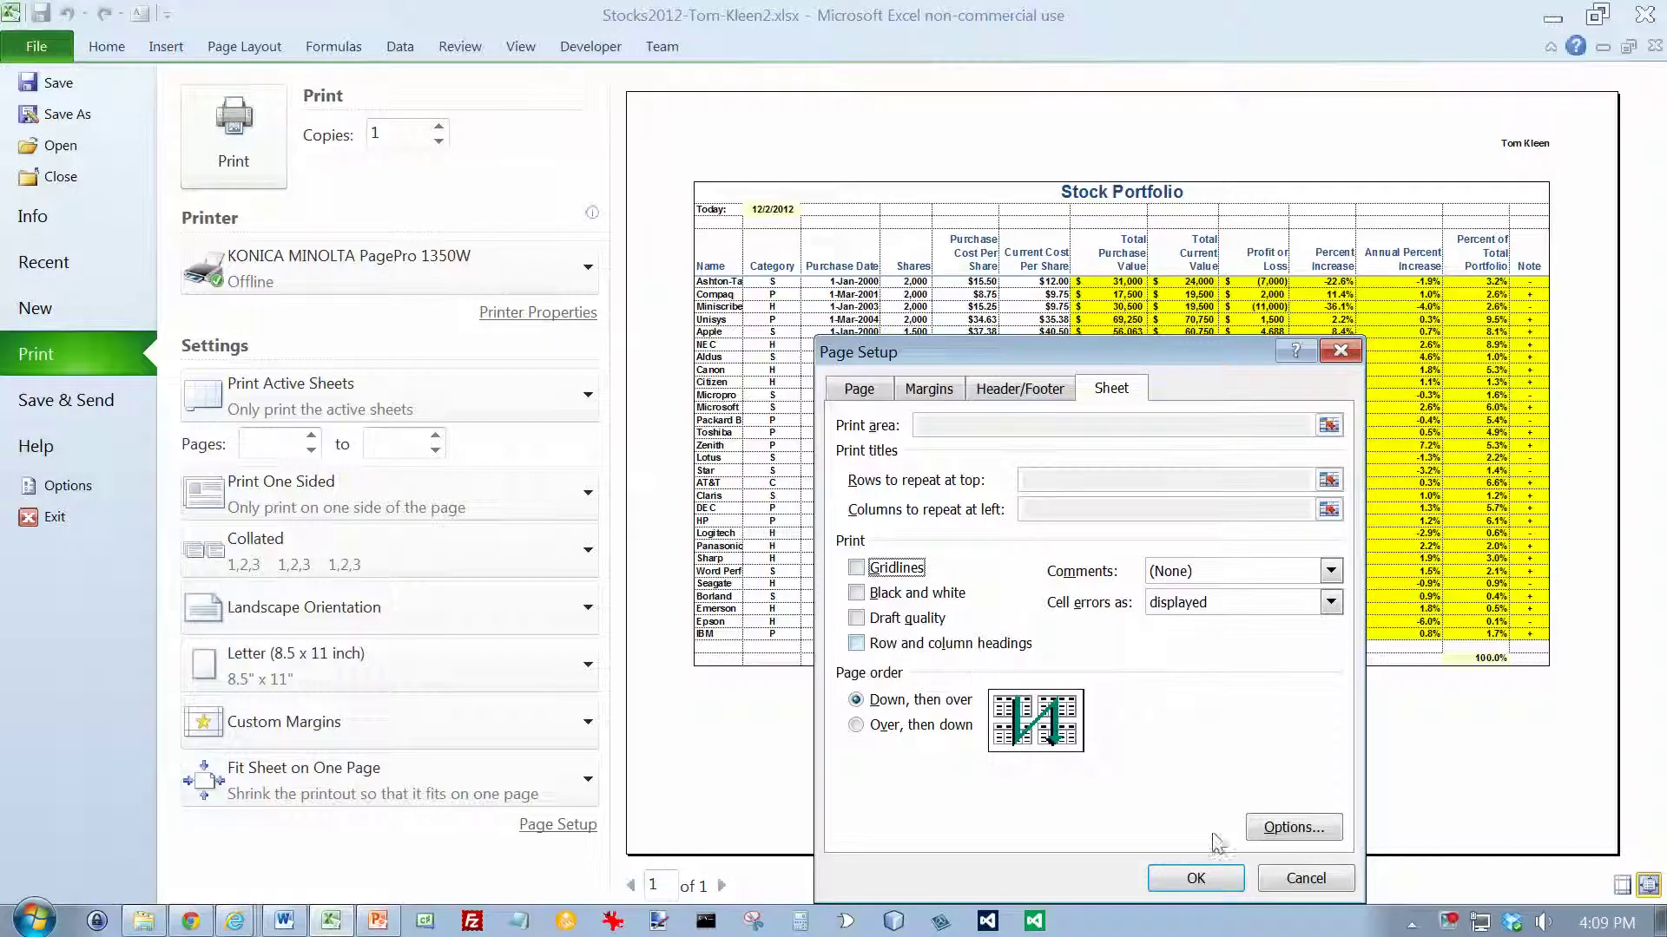
click(1196, 879)
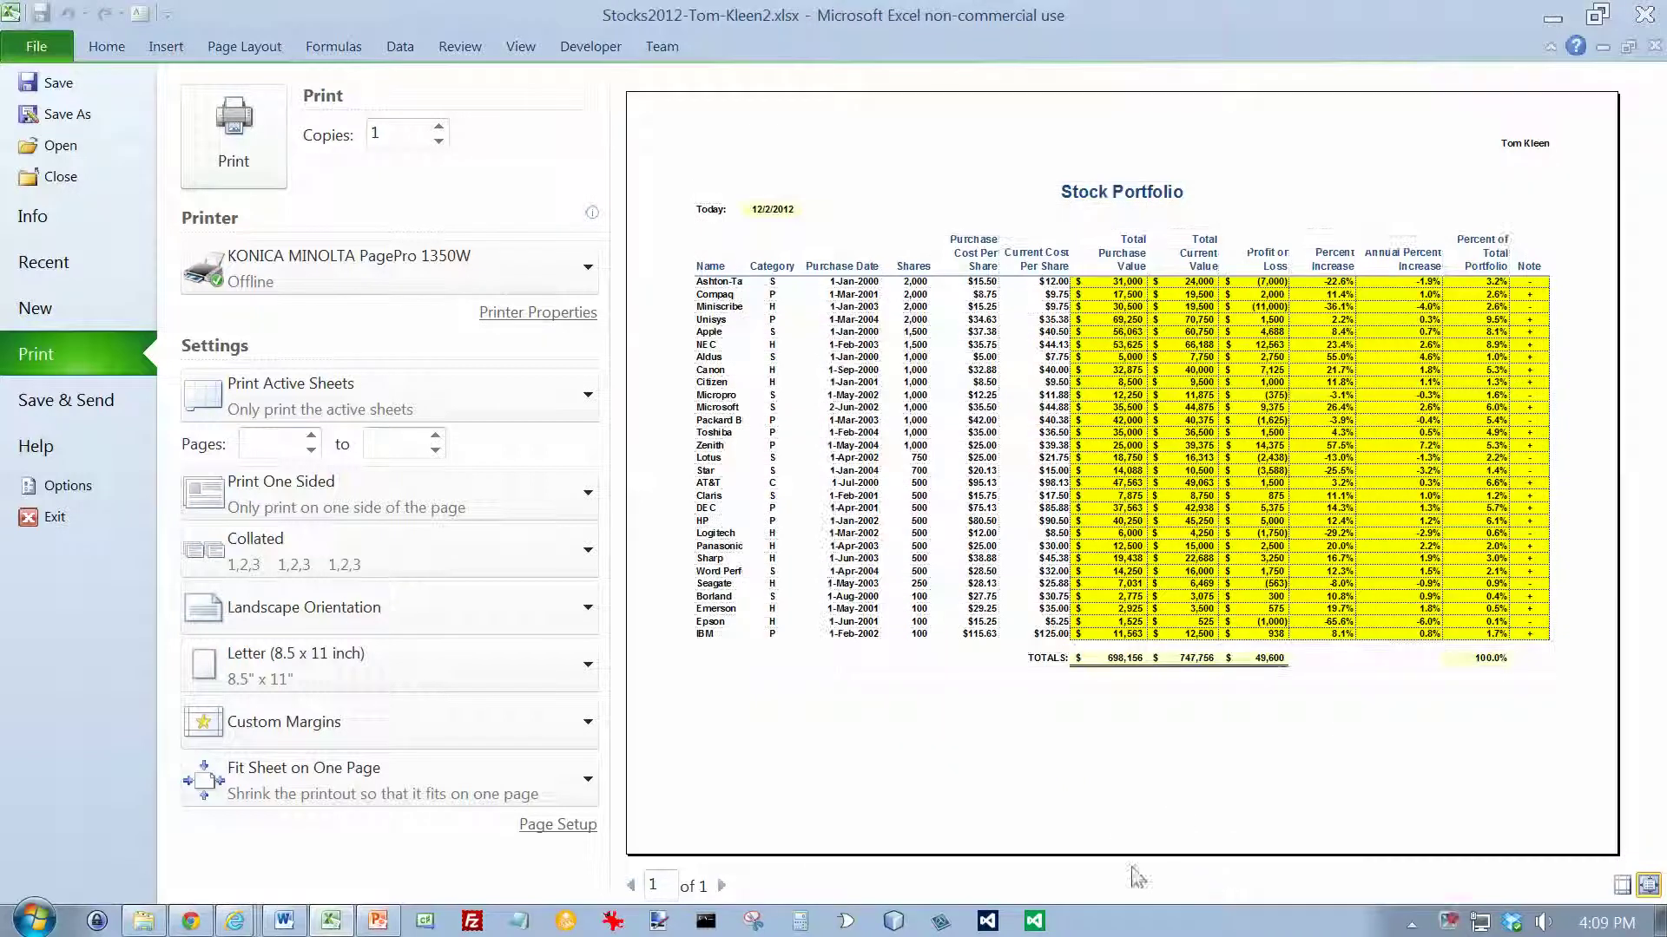